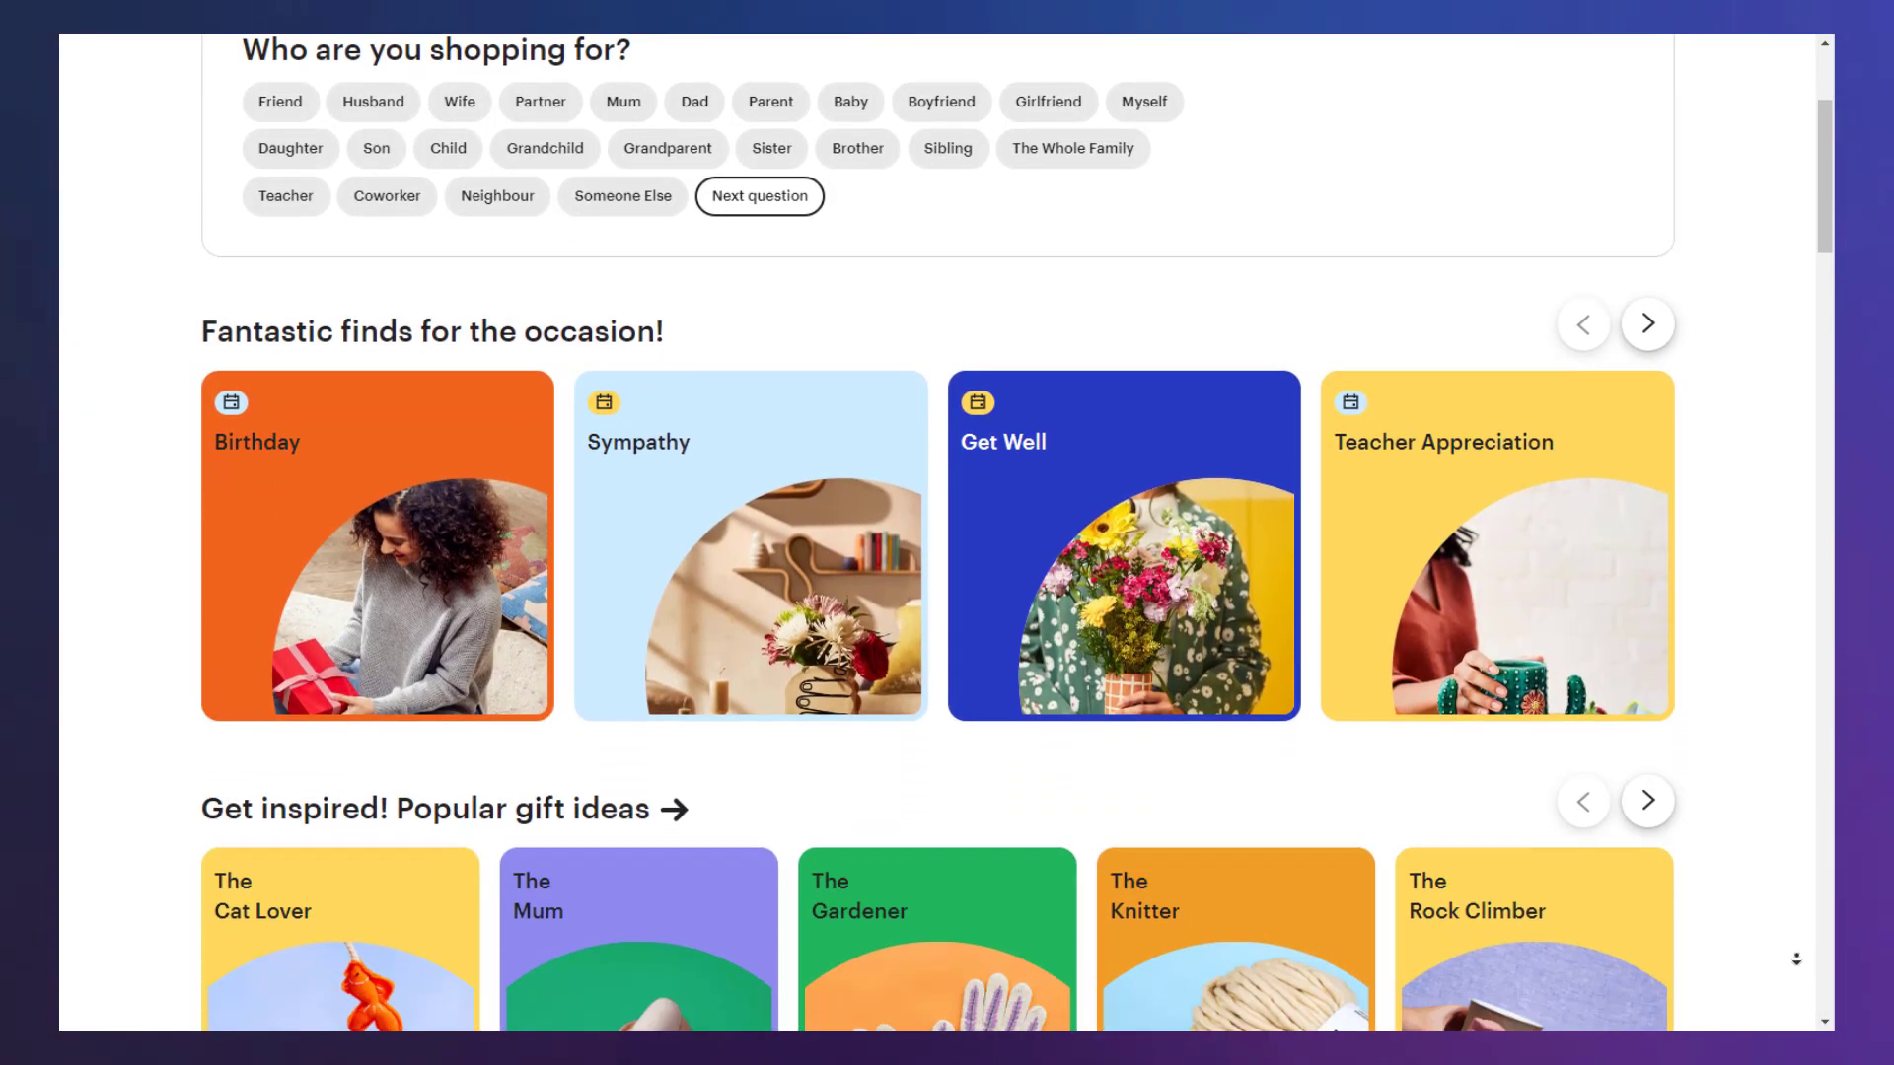
Scroll down the Etsy gift page past the occasion cards and gift idea rows to Gift Mode
scroll(937, 532, "down", 7)
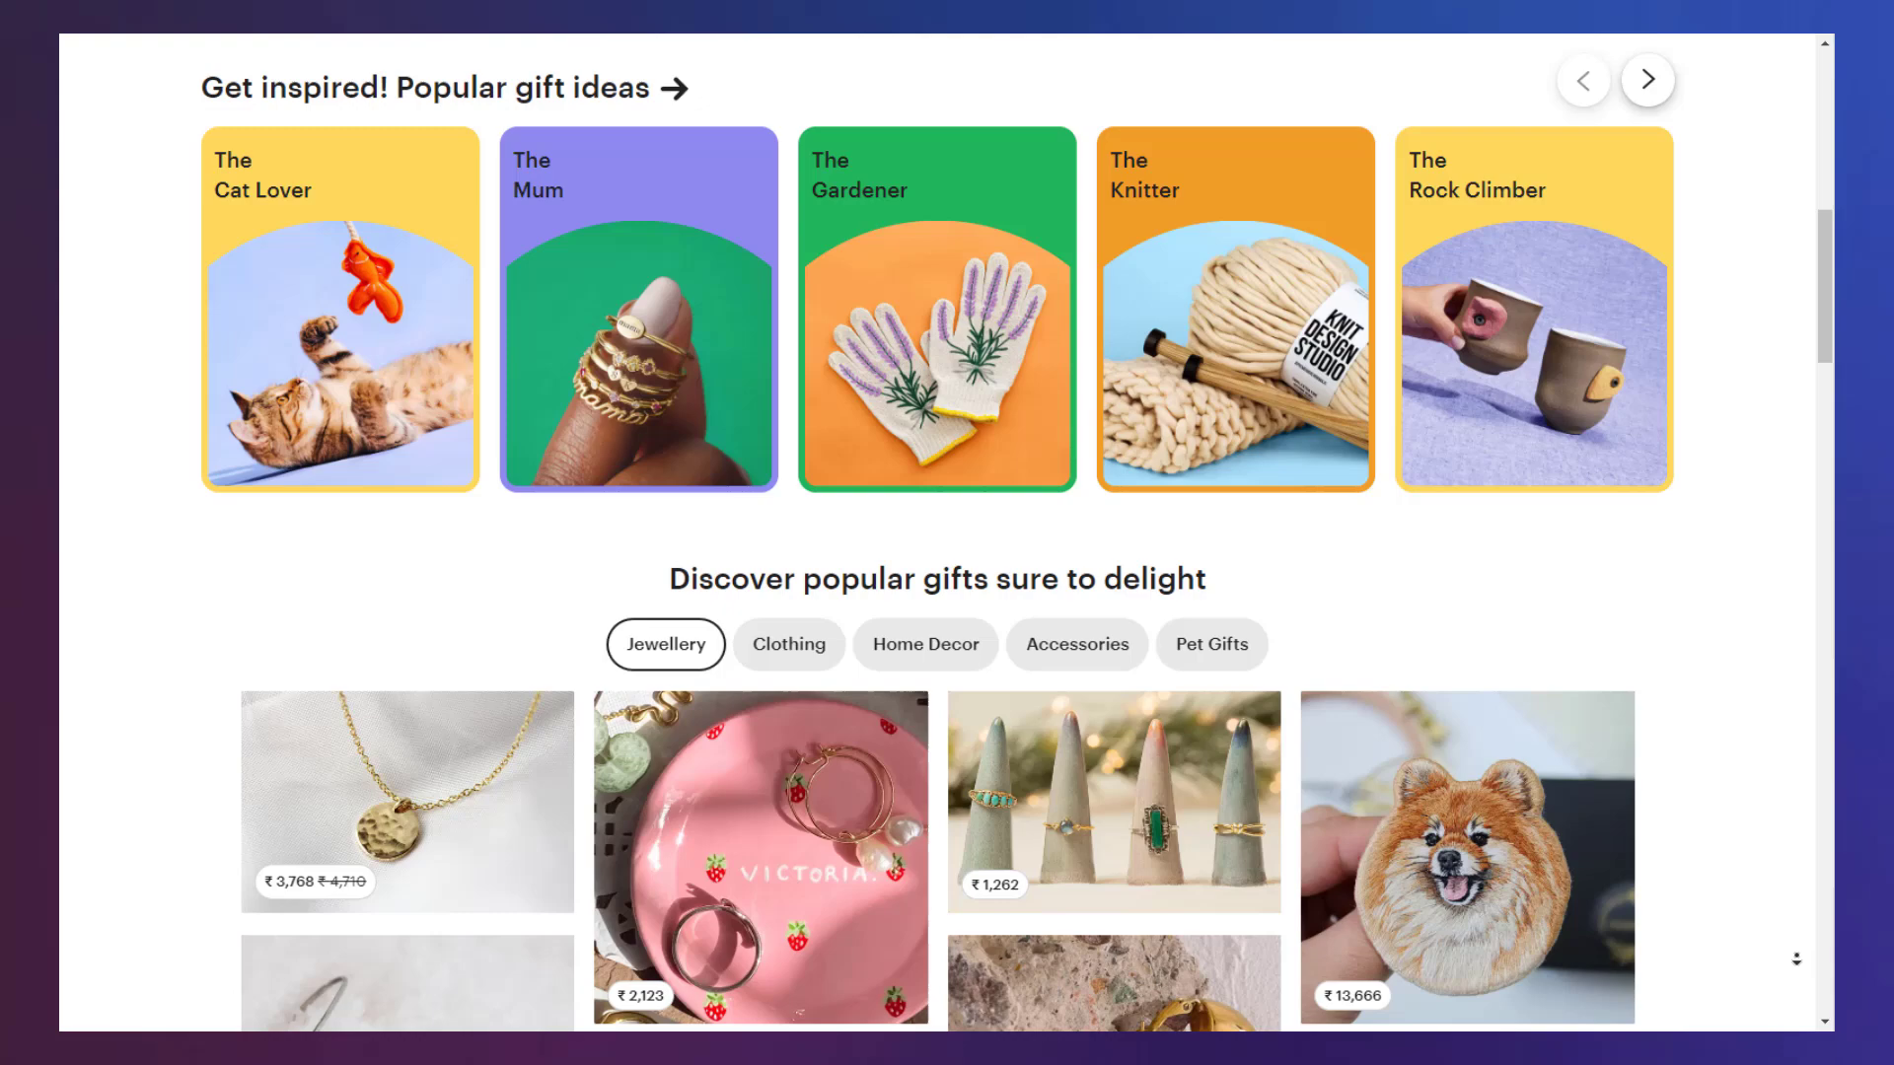
scroll(937, 533, "down", 8)
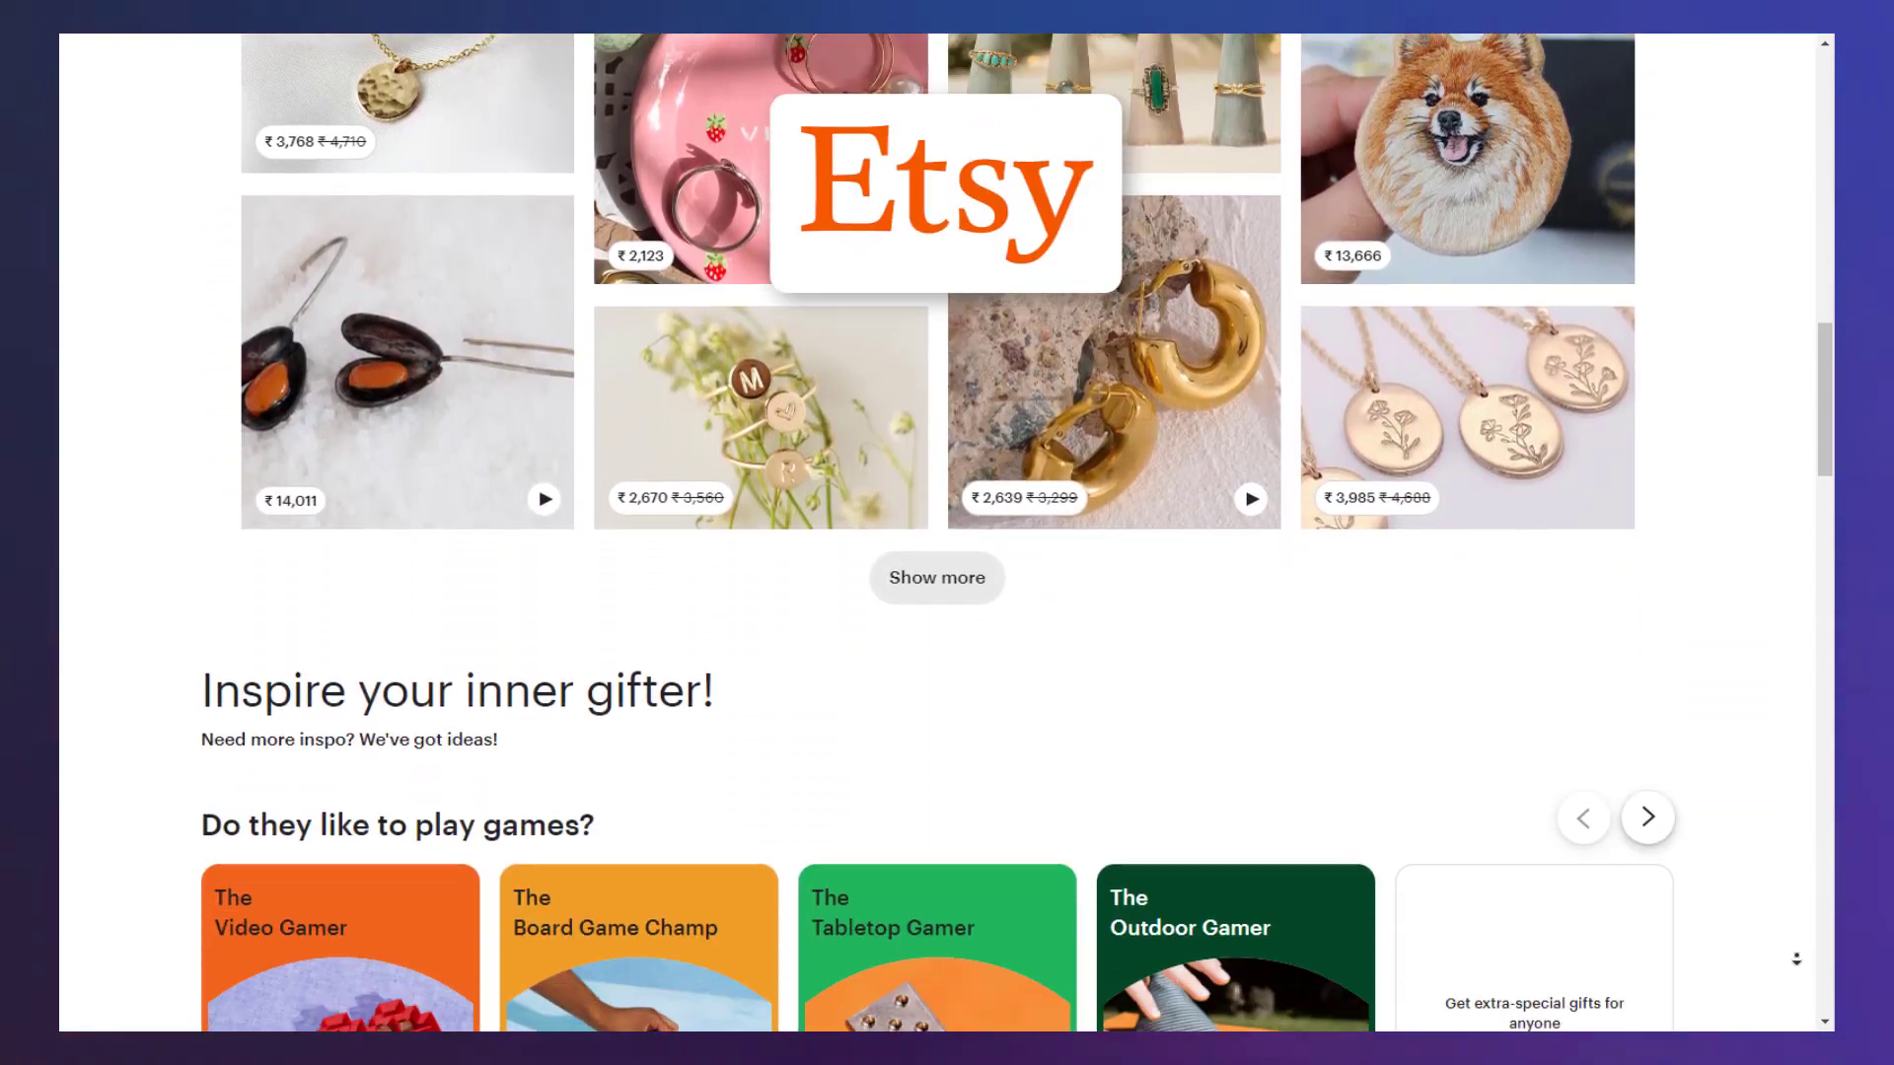
scroll(937, 532, "down", 7)
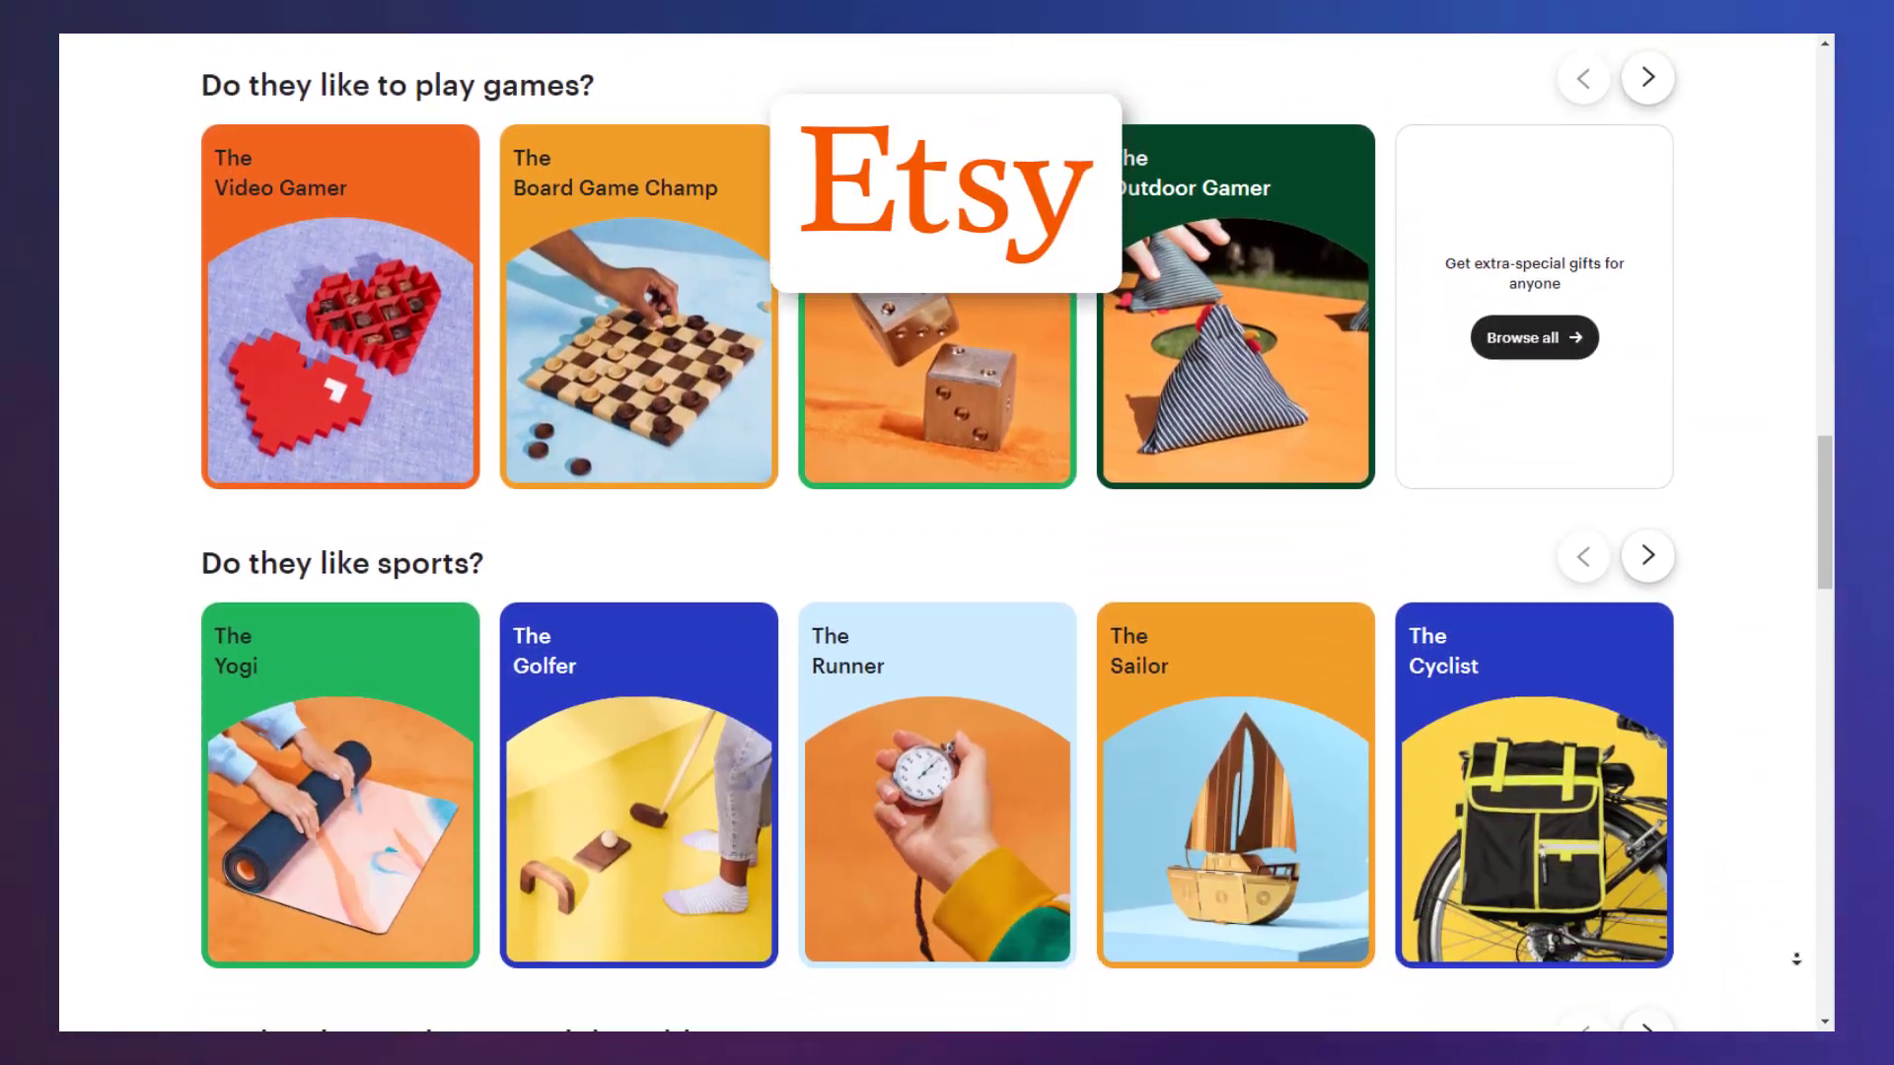
scroll(937, 533, "down", 7)
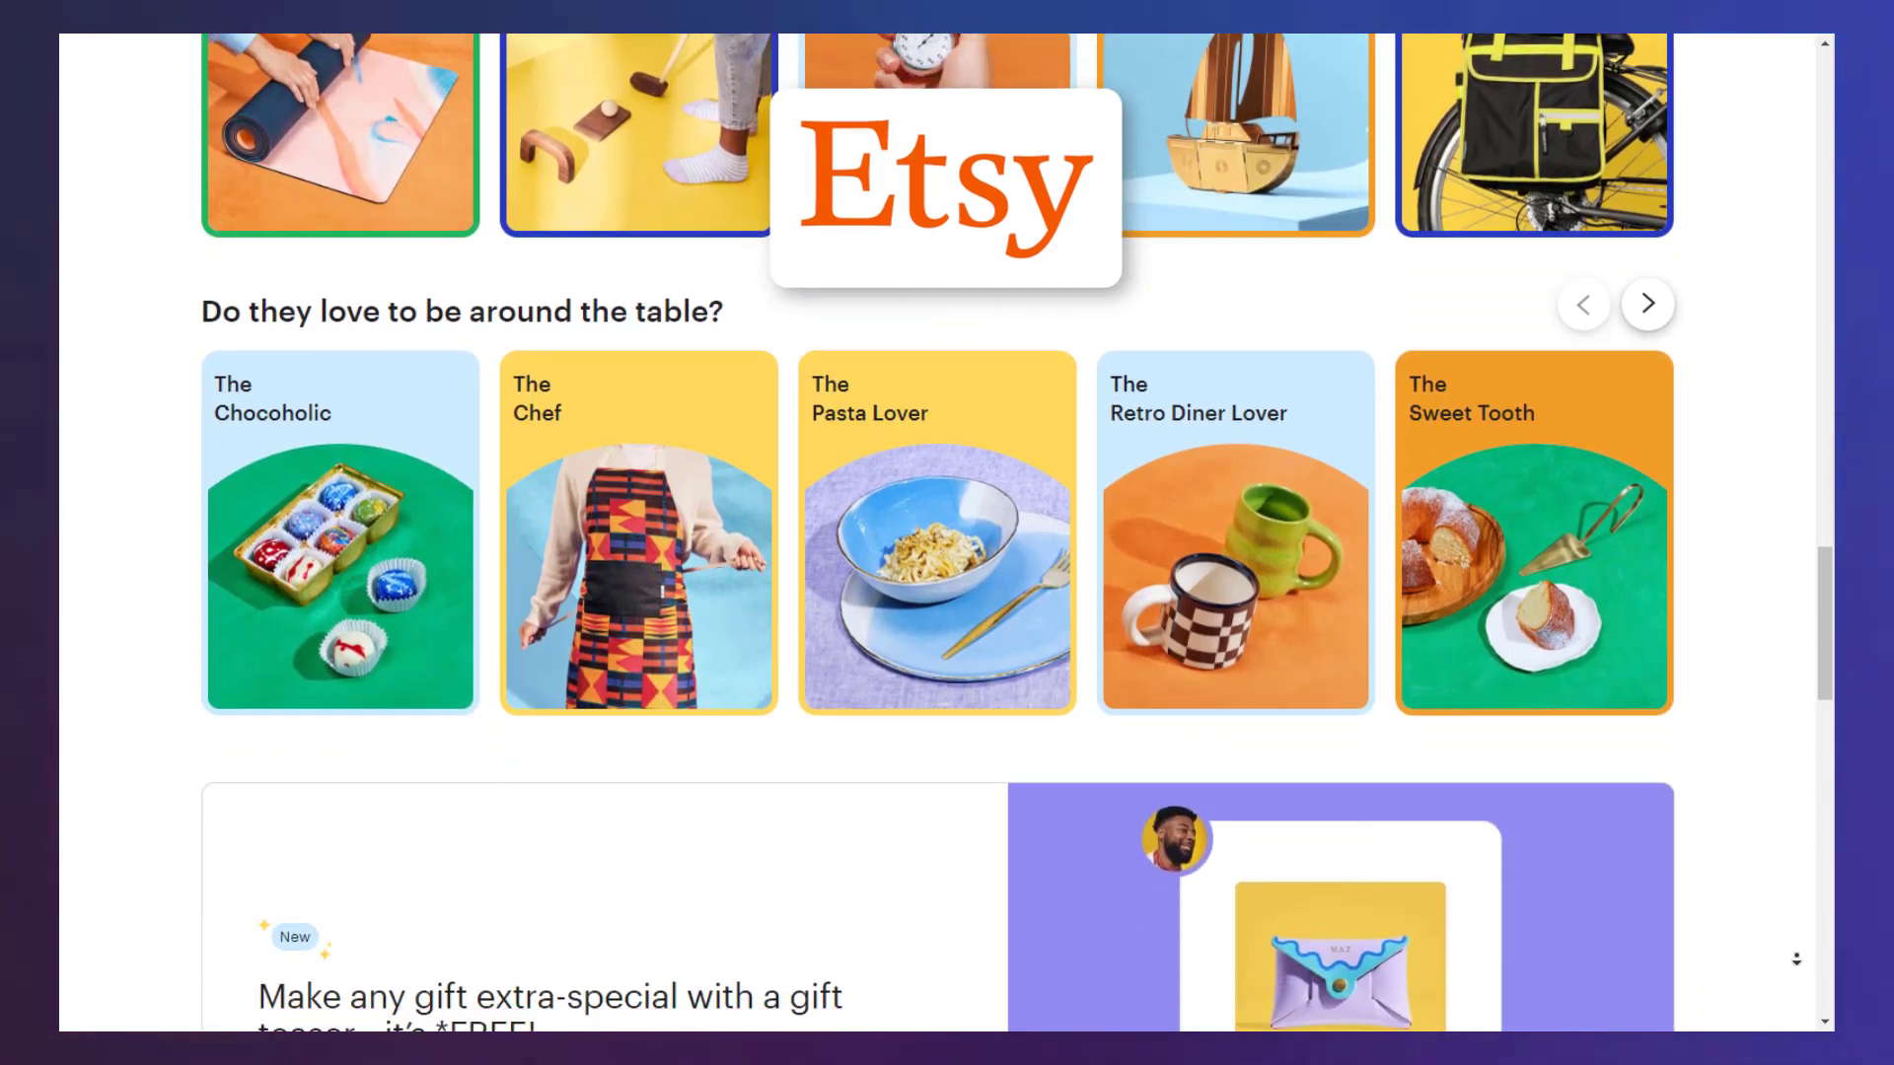
scroll(937, 533, "down", 8)
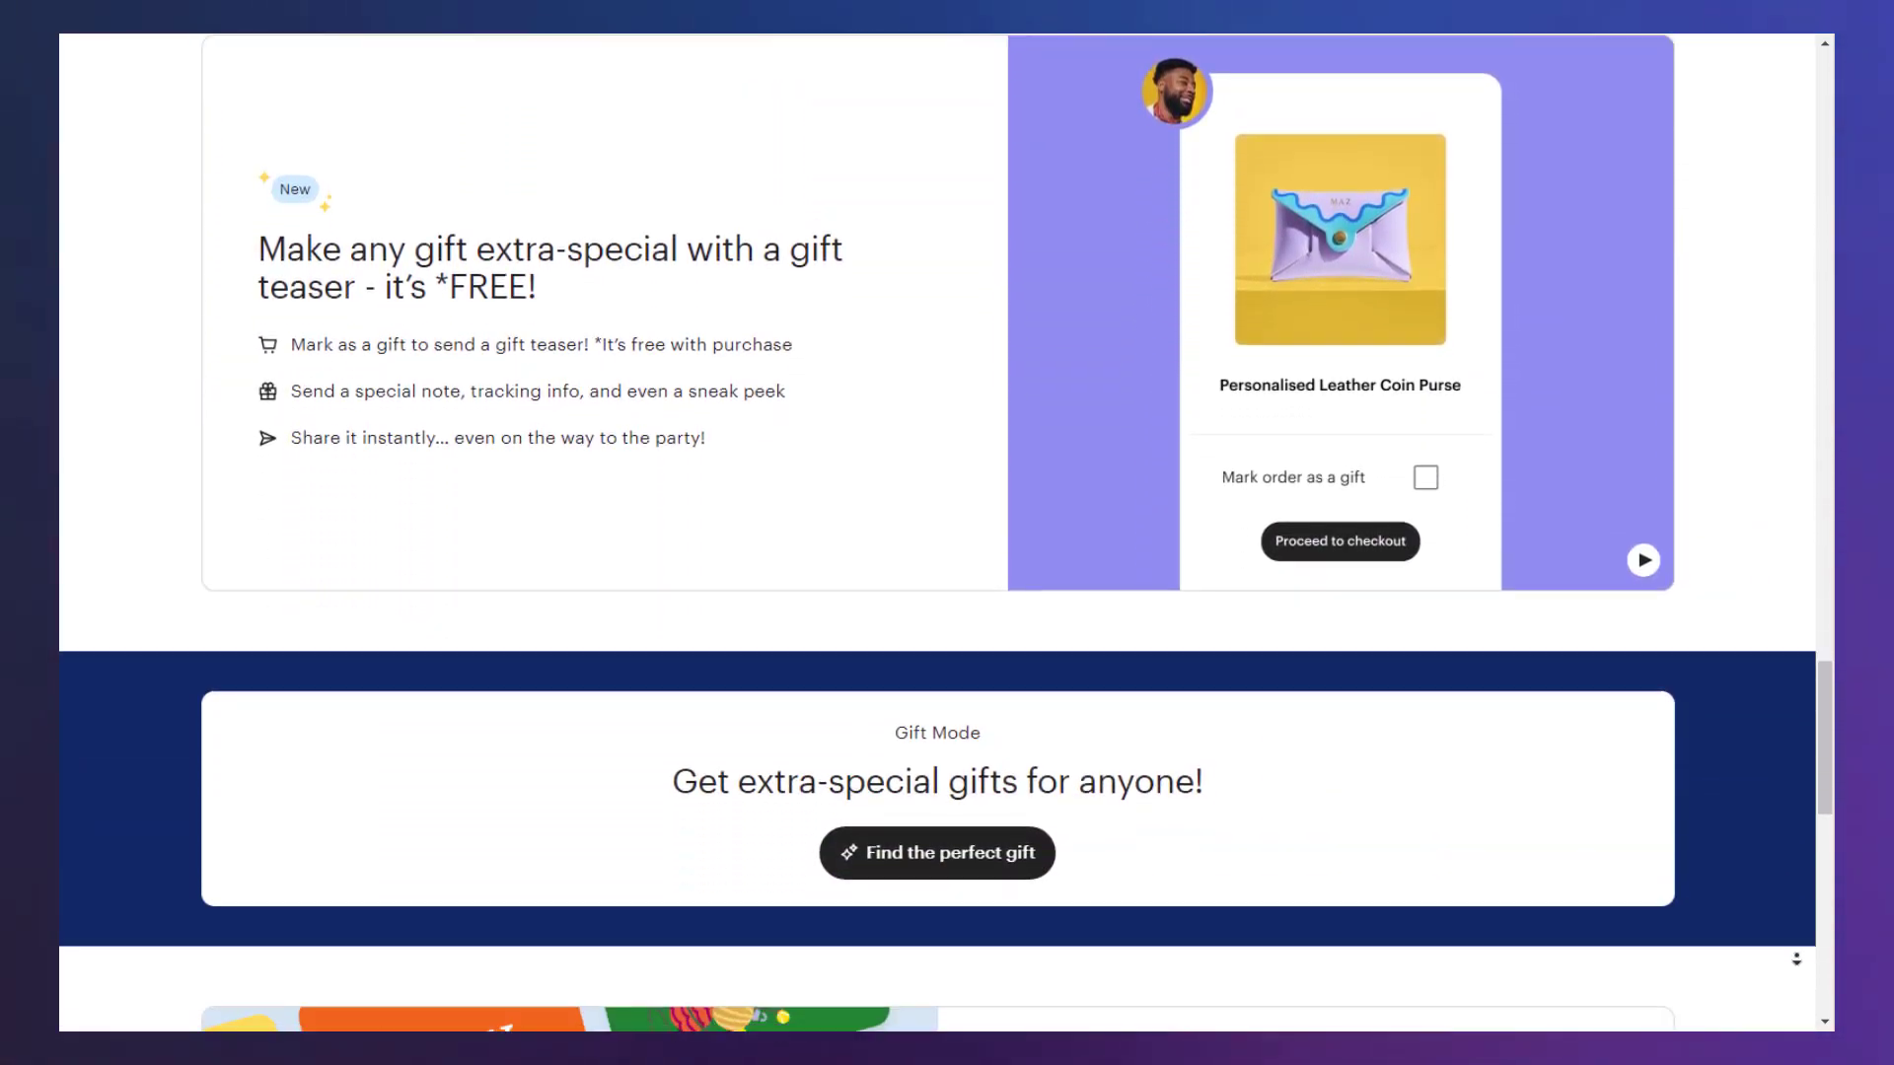
scroll(937, 533, "down", 7)
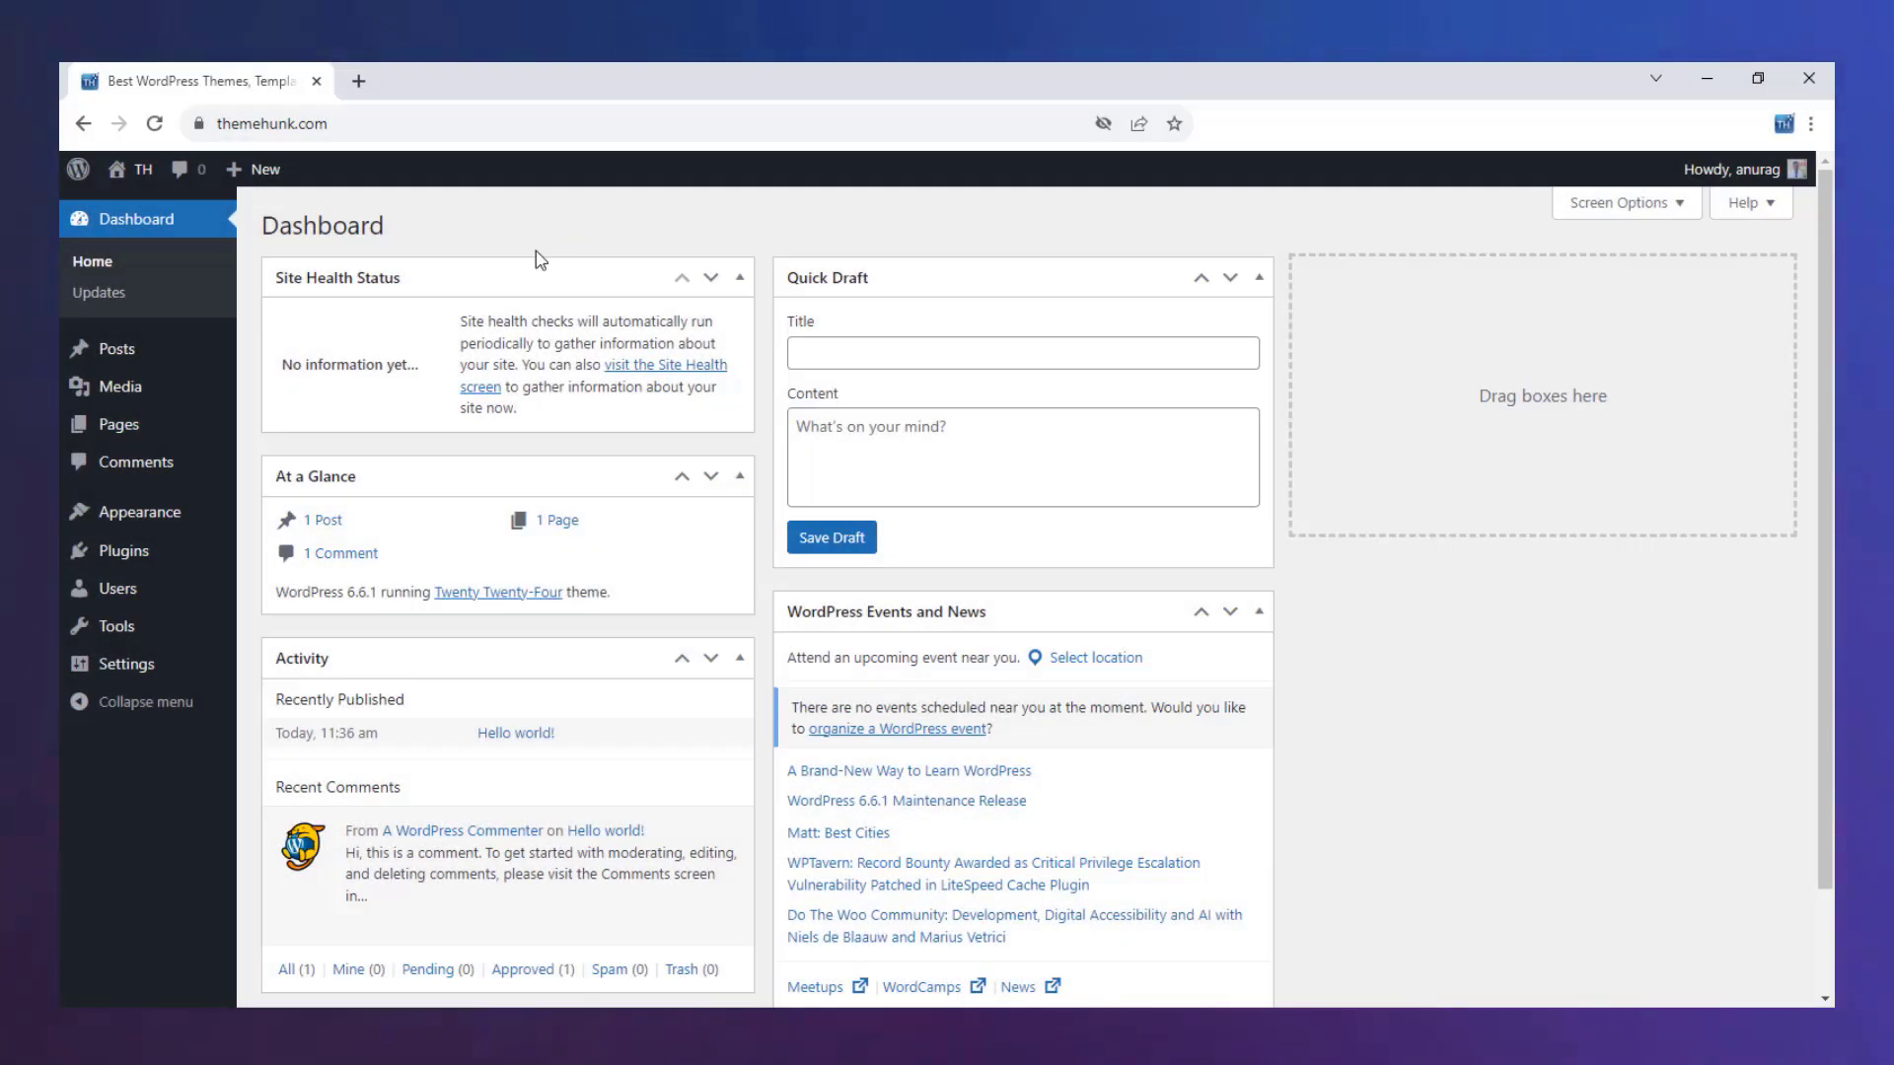
Search the theme directory for 'shop mania', then install and activate Th Shop Mania
left_click(173, 512)
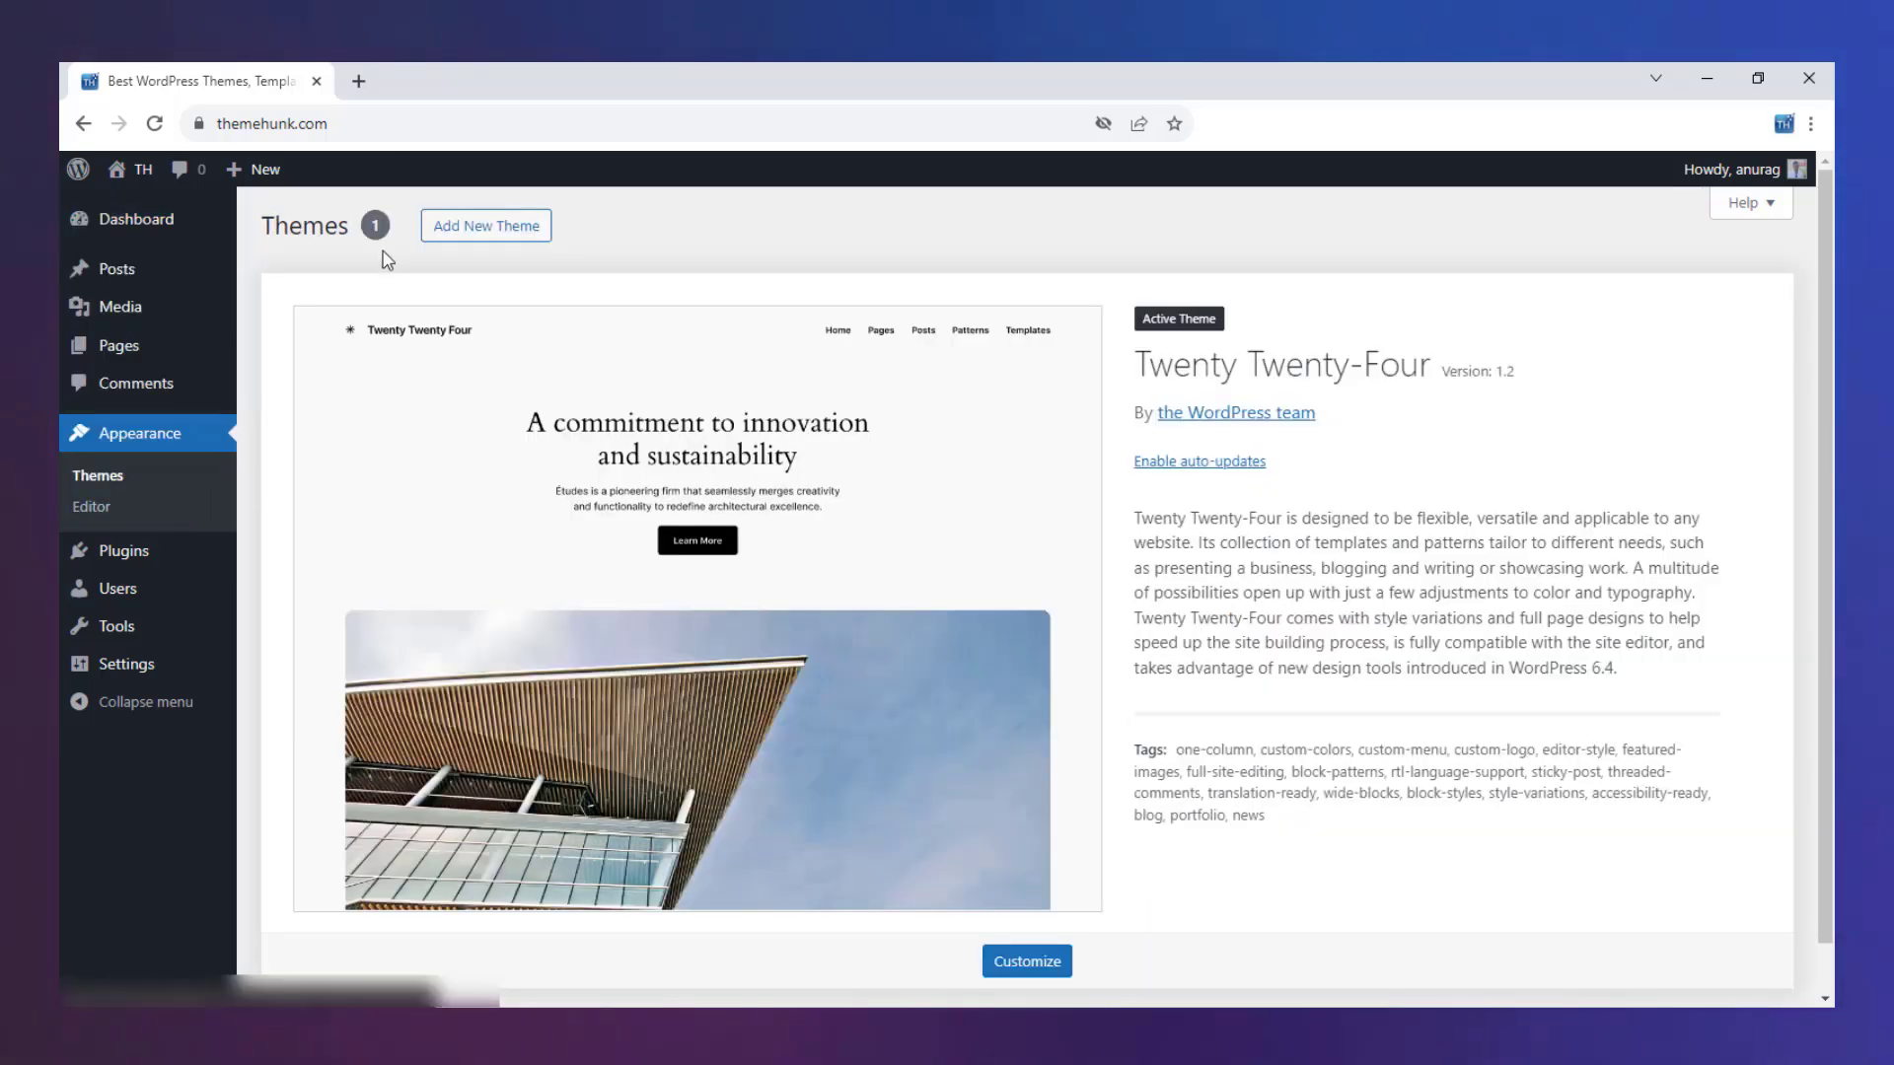
left_click(450, 240)
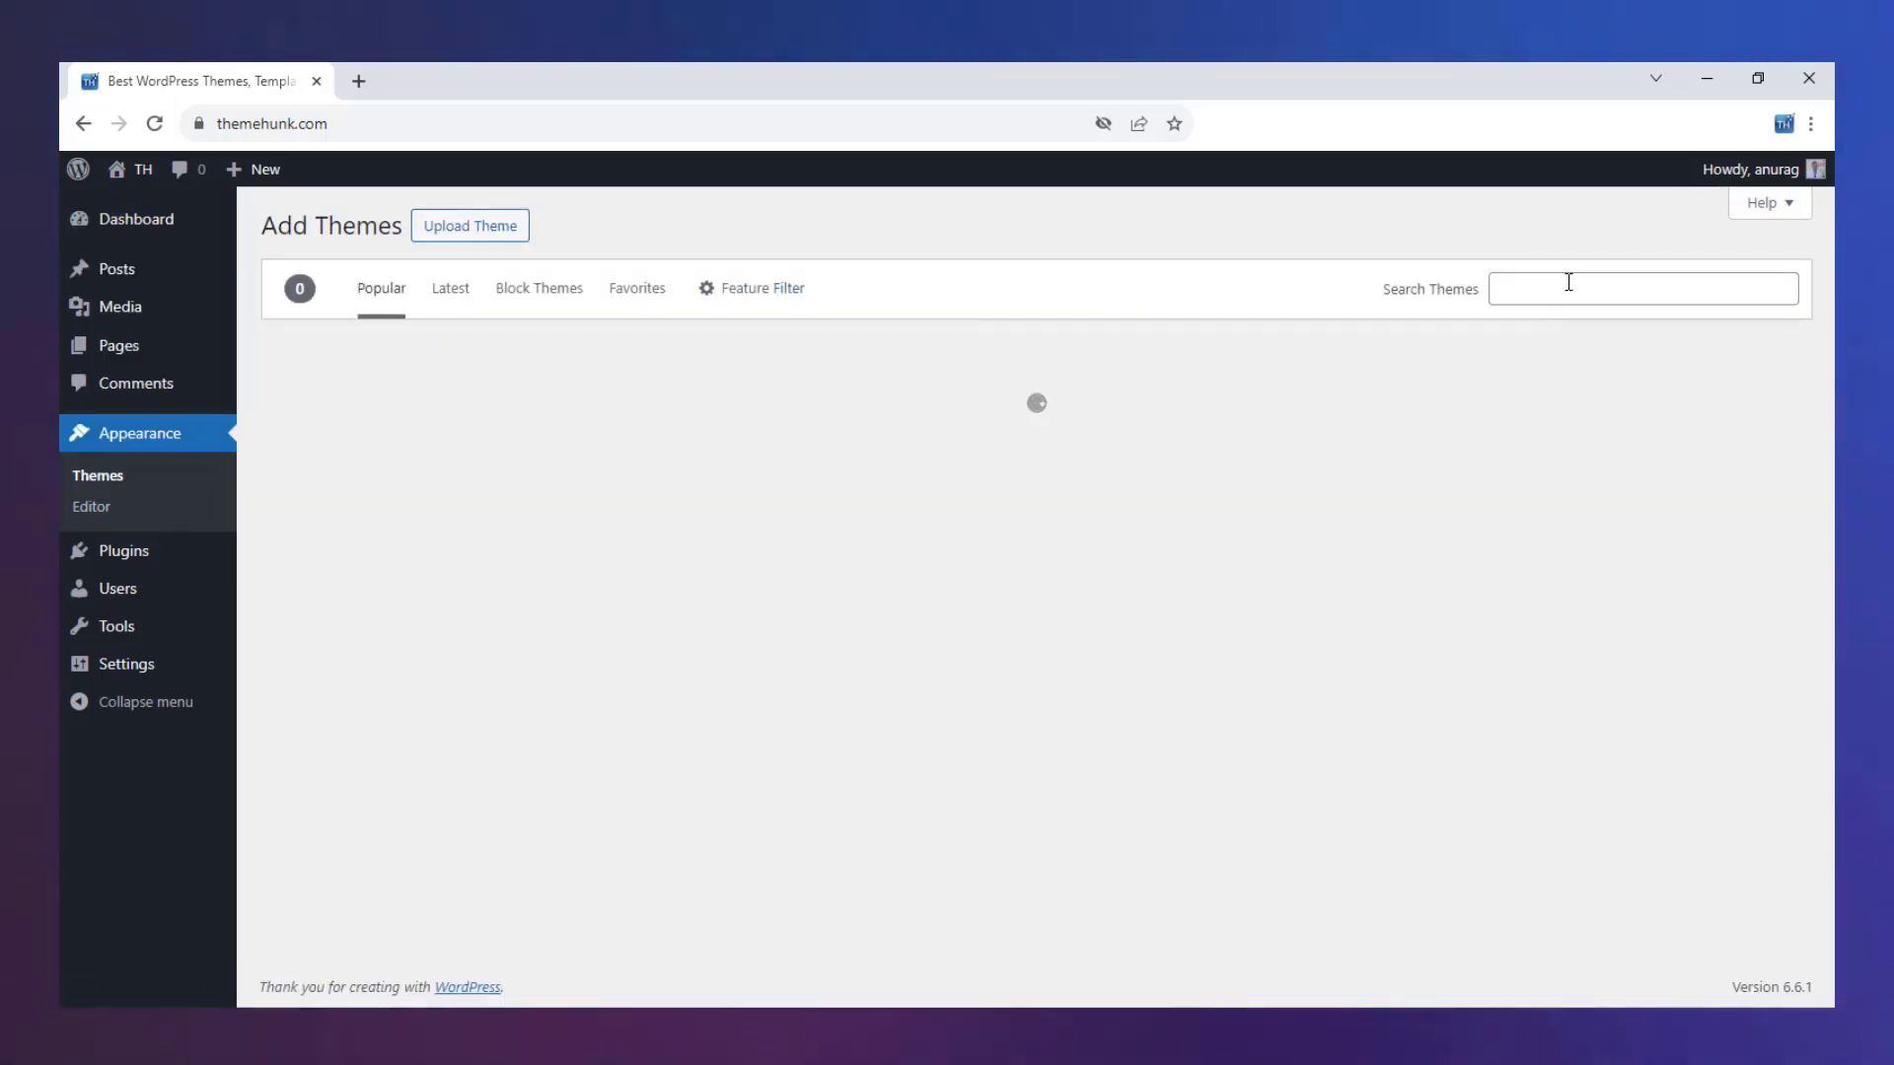
left_click(1568, 282)
type("shop mania")
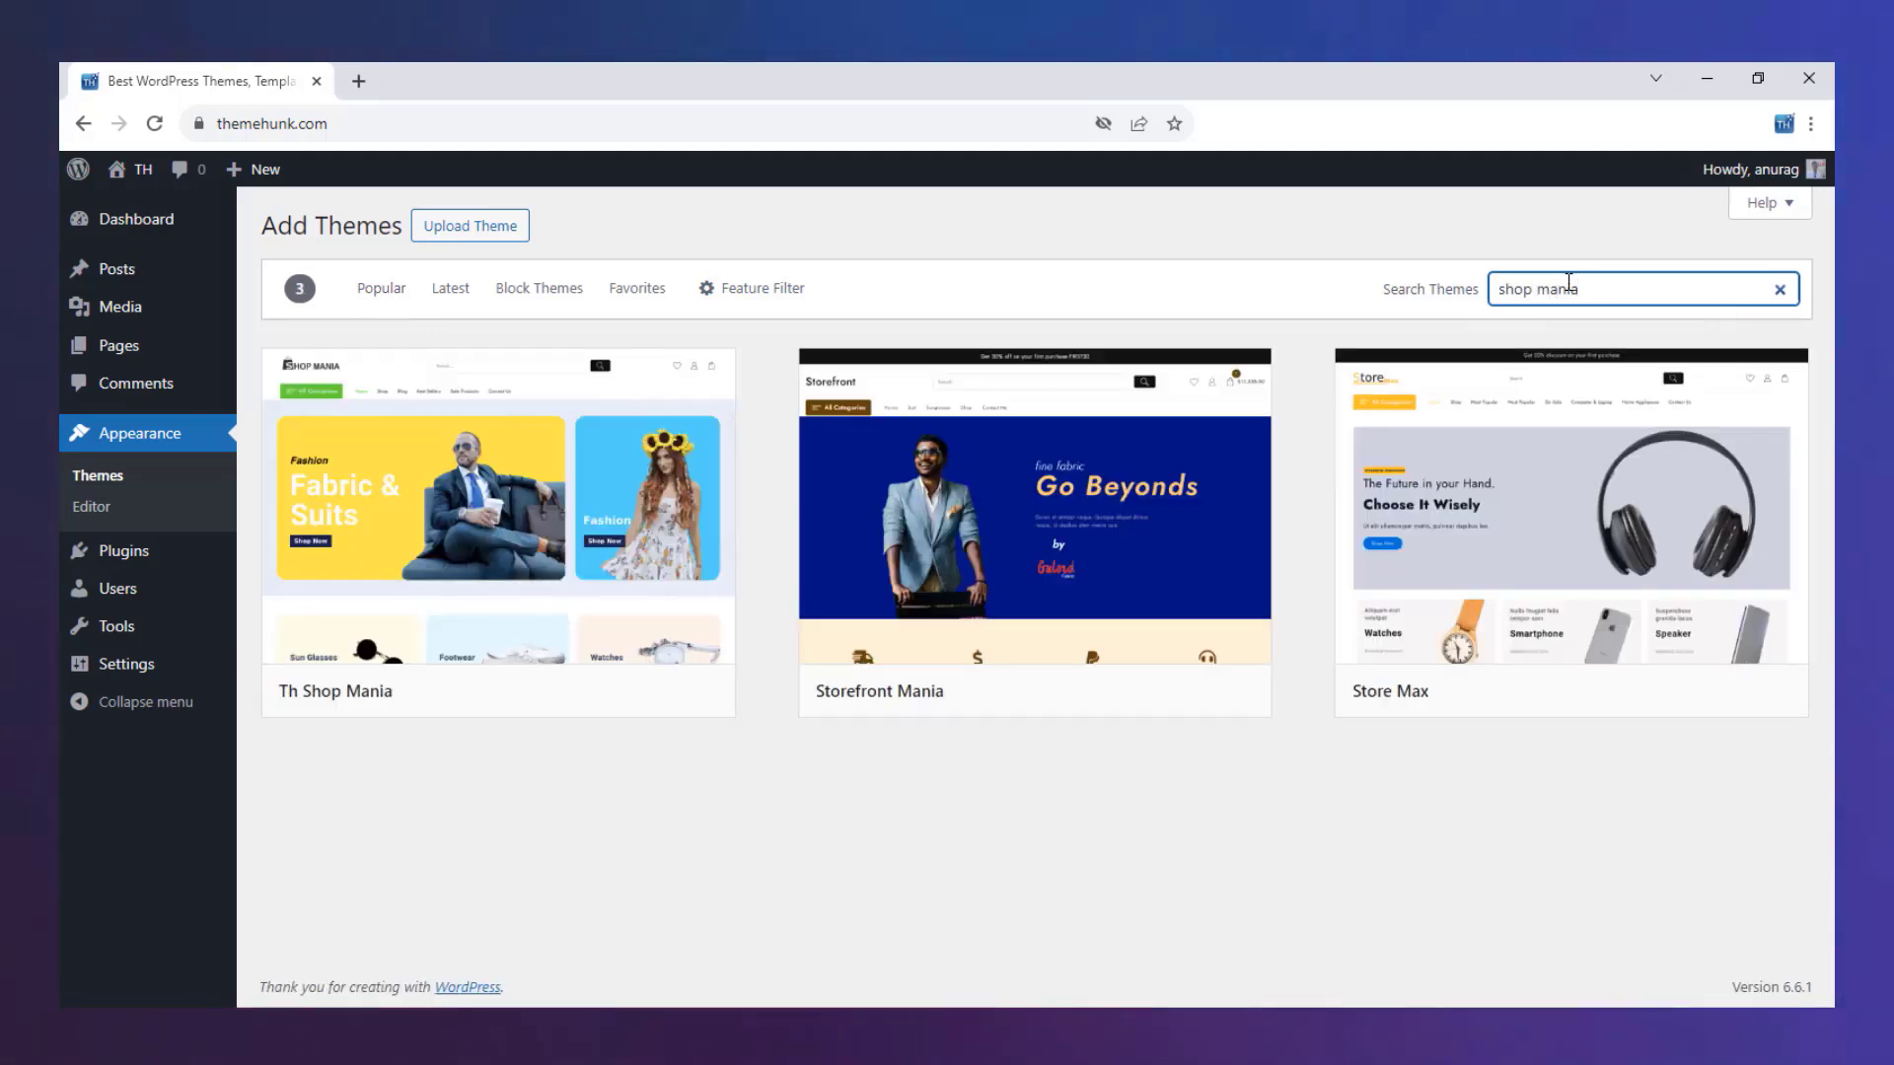
left_click(607, 692)
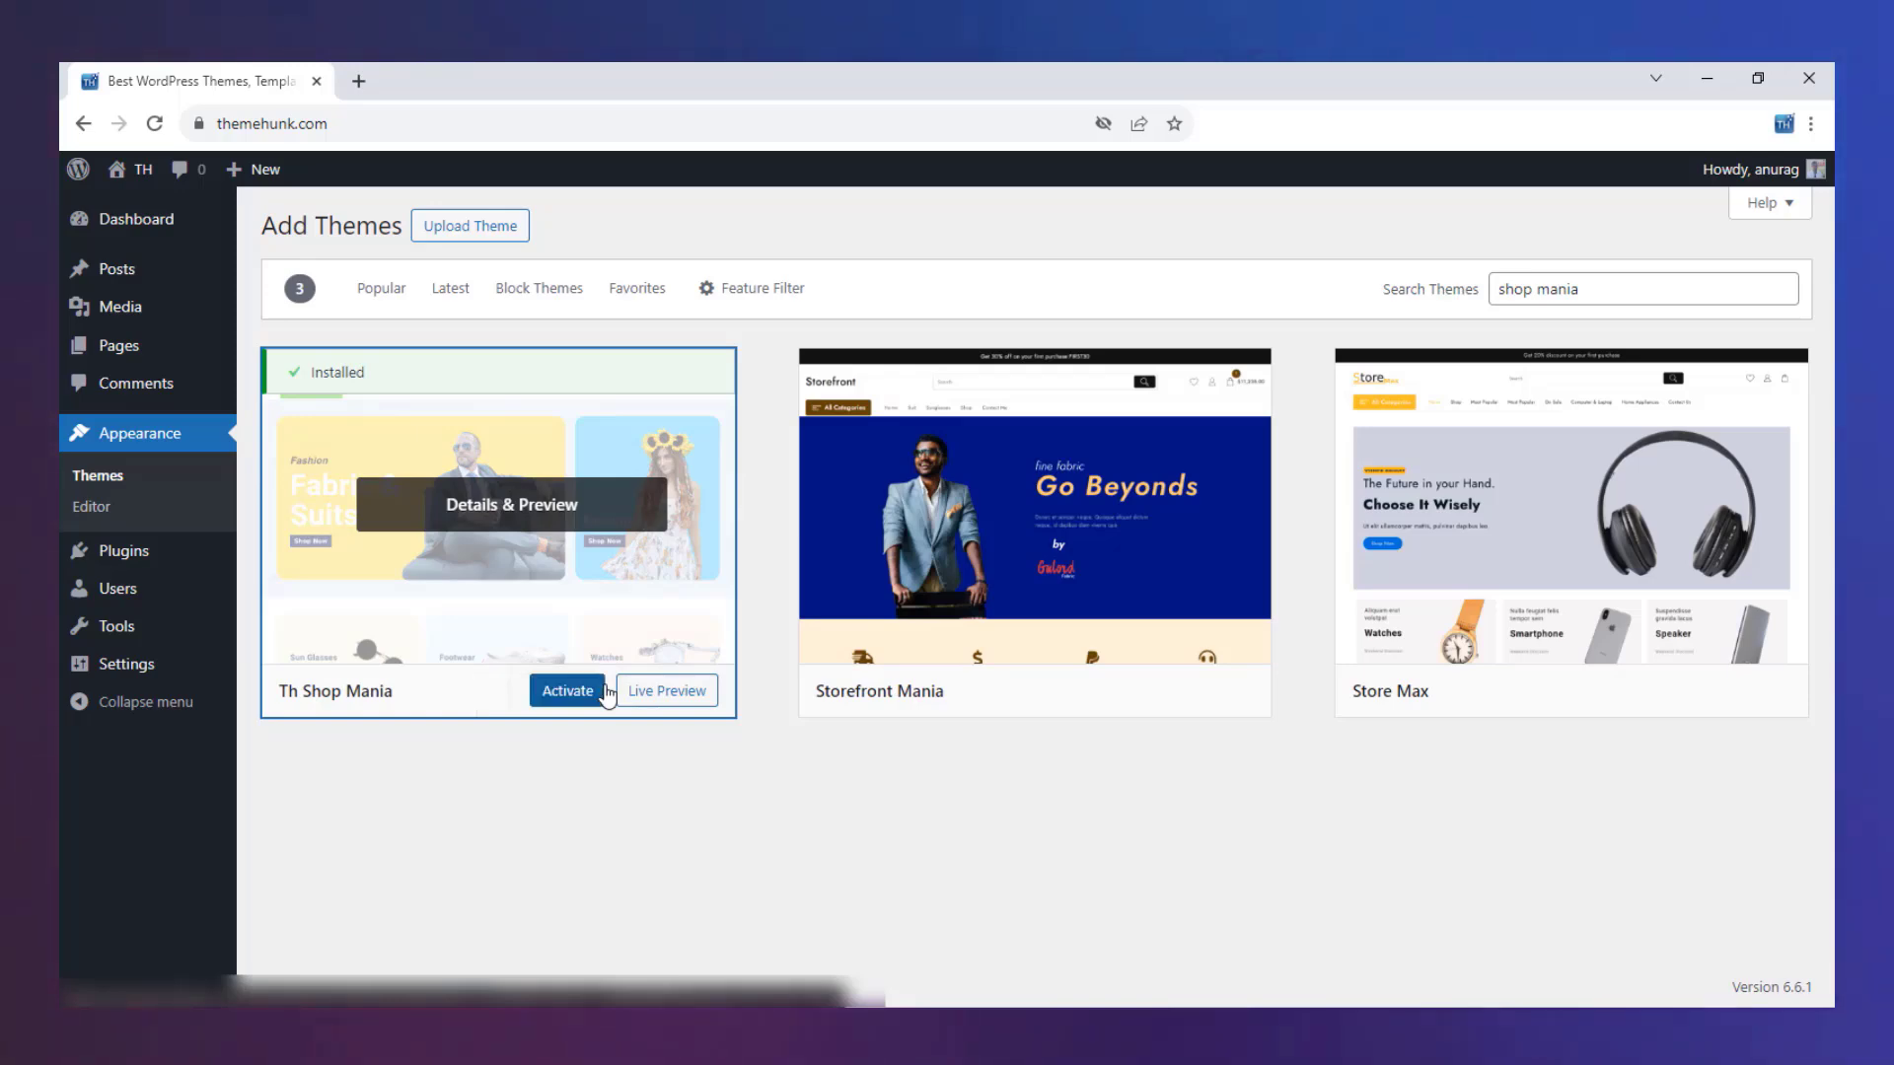
left_click(604, 691)
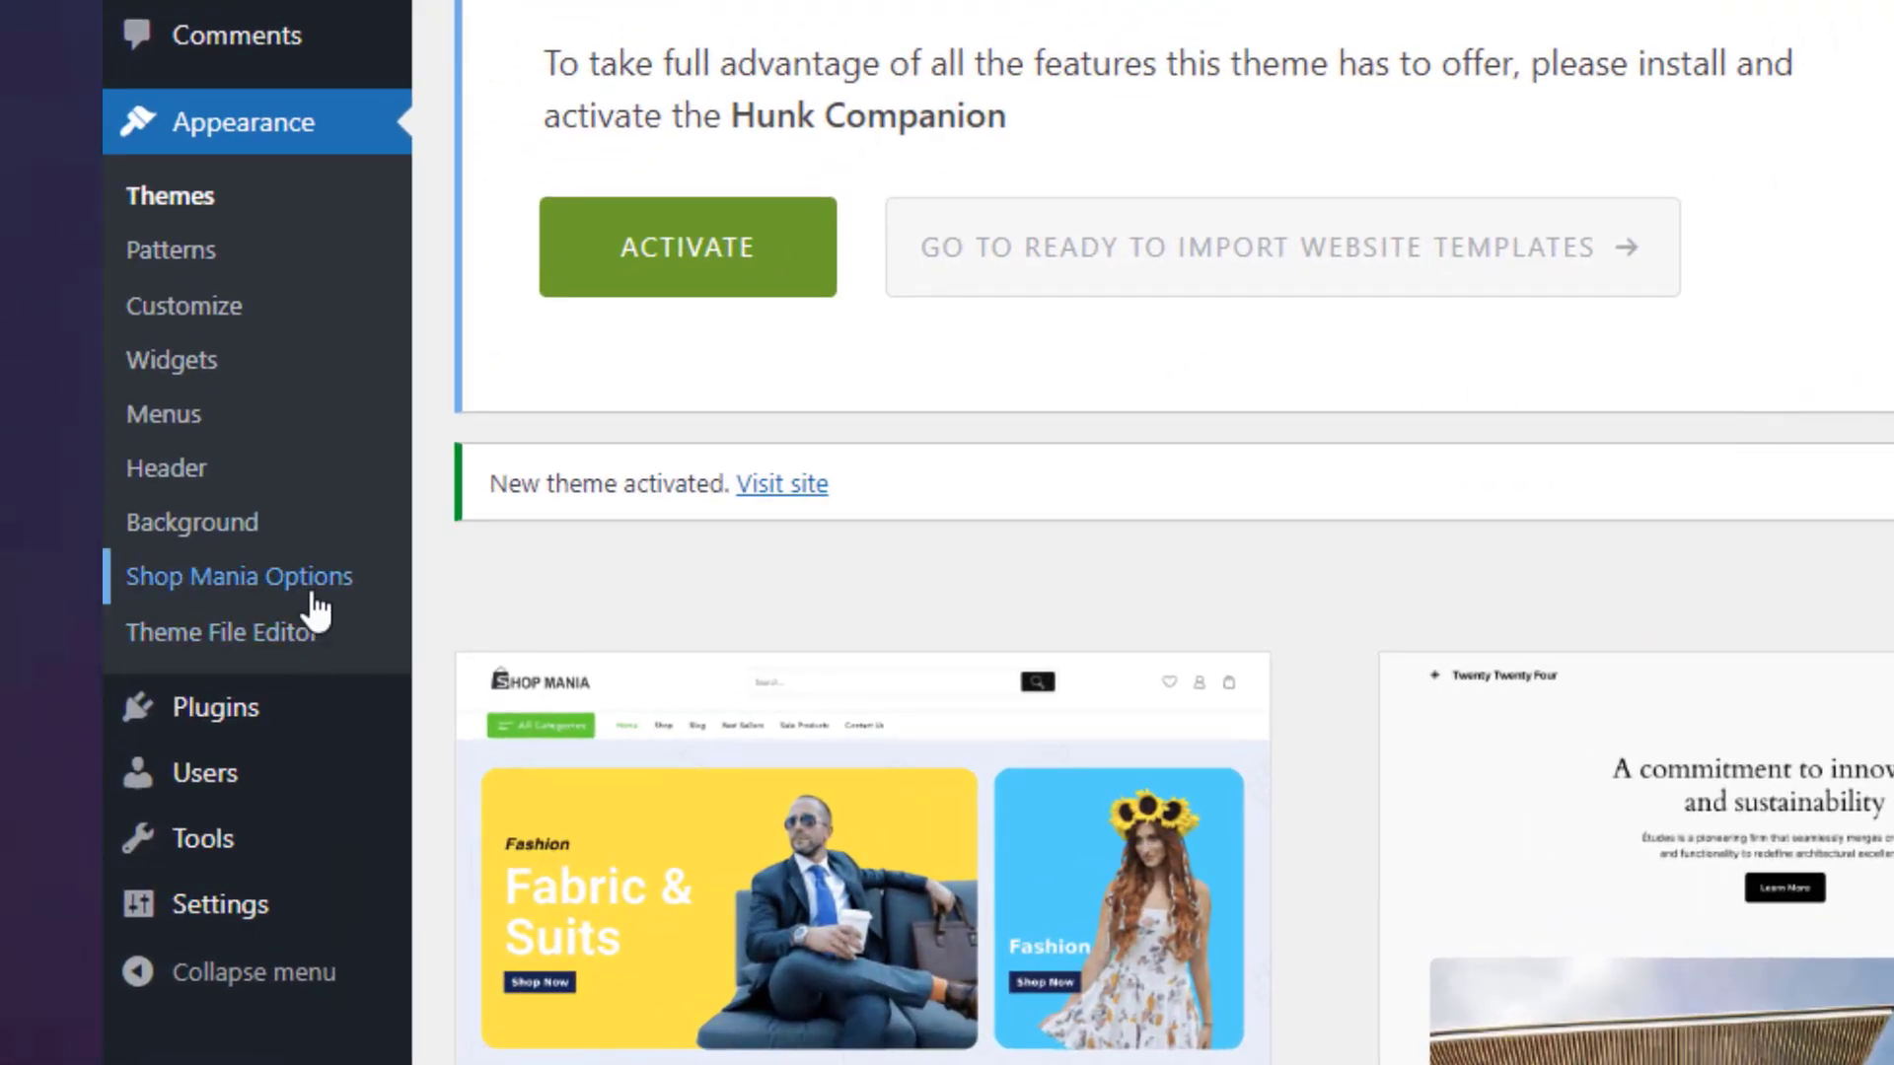
Activate the Shop Mania starter site plugin and open the Import Demo templates gallery
left_click(315, 609)
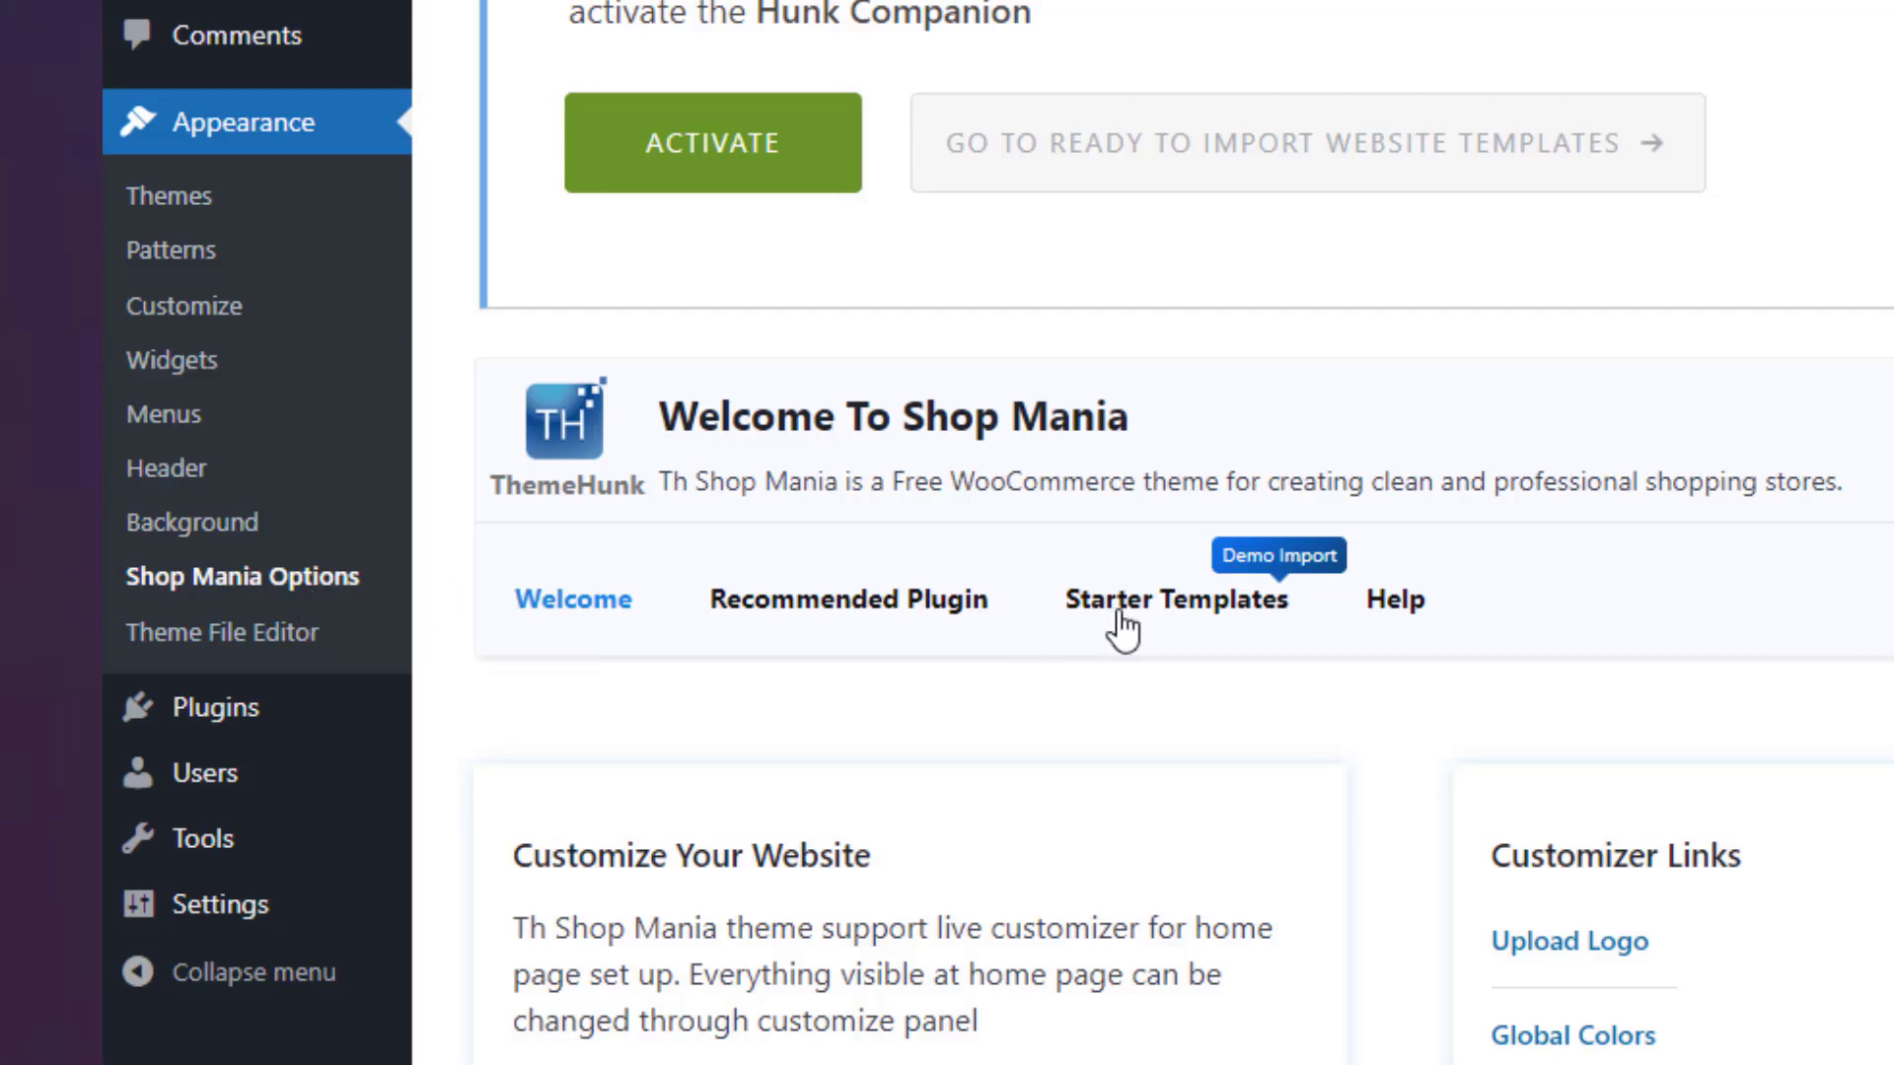
left_click(1124, 631)
scroll(1568, 553, "down", 4)
left_click(1183, 656)
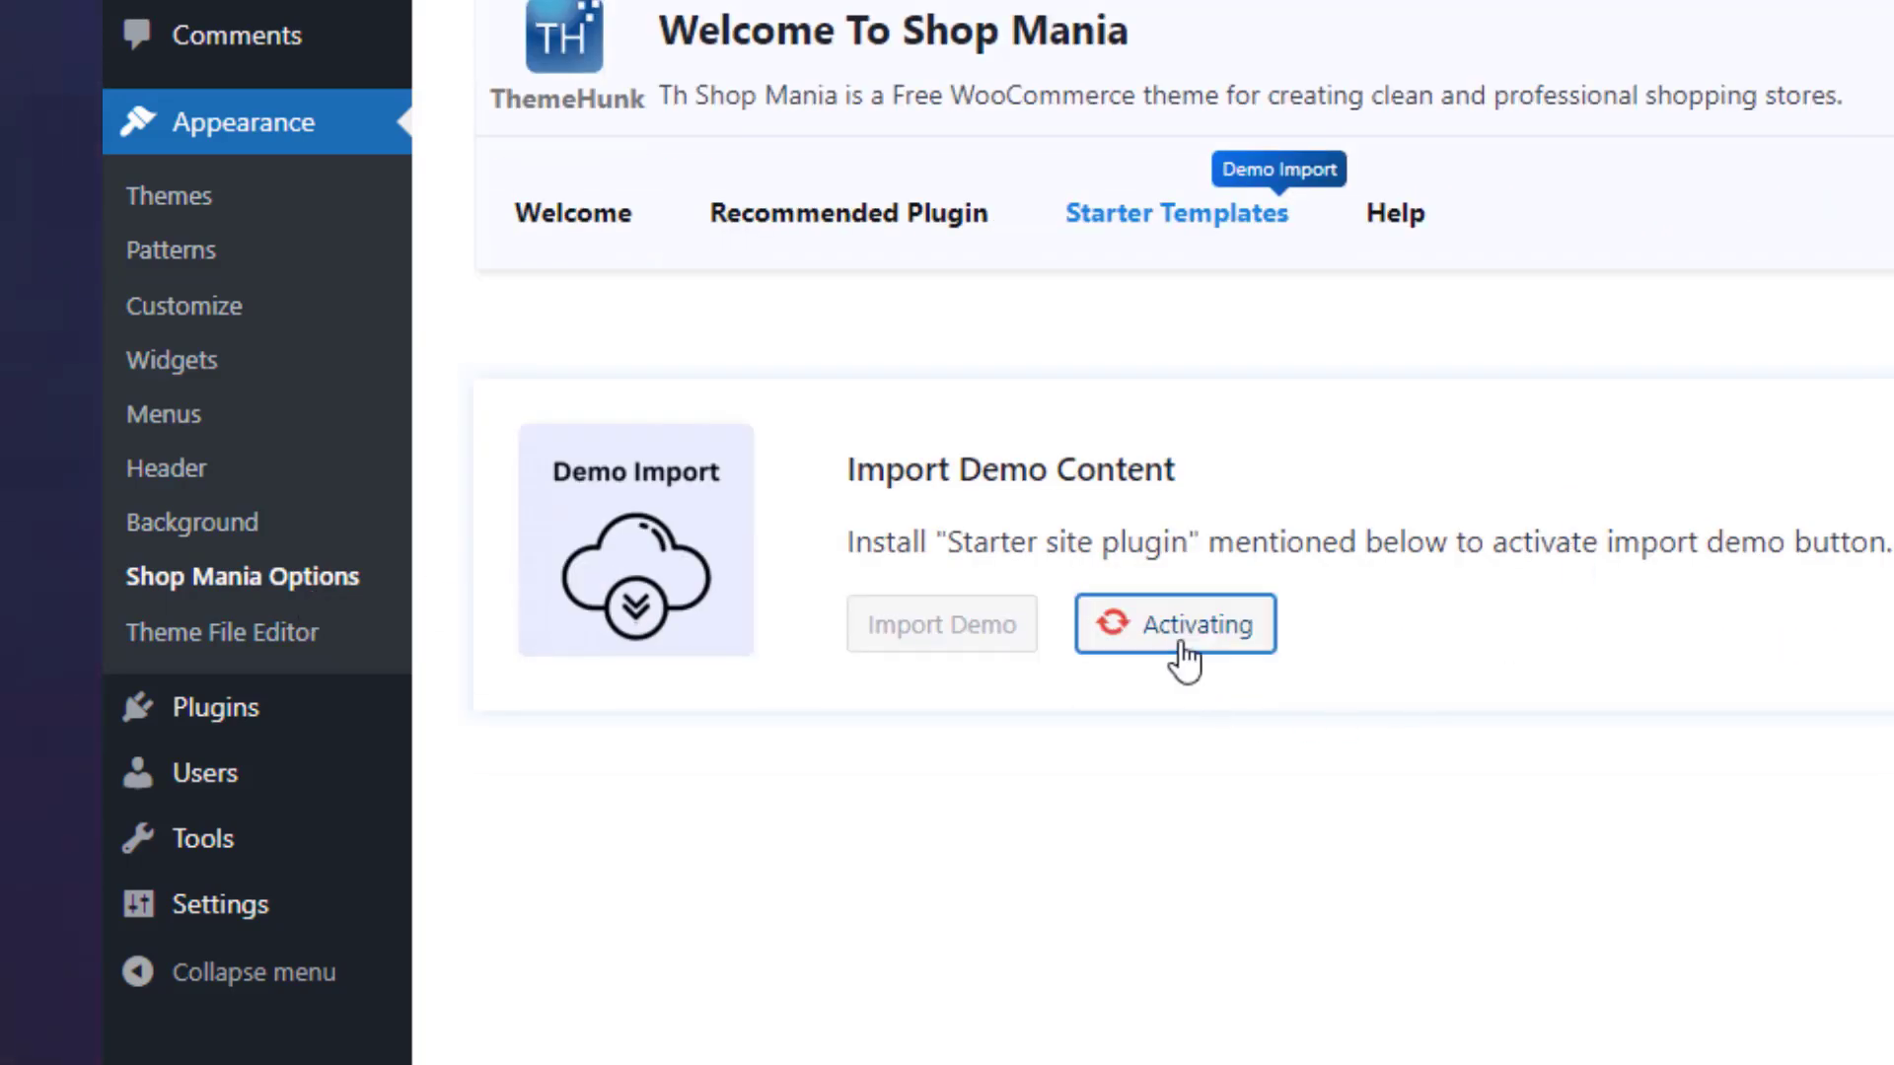
left_click(984, 651)
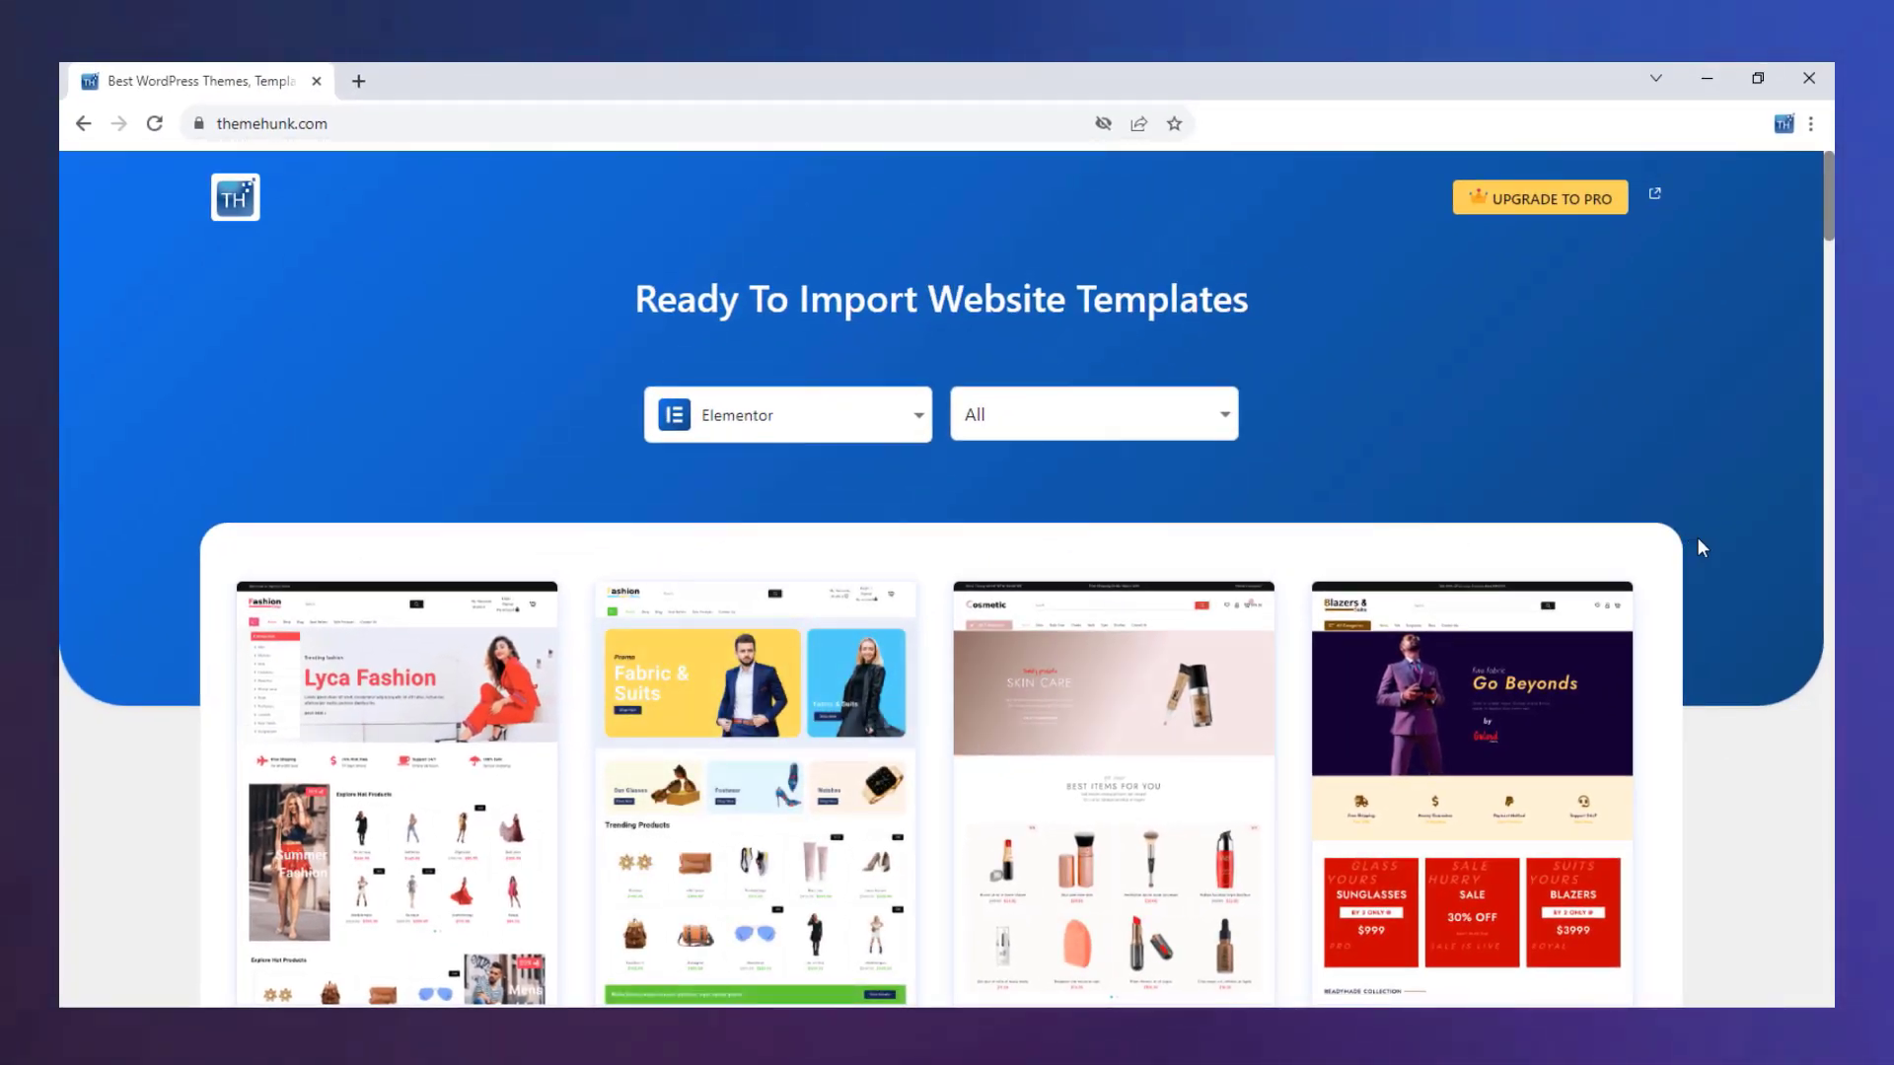
Check the template builder and category filters, keeping all categories shown
left_click(828, 447)
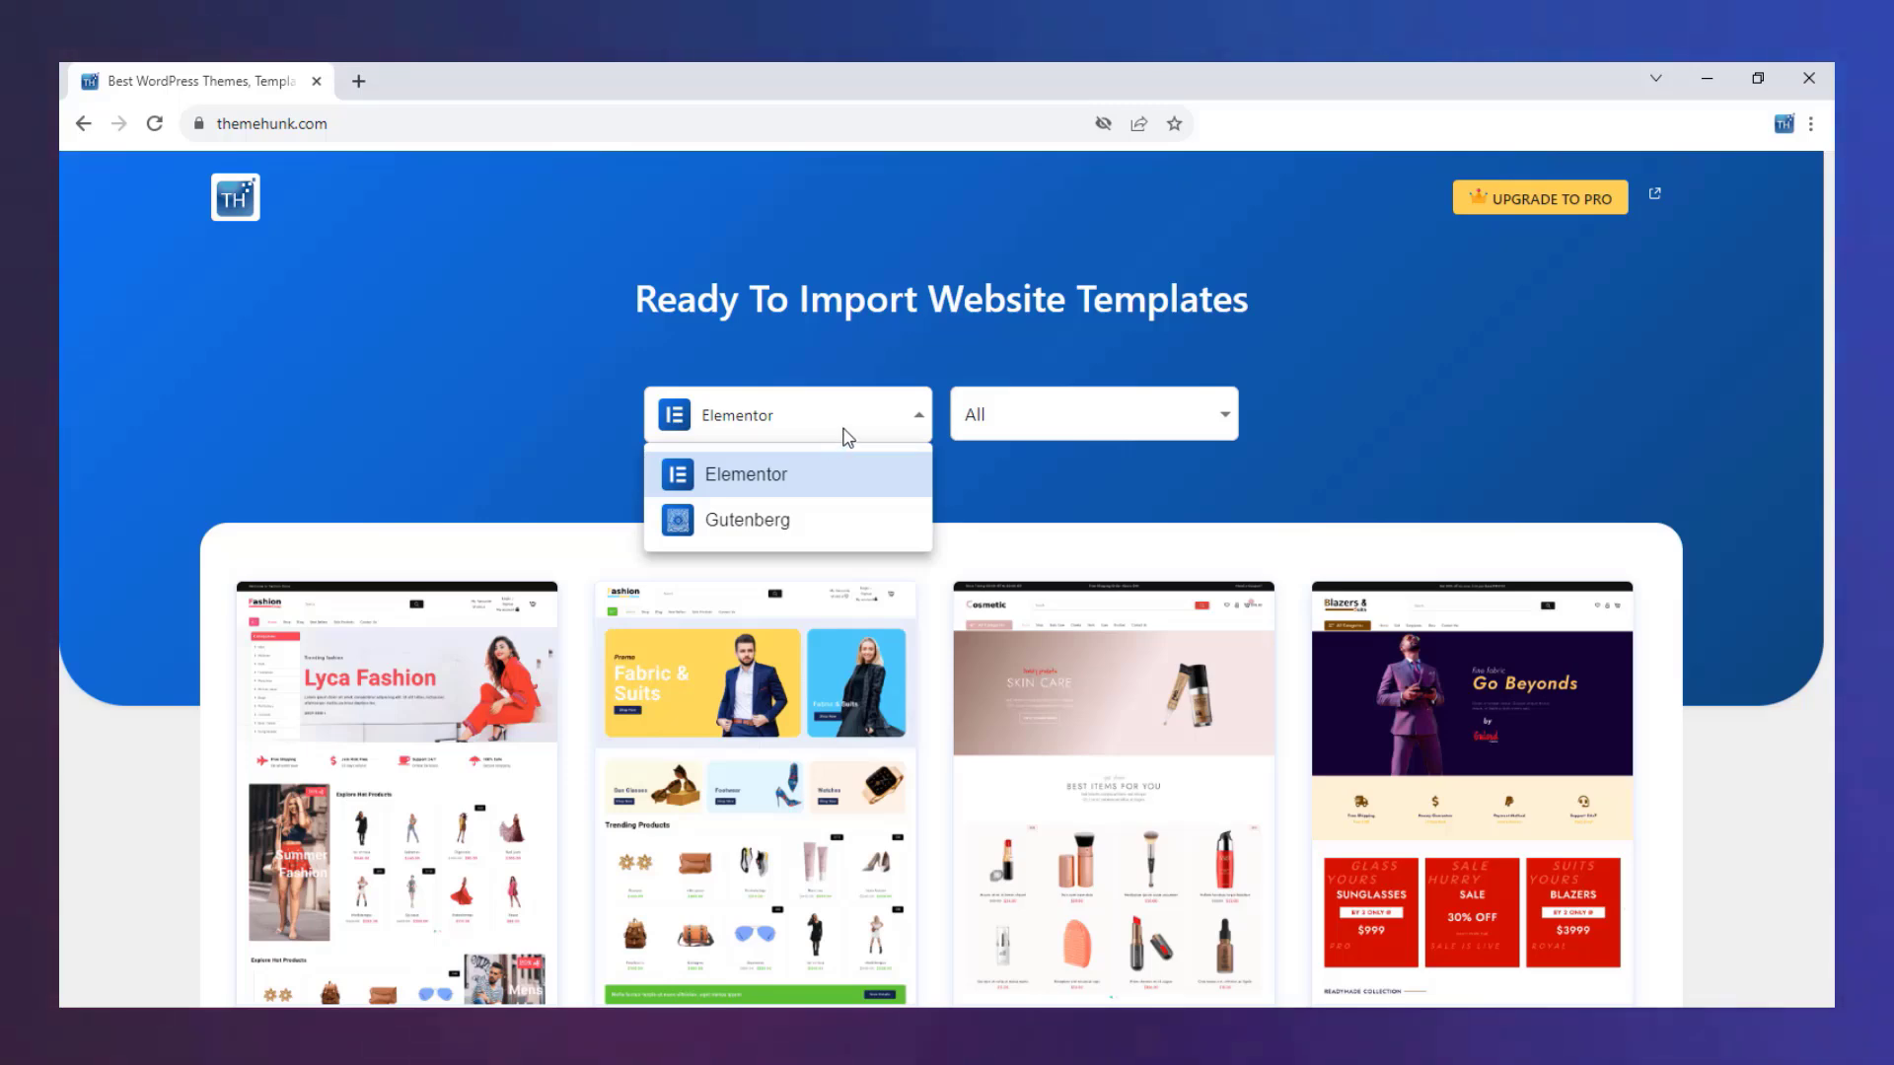
left_click(1009, 418)
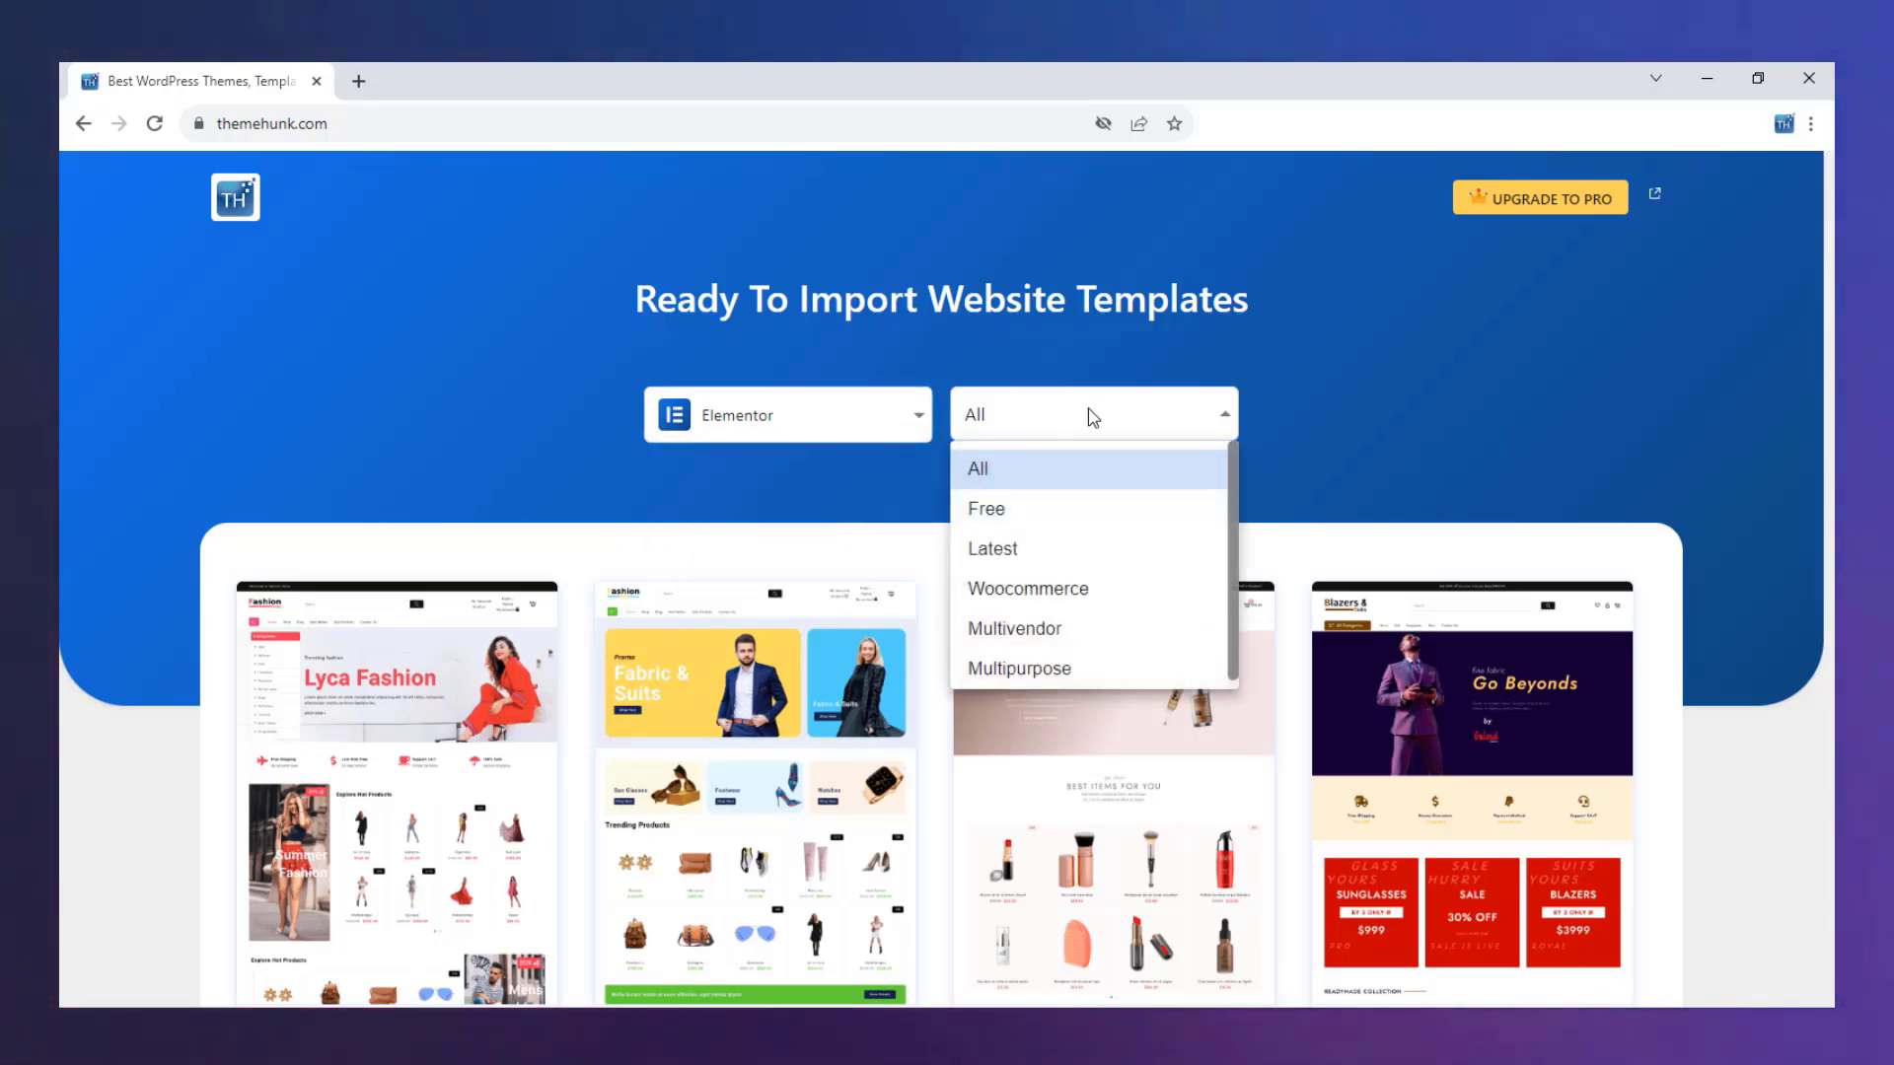
left_click(1150, 423)
Scroll the gallery down to the Esty template, then go to ThemeHunk via Upgrade to Pro
scroll(1783, 999, "down", 15)
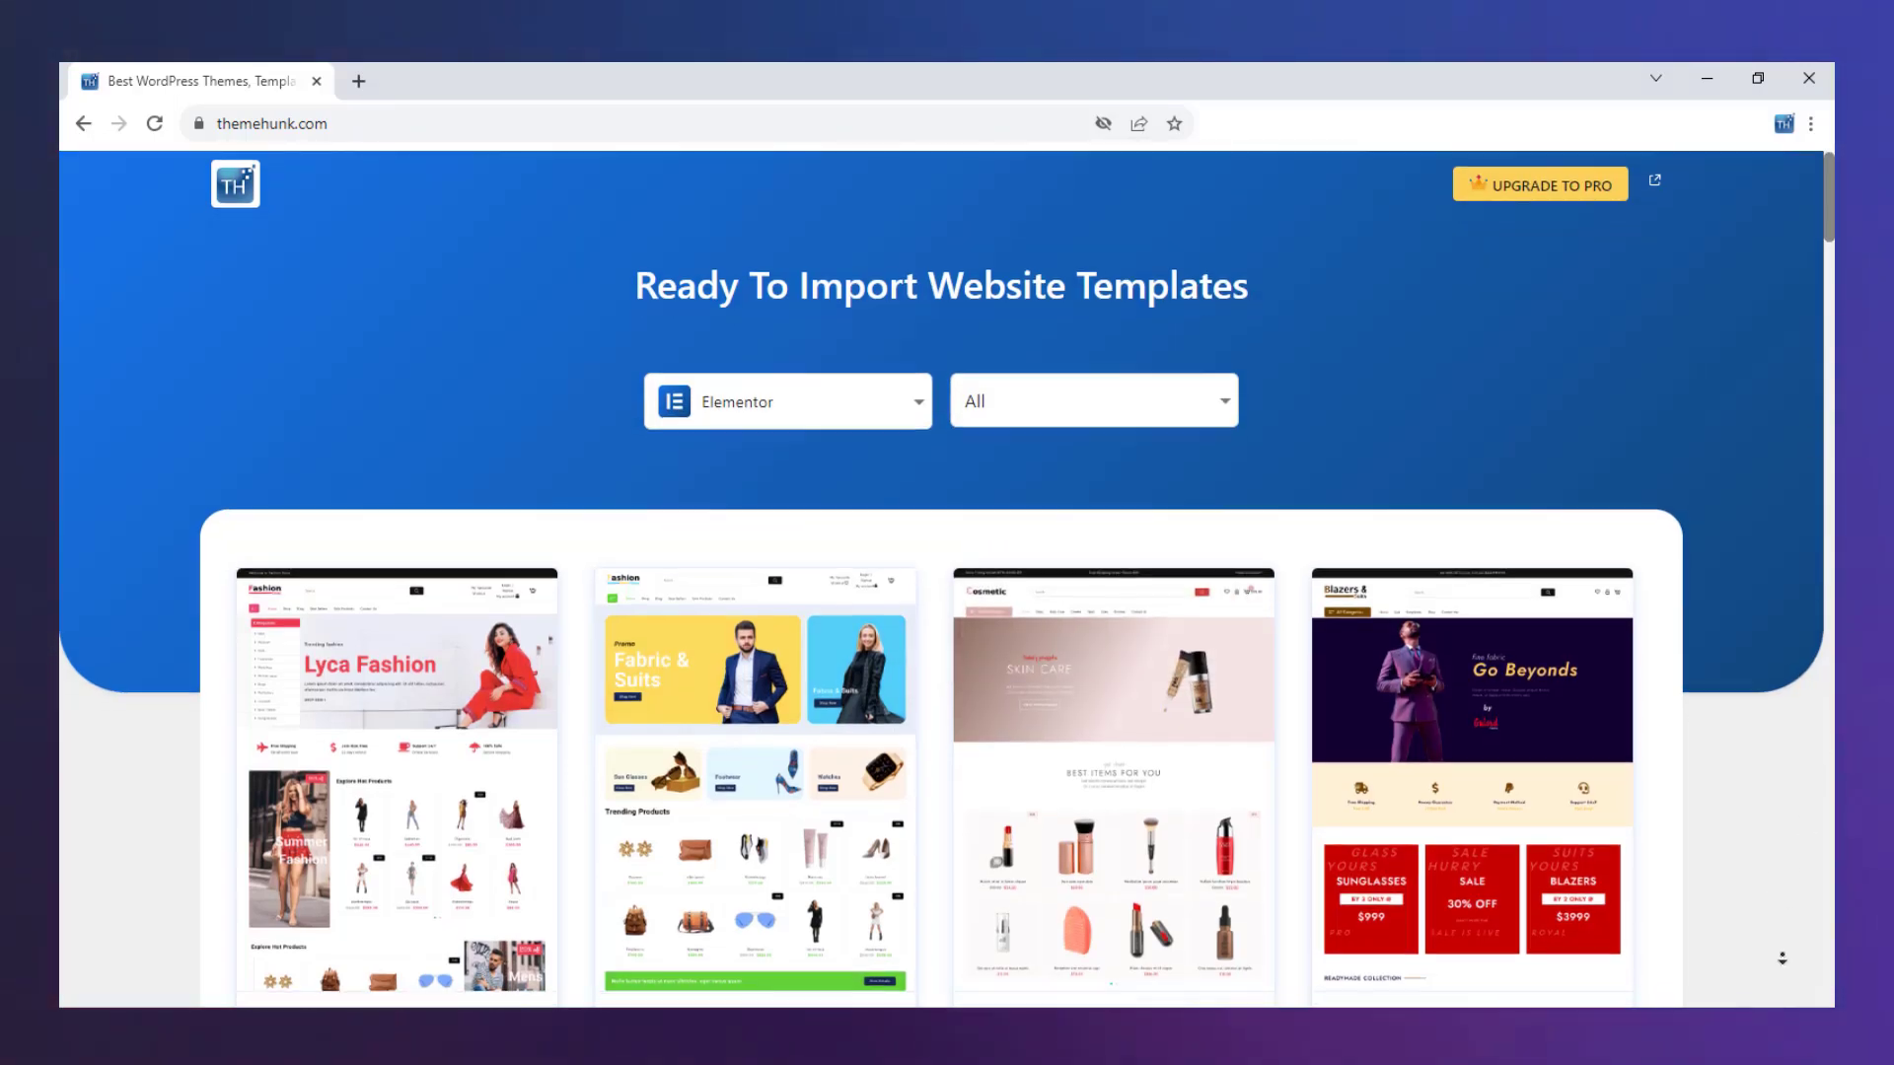
scroll(1783, 999, "down", 20)
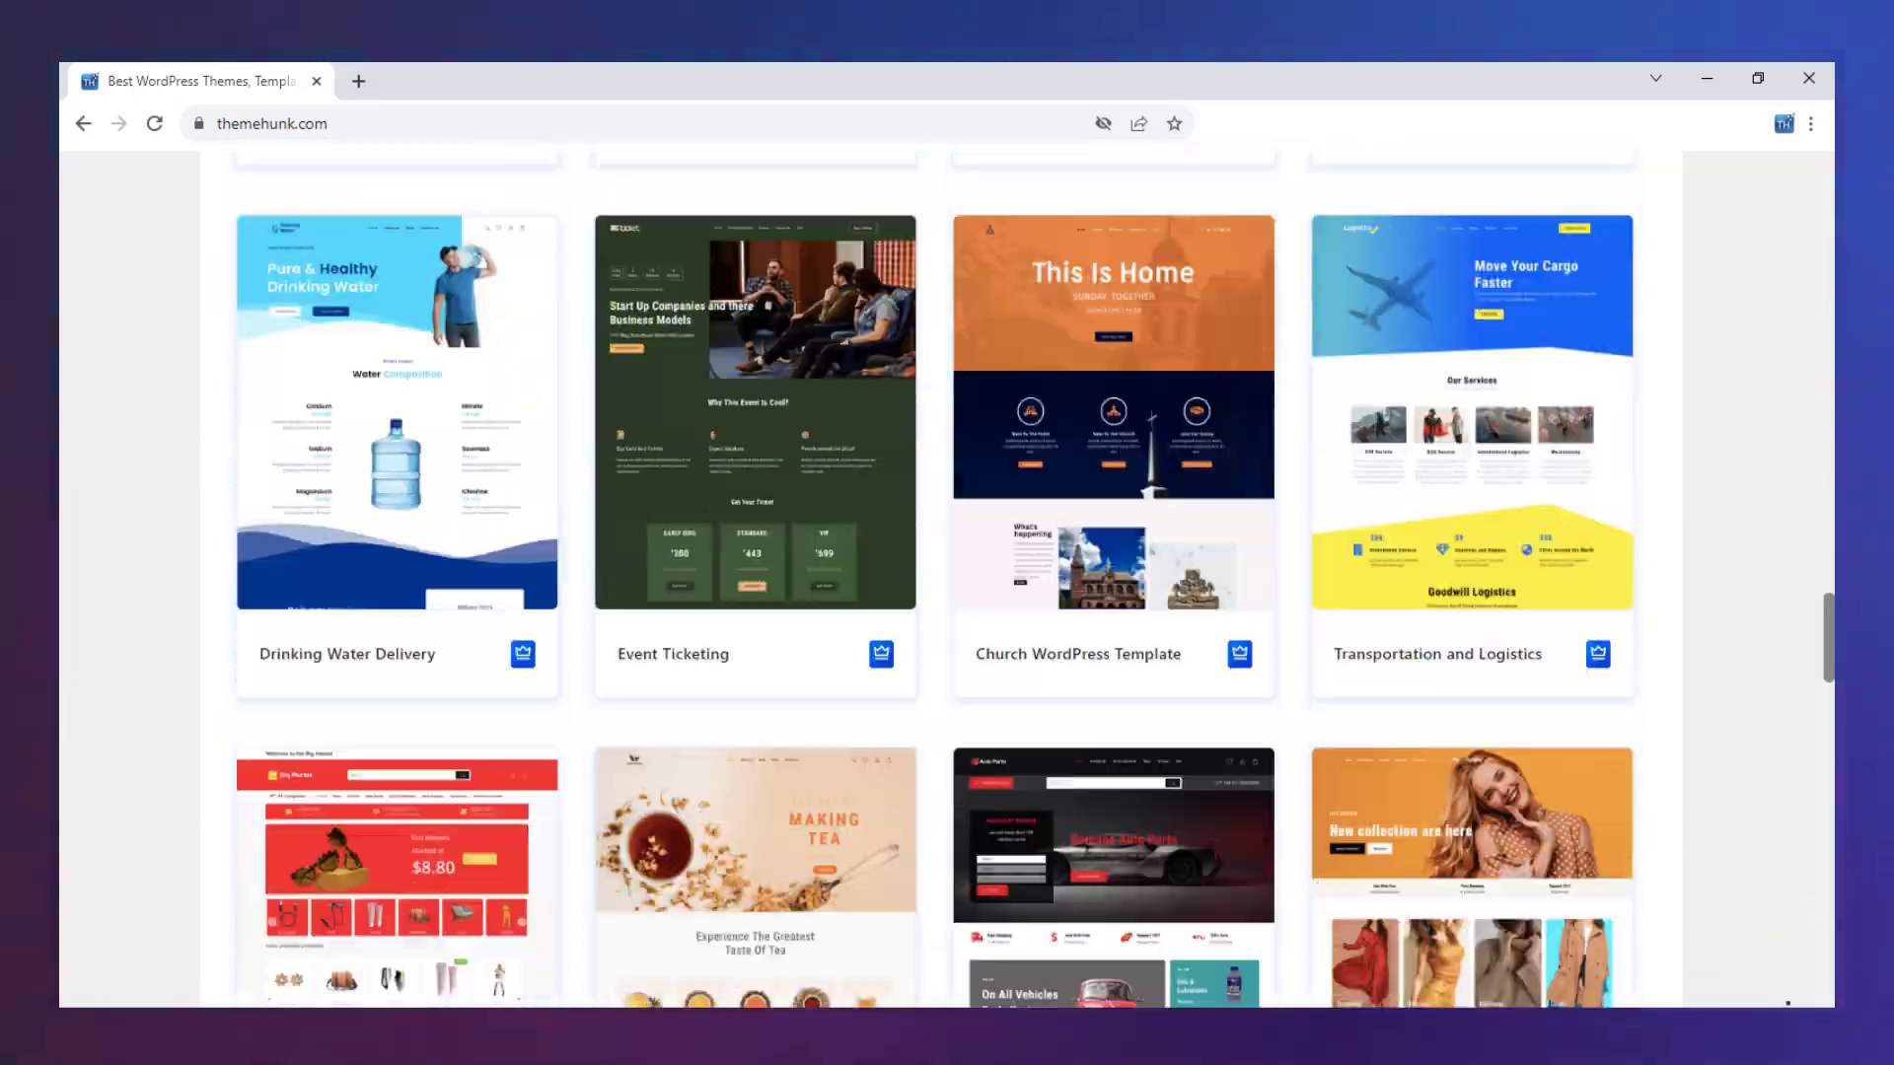
scroll(1787, 1003, "down", 6)
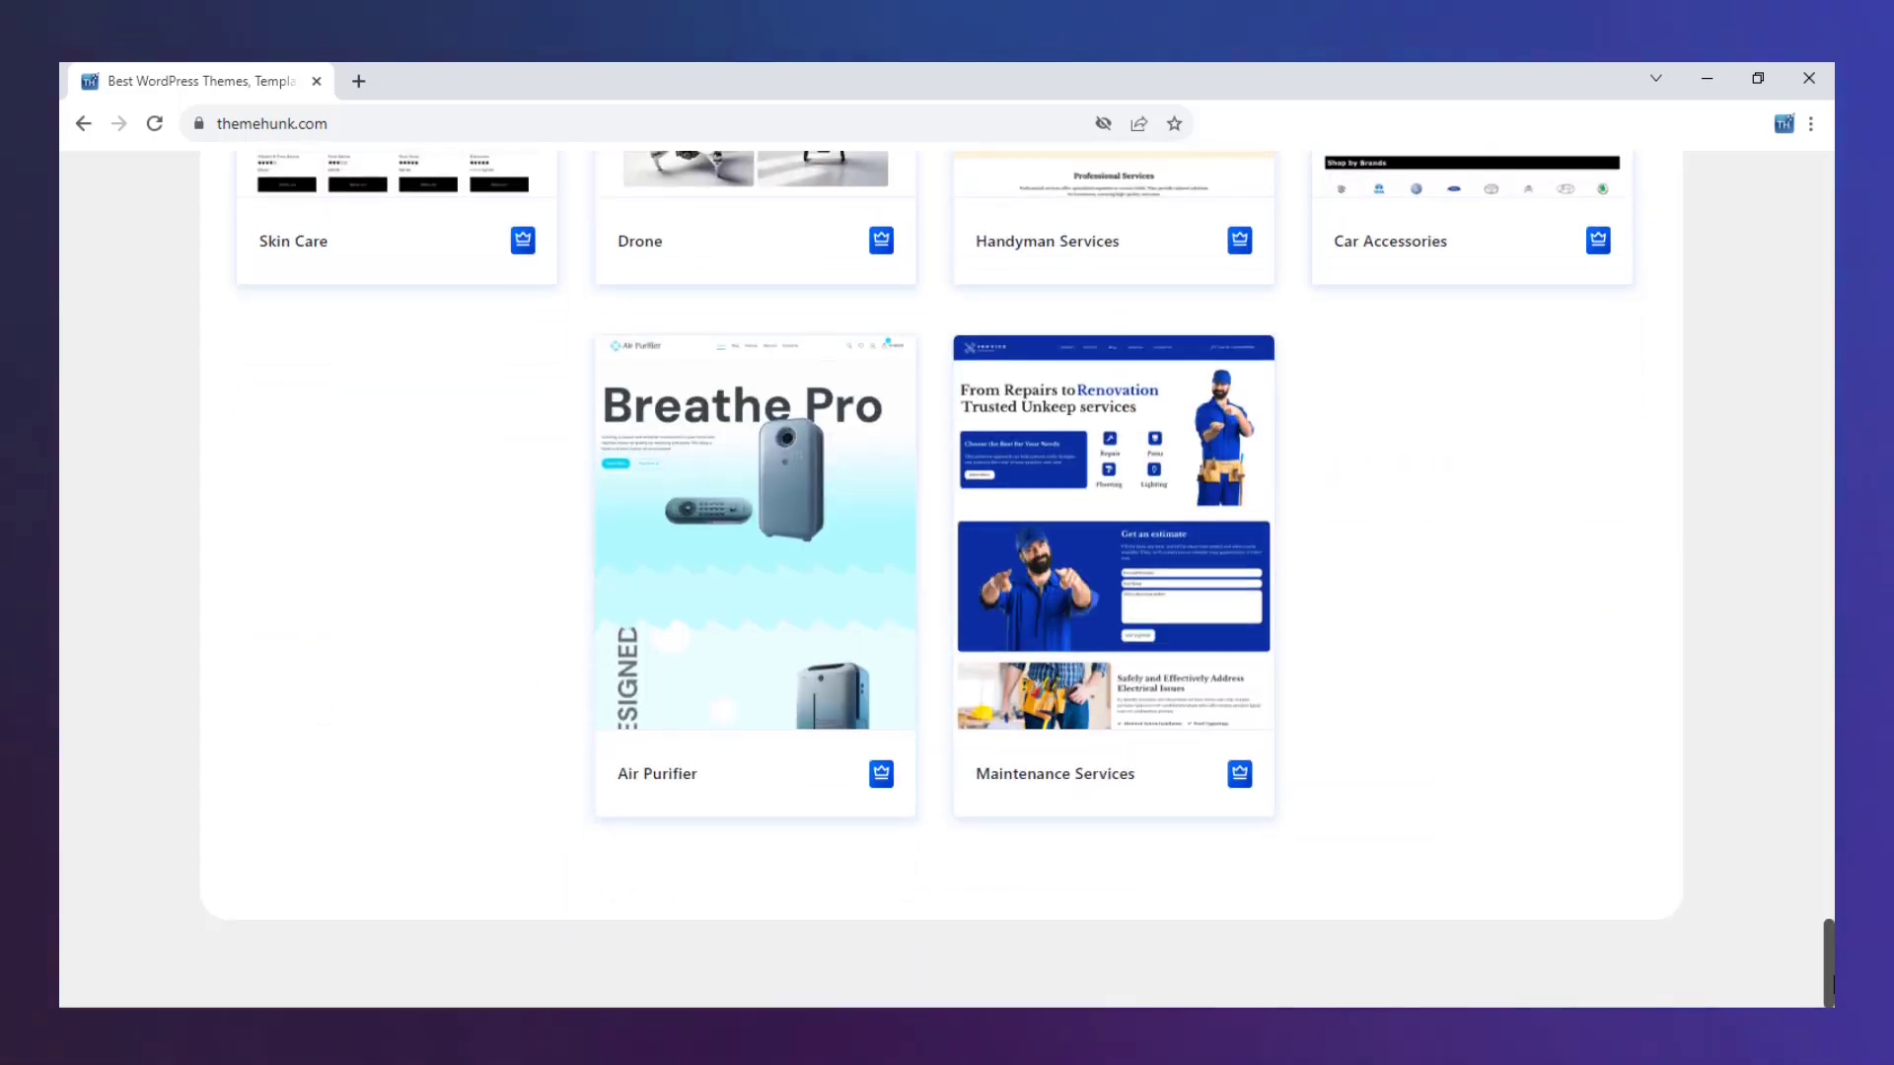
scroll(1787, 1003, "up", 20)
scroll(1787, 1003, "down", 2)
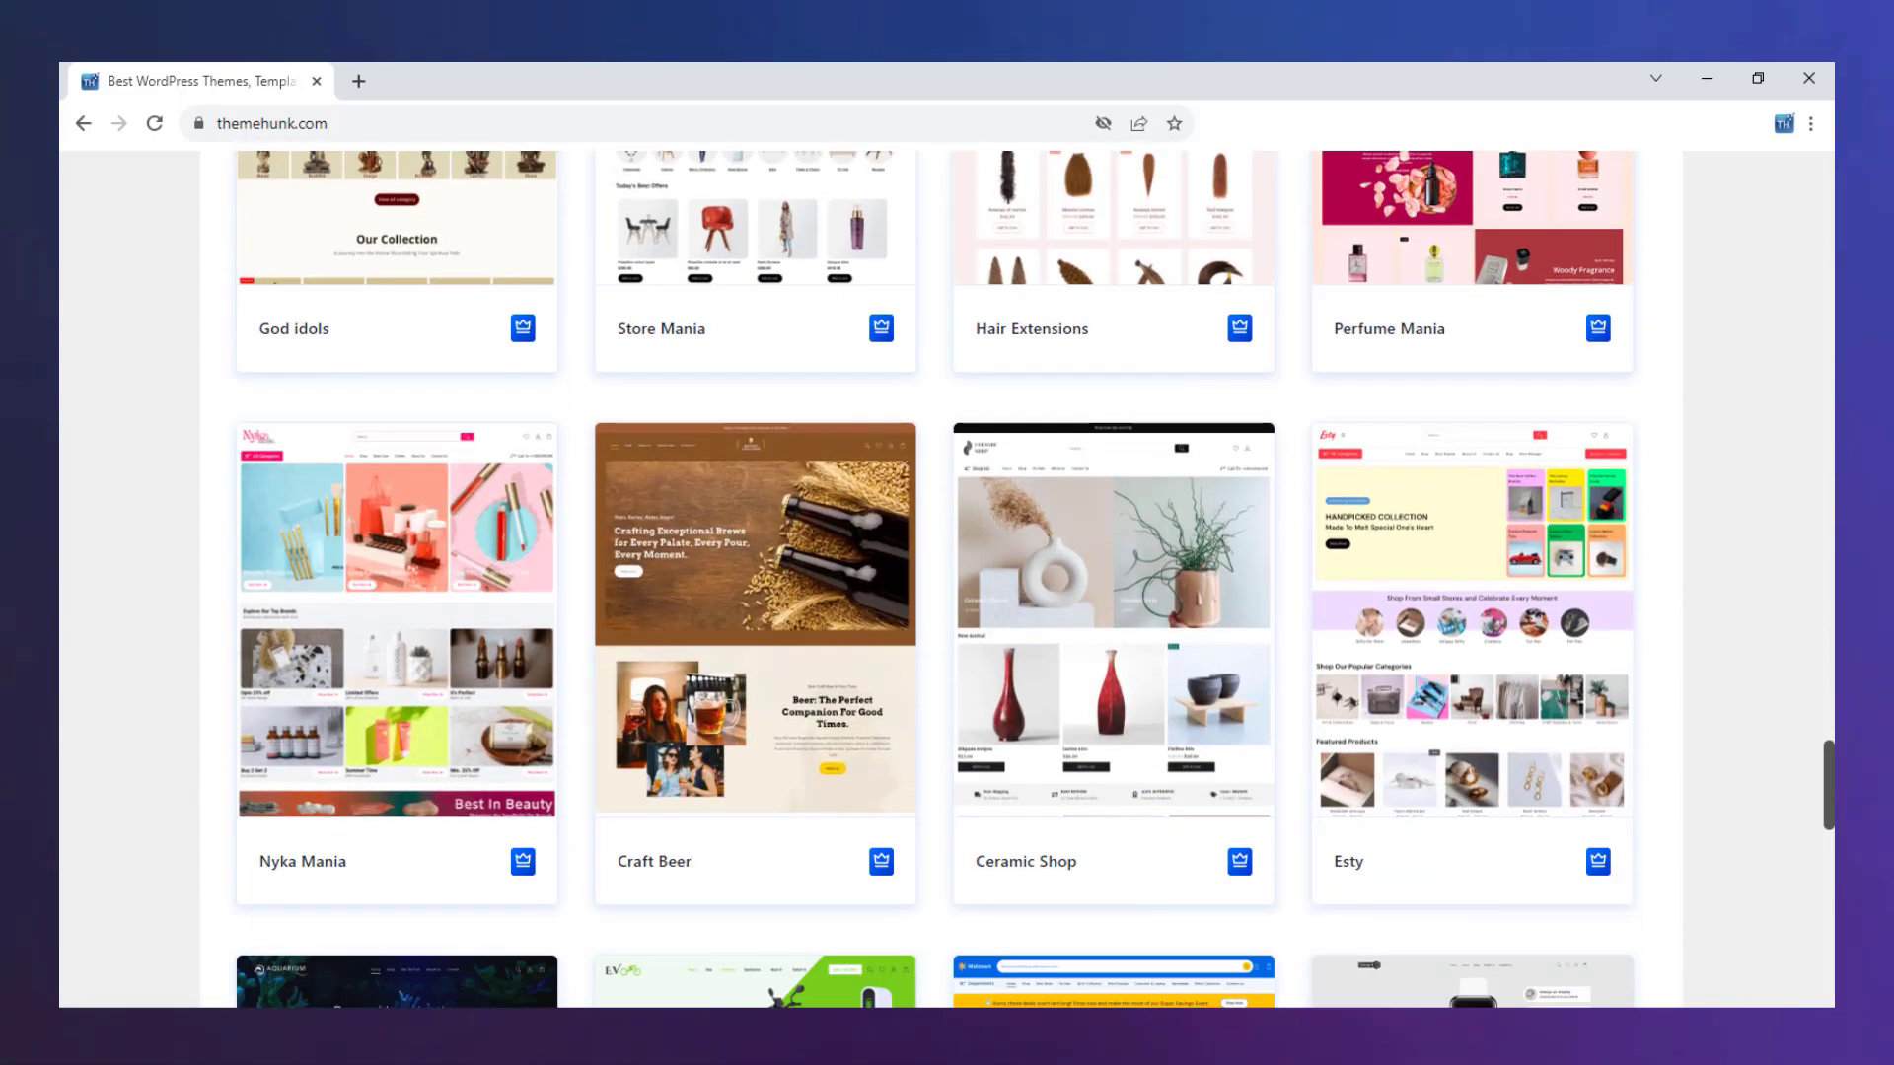
scroll(1831, 823, "down", 1)
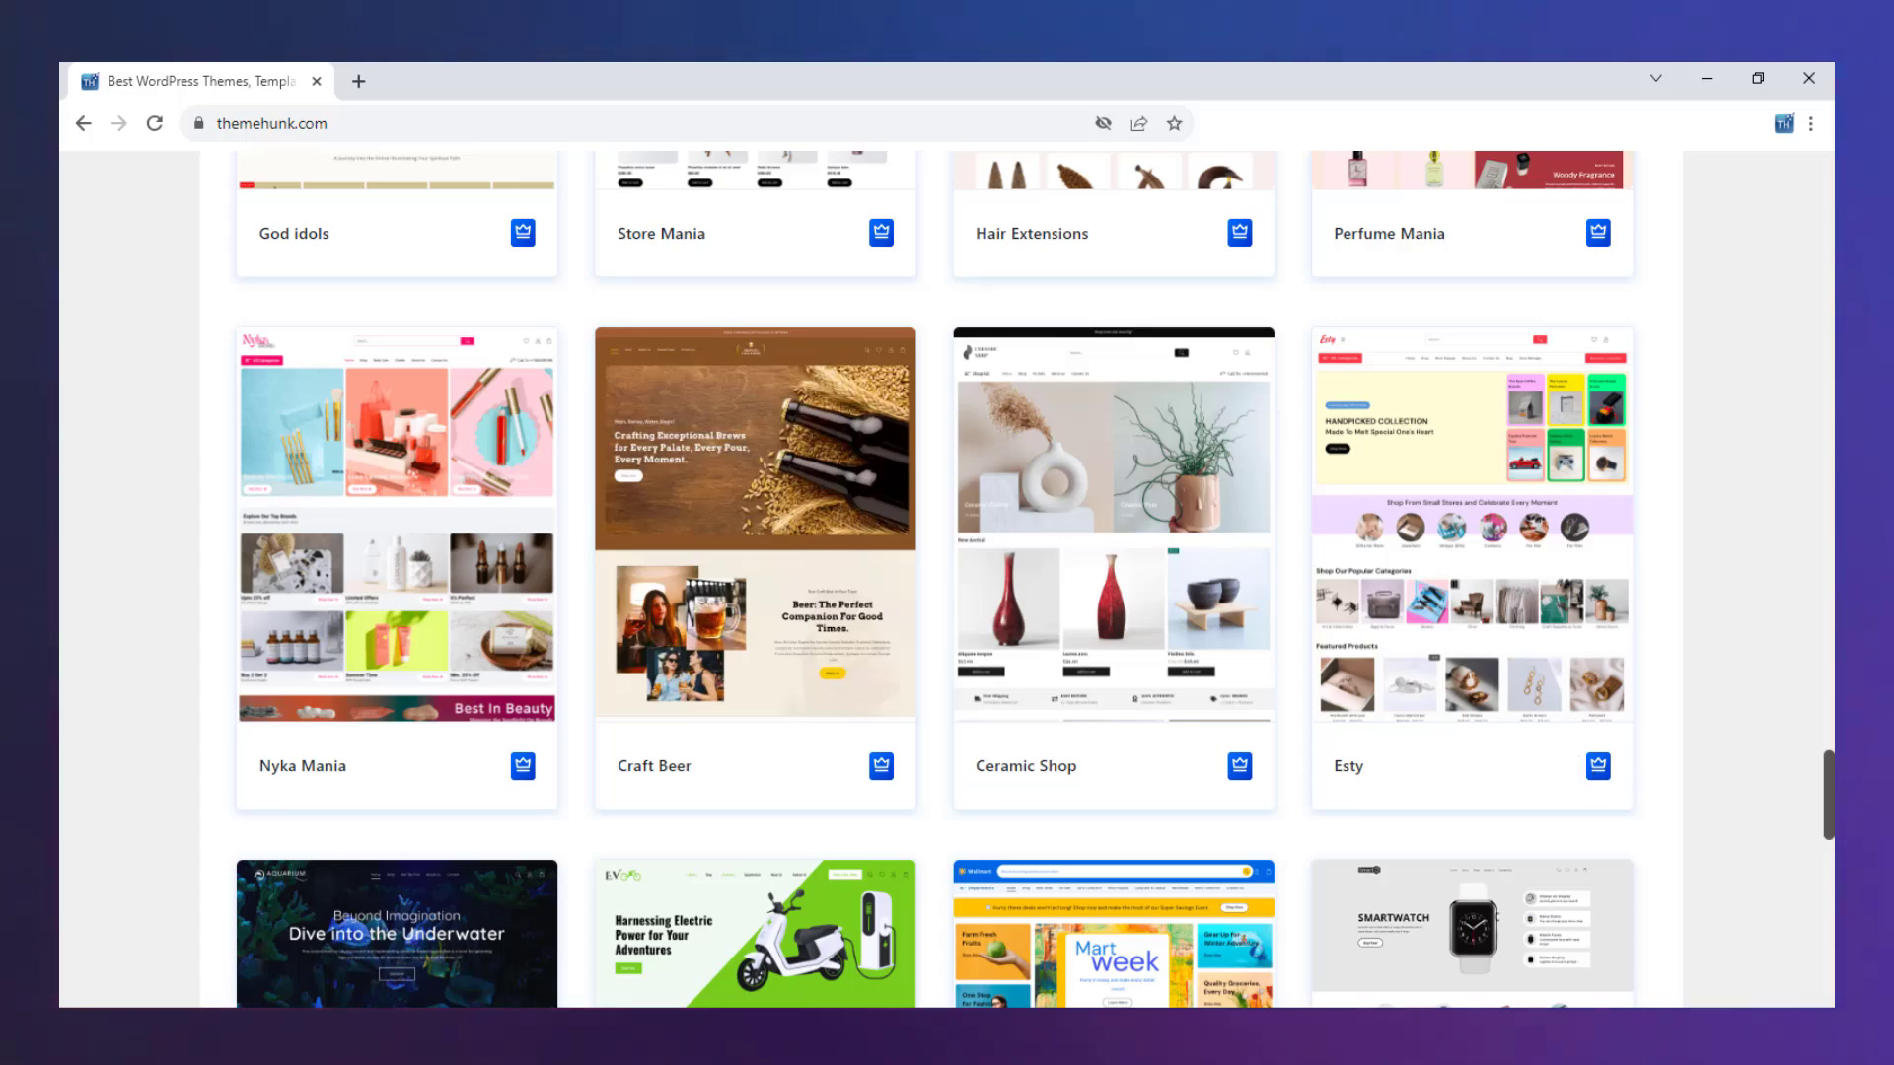
scroll(1829, 789, "up", 15)
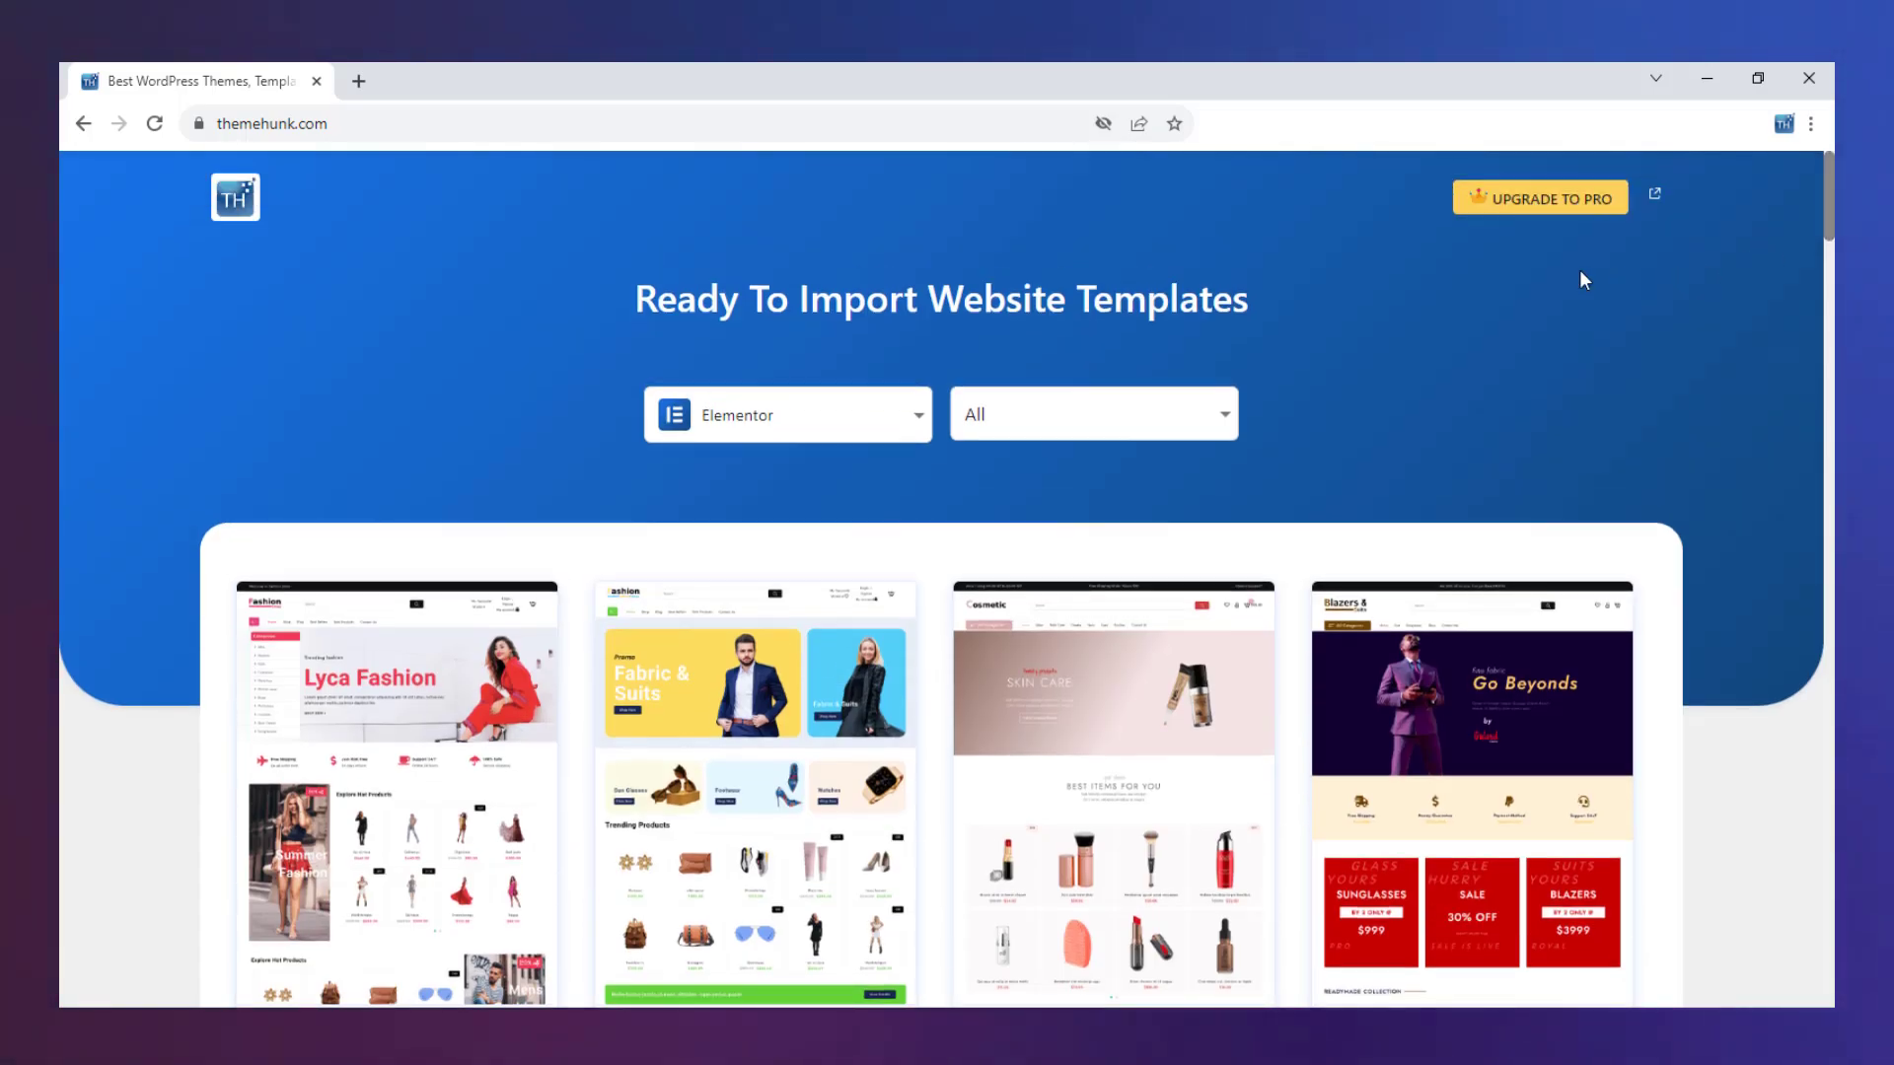
left_click(1535, 210)
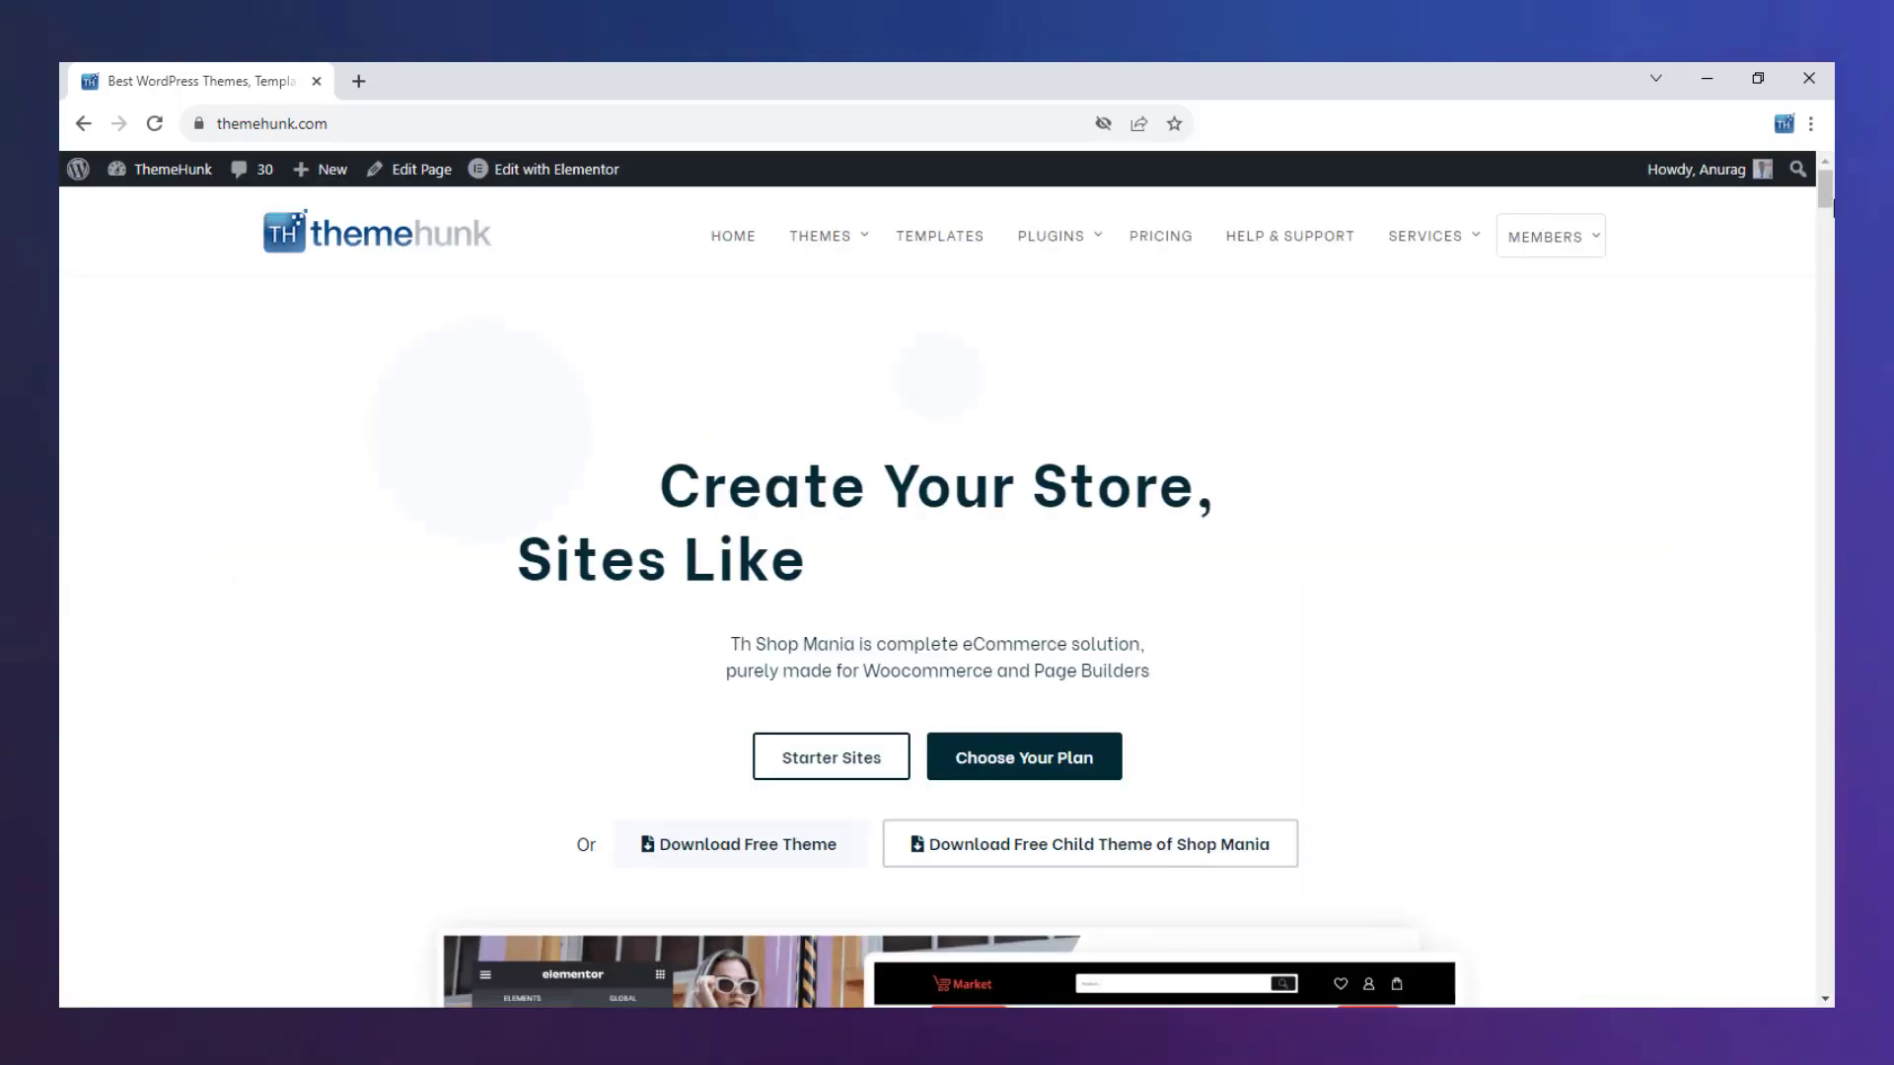
Log in to the ThemeHunk account and save the Shop Mania Pro Plugin zip file
scroll(1802, 250, "down", 20)
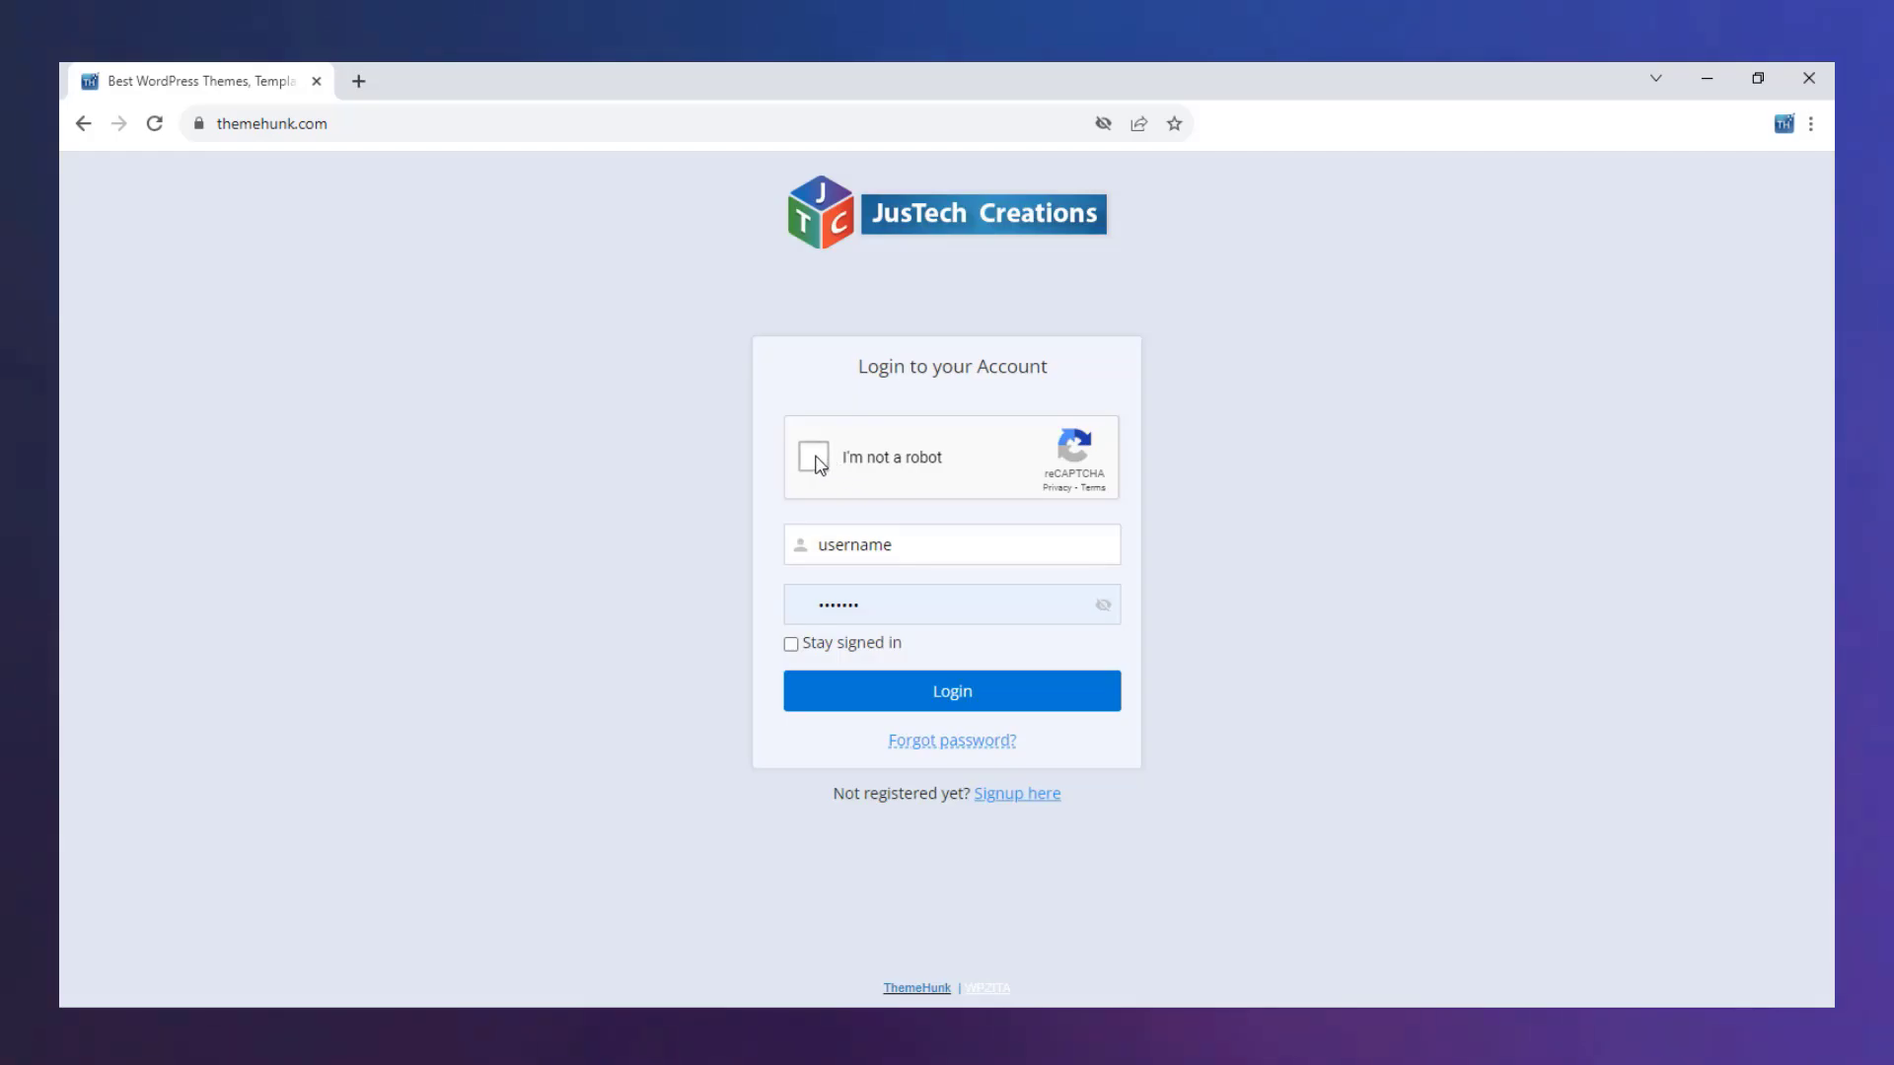
left_click(969, 706)
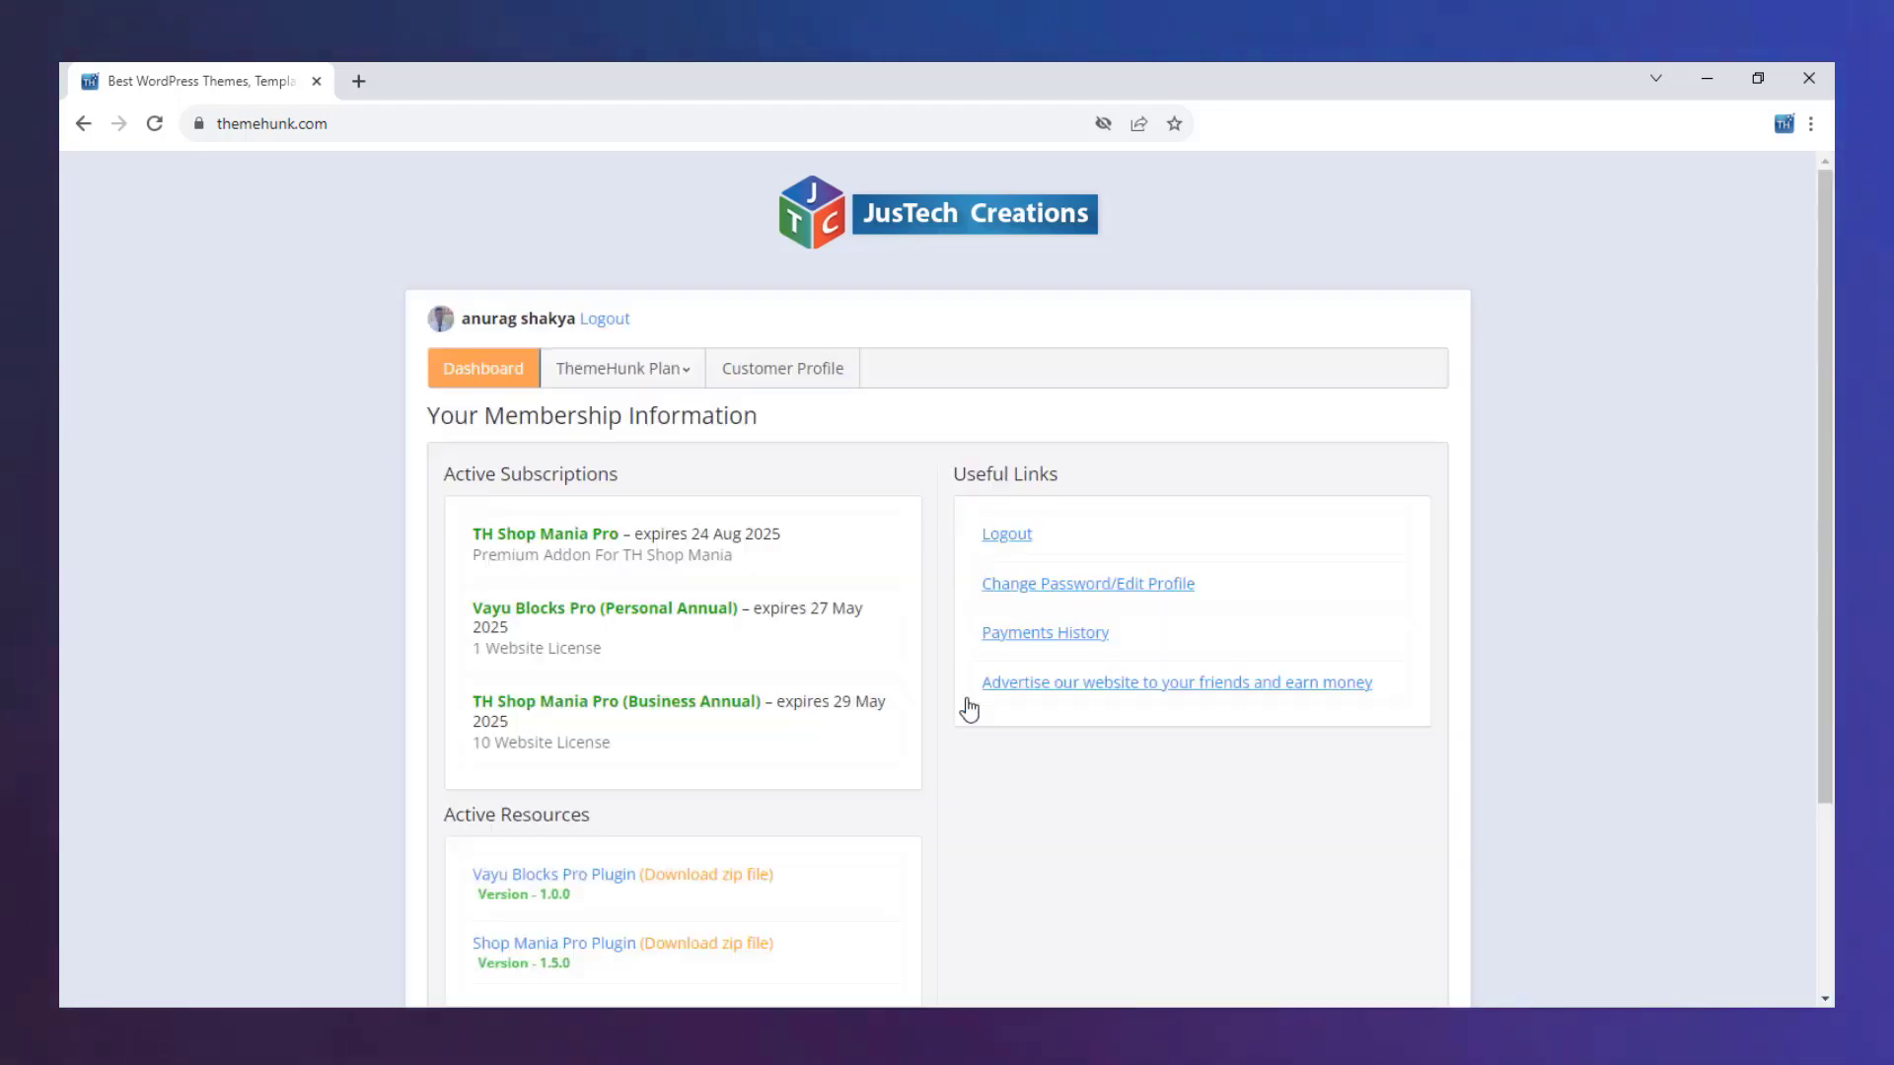
scroll(916, 680, "down", 2)
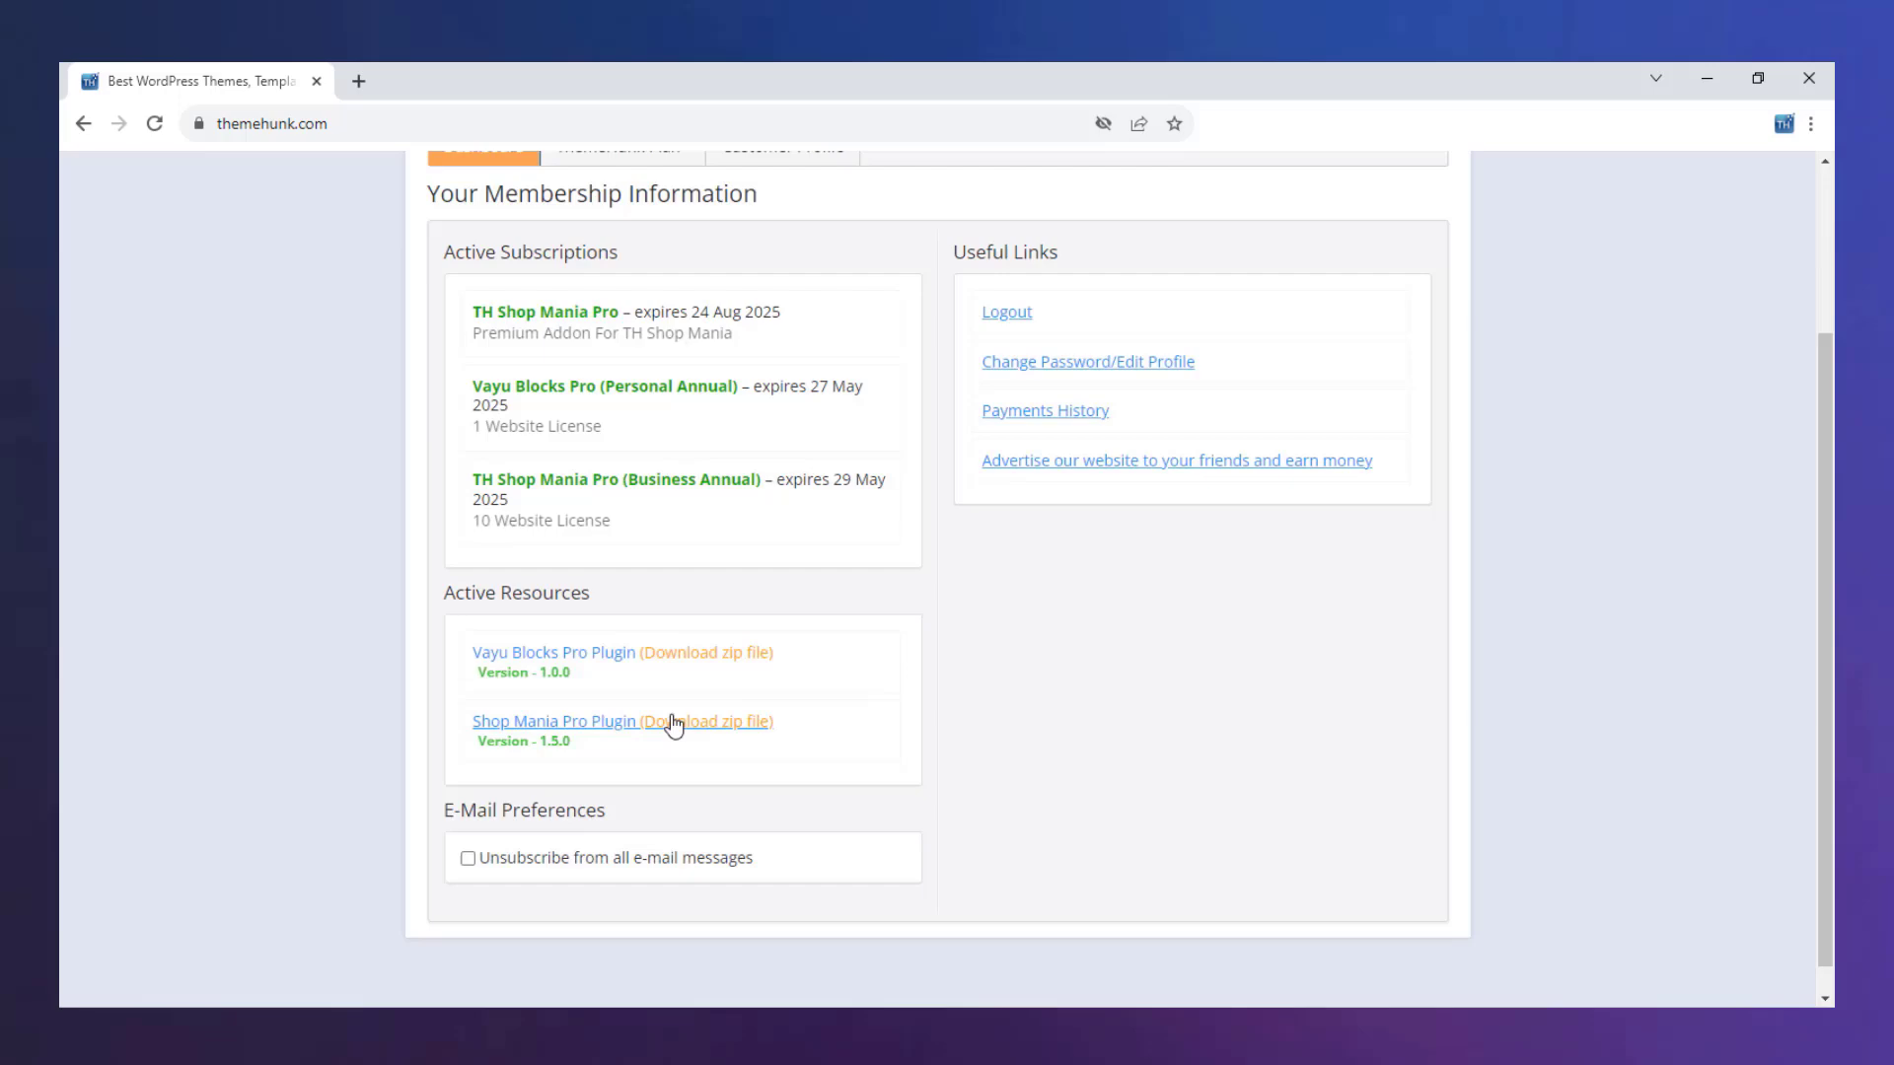
left_click(629, 727)
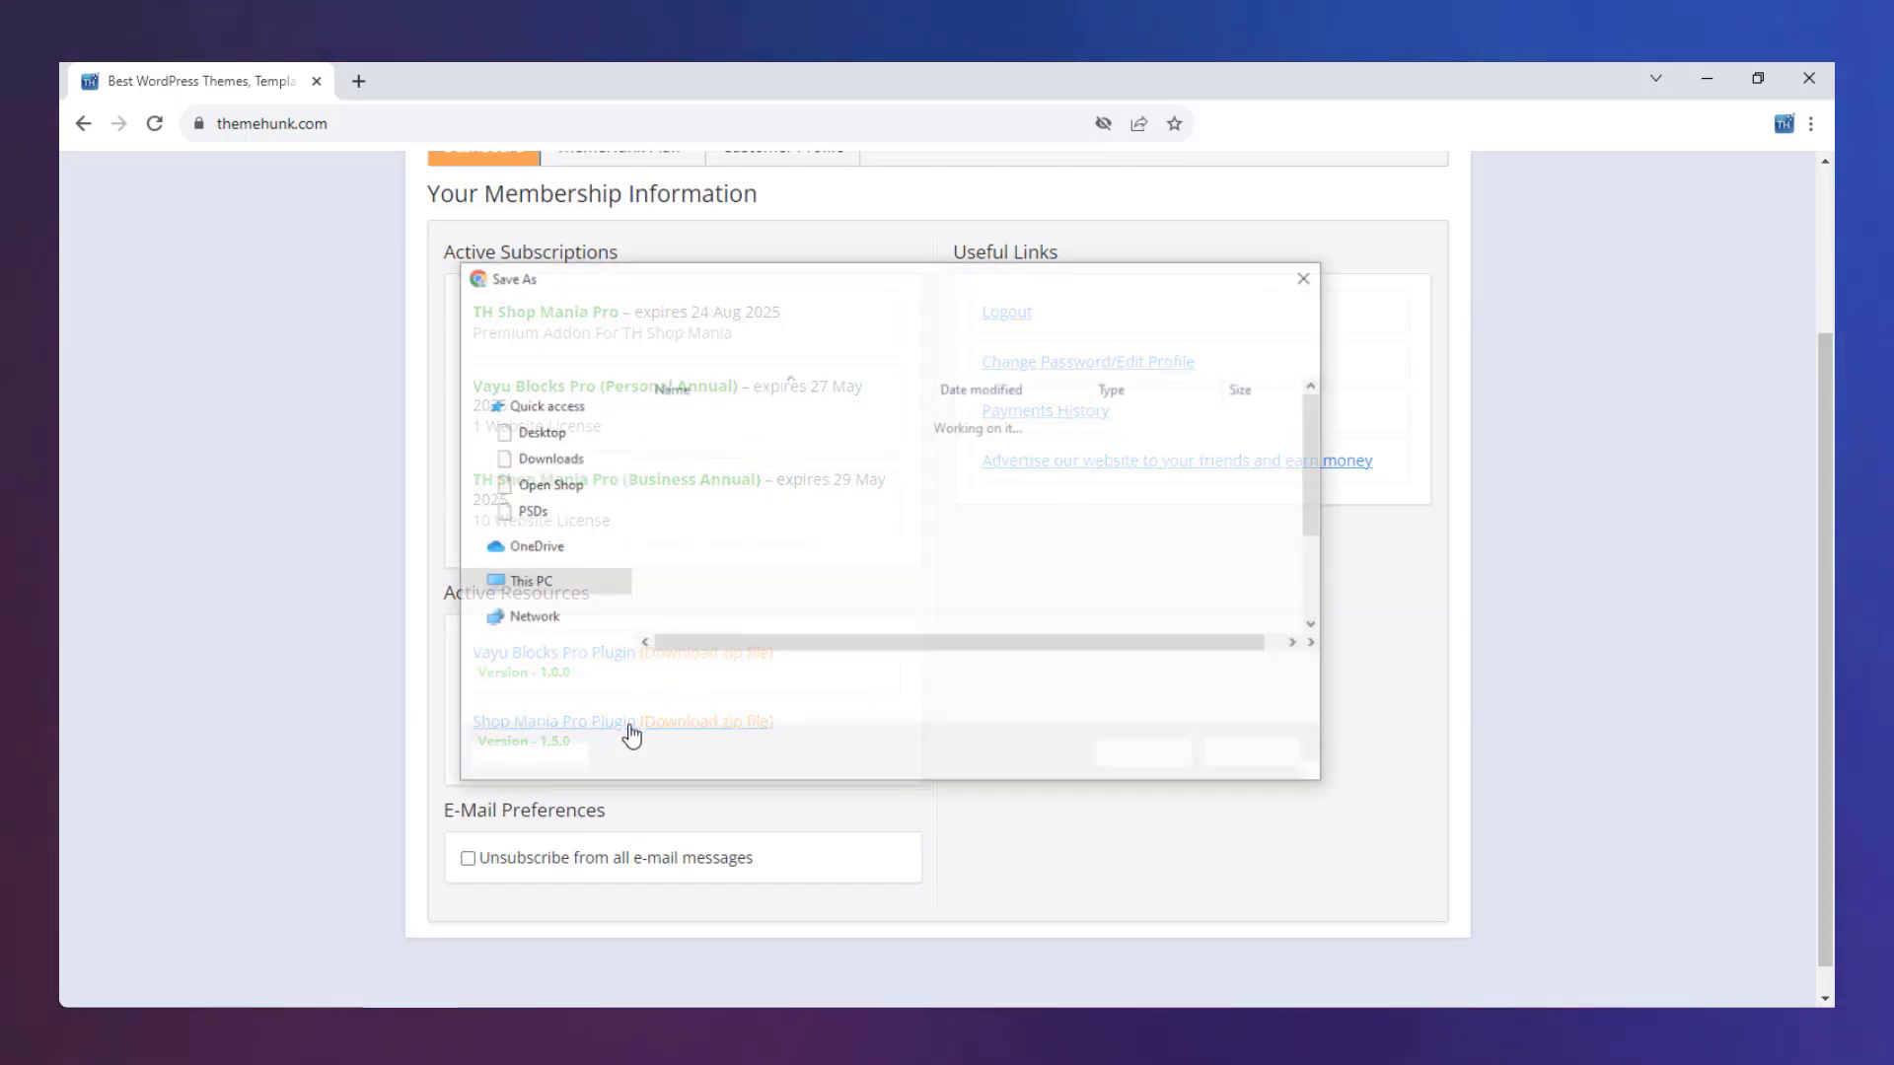
left_click(1146, 757)
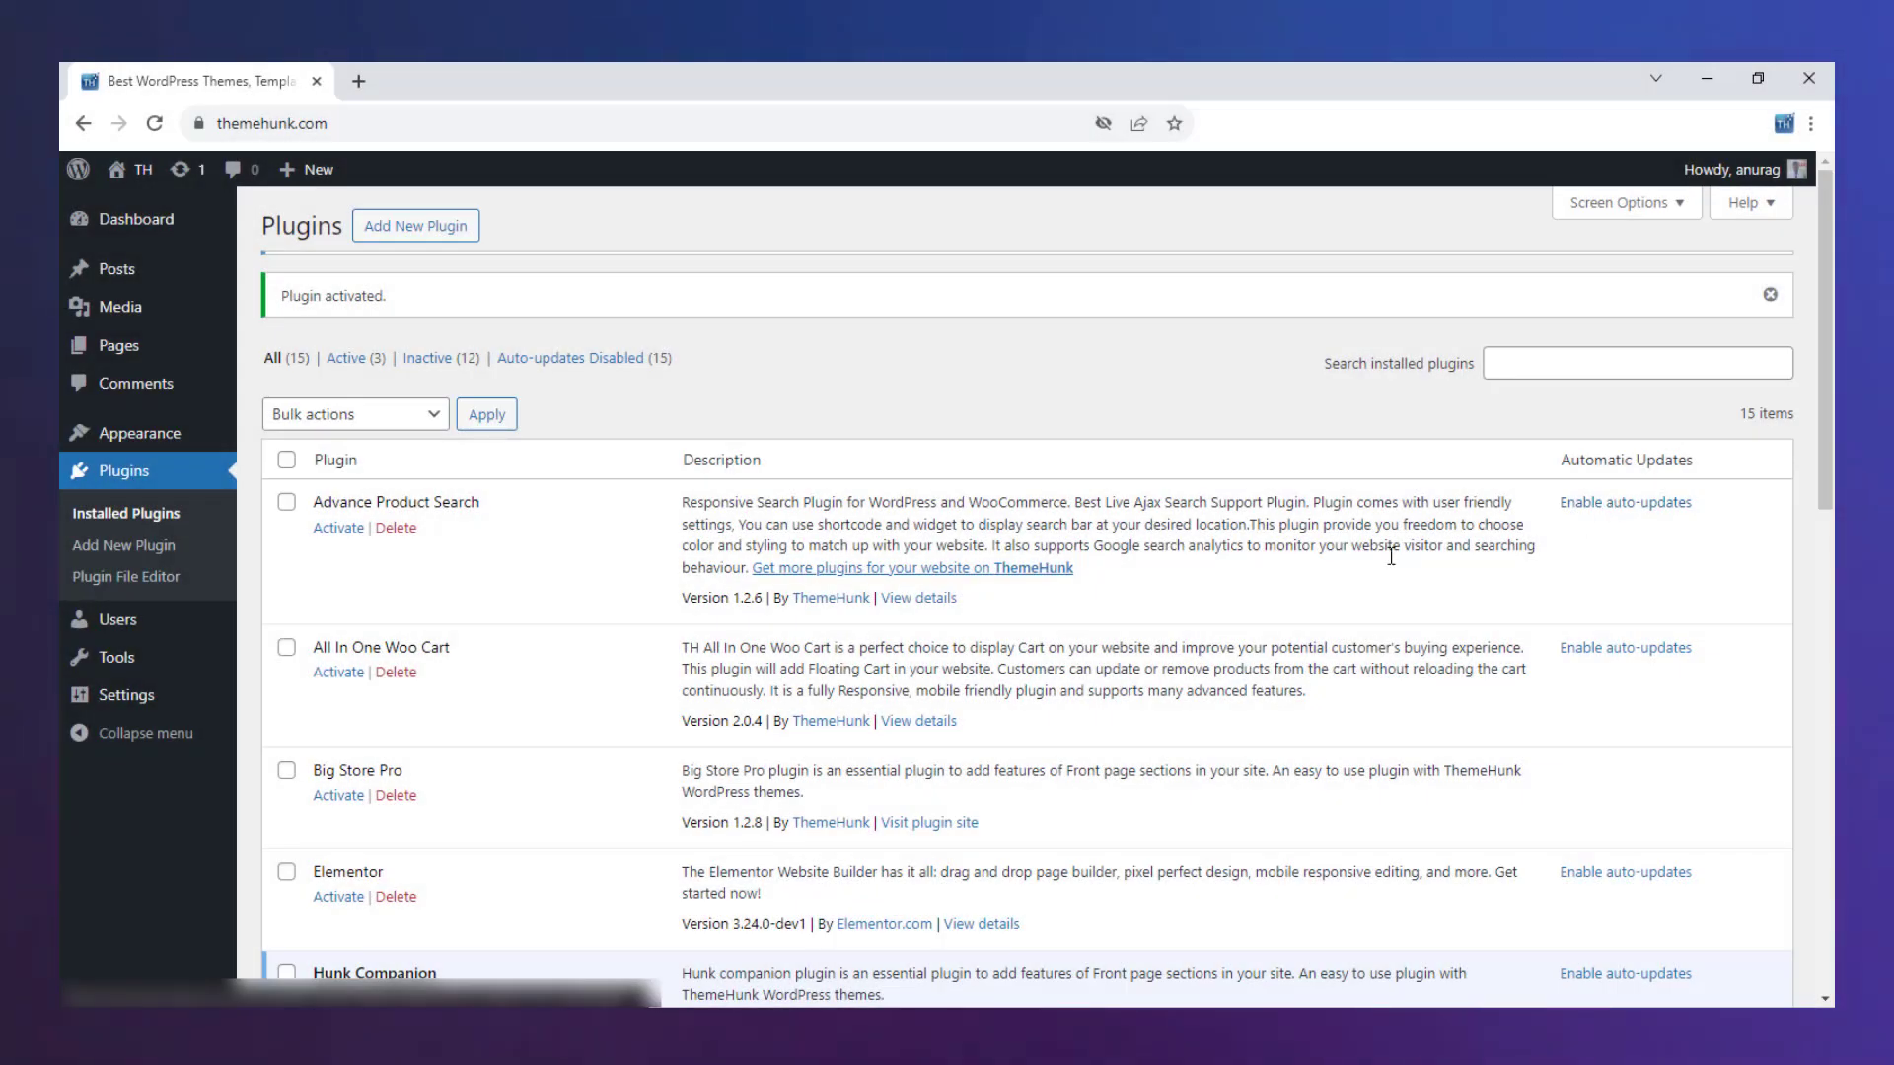
Paste the license key into Enter License Key on the Shop Mania Pro License page
scroll(1390, 557, "down", 9)
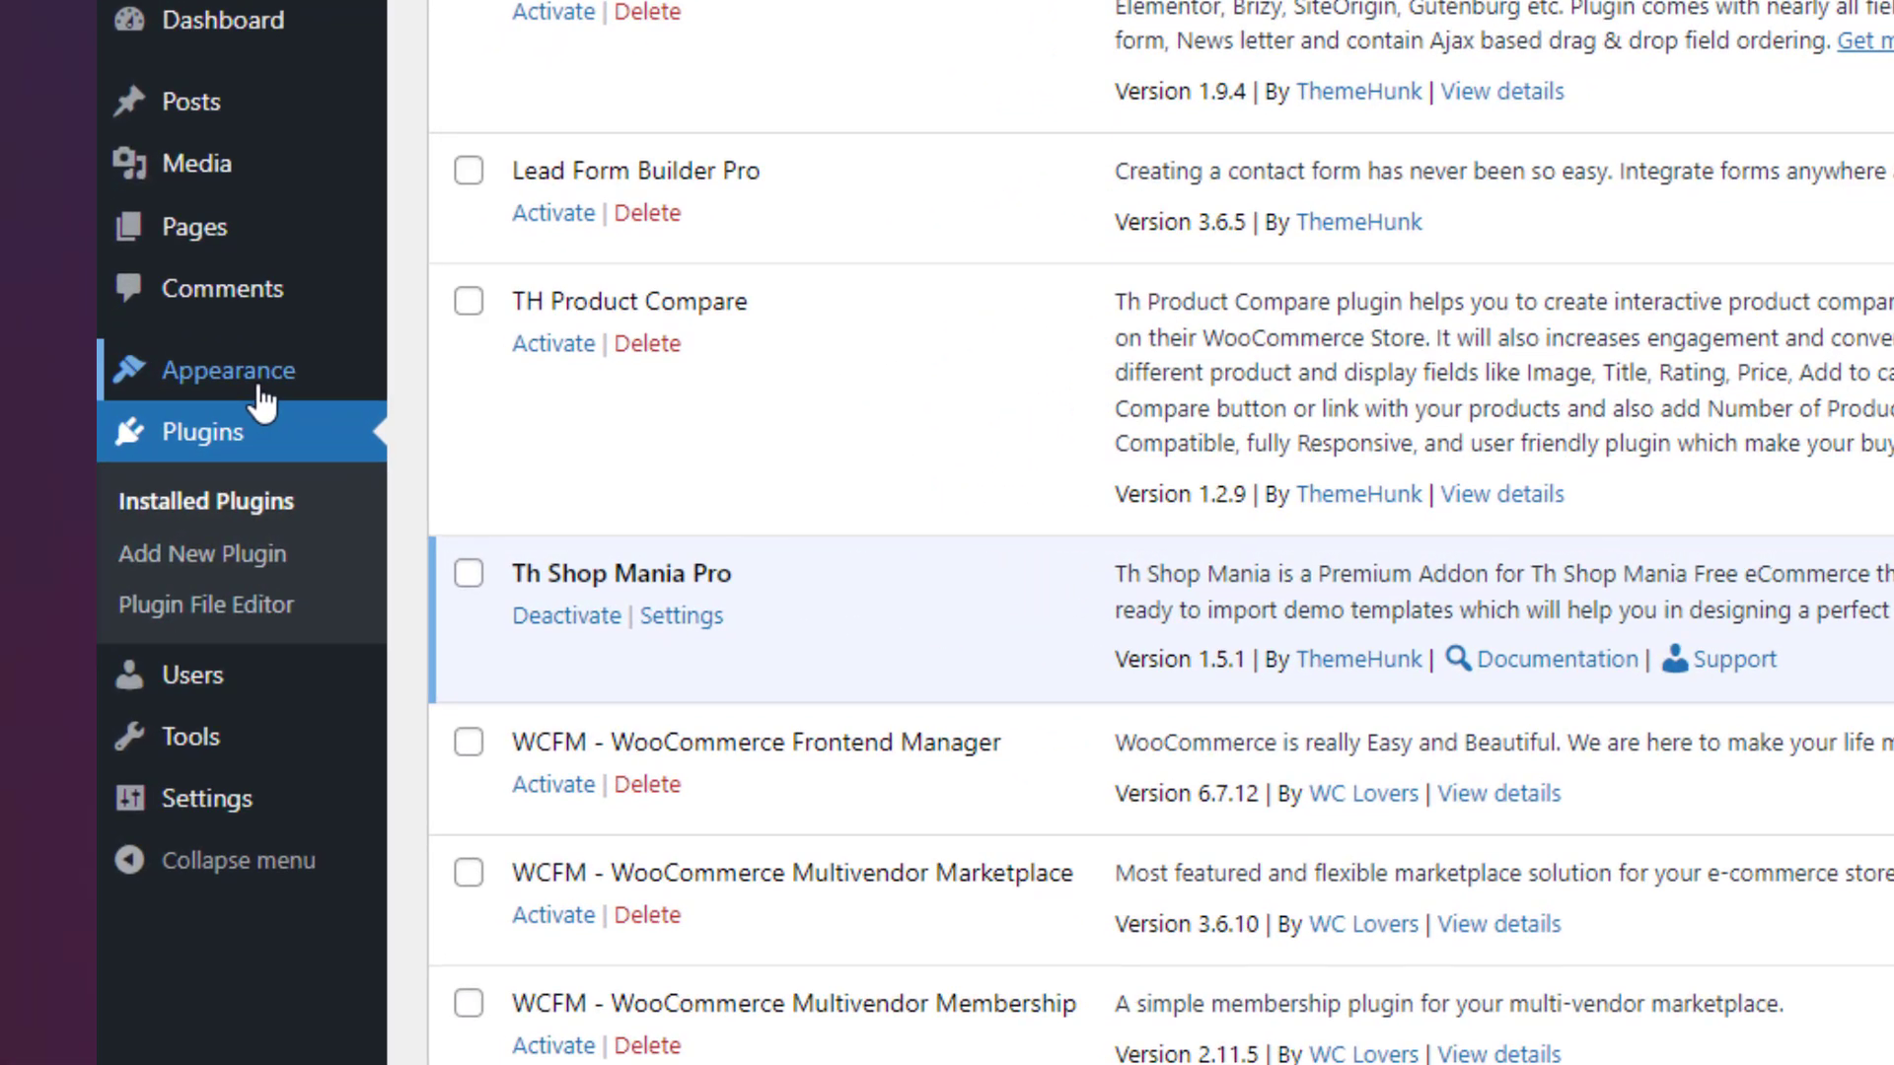
mouse_move(158, 434)
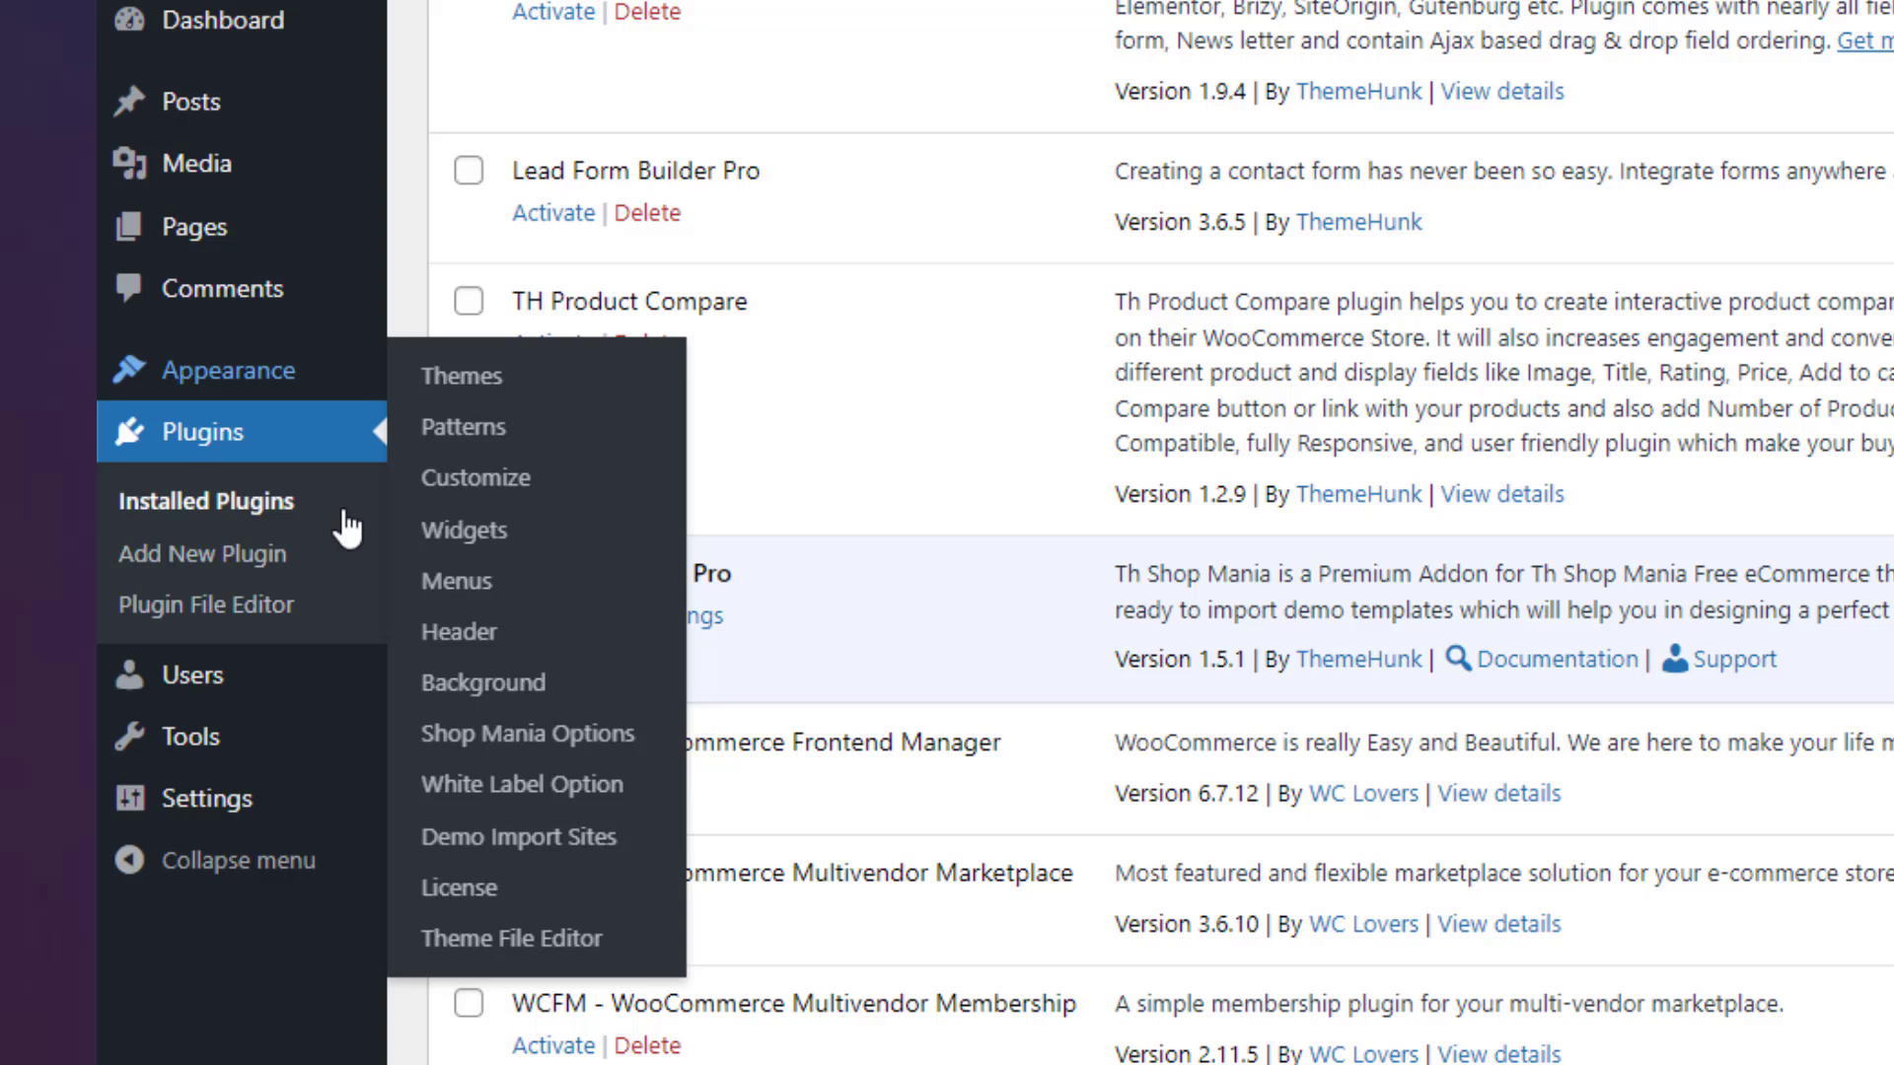
left_click(482, 889)
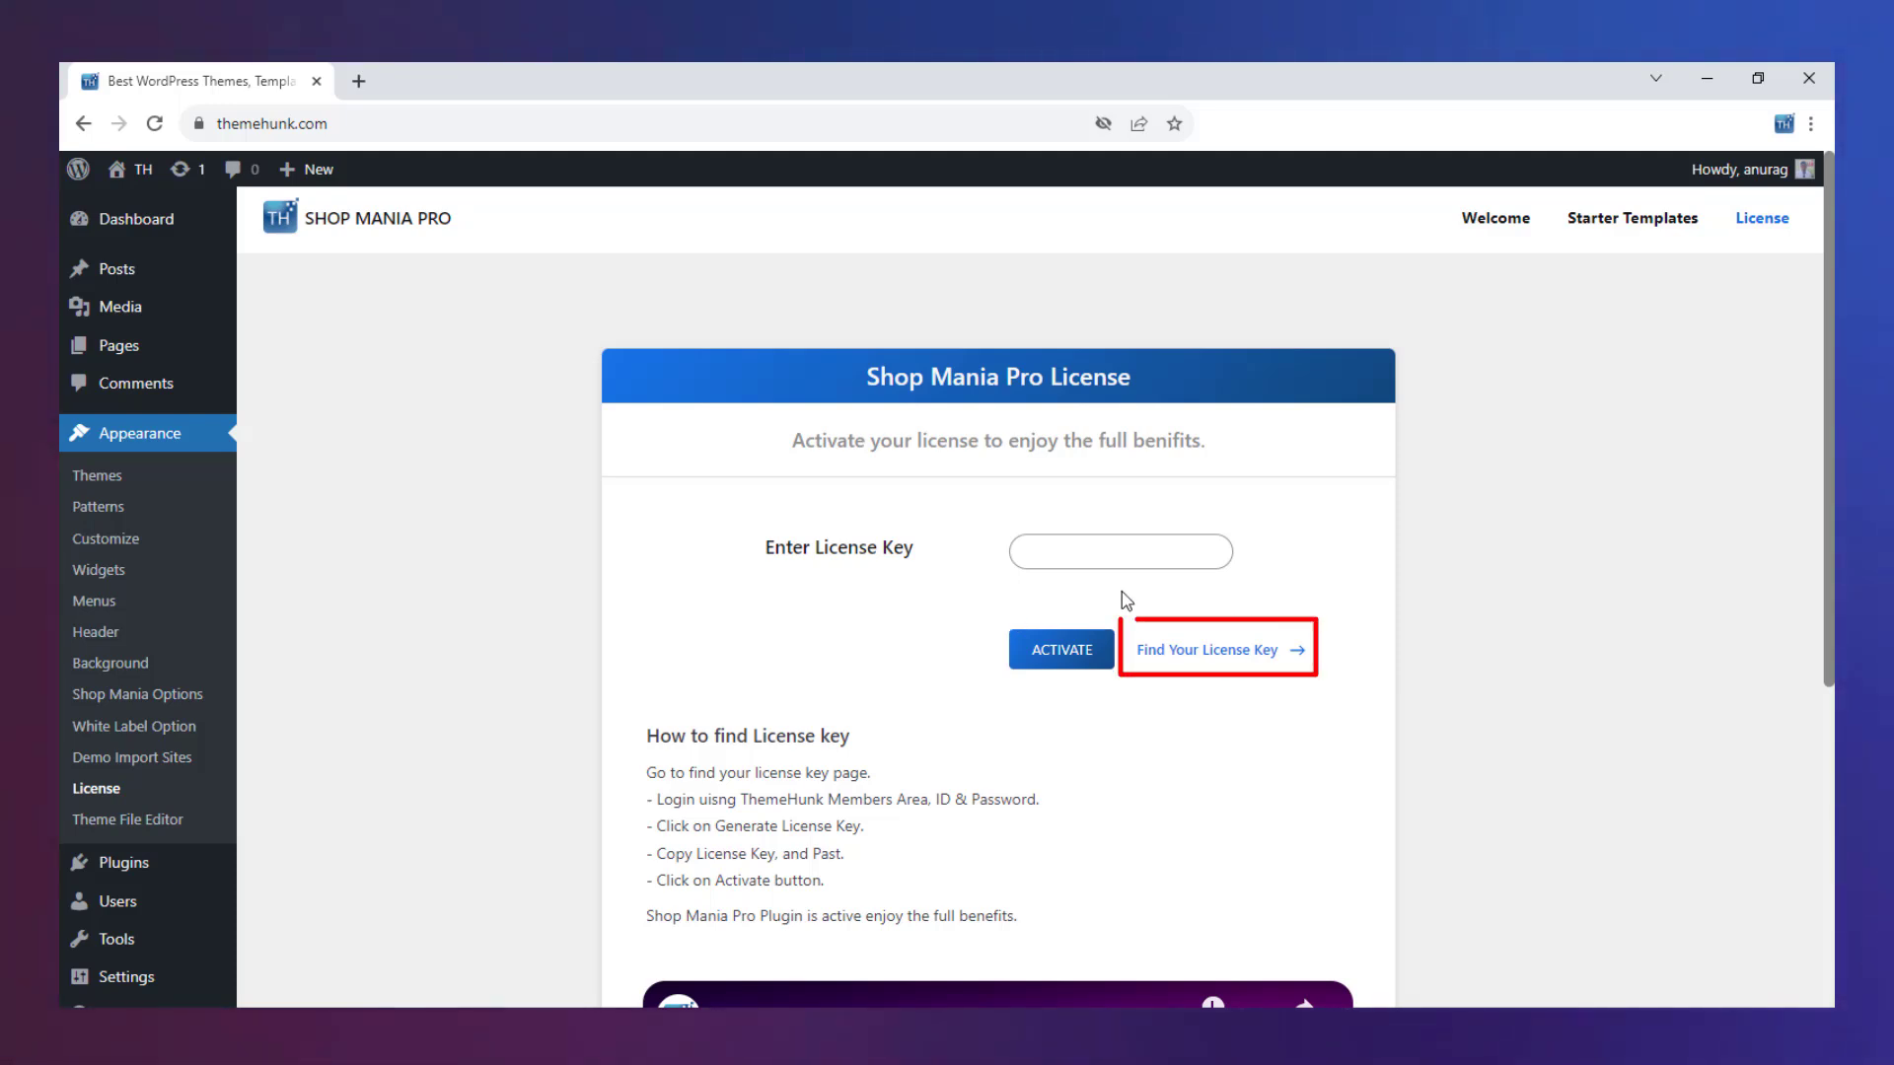
key("ctrl+v")
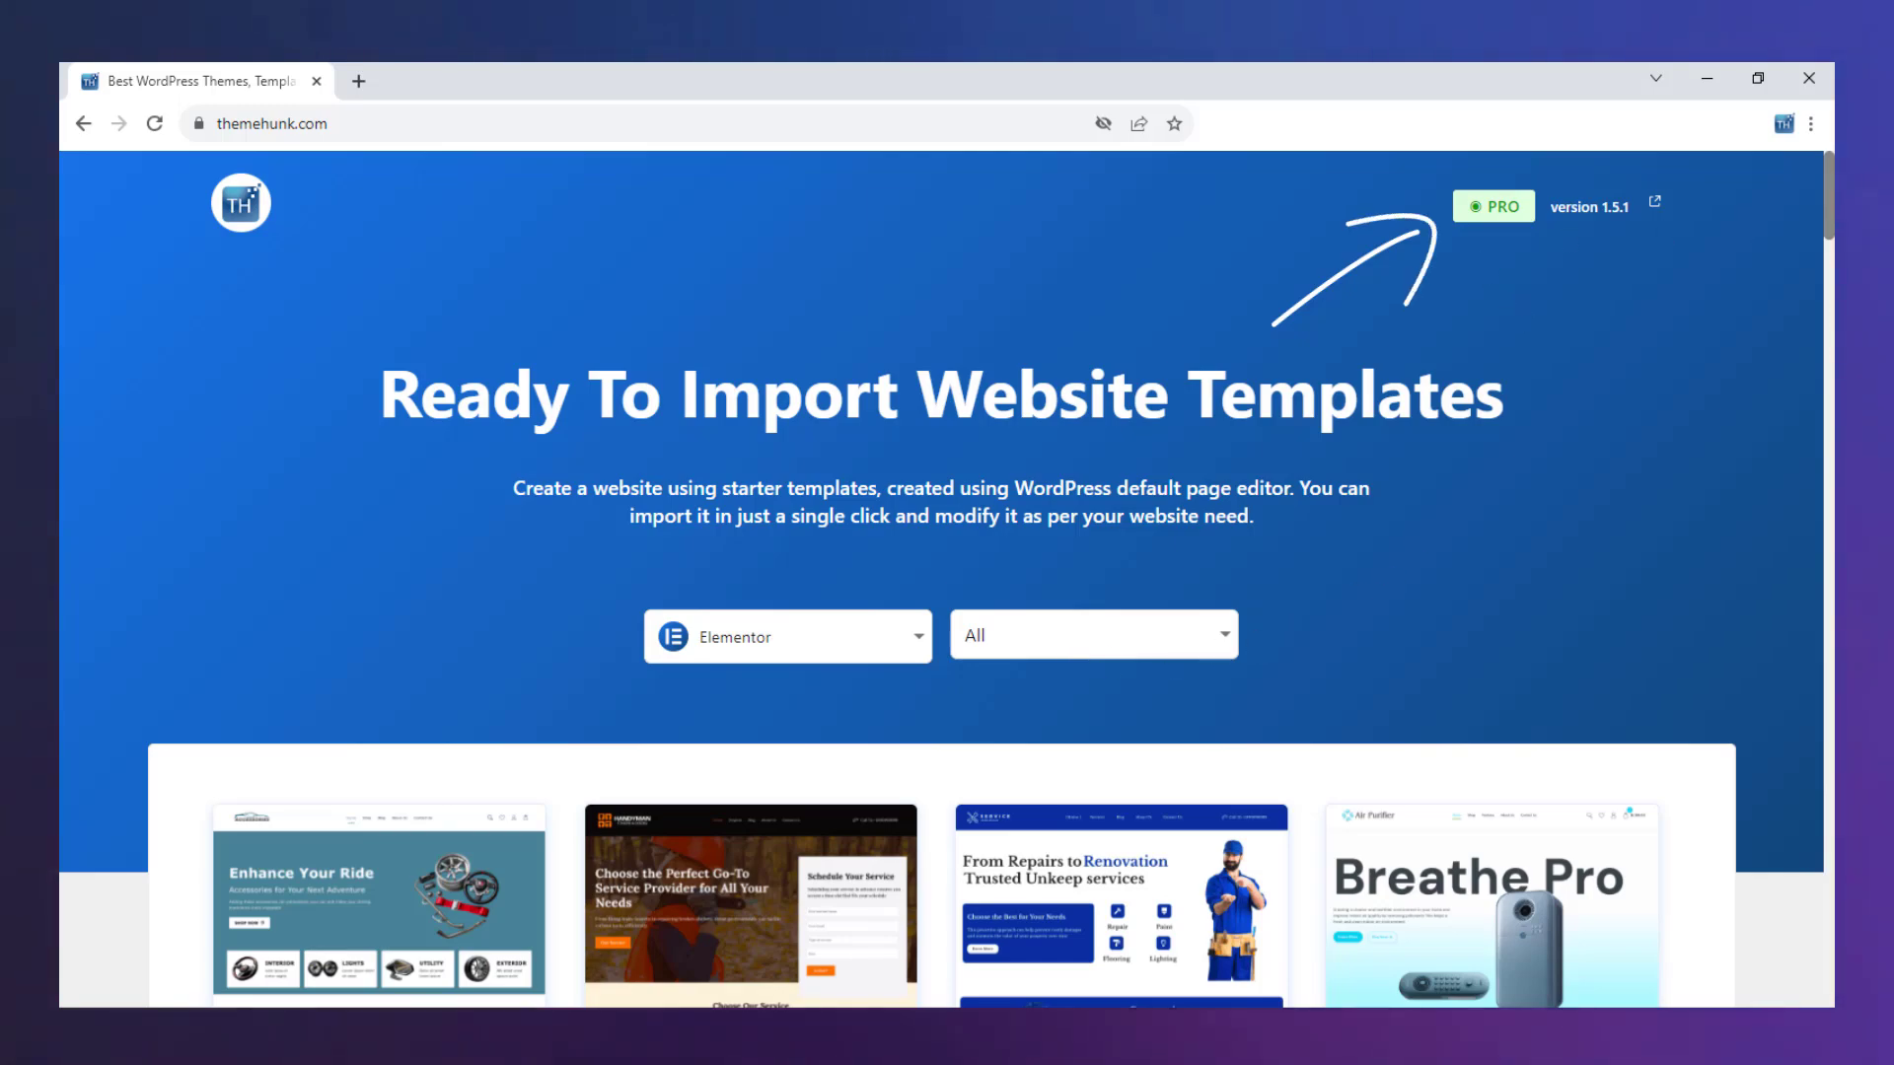
Preview the Esty starter template and continue to its import options confirmation
scroll(946, 592, "down", 15)
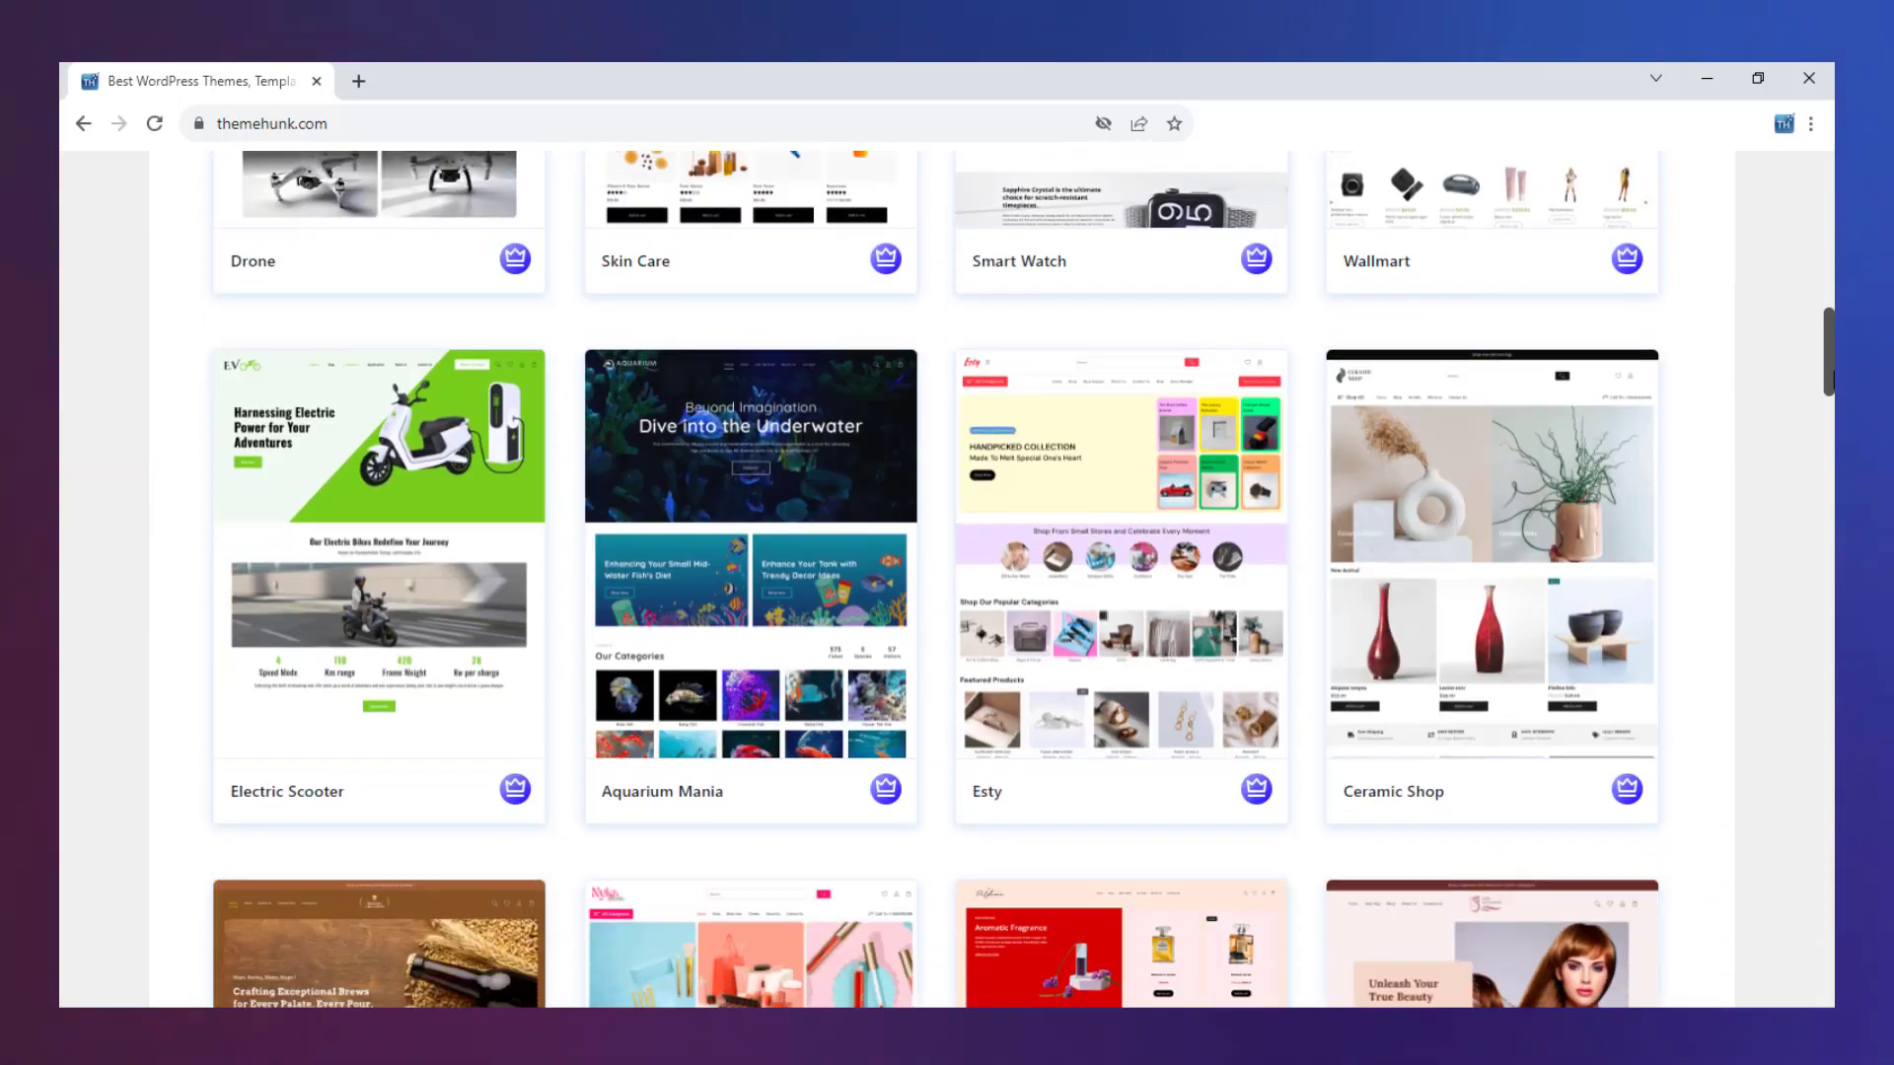
scroll(1099, 529, "up", 1)
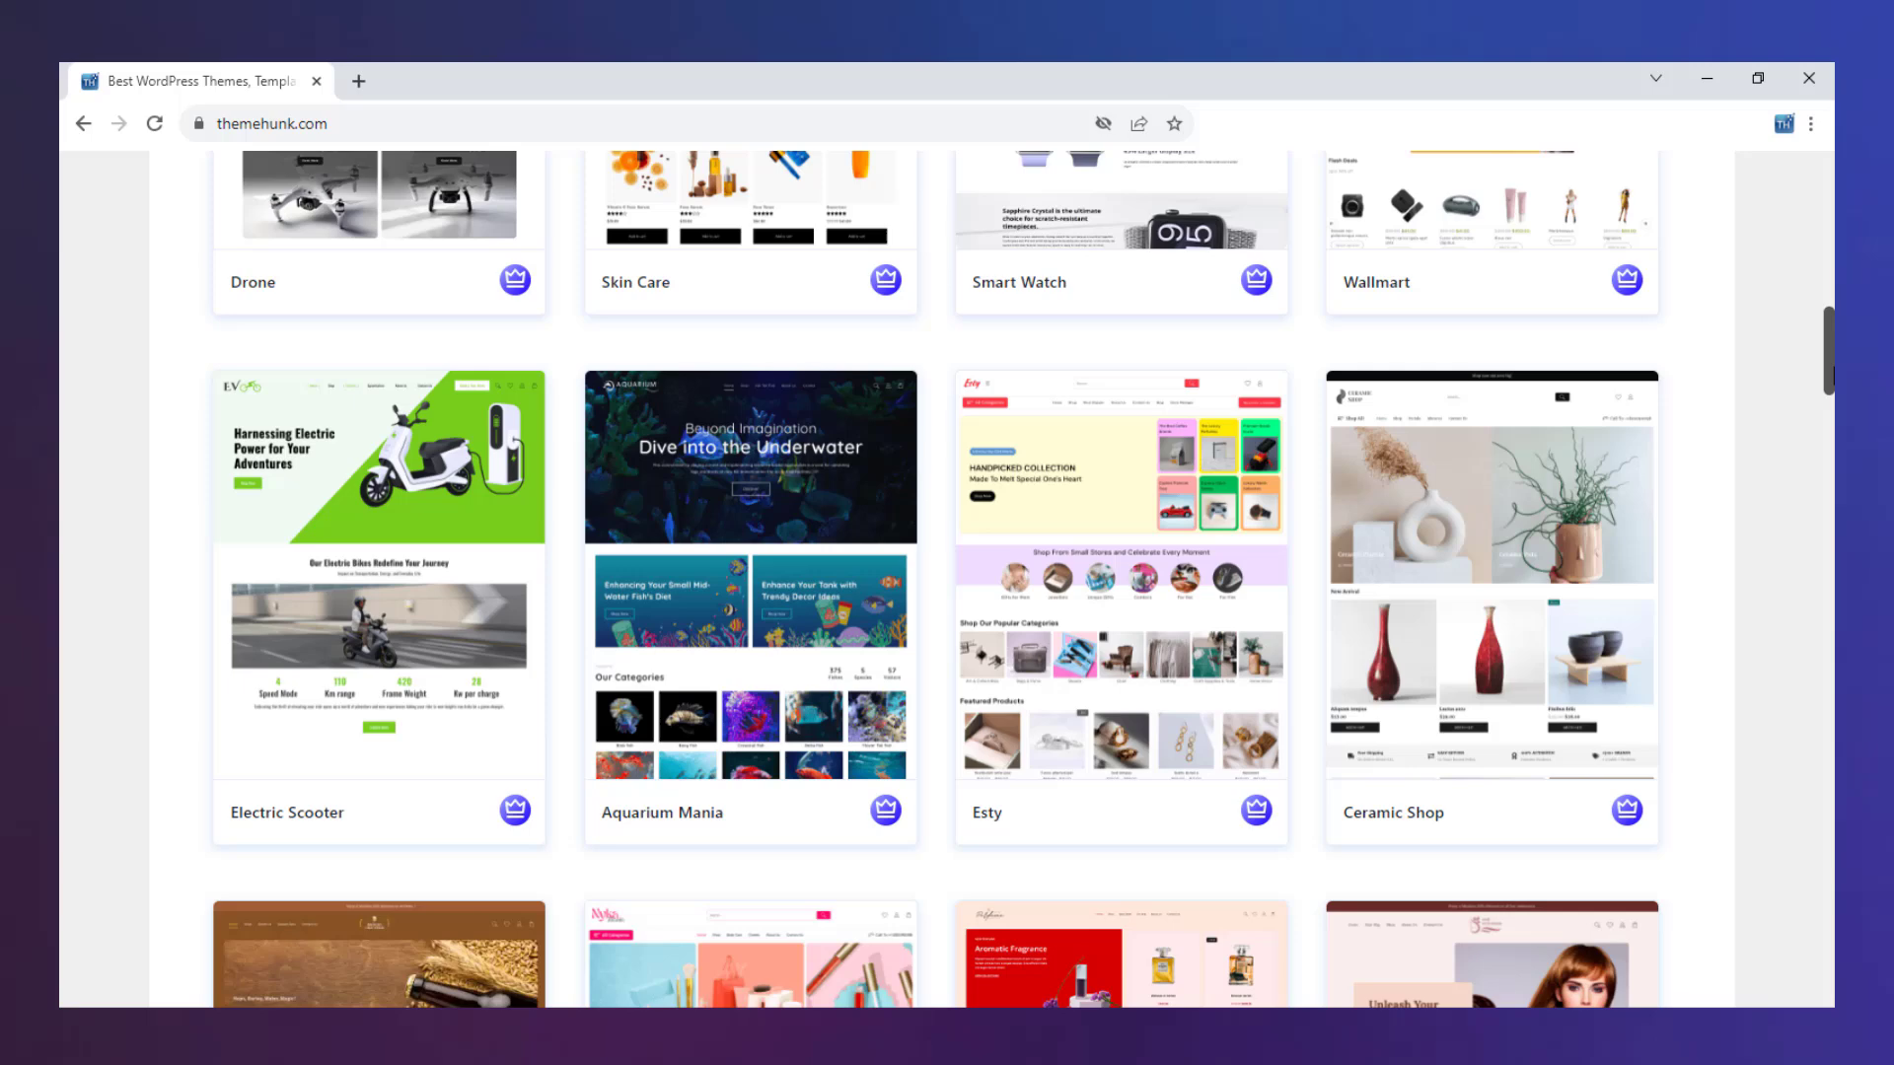
left_click(1098, 529)
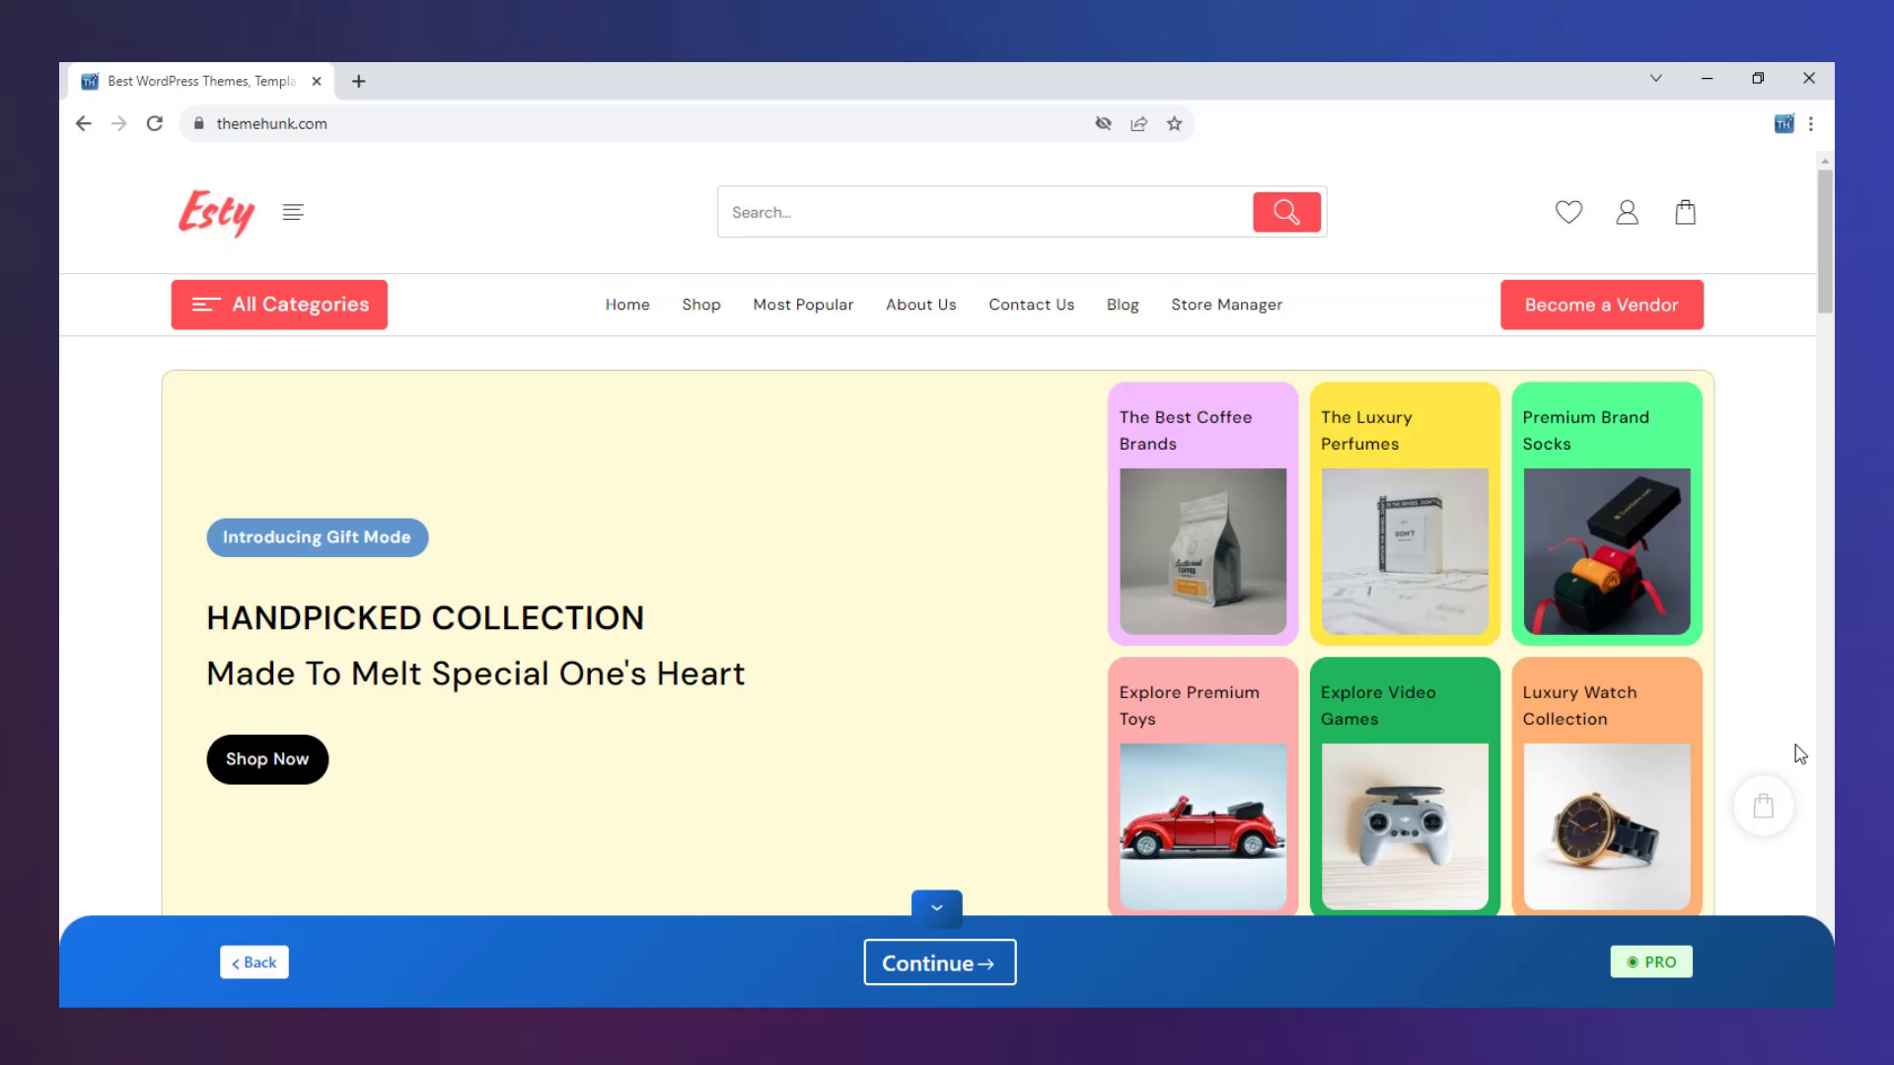
scroll(1783, 778, "down", 20)
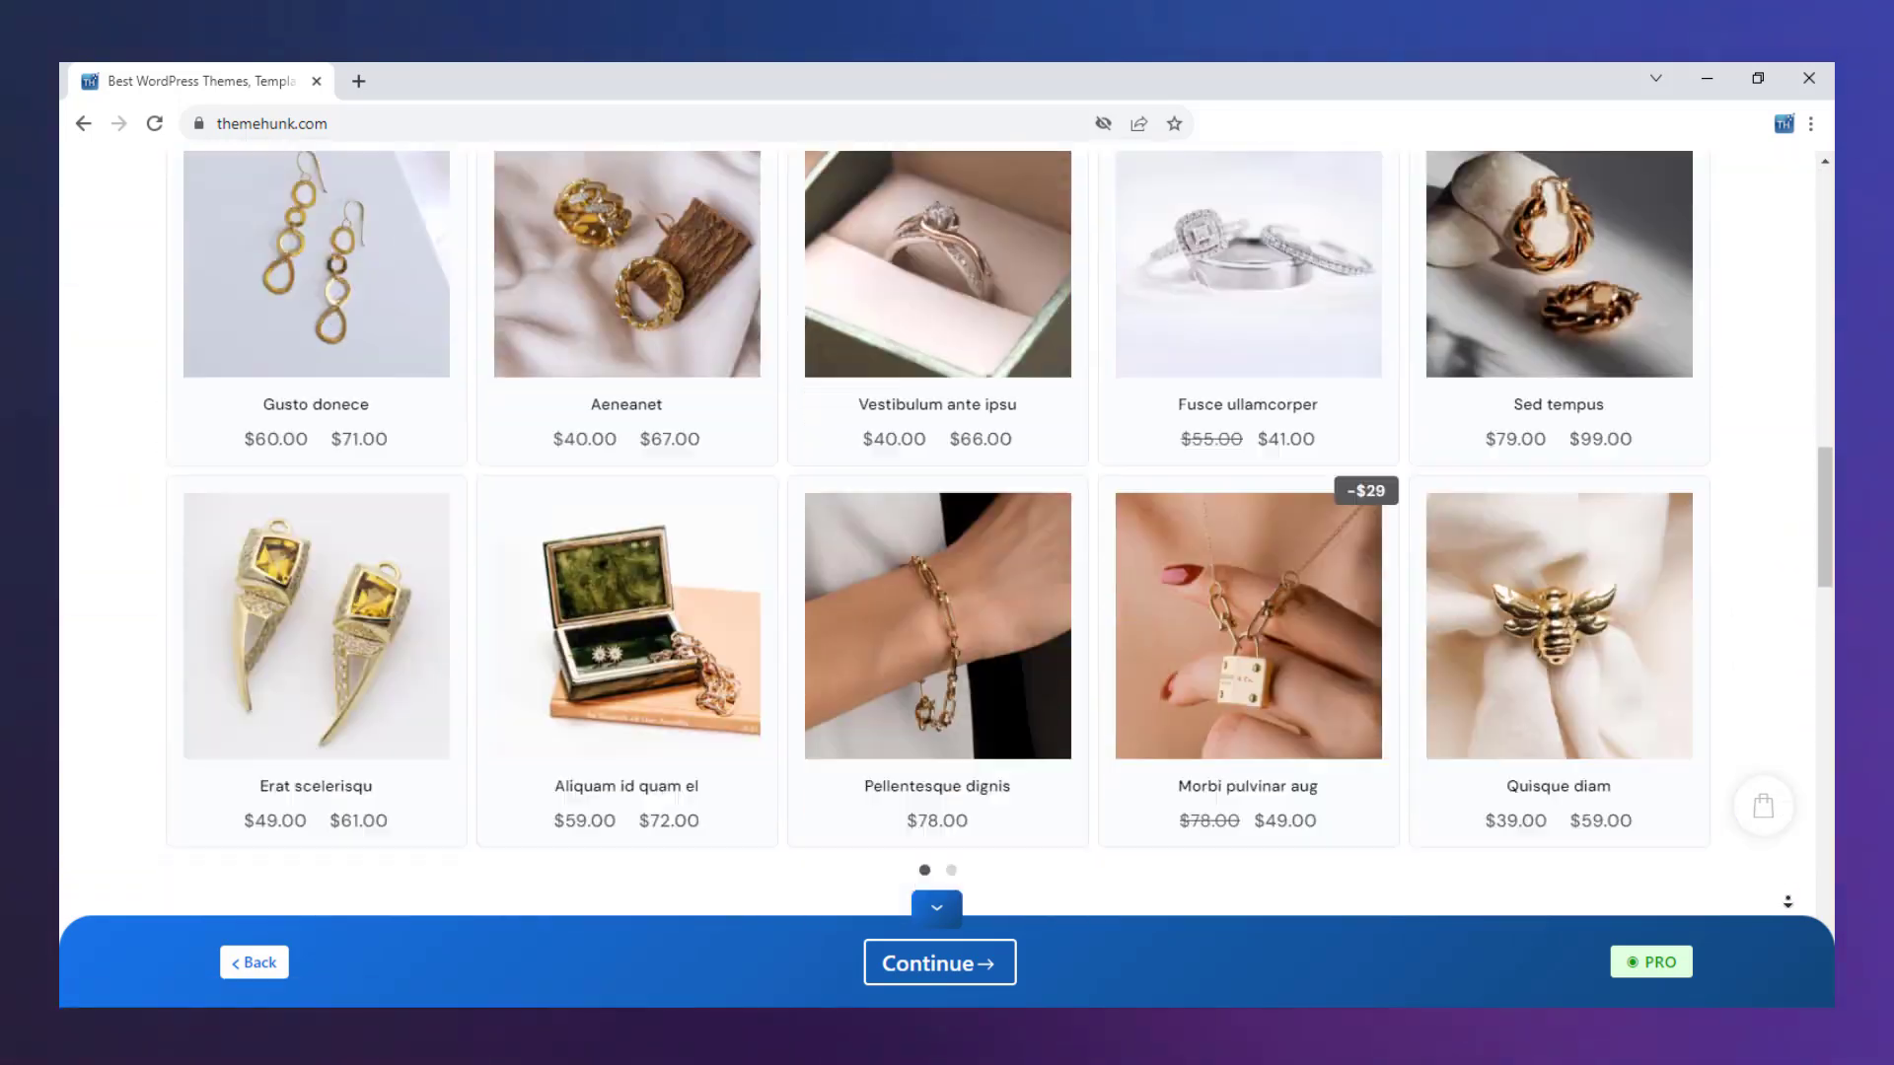
scroll(1787, 896, "down", 15)
scroll(1791, 225, "up", 20)
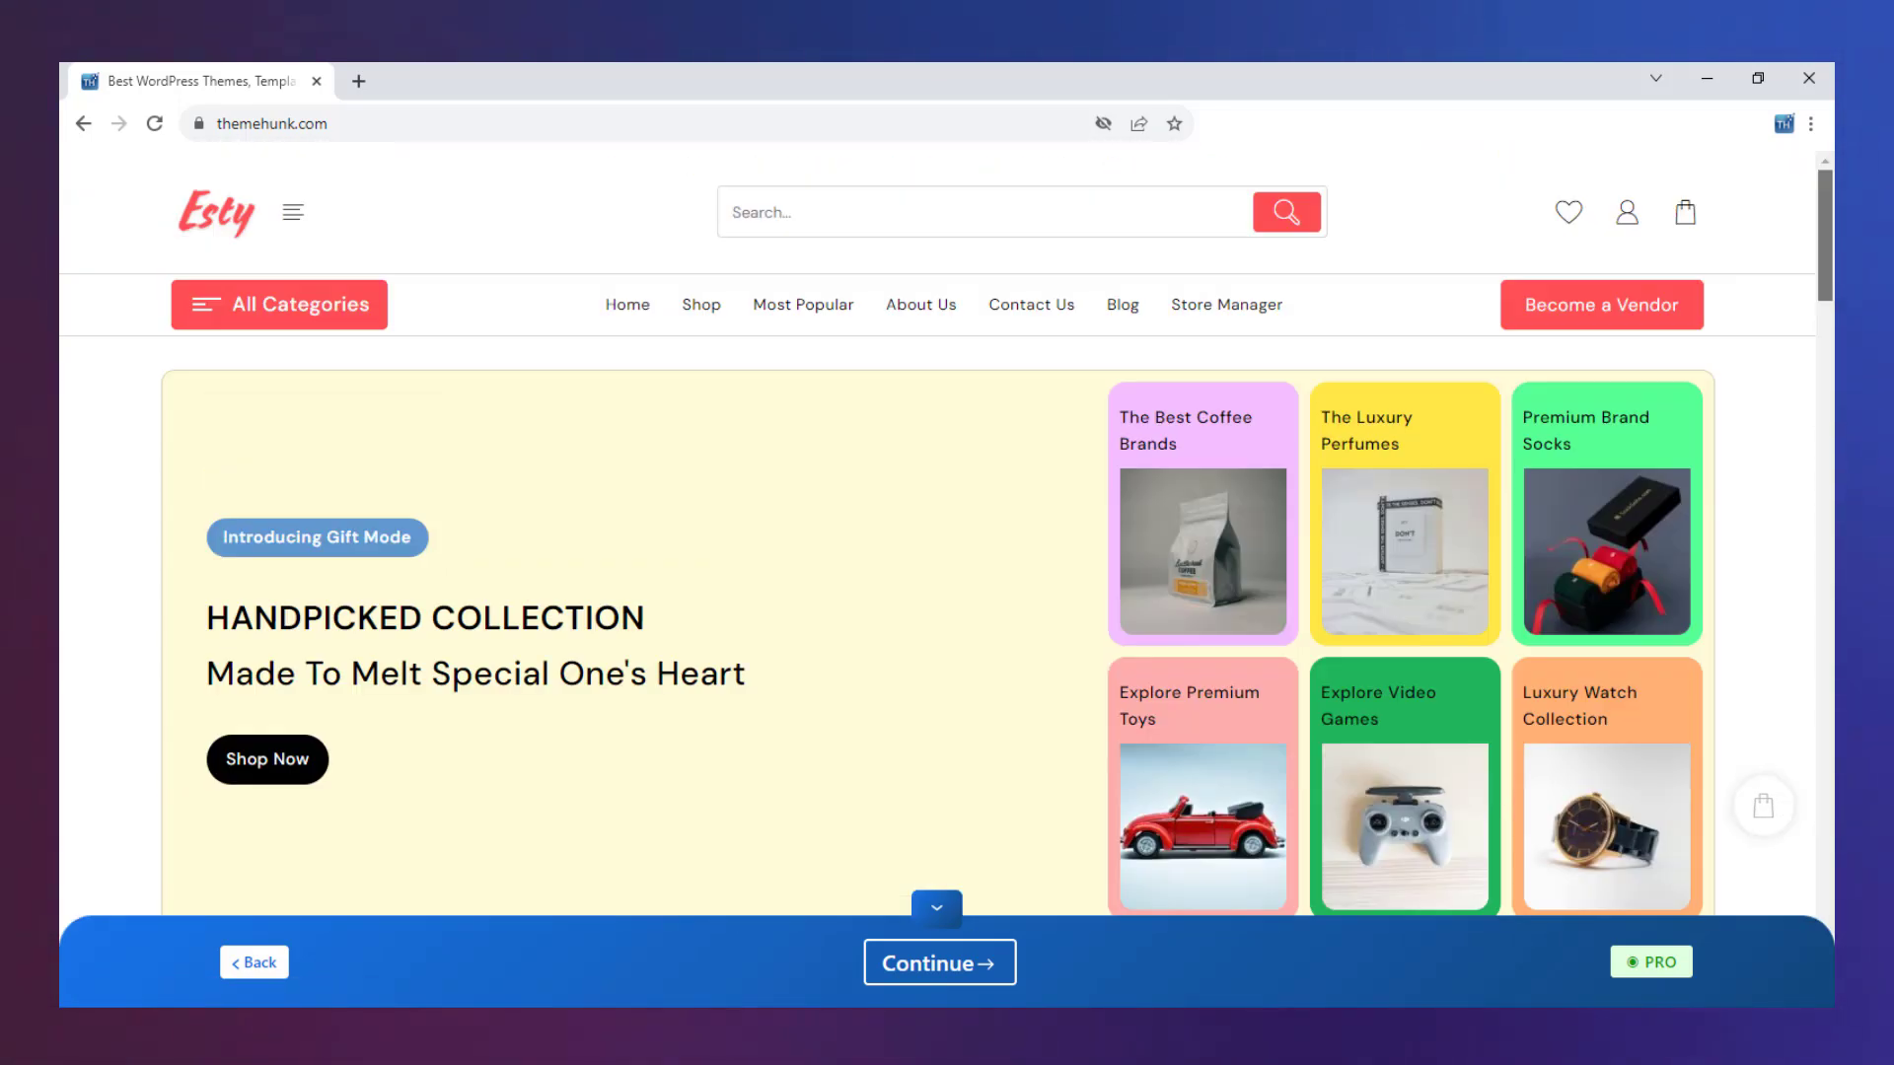
left_click(967, 967)
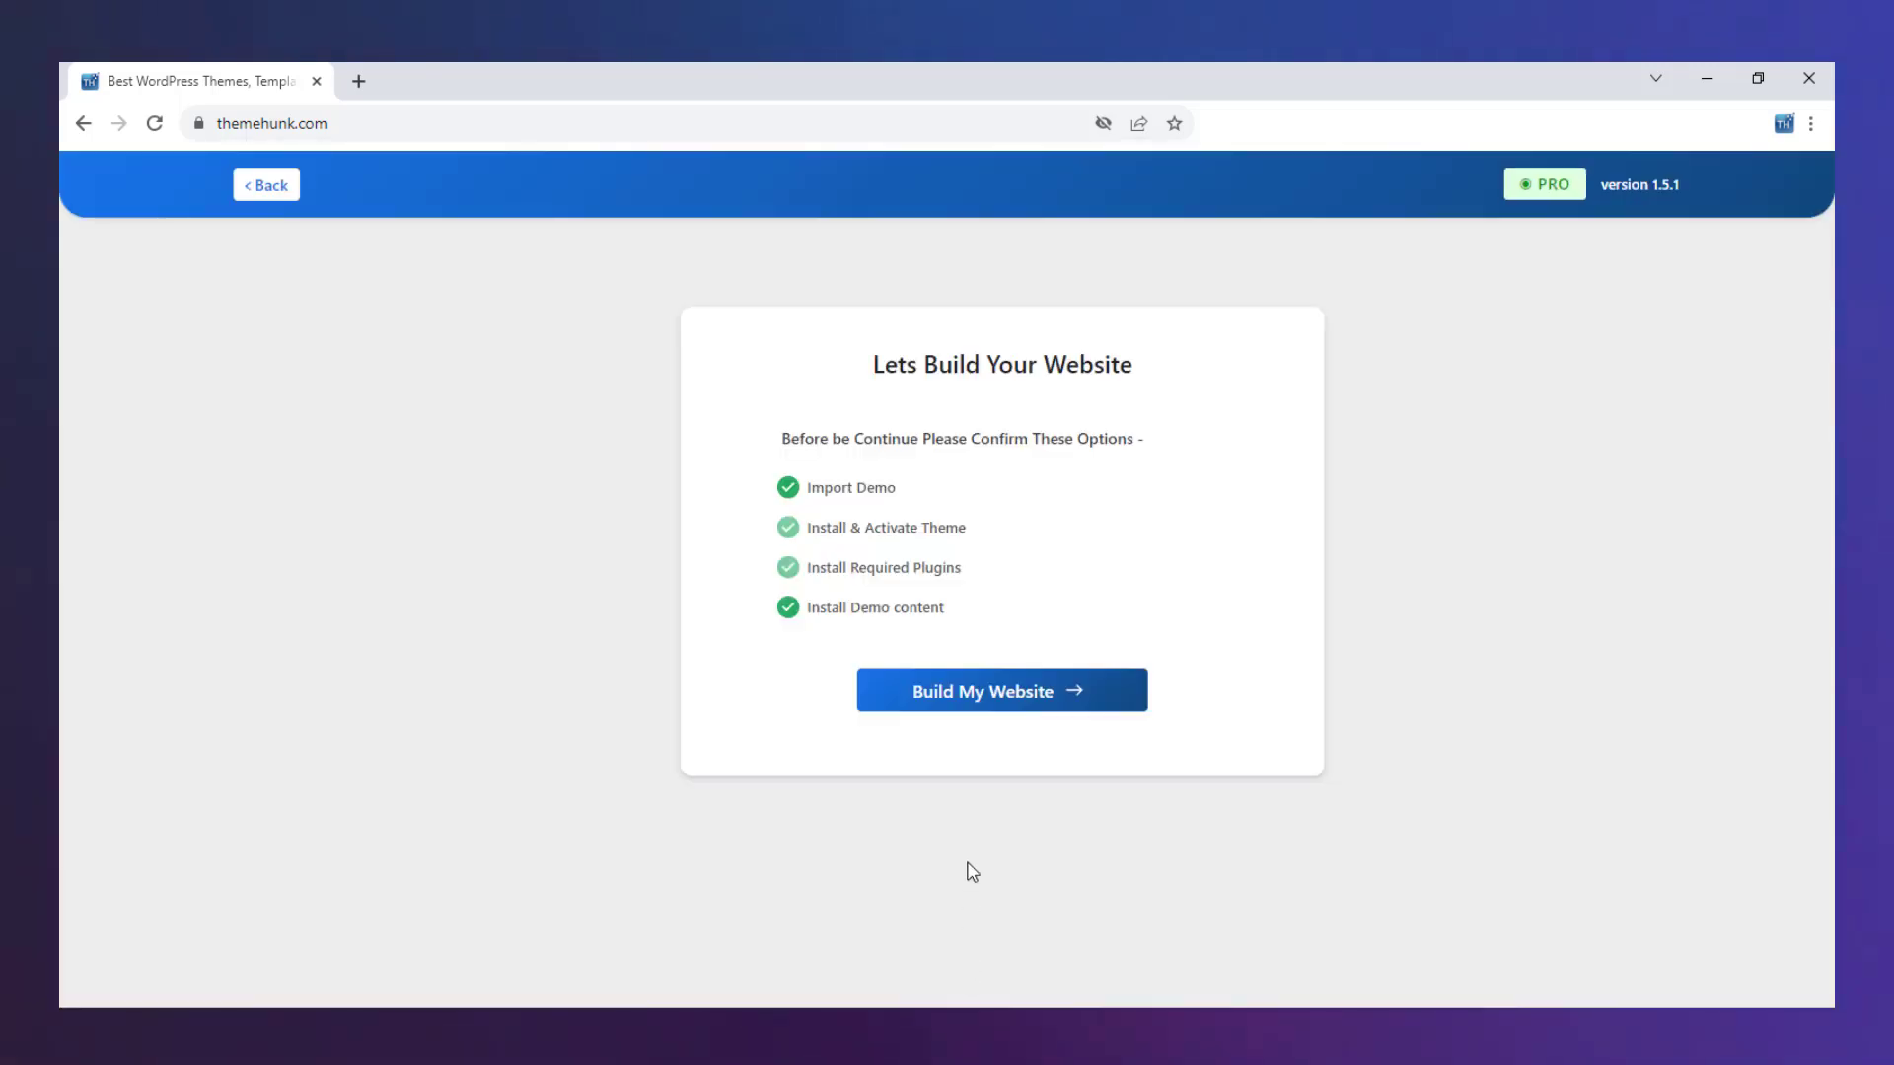
Start importing the Esty demo site with Build My Website
left_click(1093, 700)
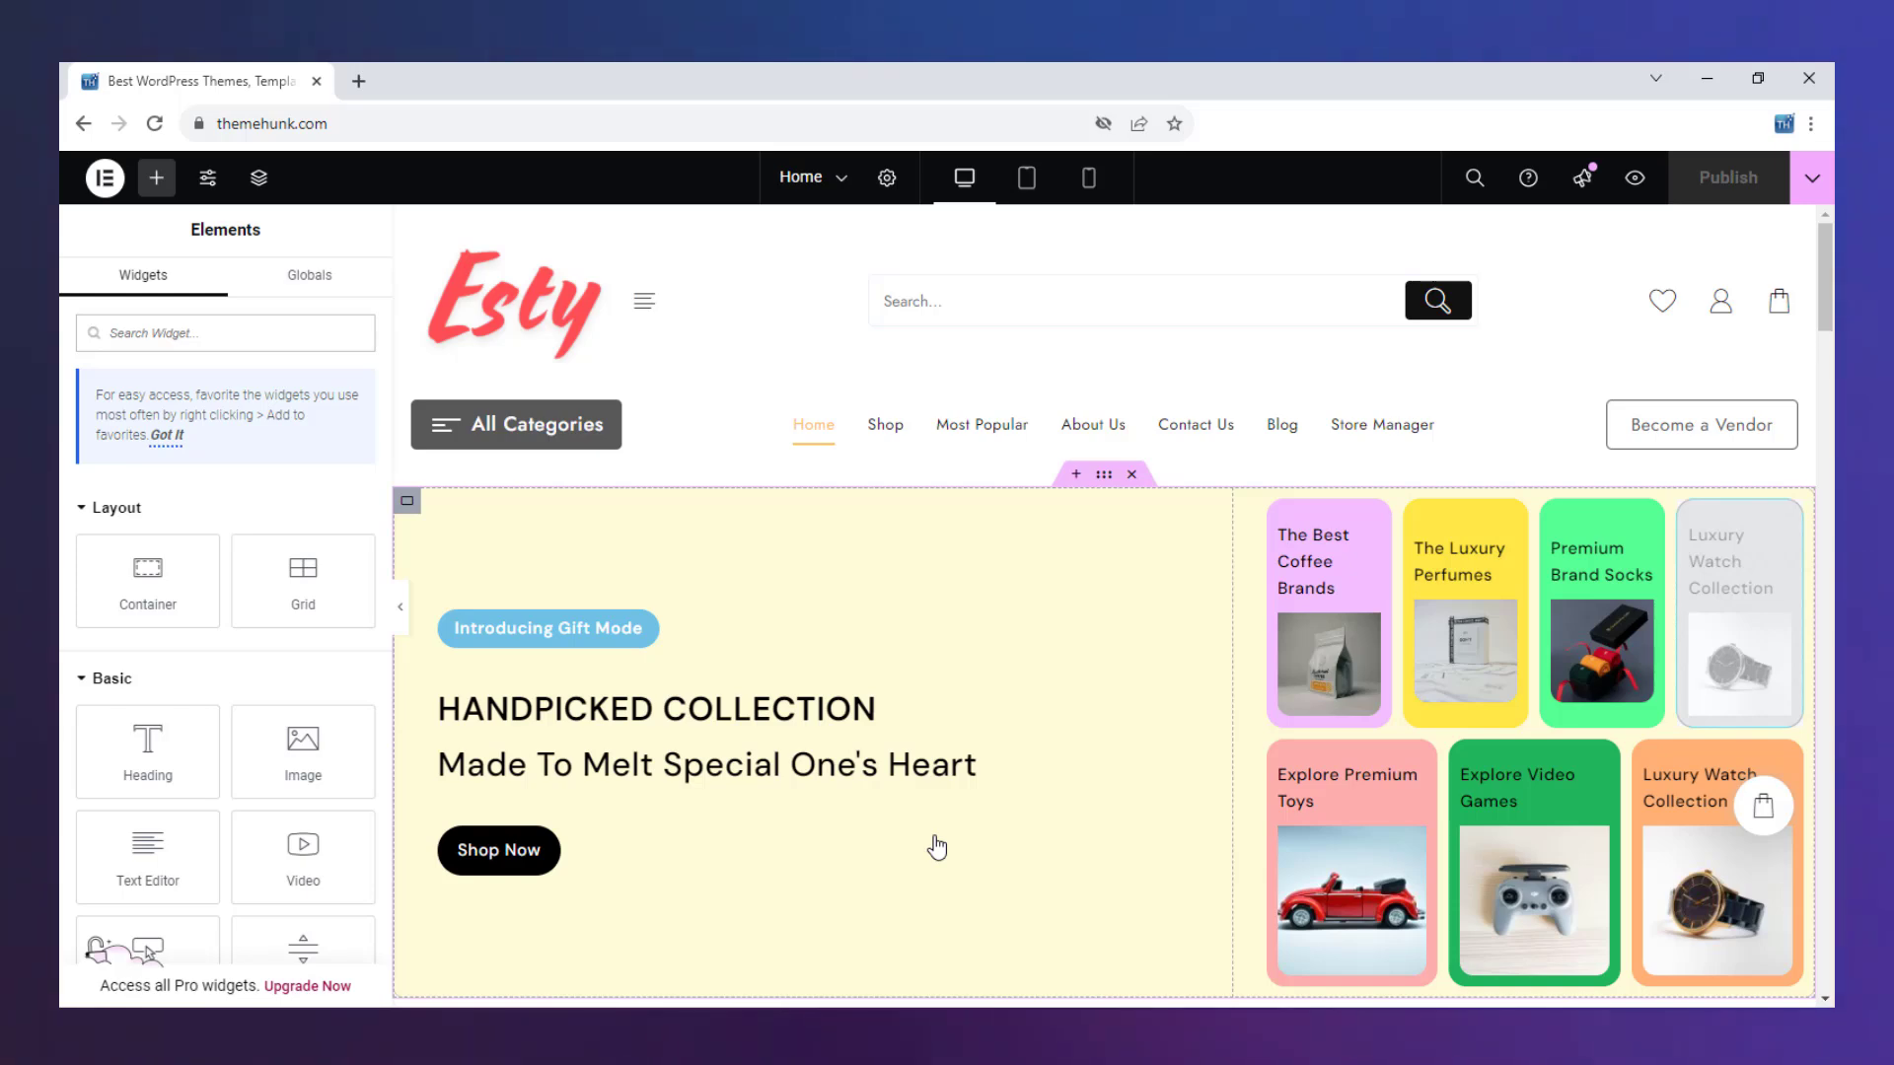
Change the hero heading to 'Most Visited Collection', correcting the mistyped capital O
scroll(933, 836, "down", 5)
scroll(1168, 846, "up", 2)
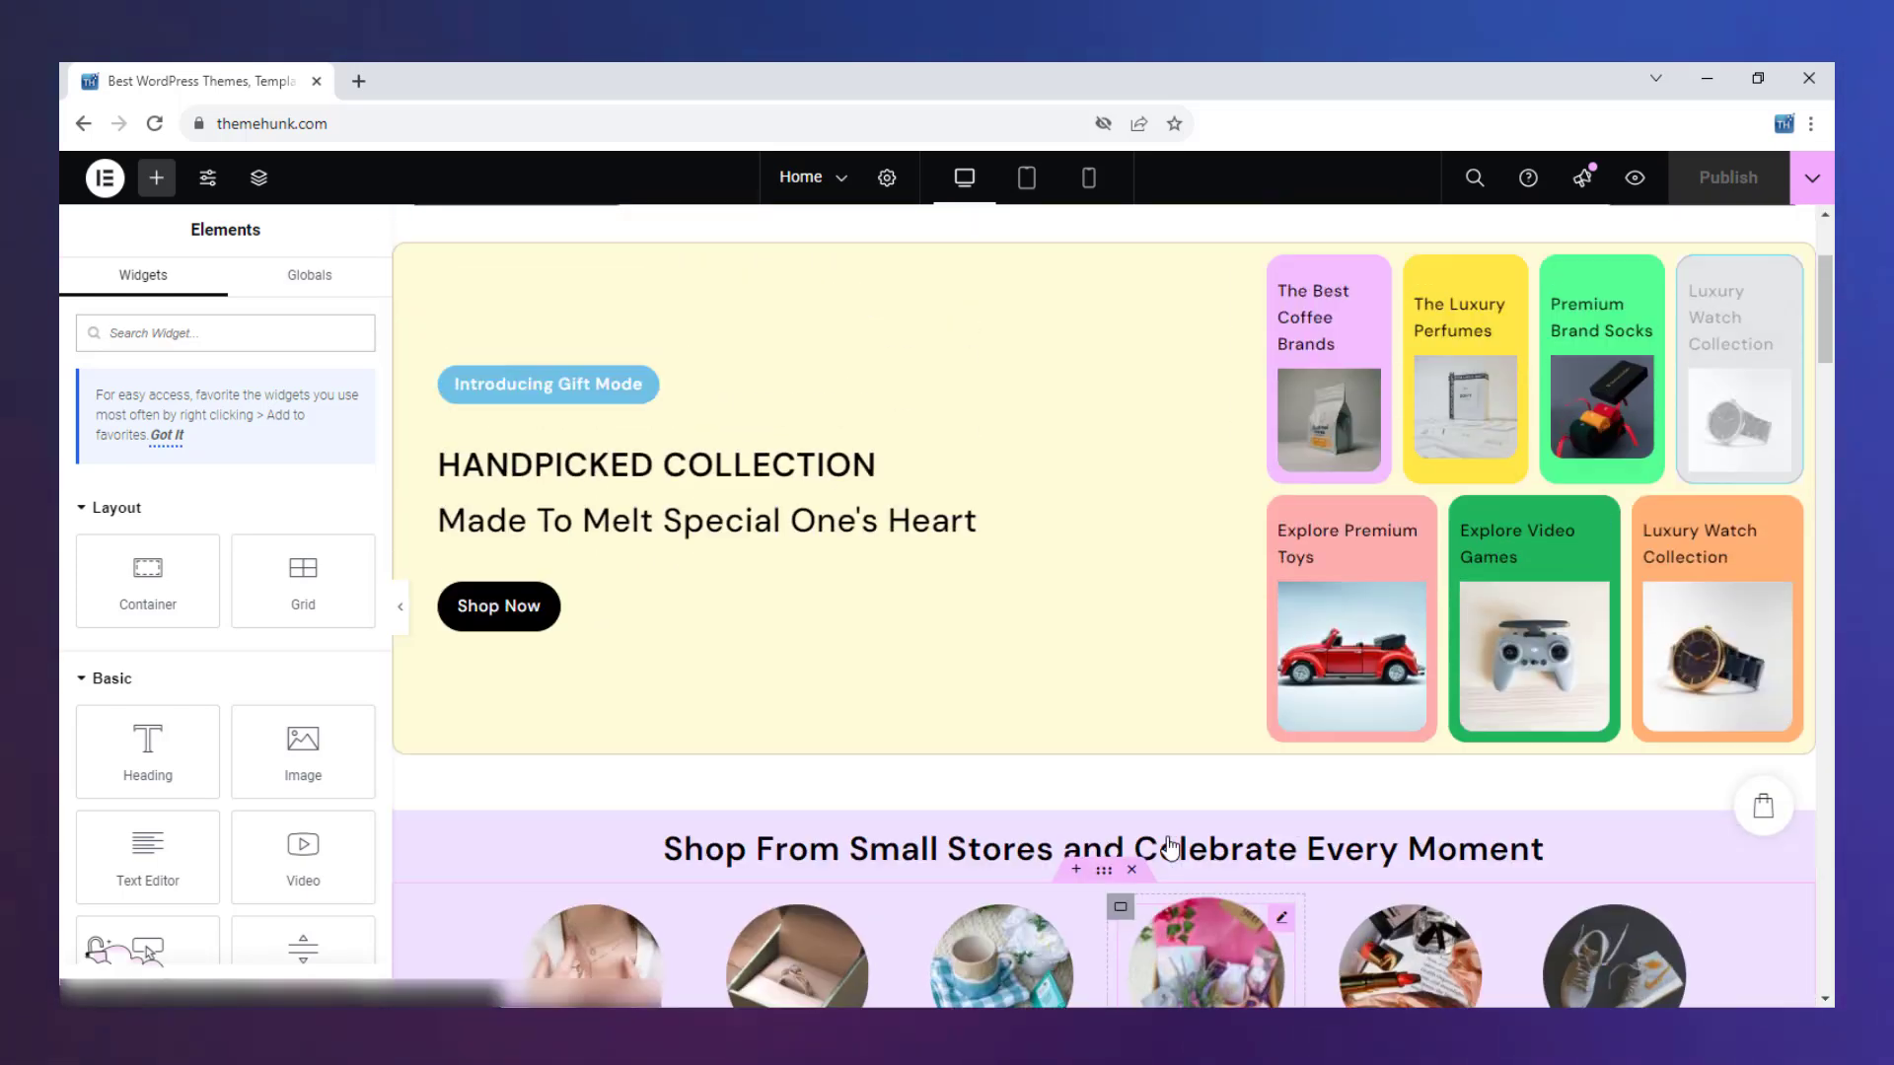
scroll(1169, 847, "up", 3)
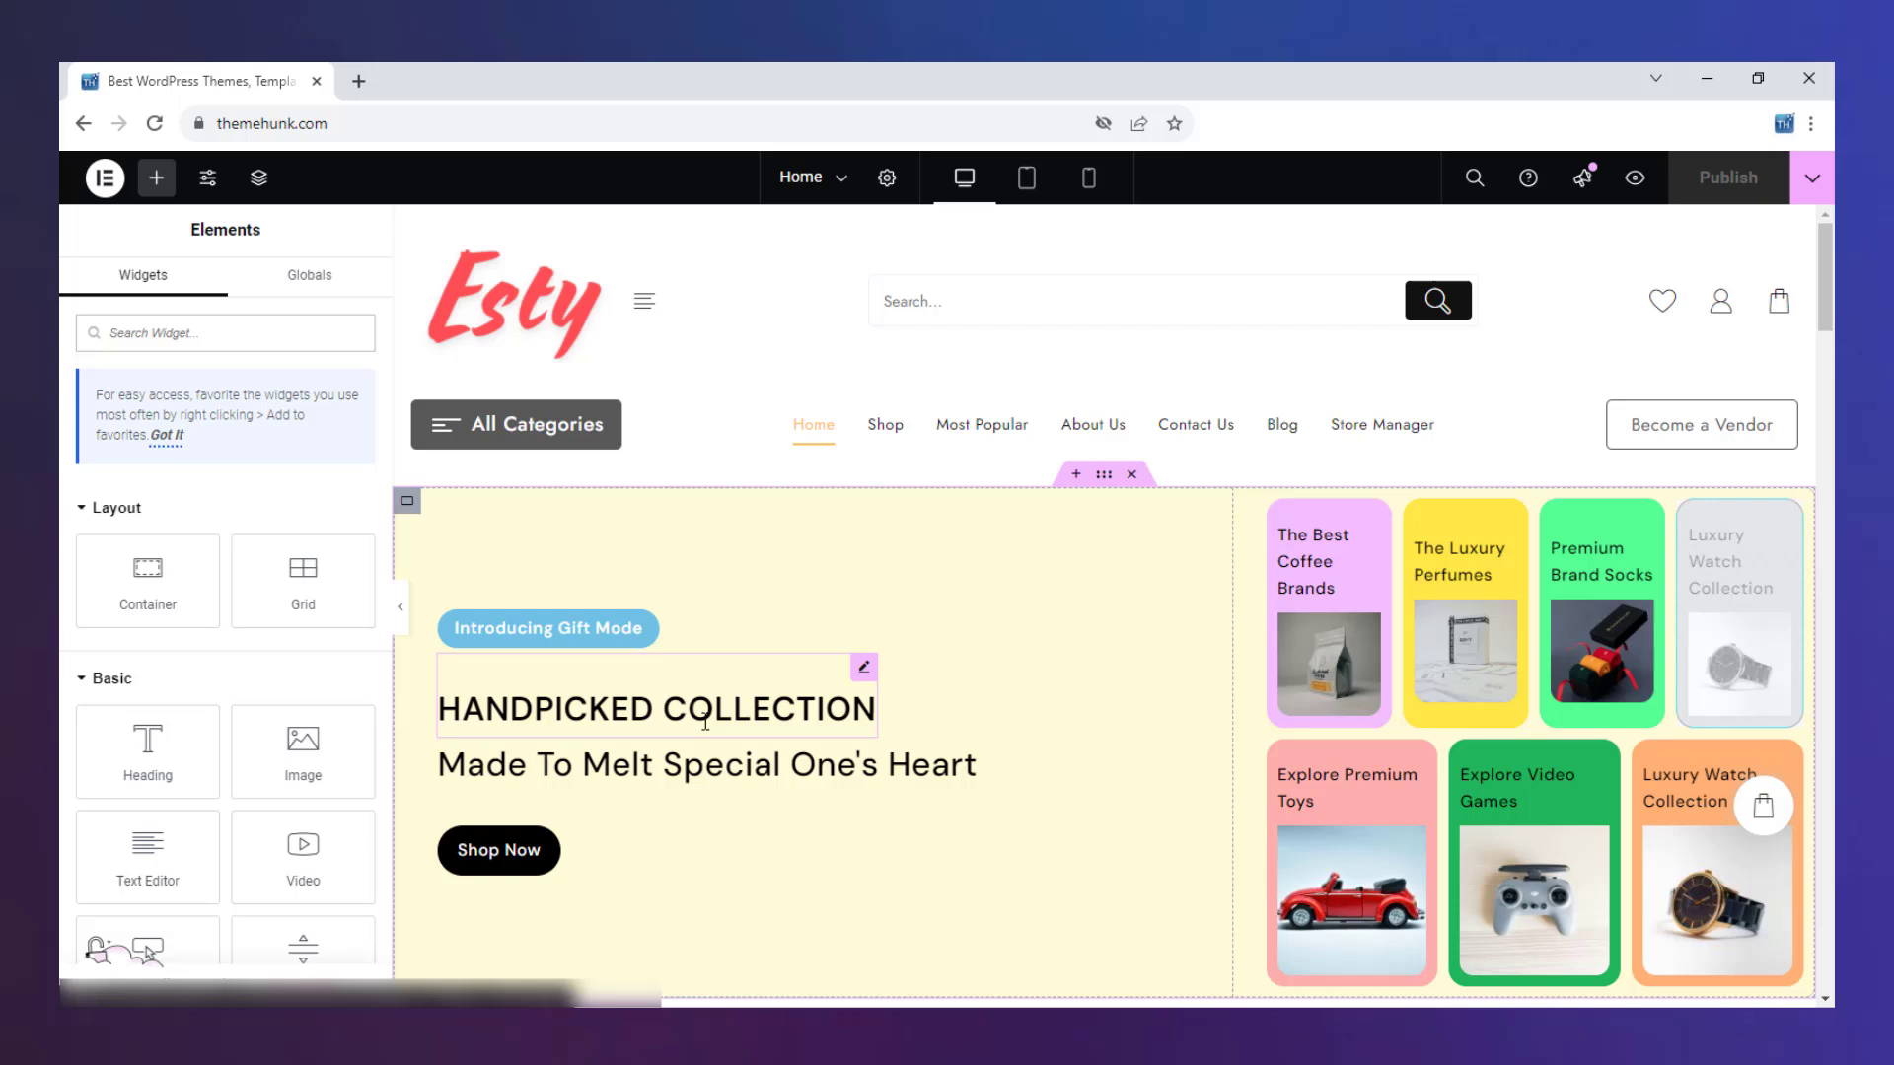
left_click(705, 723)
left_click_drag(273, 443, 84, 451)
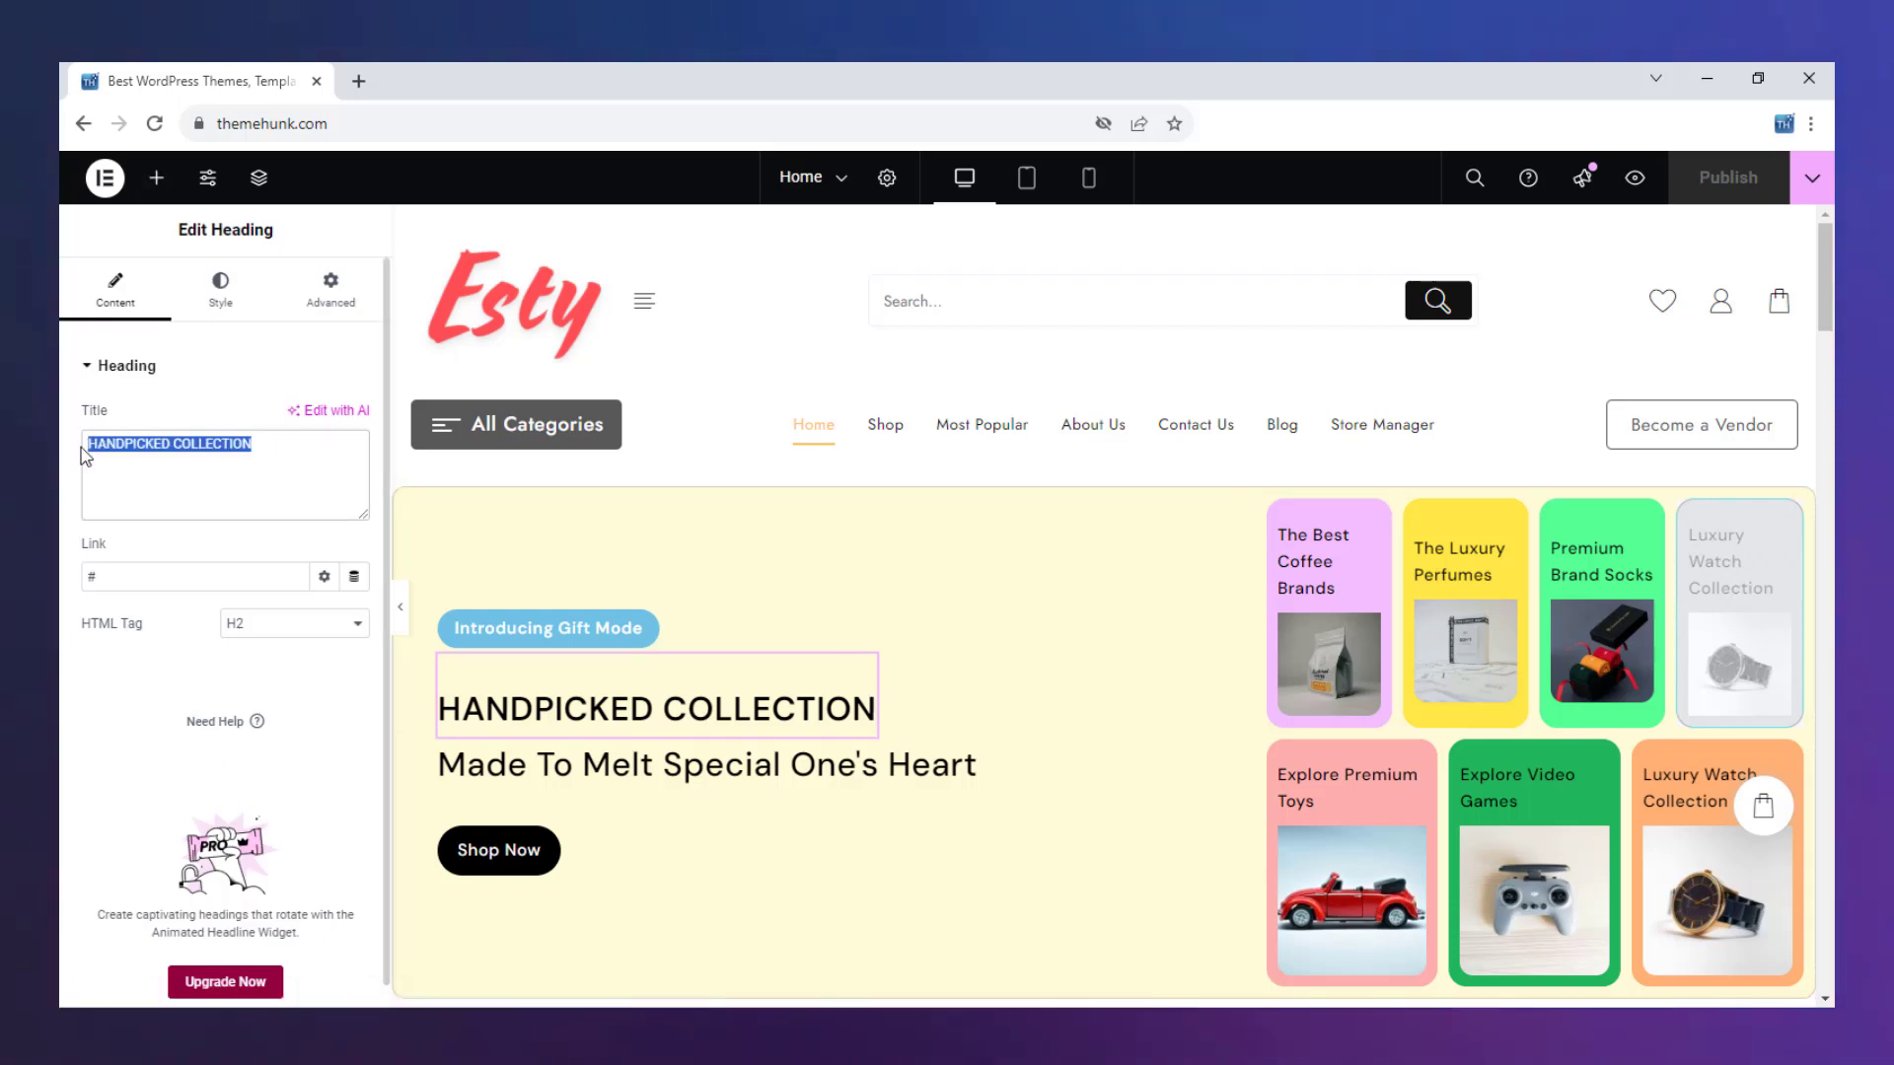
type("Most Visited COllection")
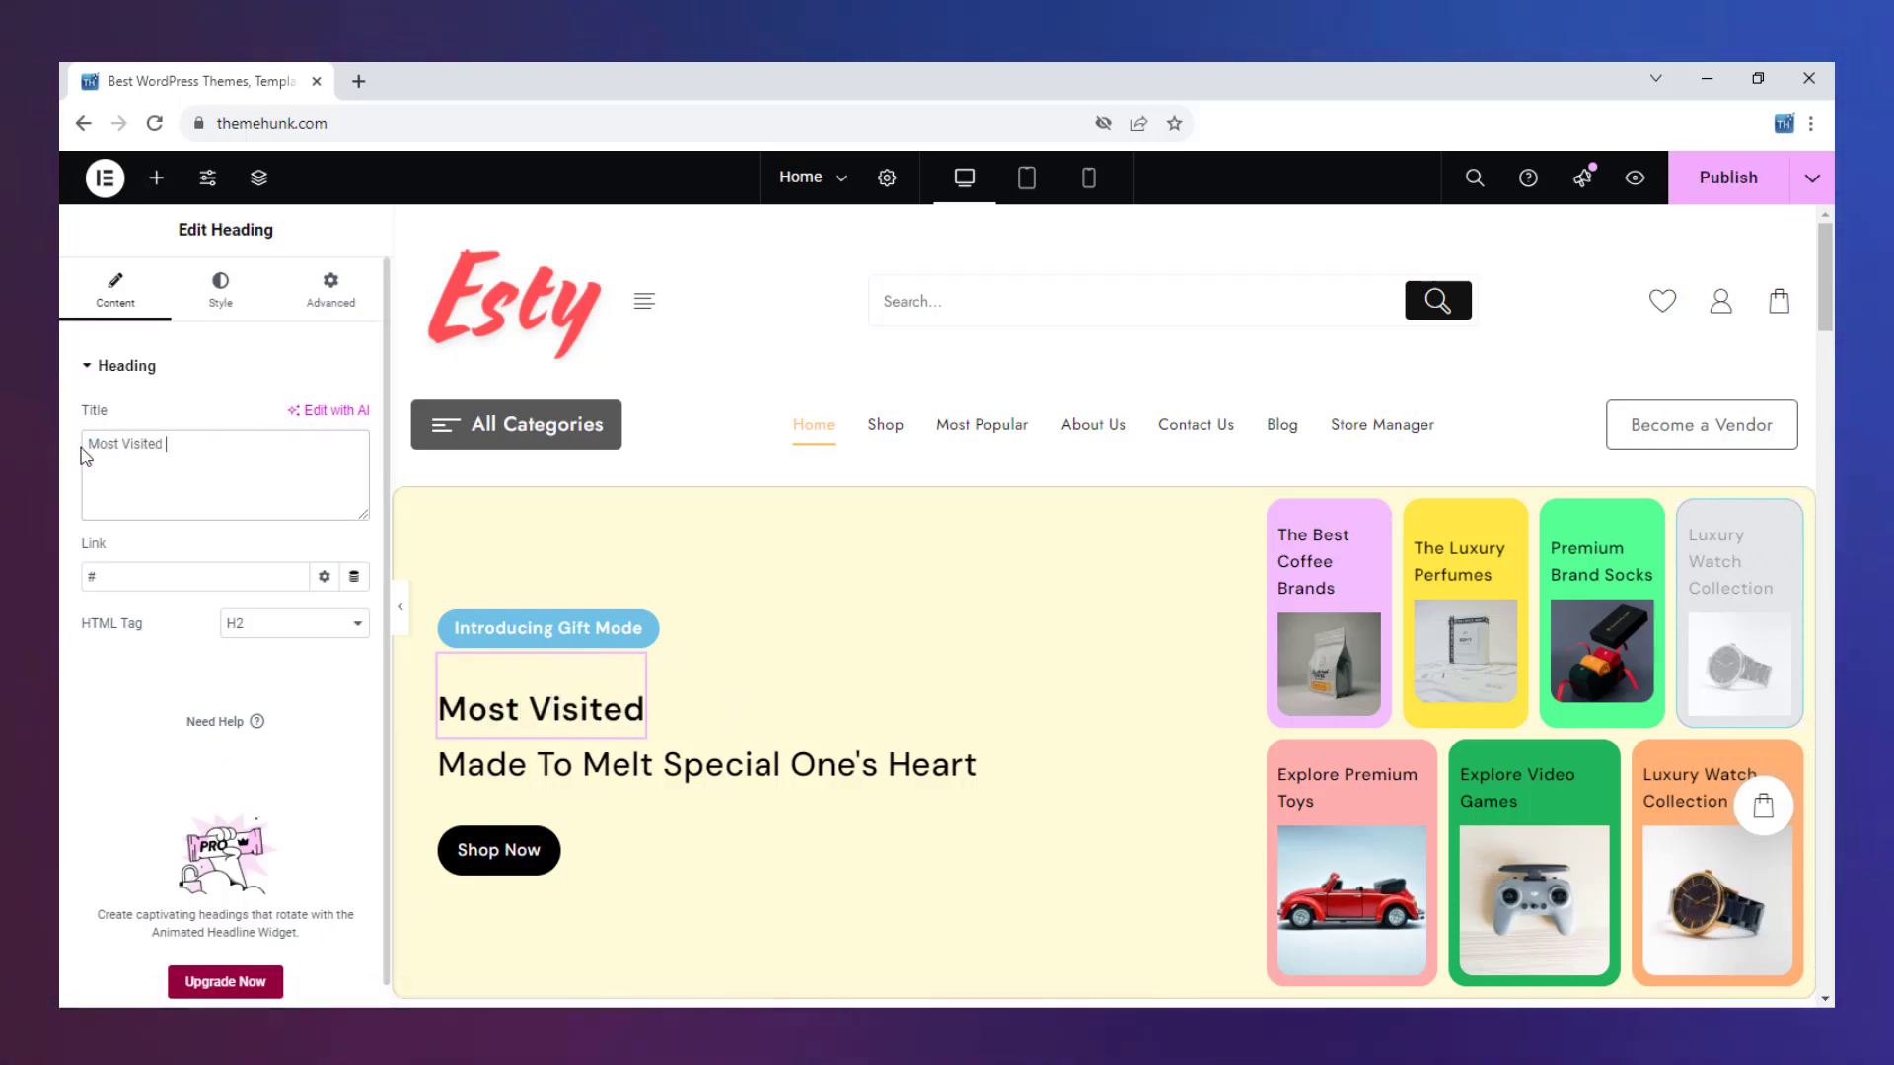
key("Left")
key("Left")
key("Left")
key("Left")
key("Left")
key("Left")
key("Left")
key("Left")
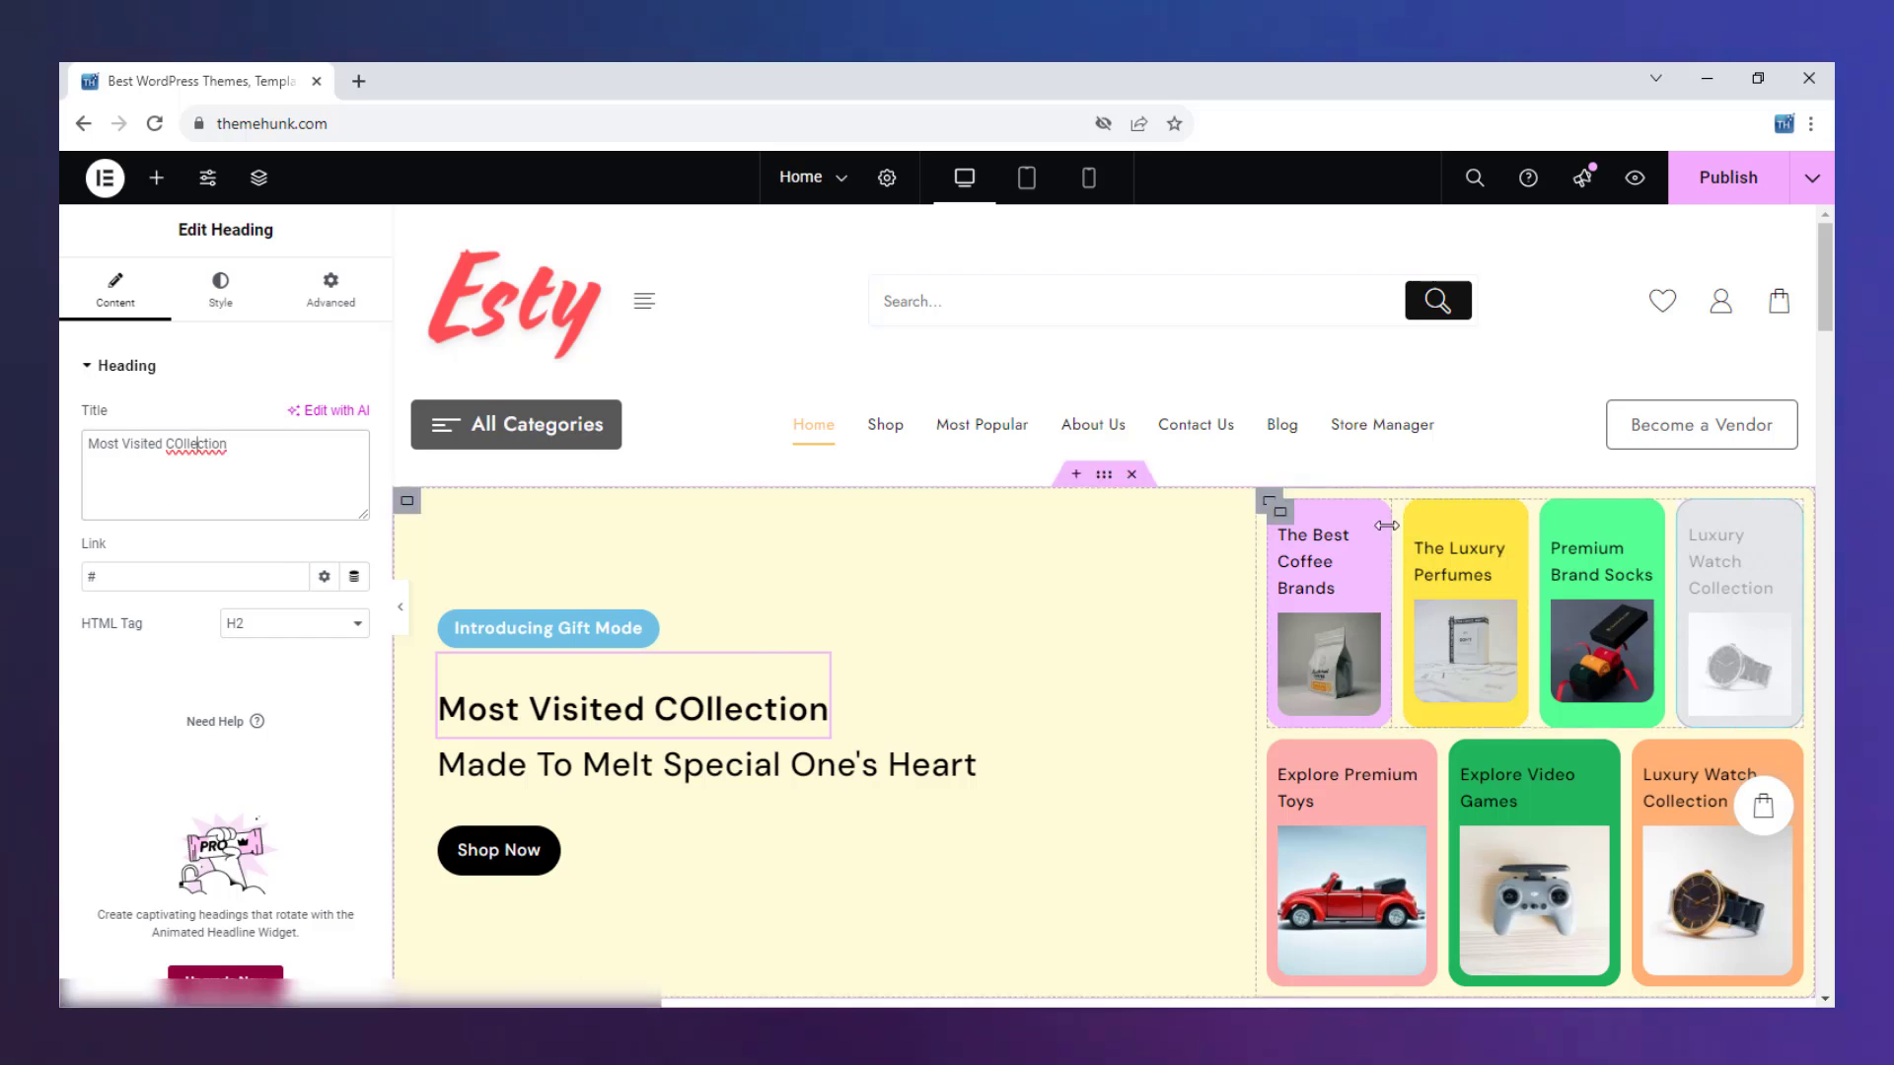
key("BackSpace")
type("o")
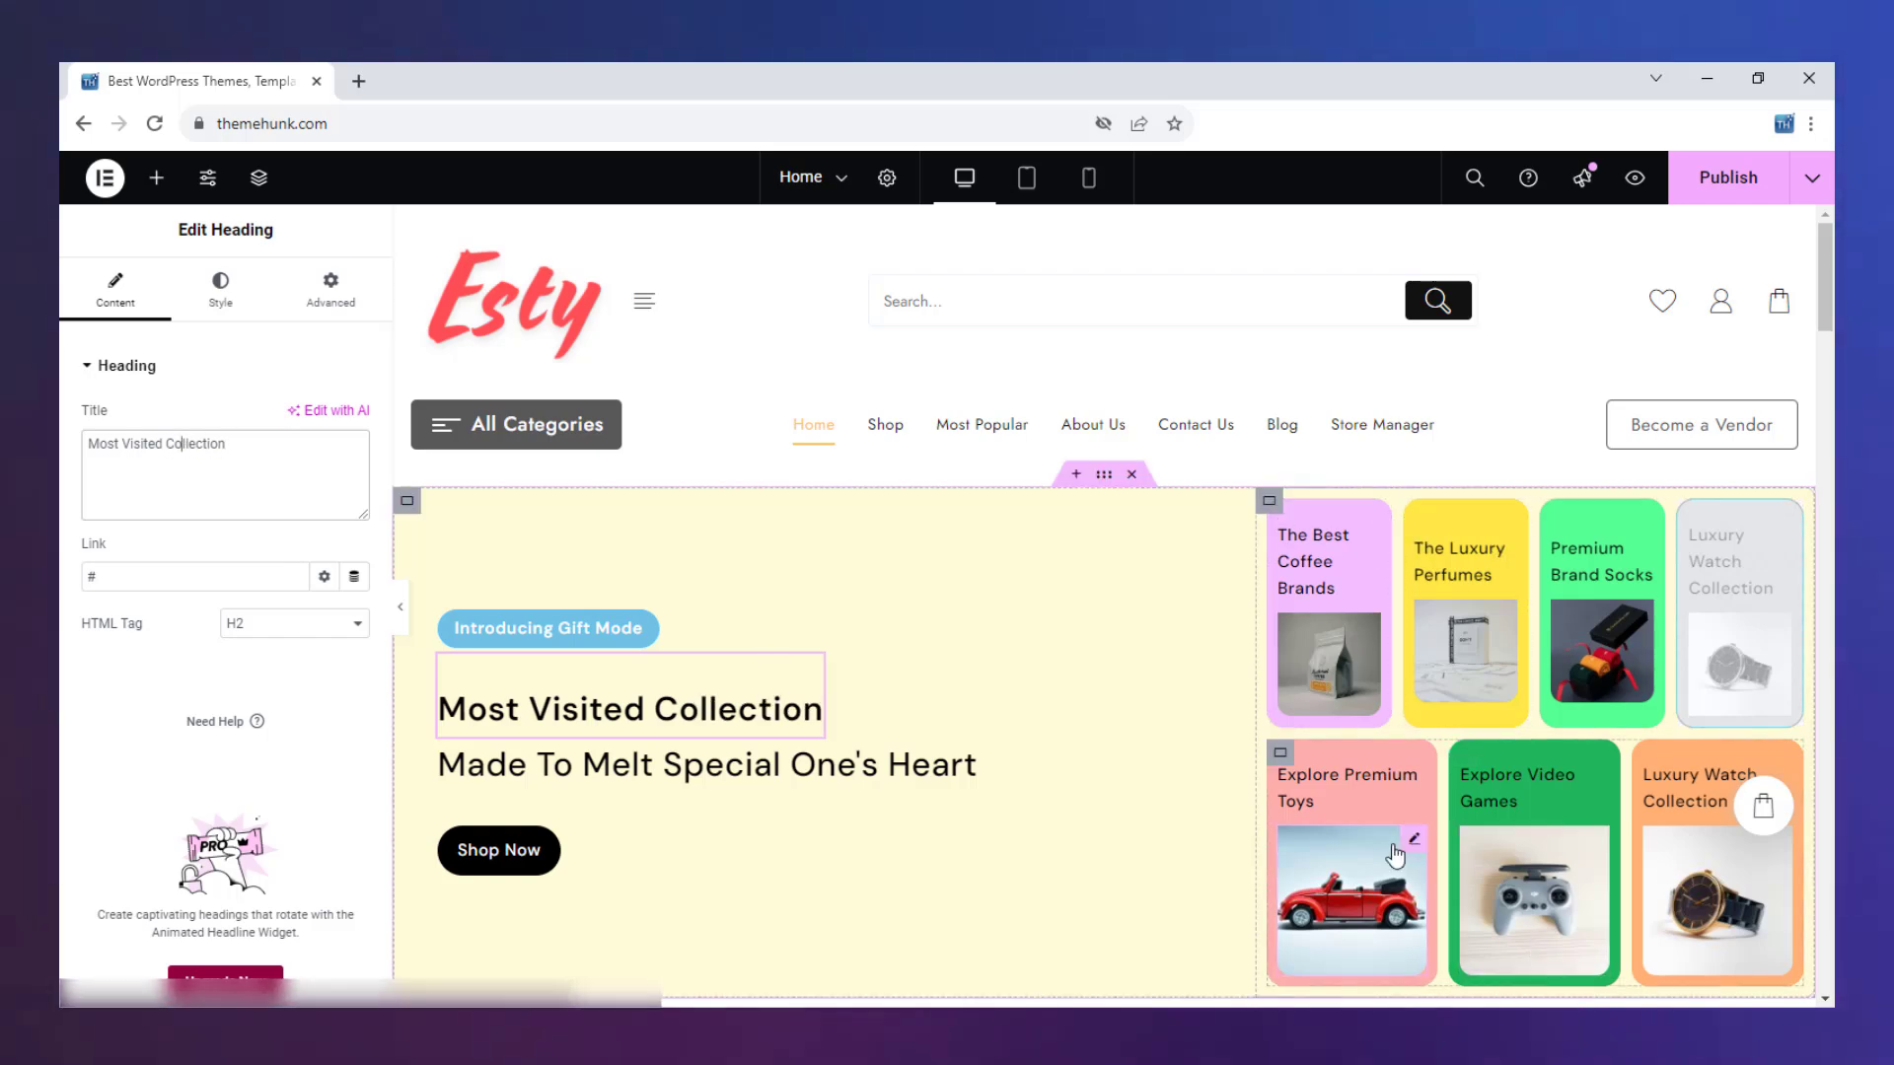
Inspect the Small Stores, popular categories, Who we Are and FAQ sections, toggling the categories title
scroll(1371, 839, "down", 5)
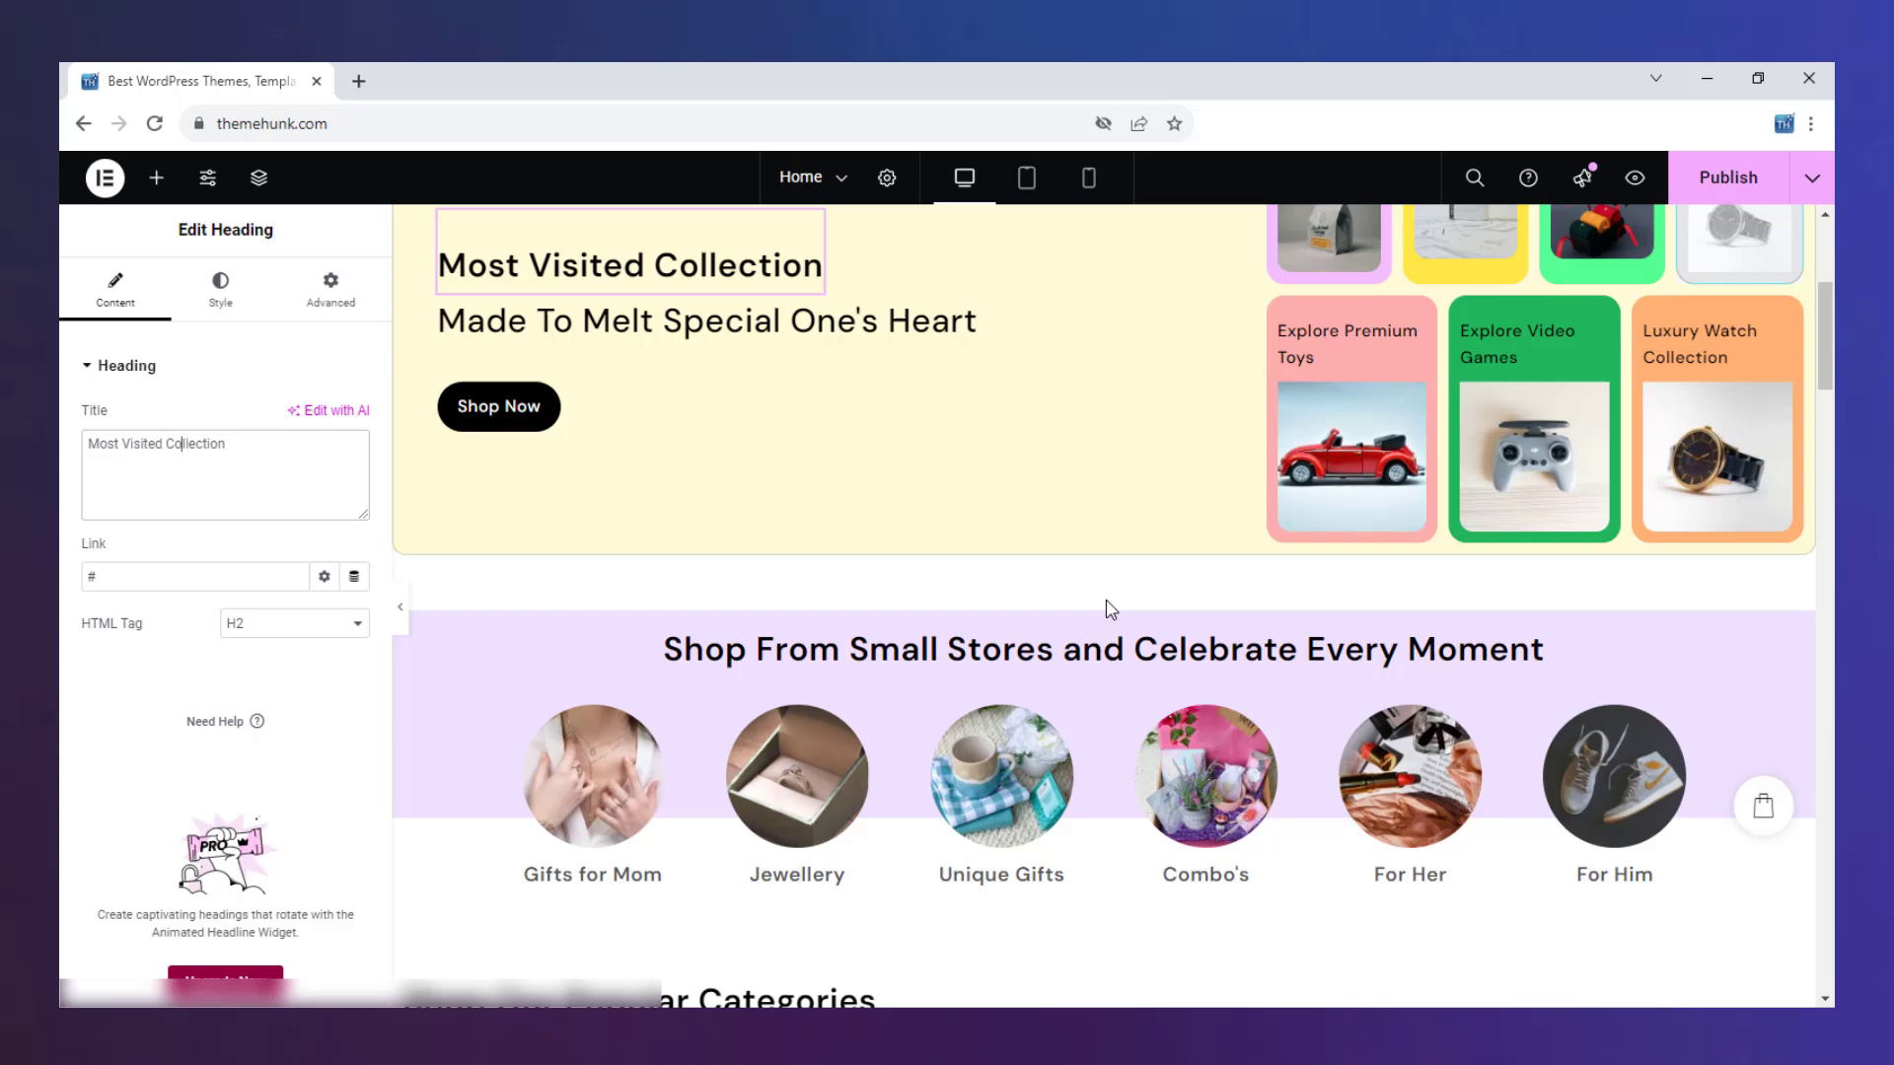
left_click(1103, 598)
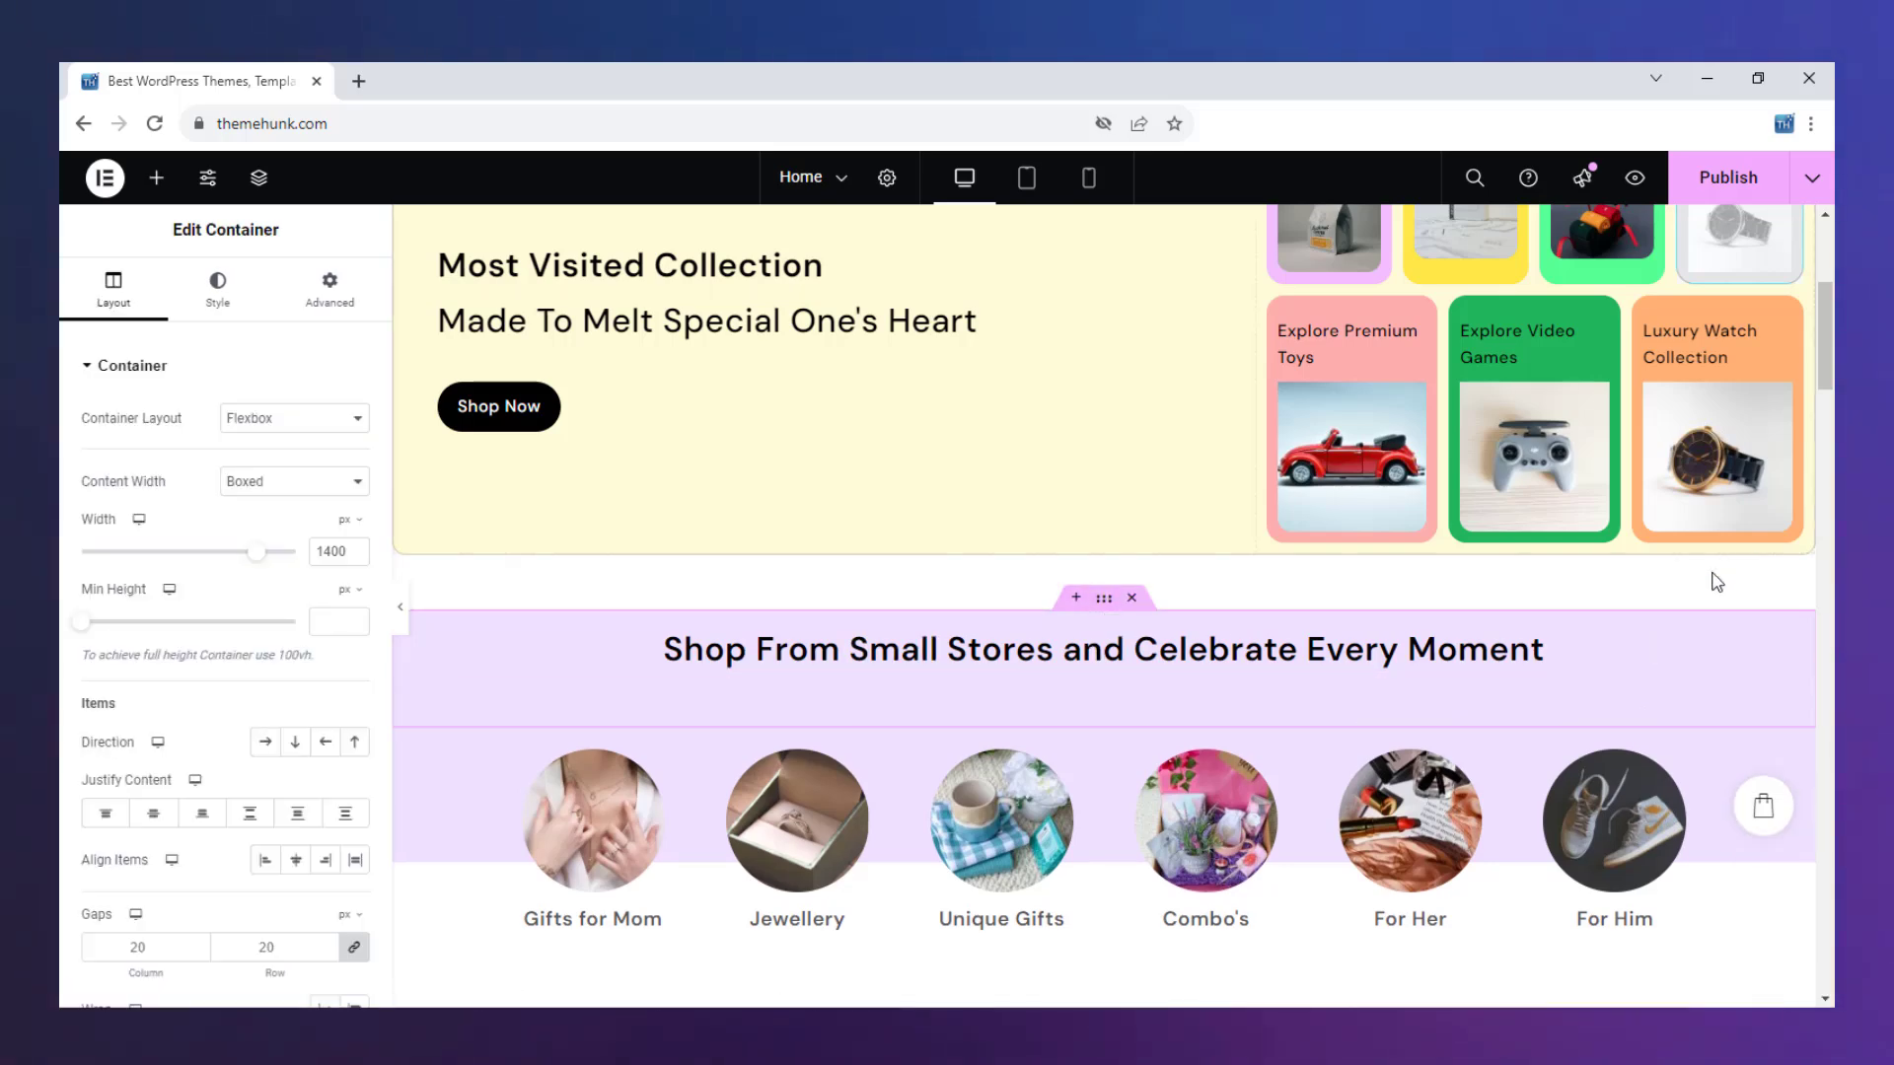
scroll(1373, 684, "down", 6)
left_click(1331, 606)
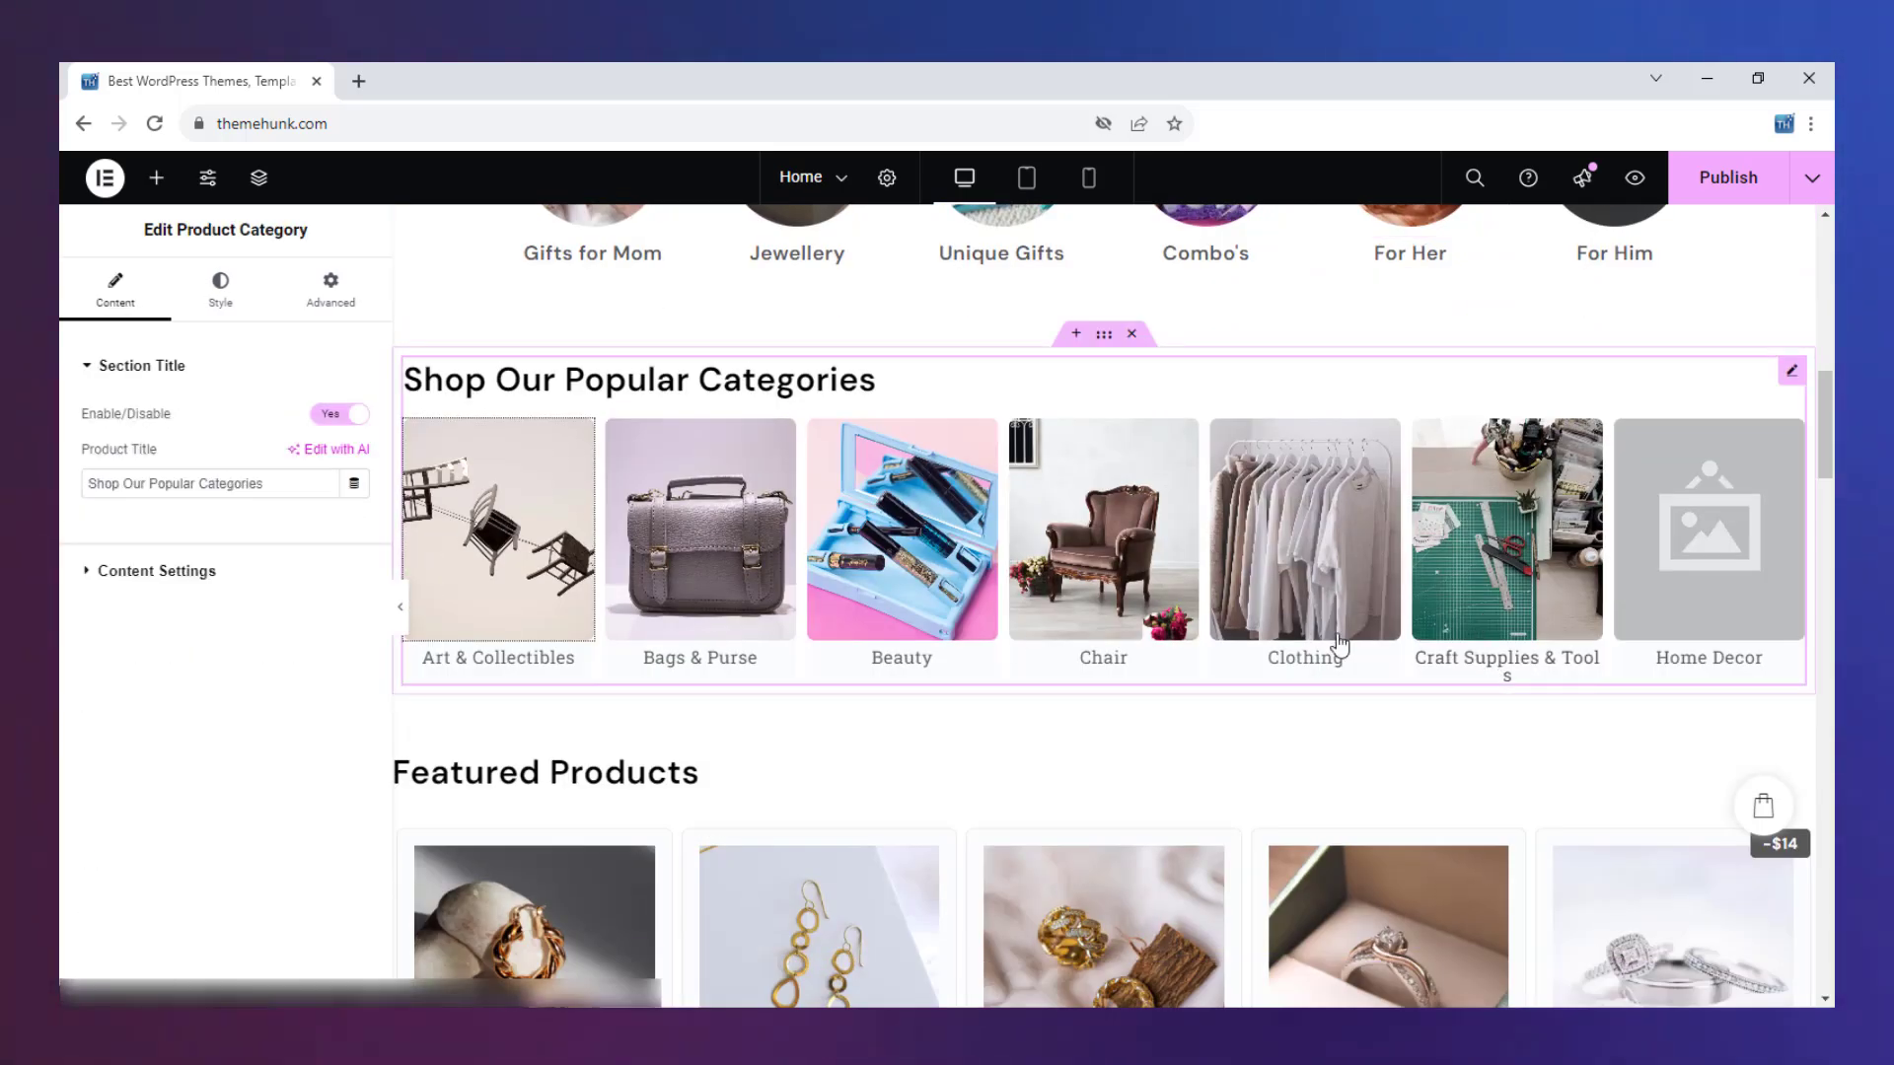
left_click(357, 415)
left_click(357, 415)
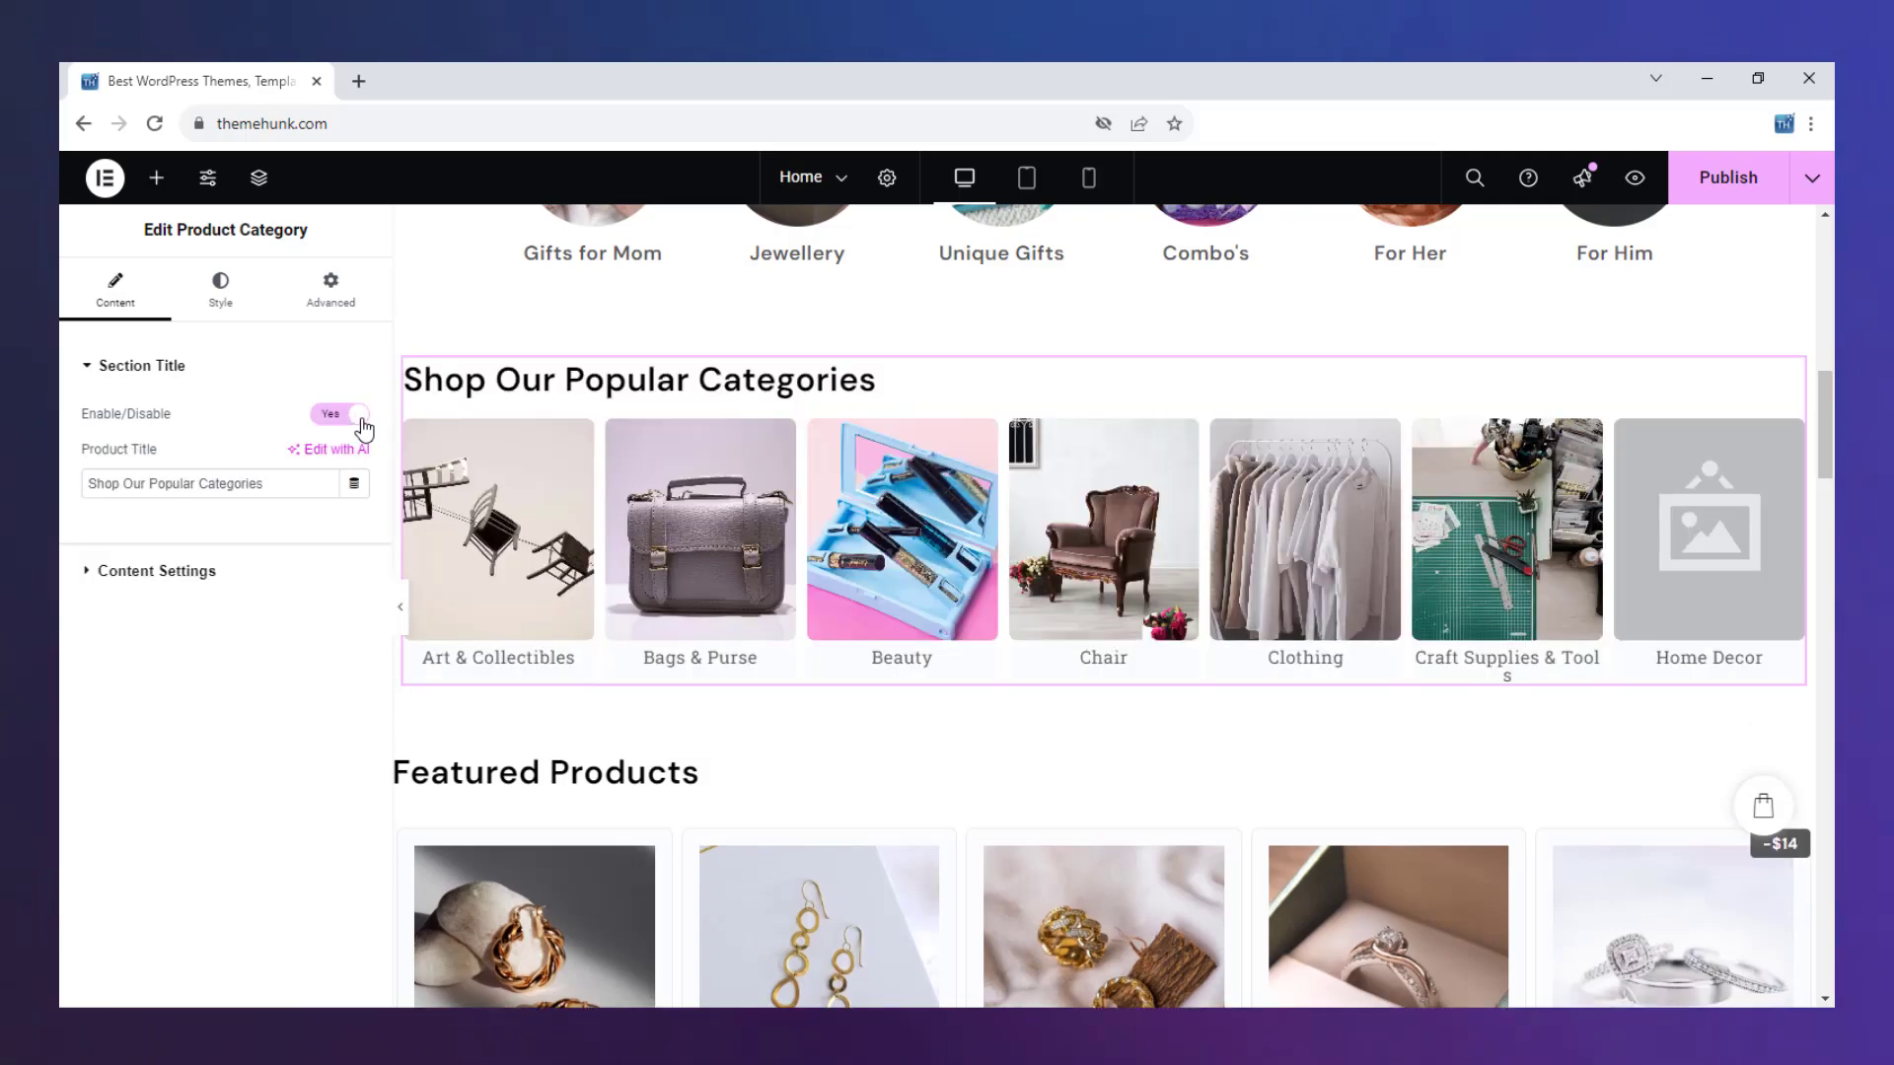
scroll(942, 597, "down", 10)
scroll(942, 597, "down", 15)
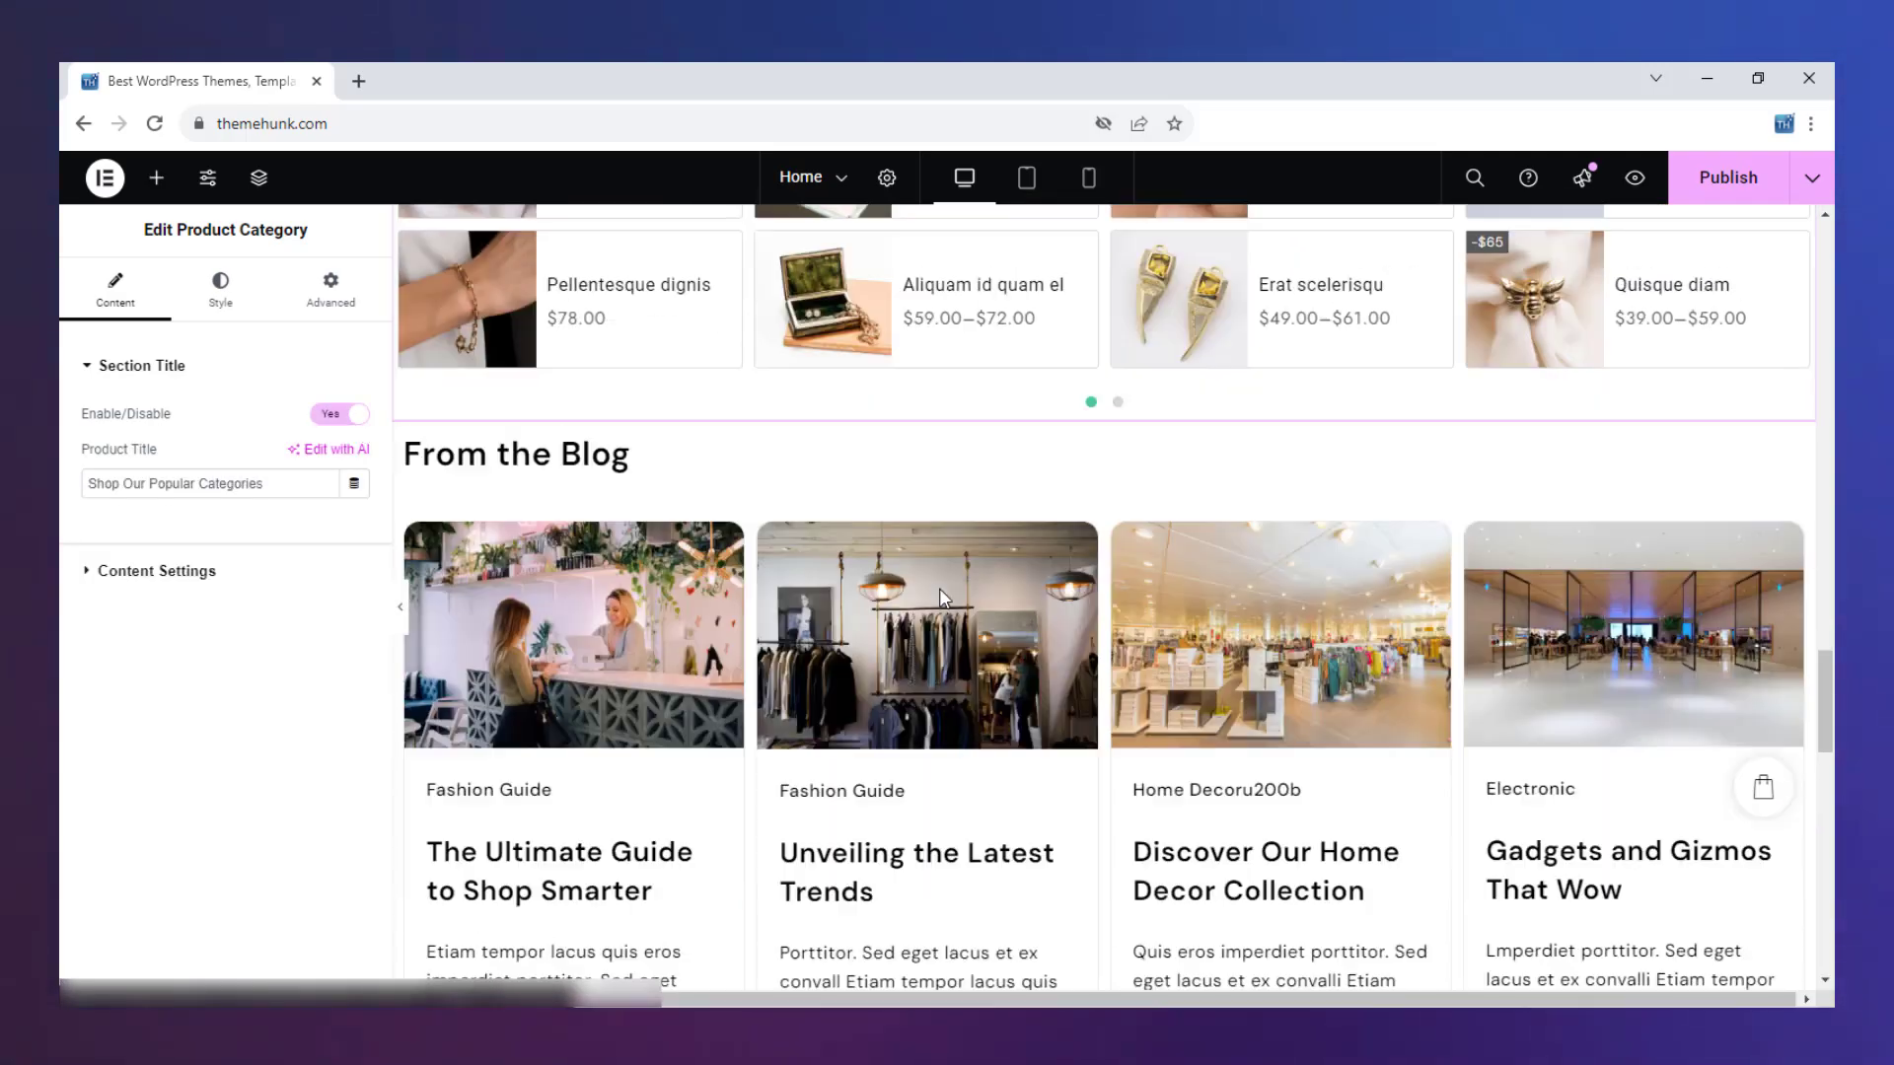
left_click(1105, 398)
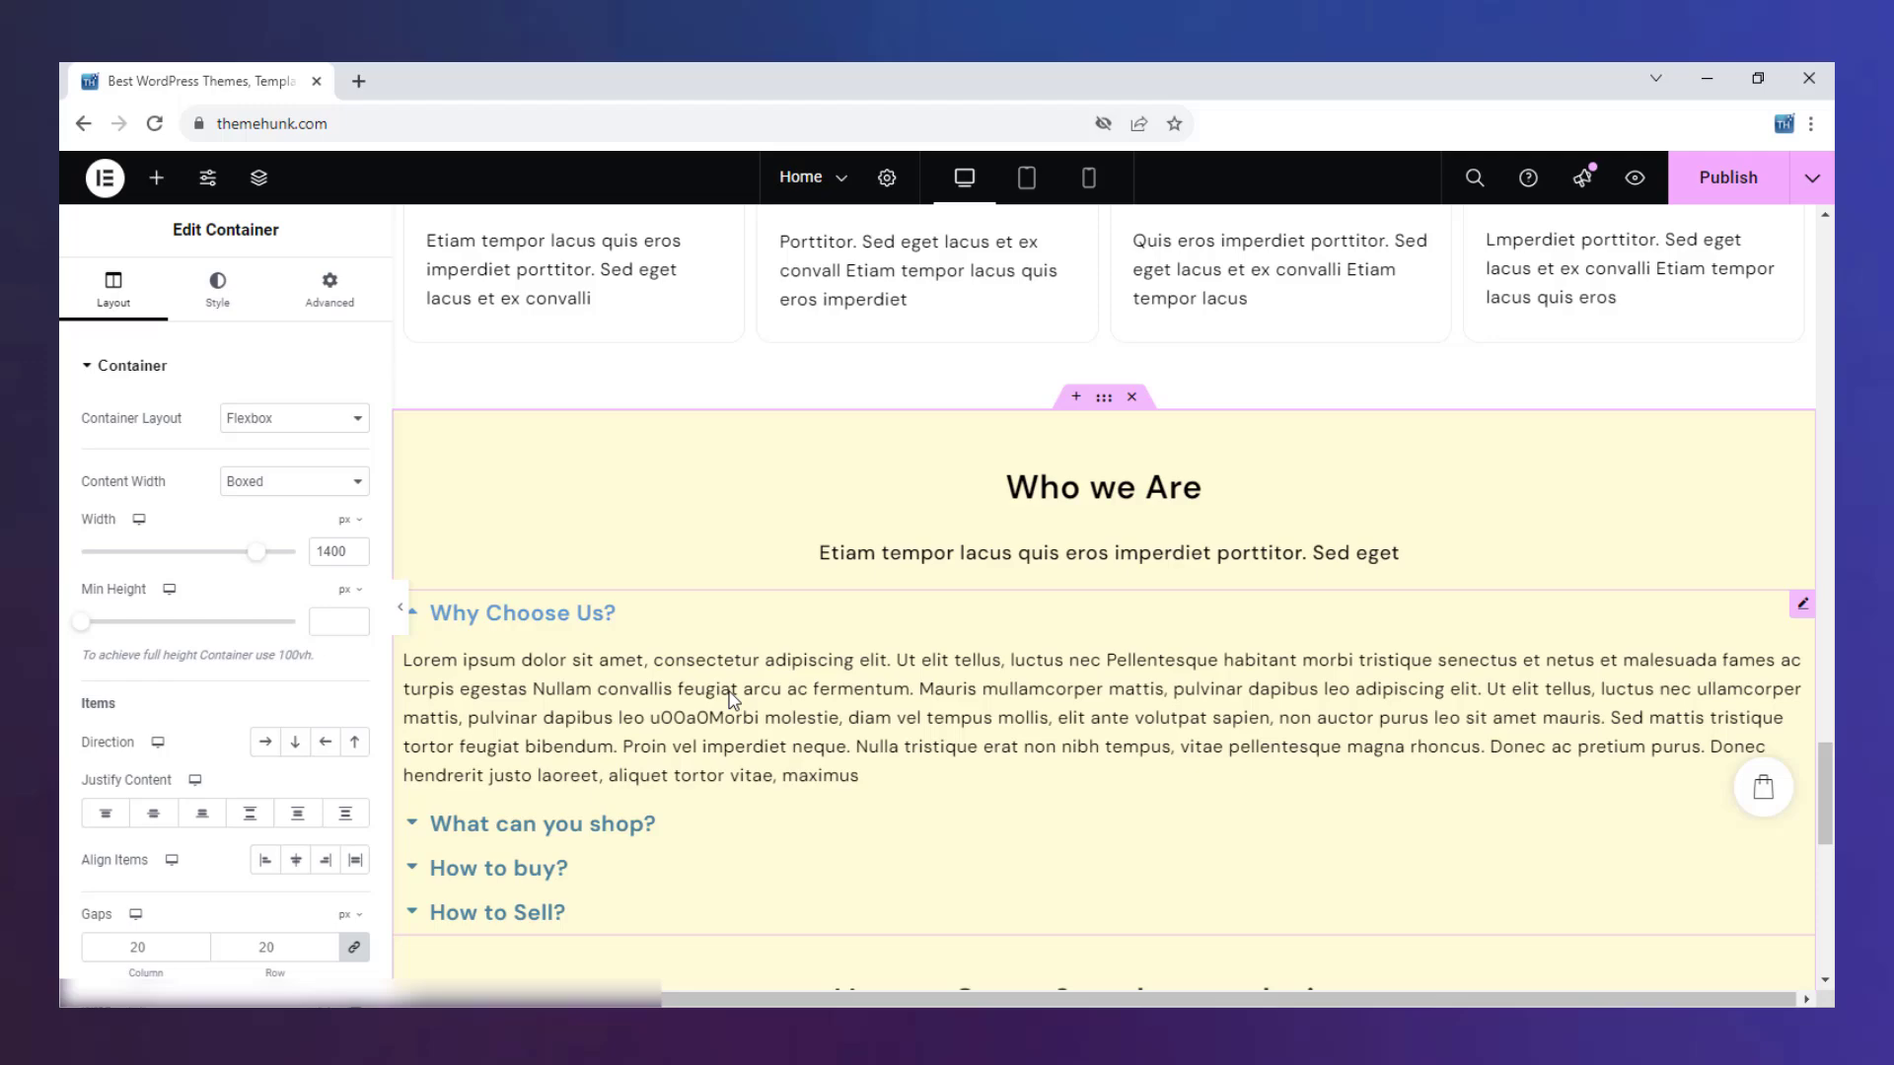
left_click(925, 661)
scroll(932, 655, "up", 5)
scroll(932, 651, "up", 20)
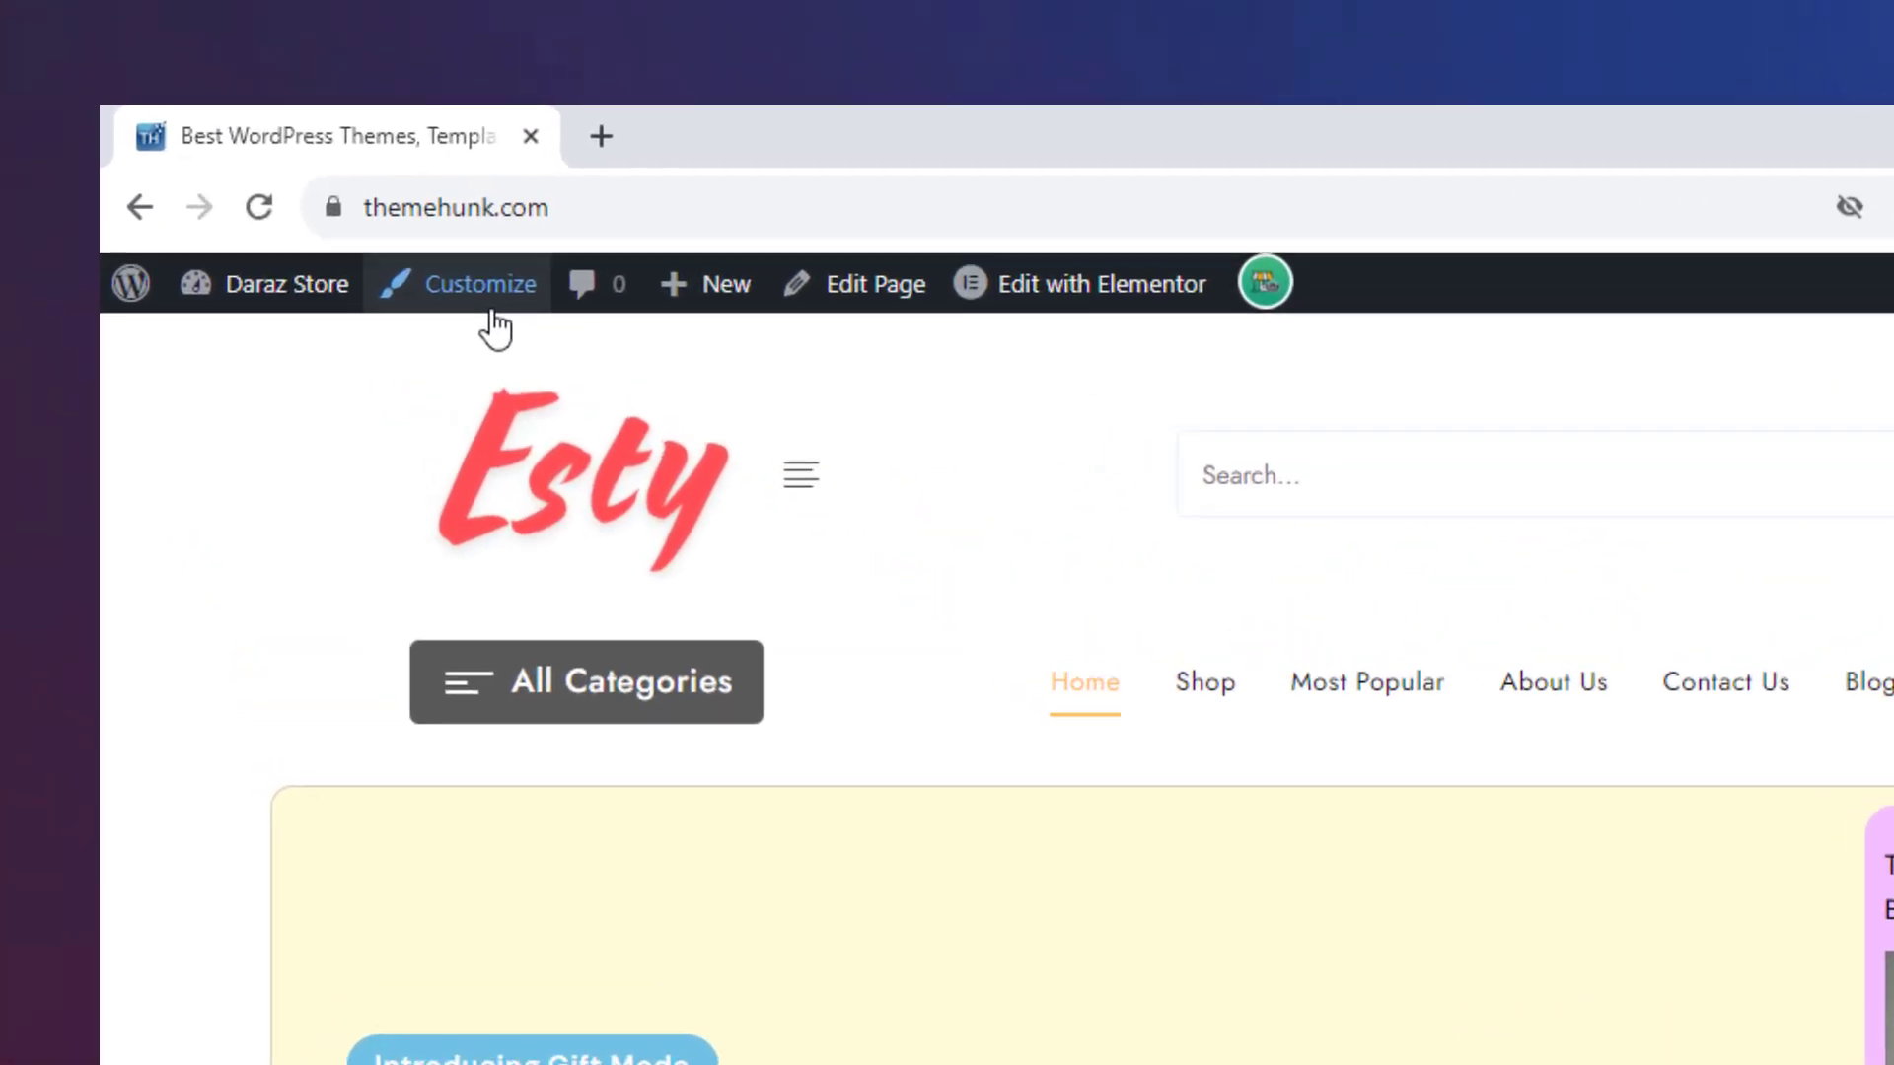
left_click(499, 313)
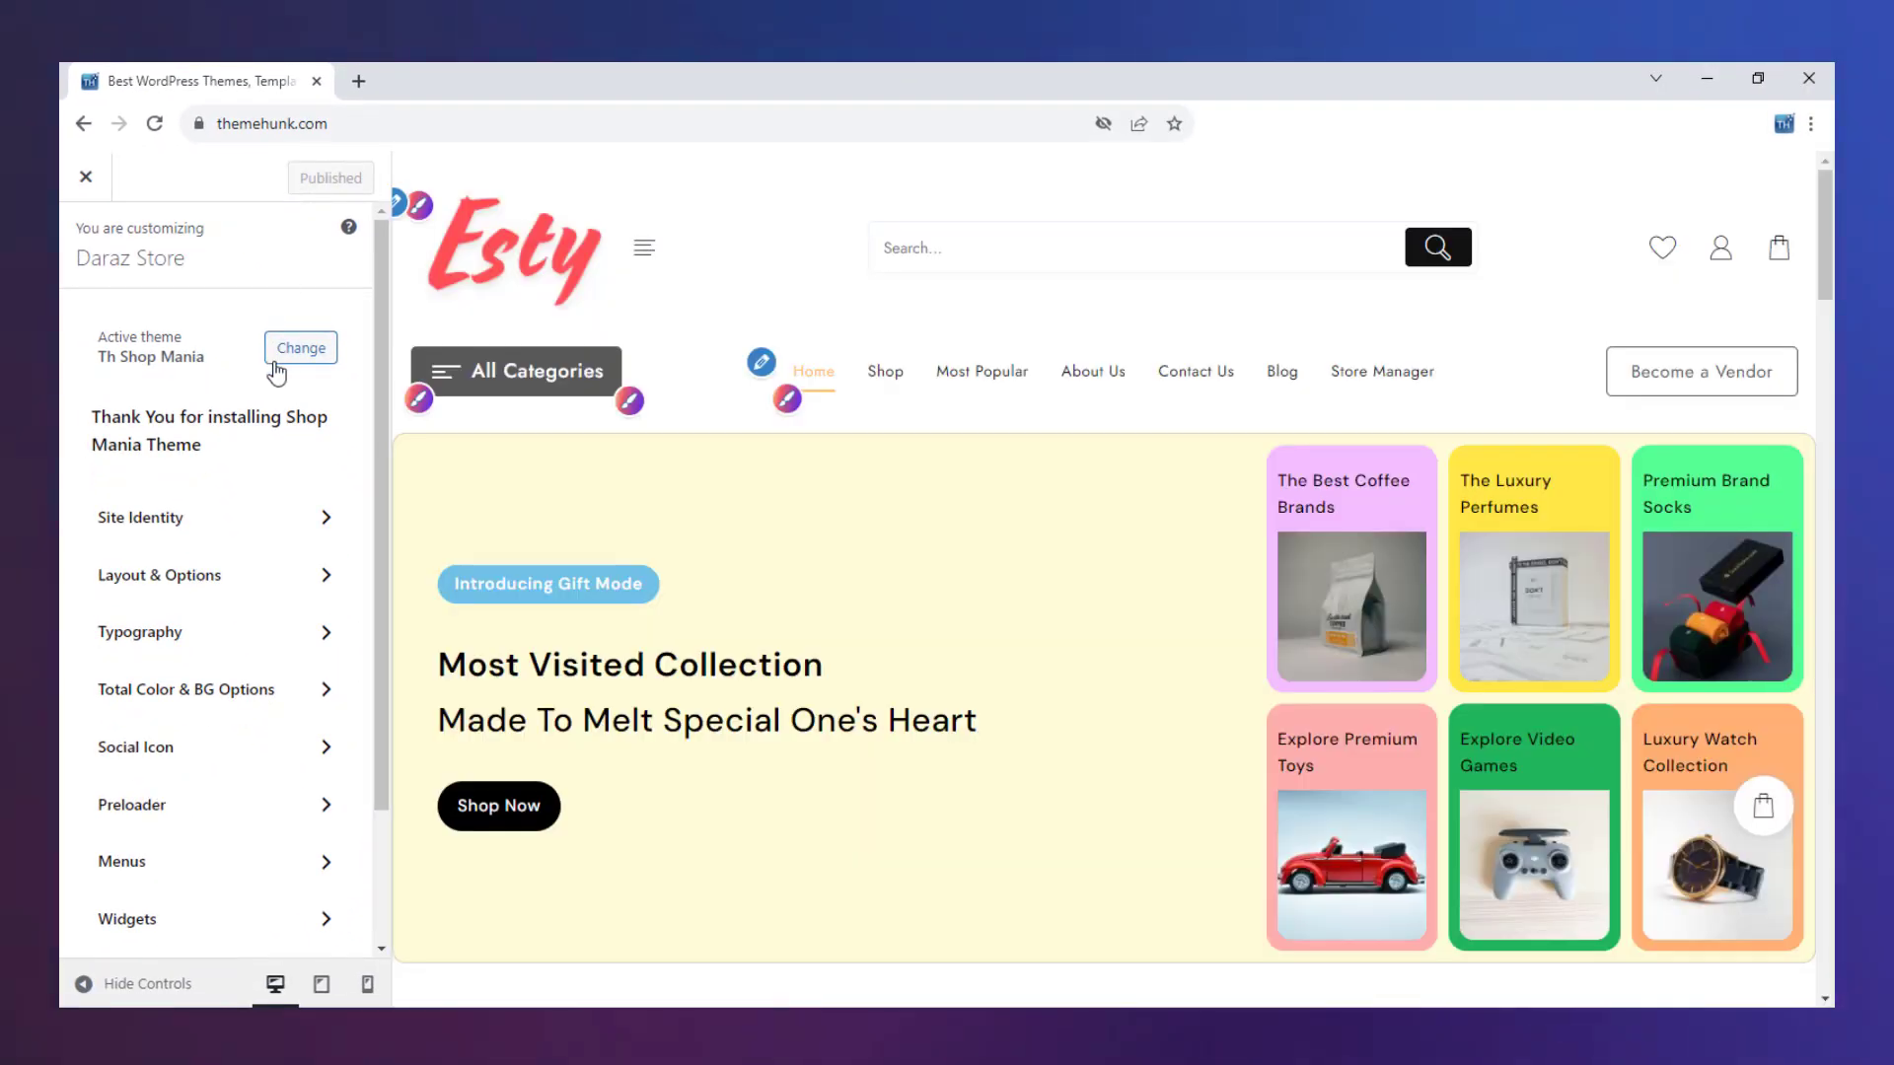
left_click(247, 520)
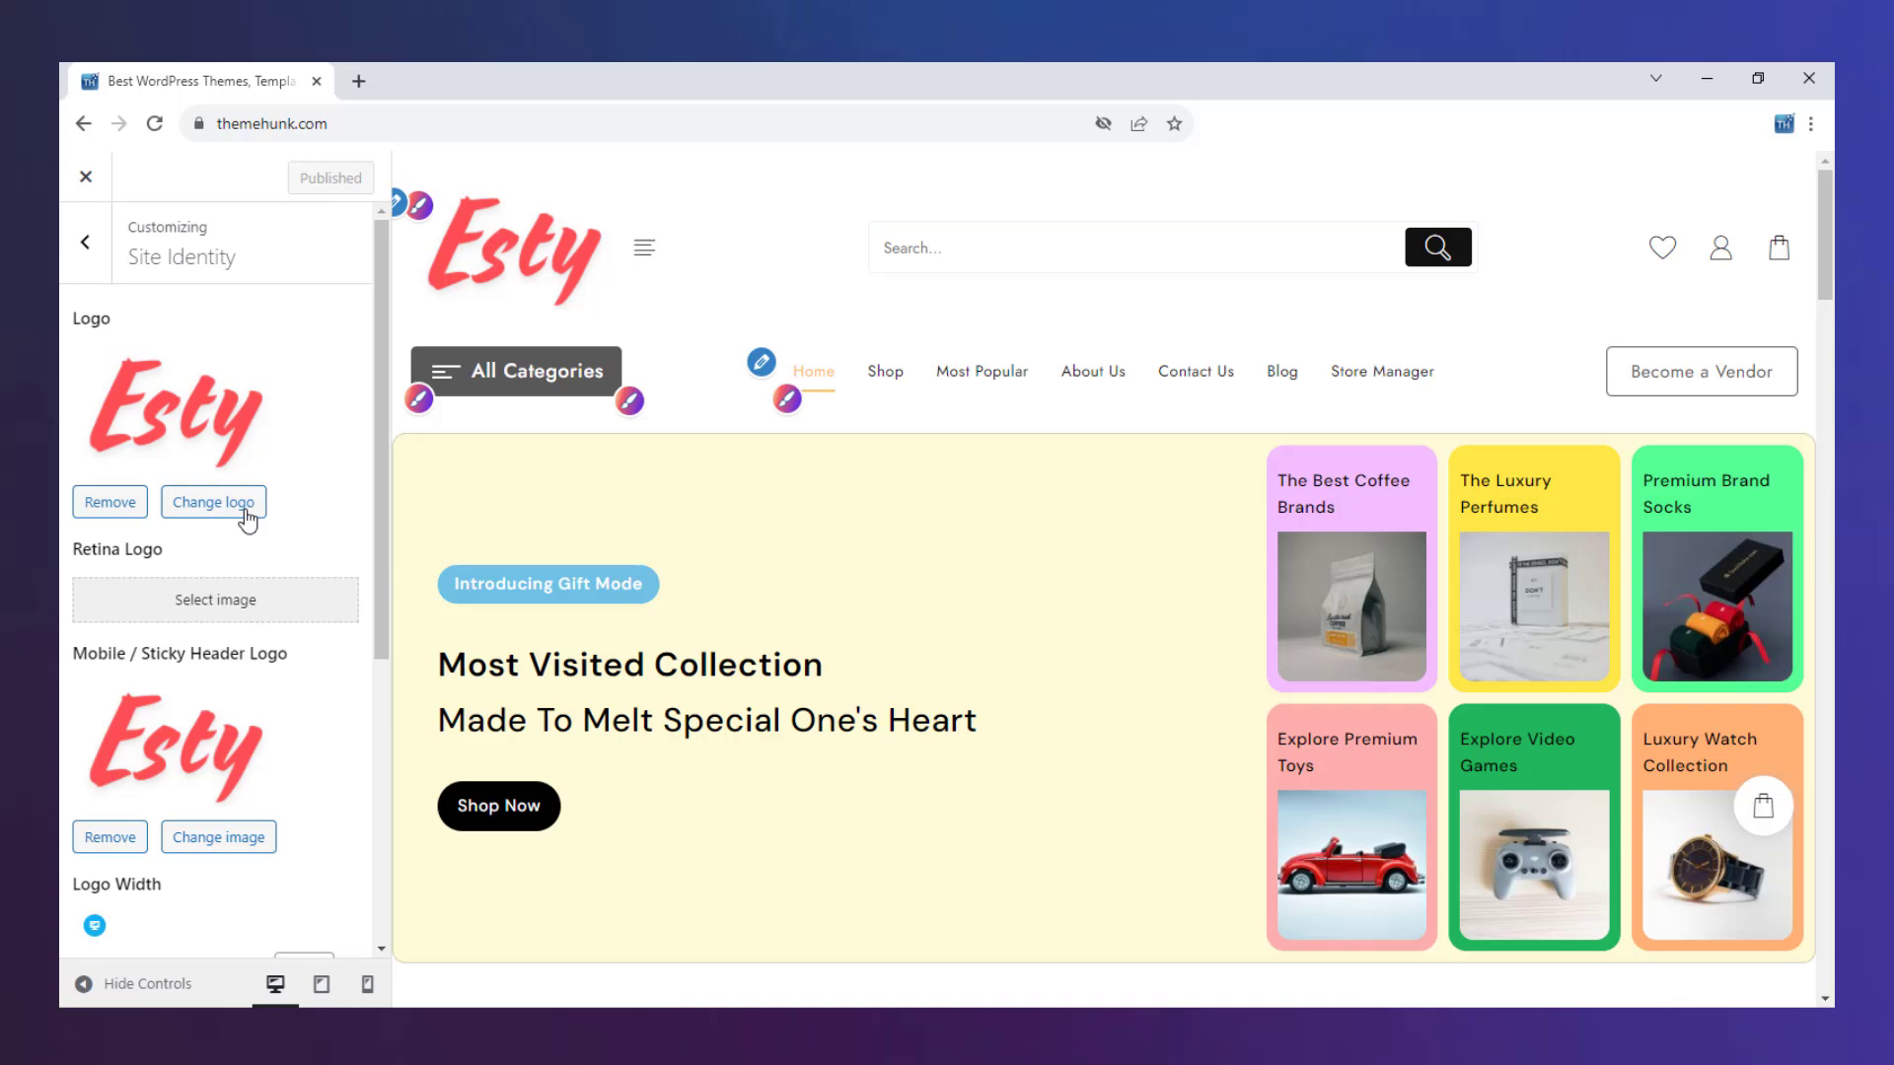
scroll(350, 556, "down", 5)
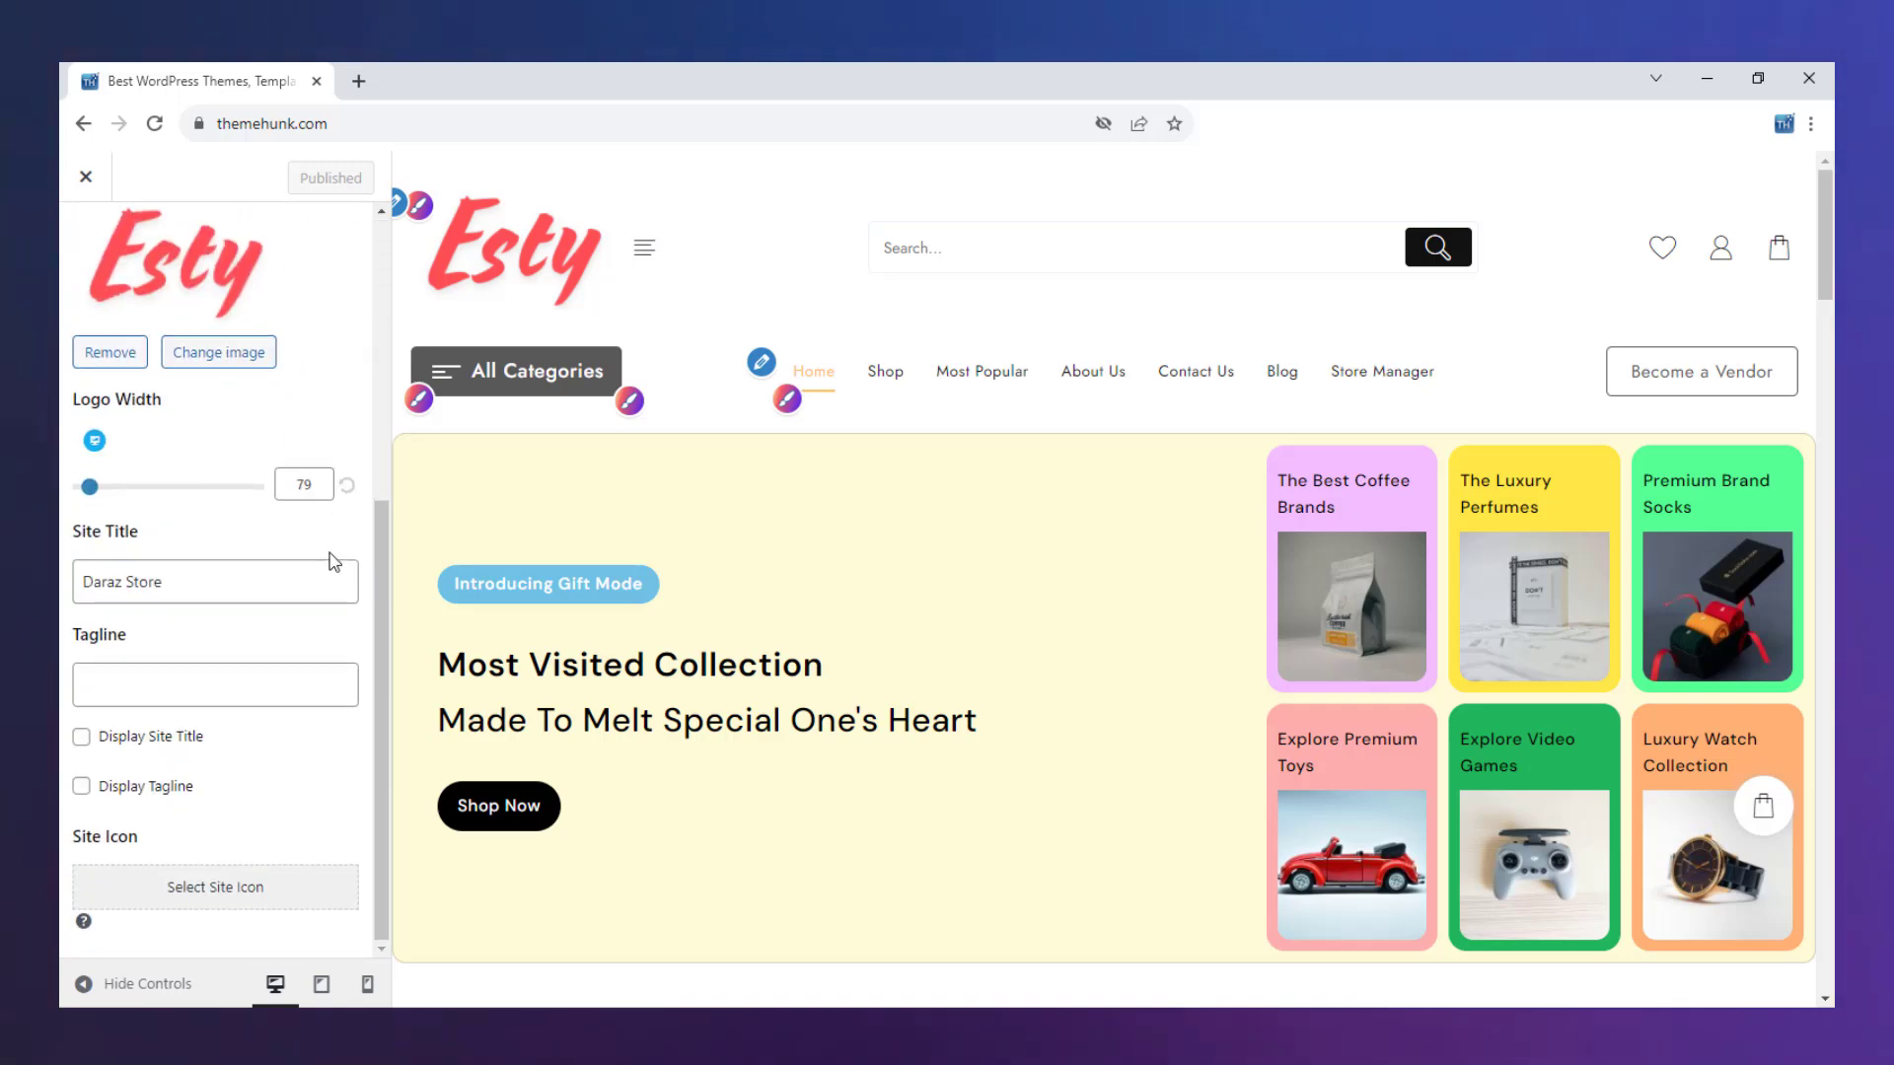
scroll(334, 562, "up", 5)
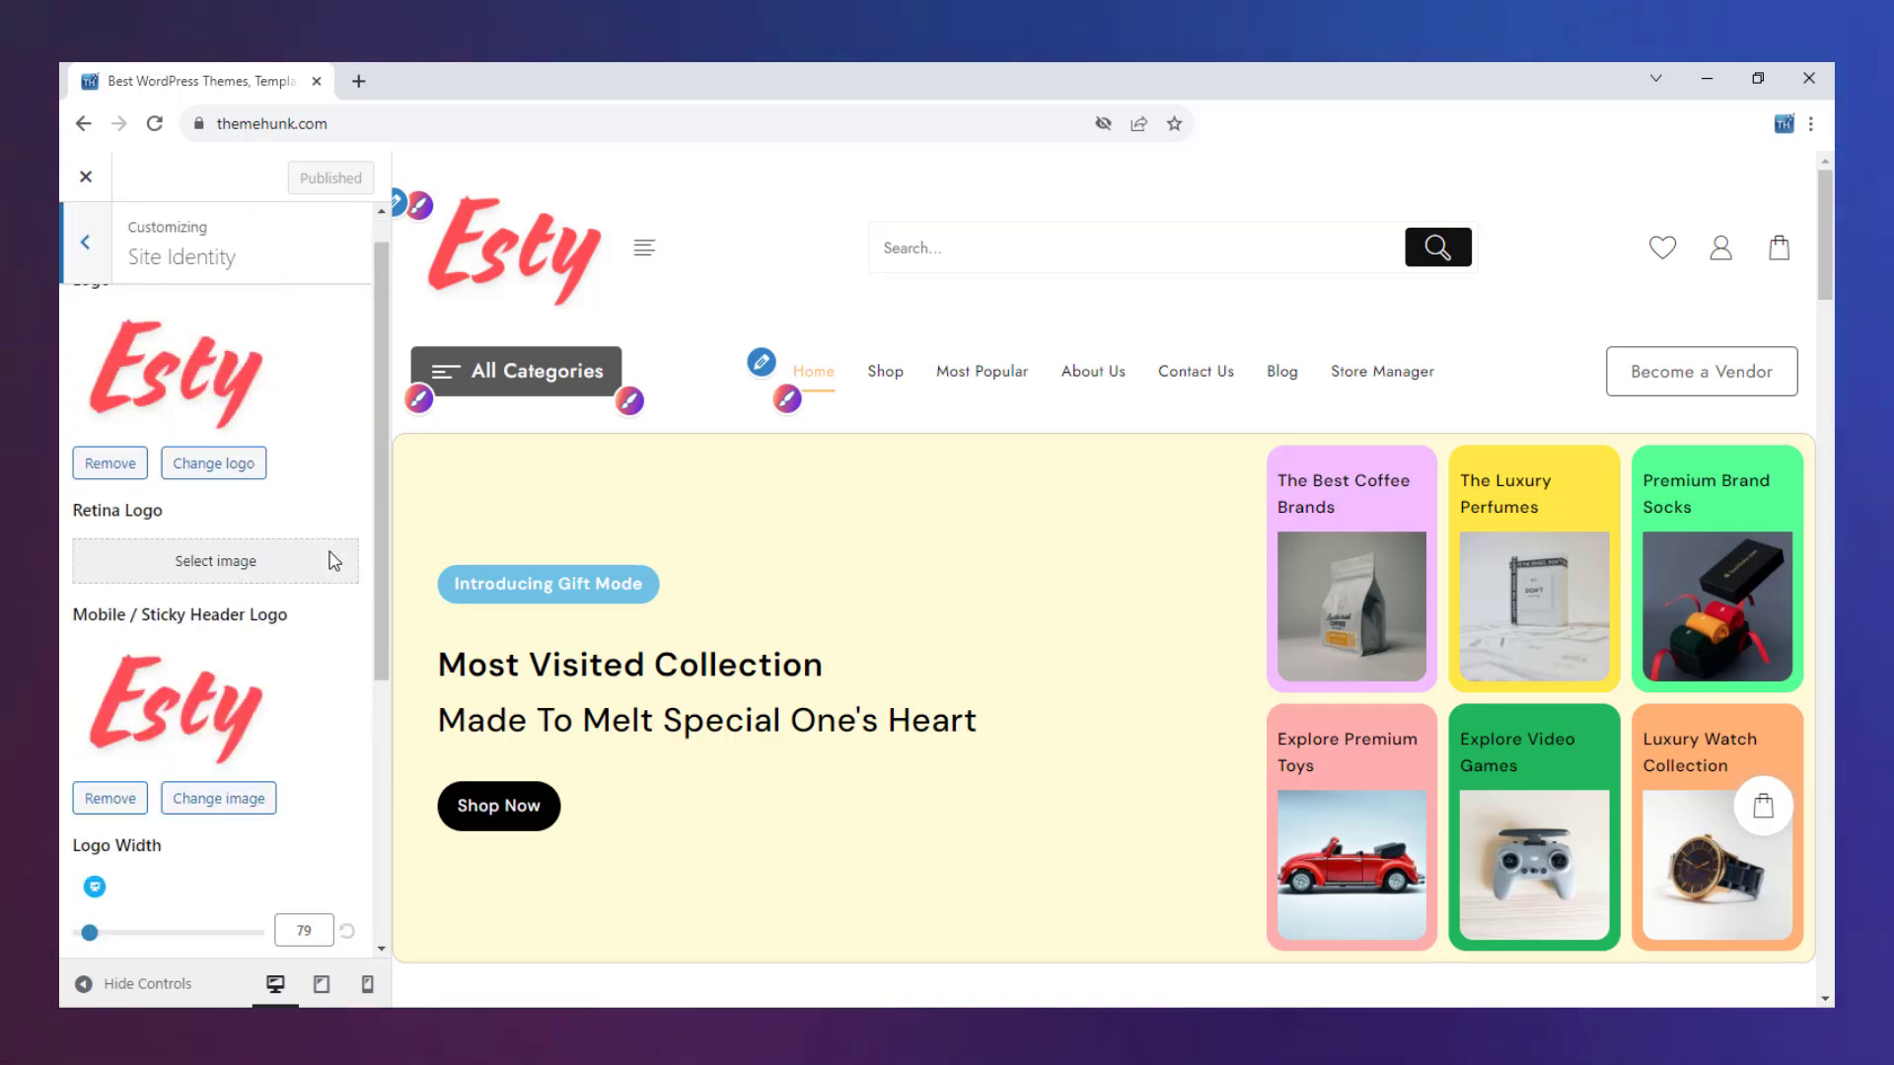
left_click(83, 247)
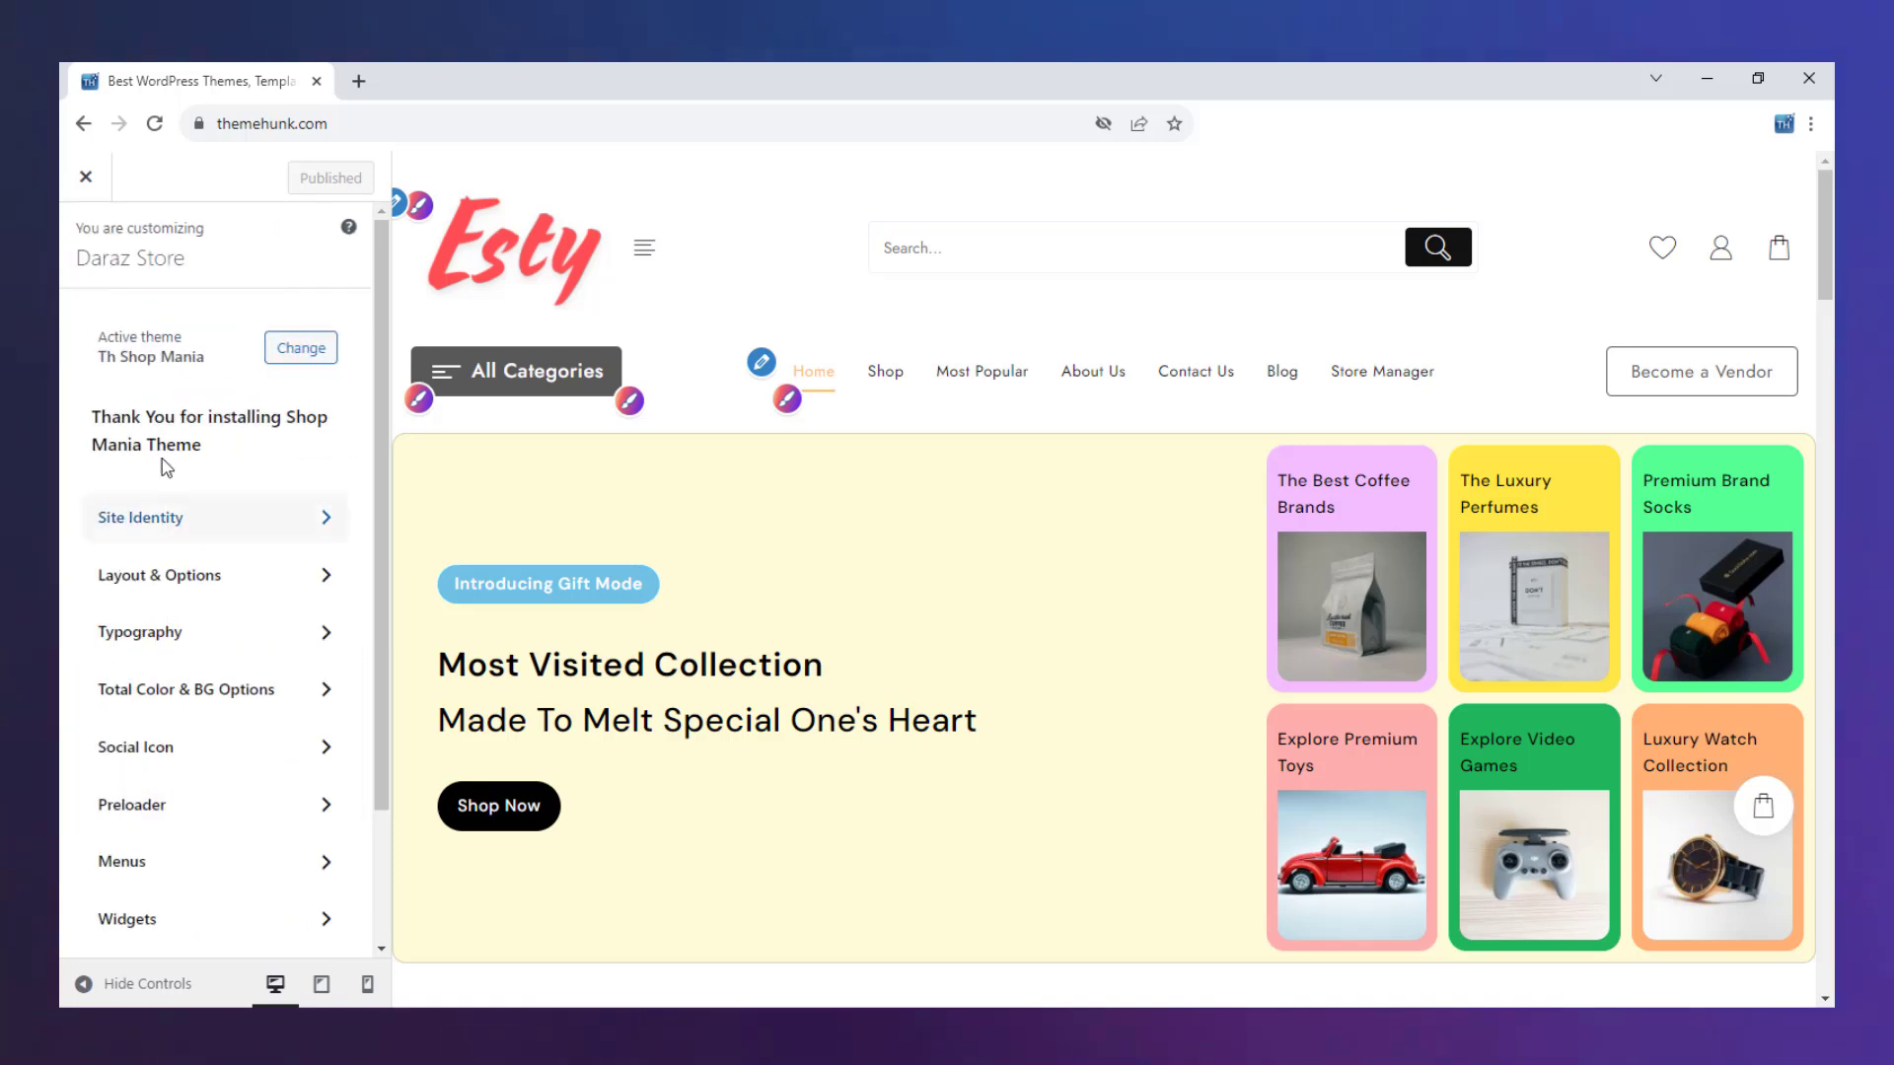
left_click(169, 577)
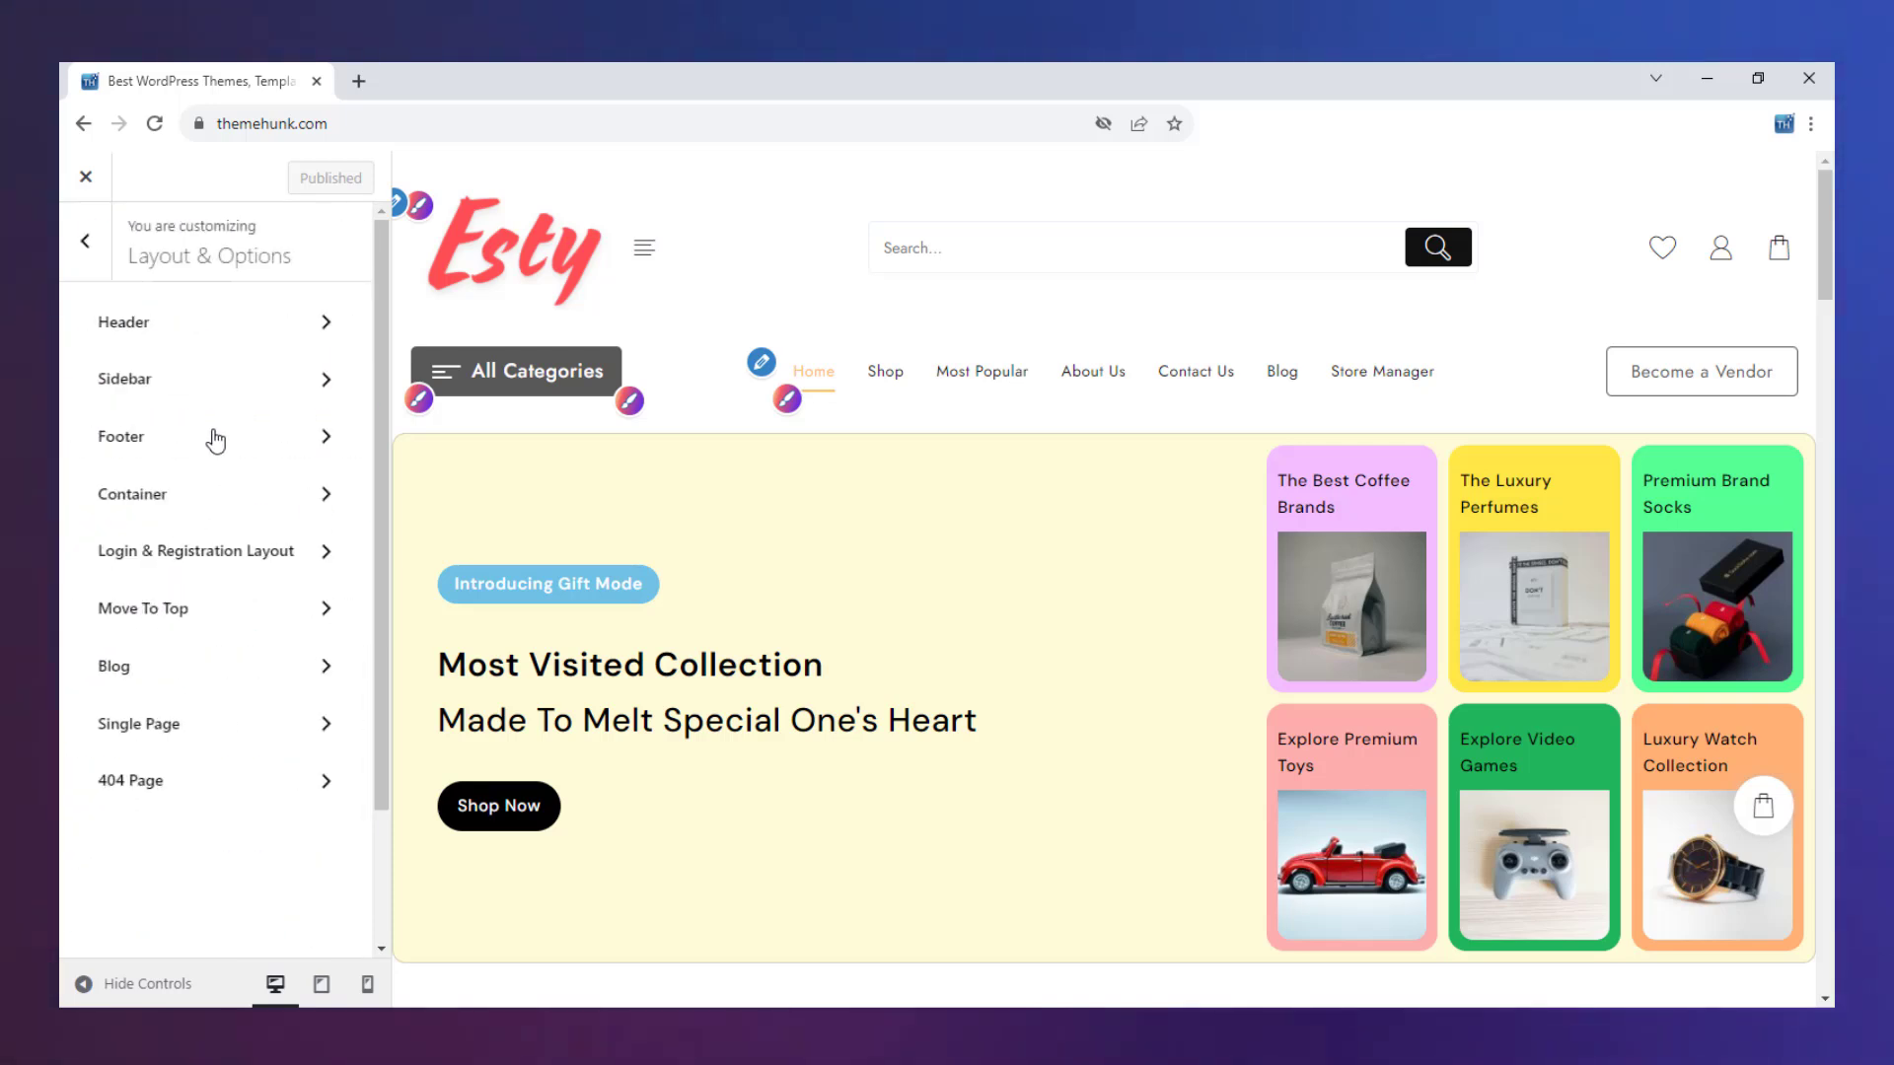
left_click(240, 337)
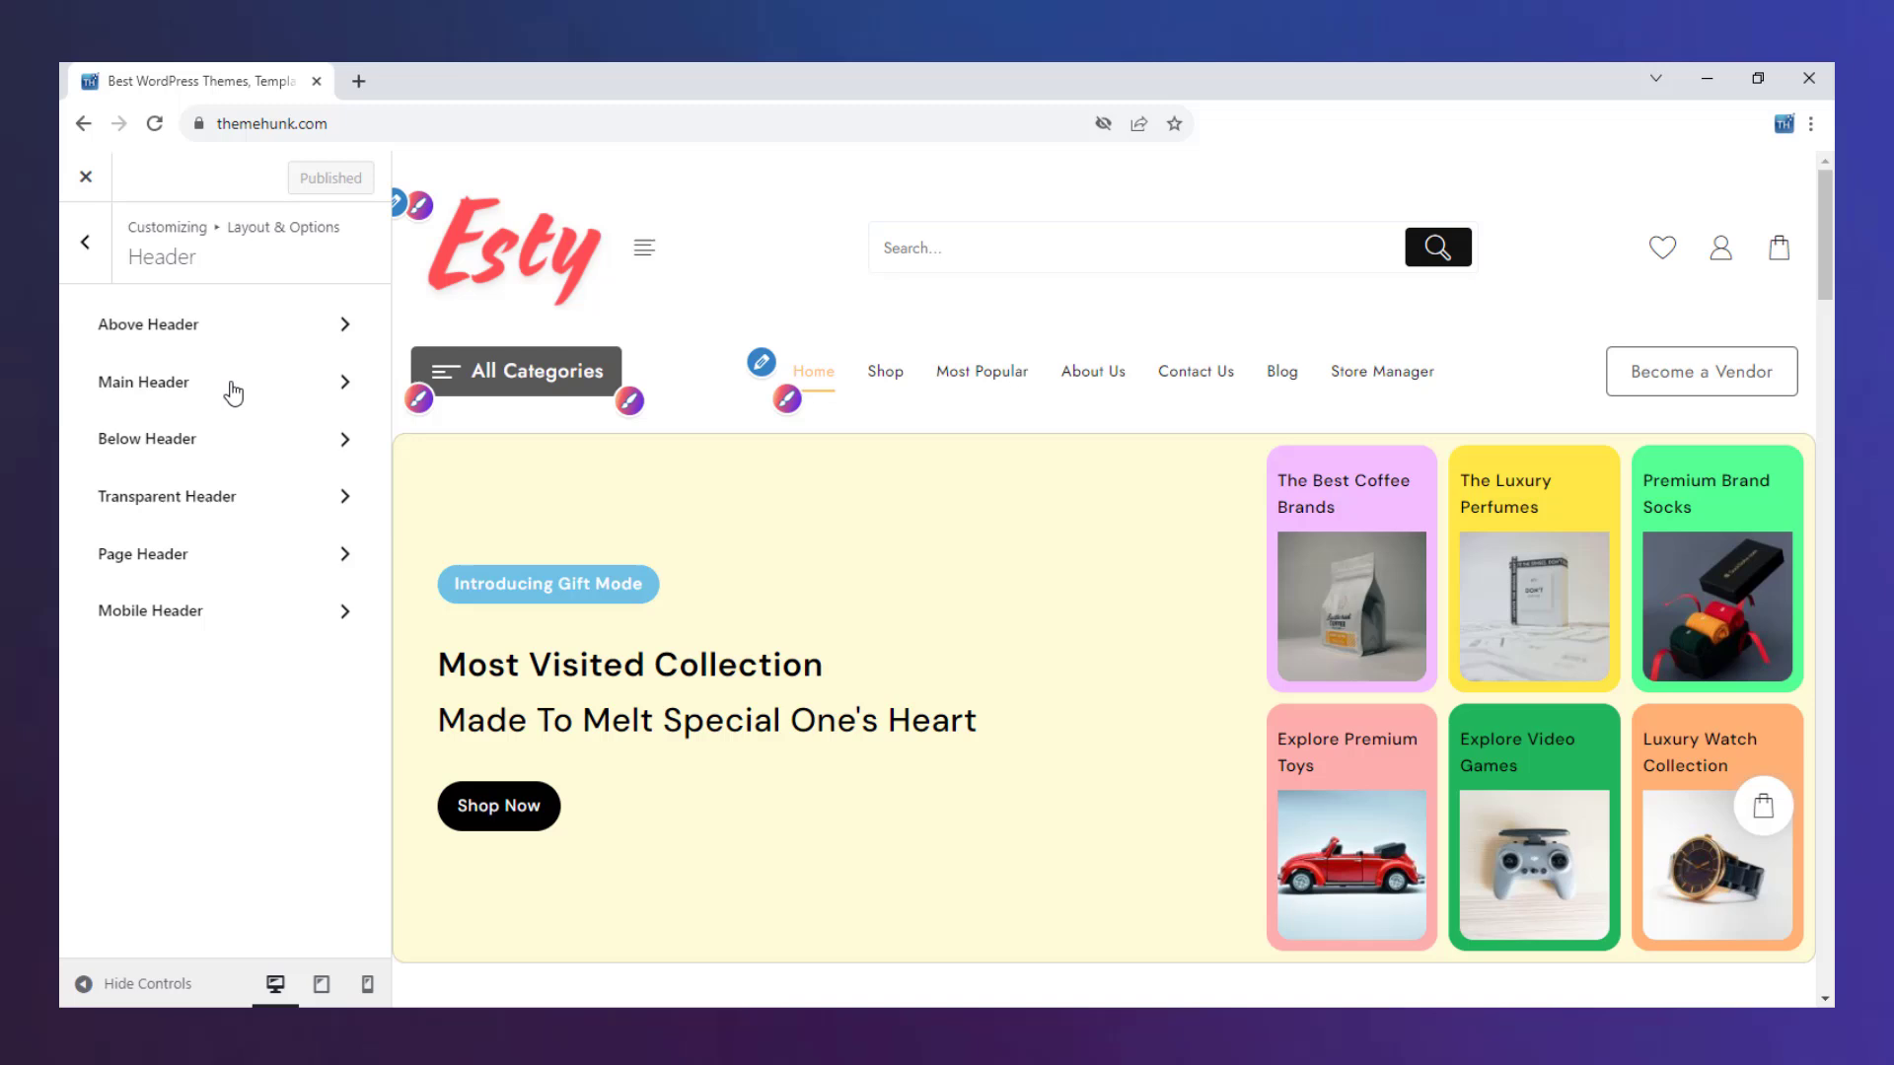
left_click(233, 392)
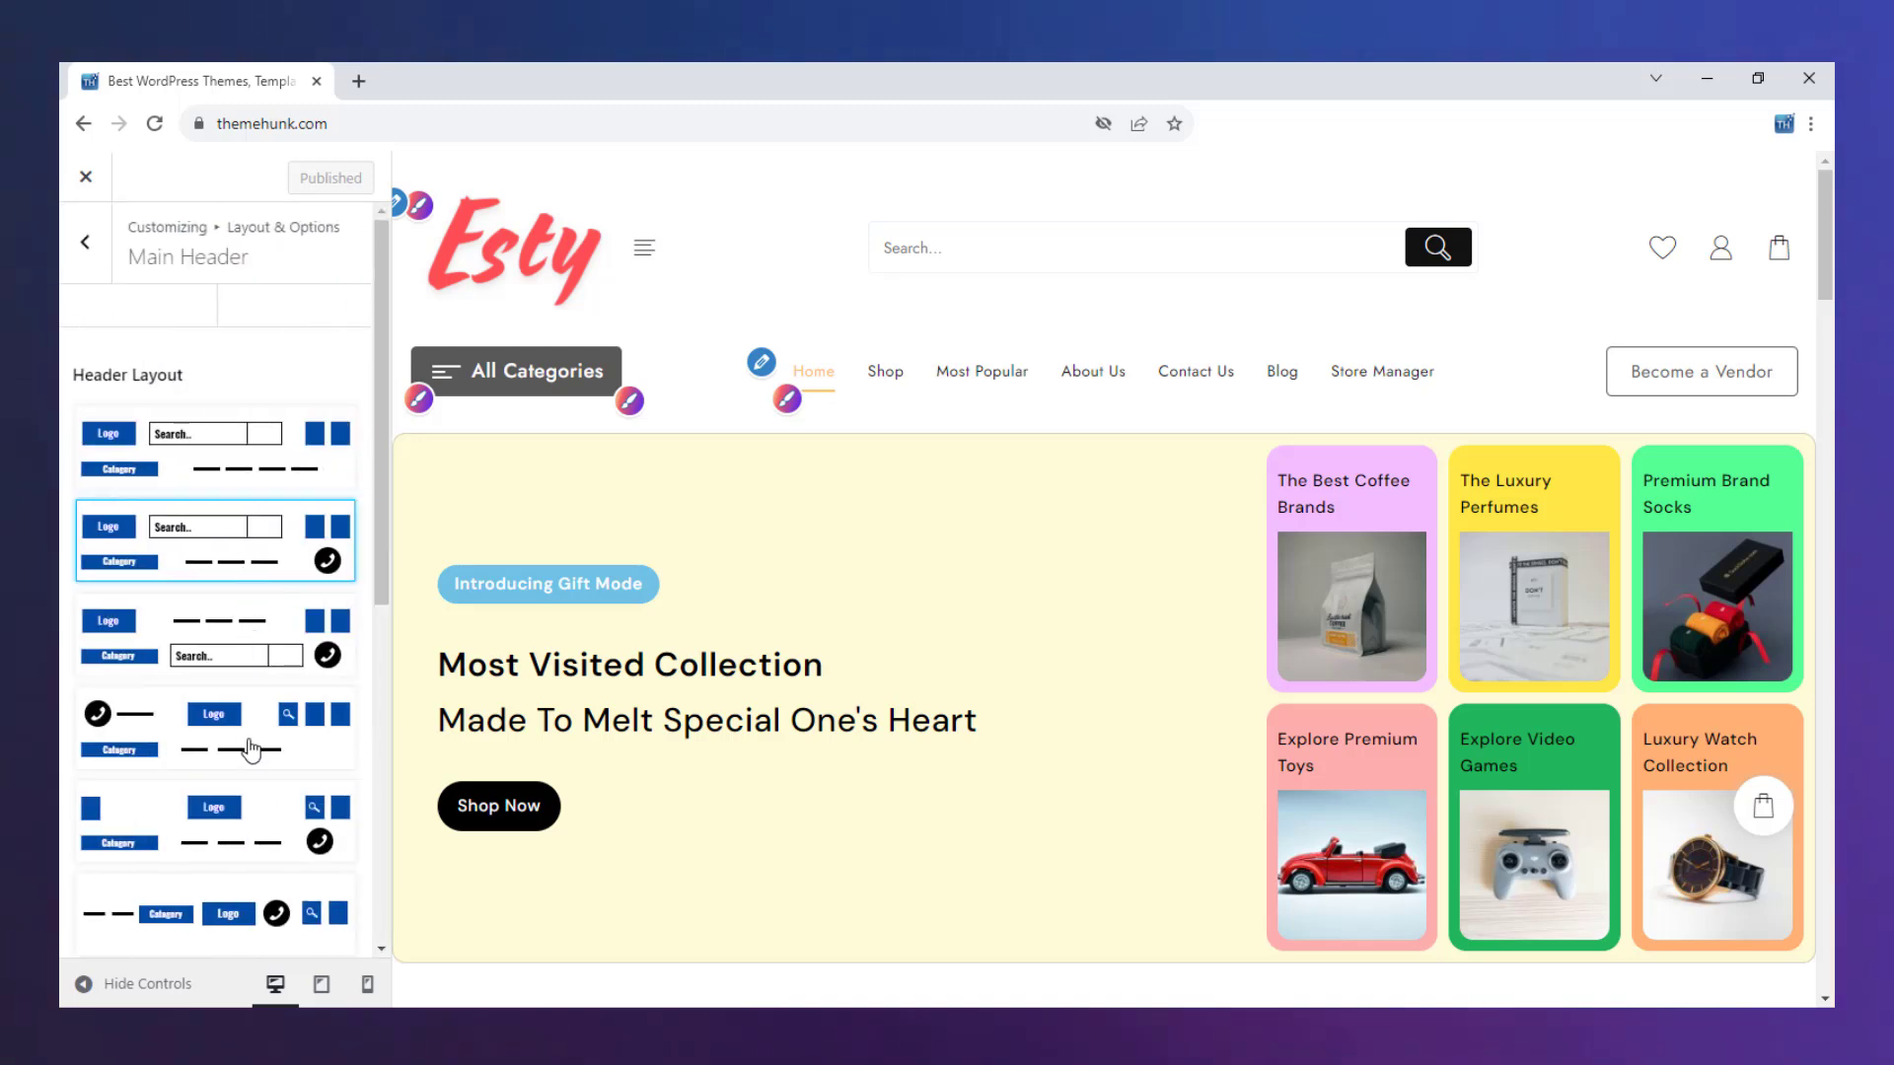
scroll(264, 798, "down", 5)
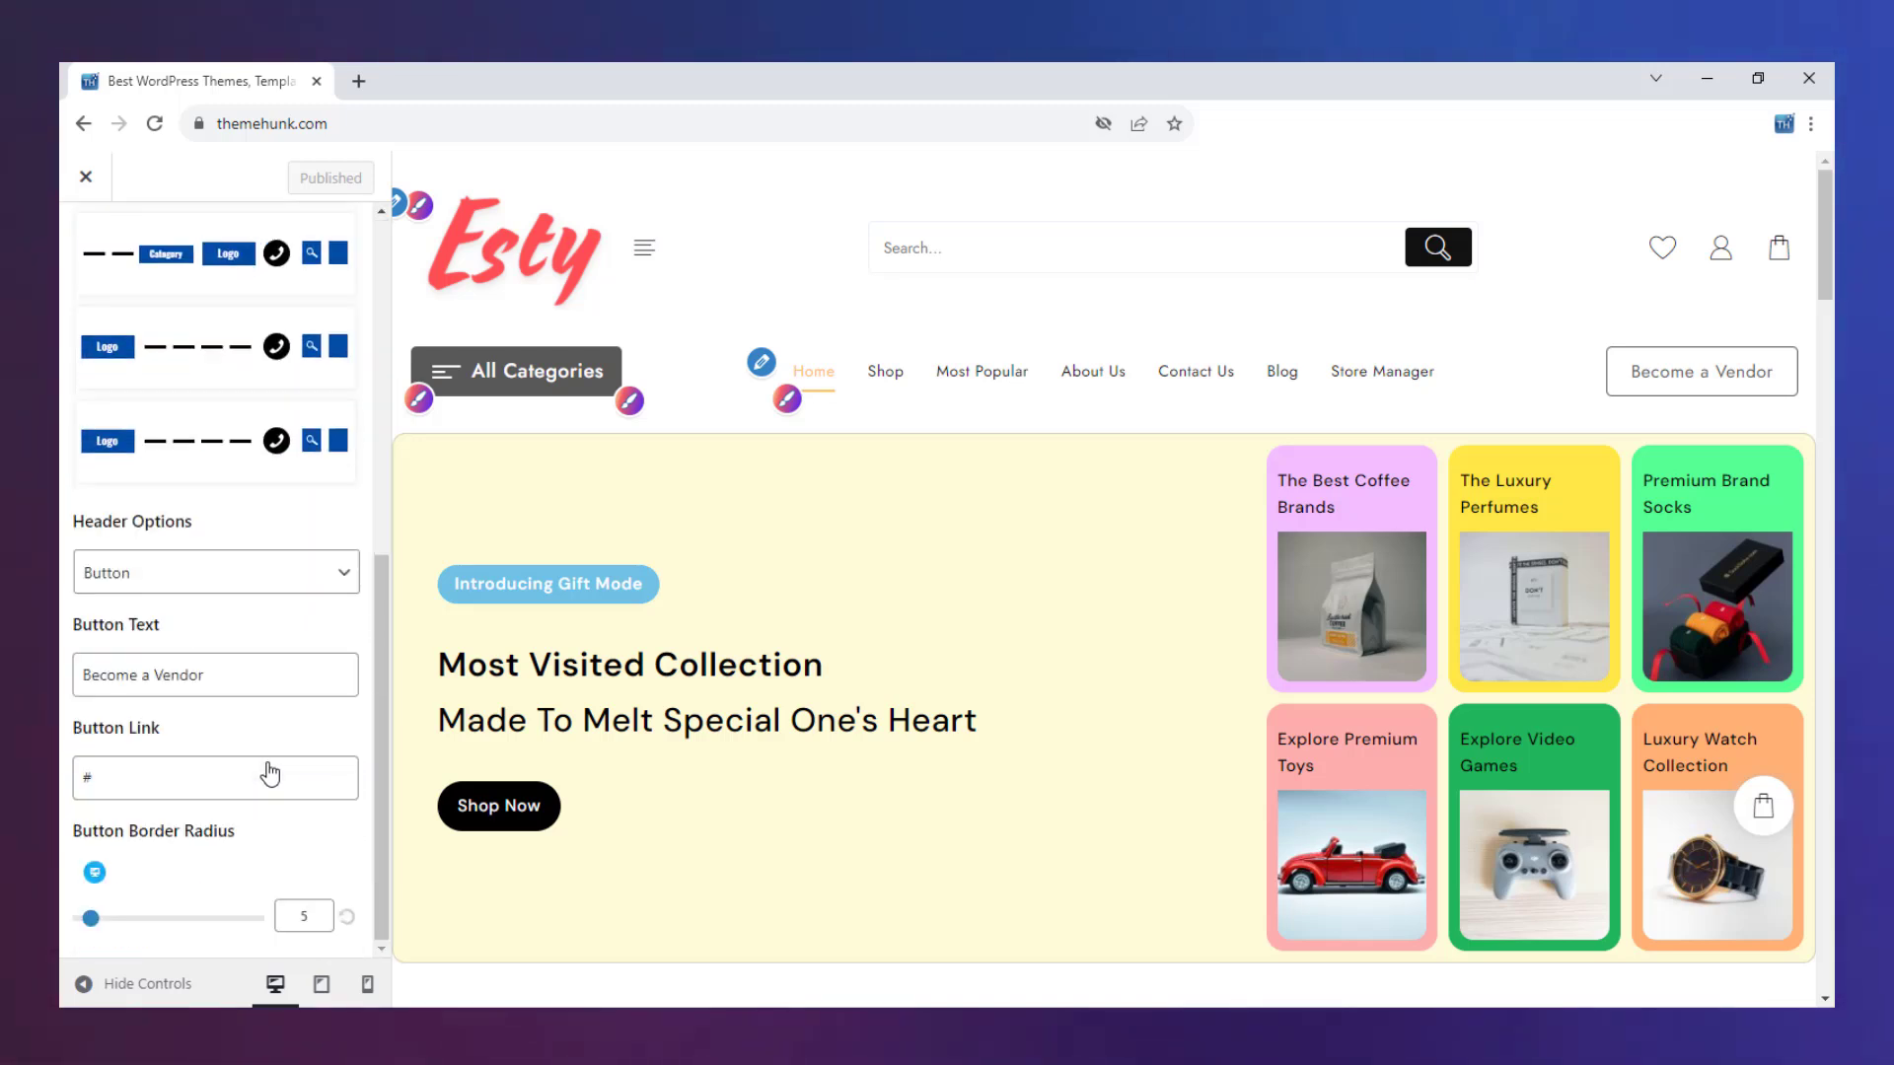
scroll(262, 774, "up", 5)
left_click(85, 241)
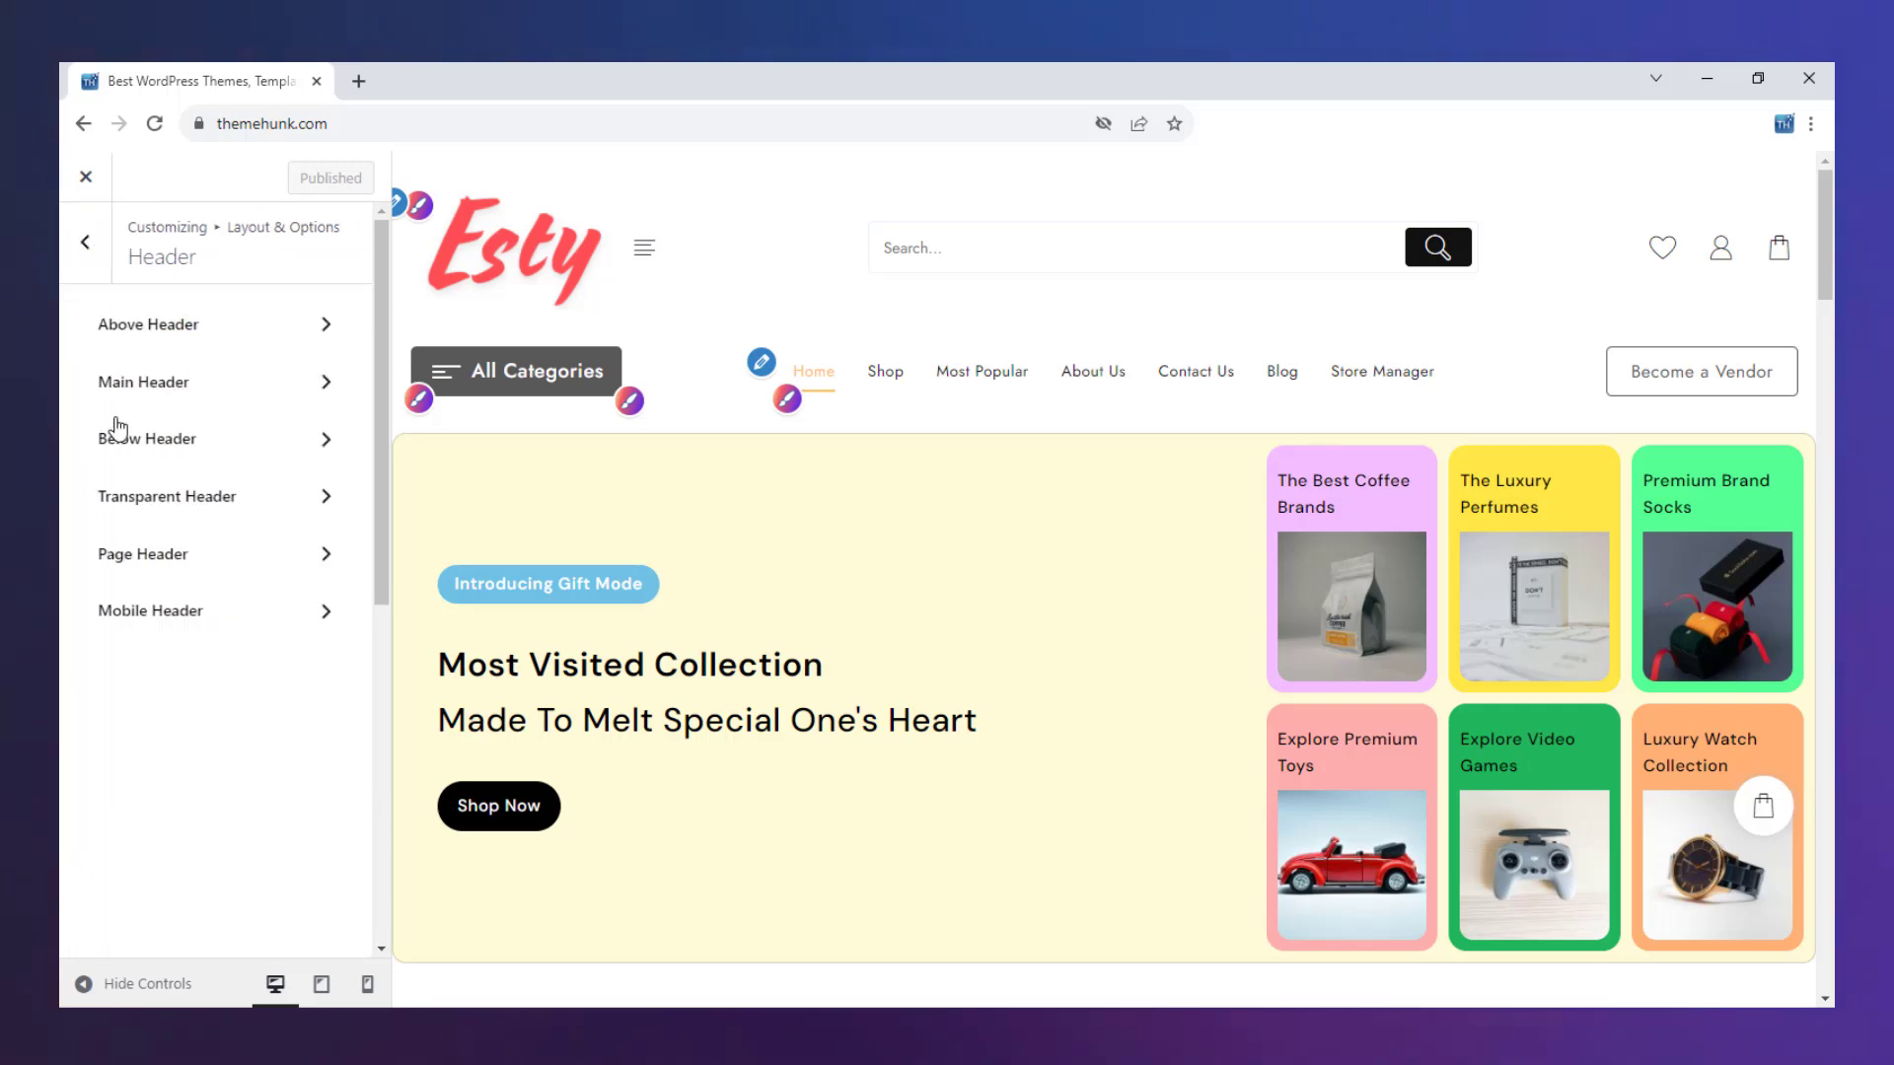
left_click(85, 242)
Browse the customizer's typography settings and title font list, leaving the font unchanged
left_click(85, 240)
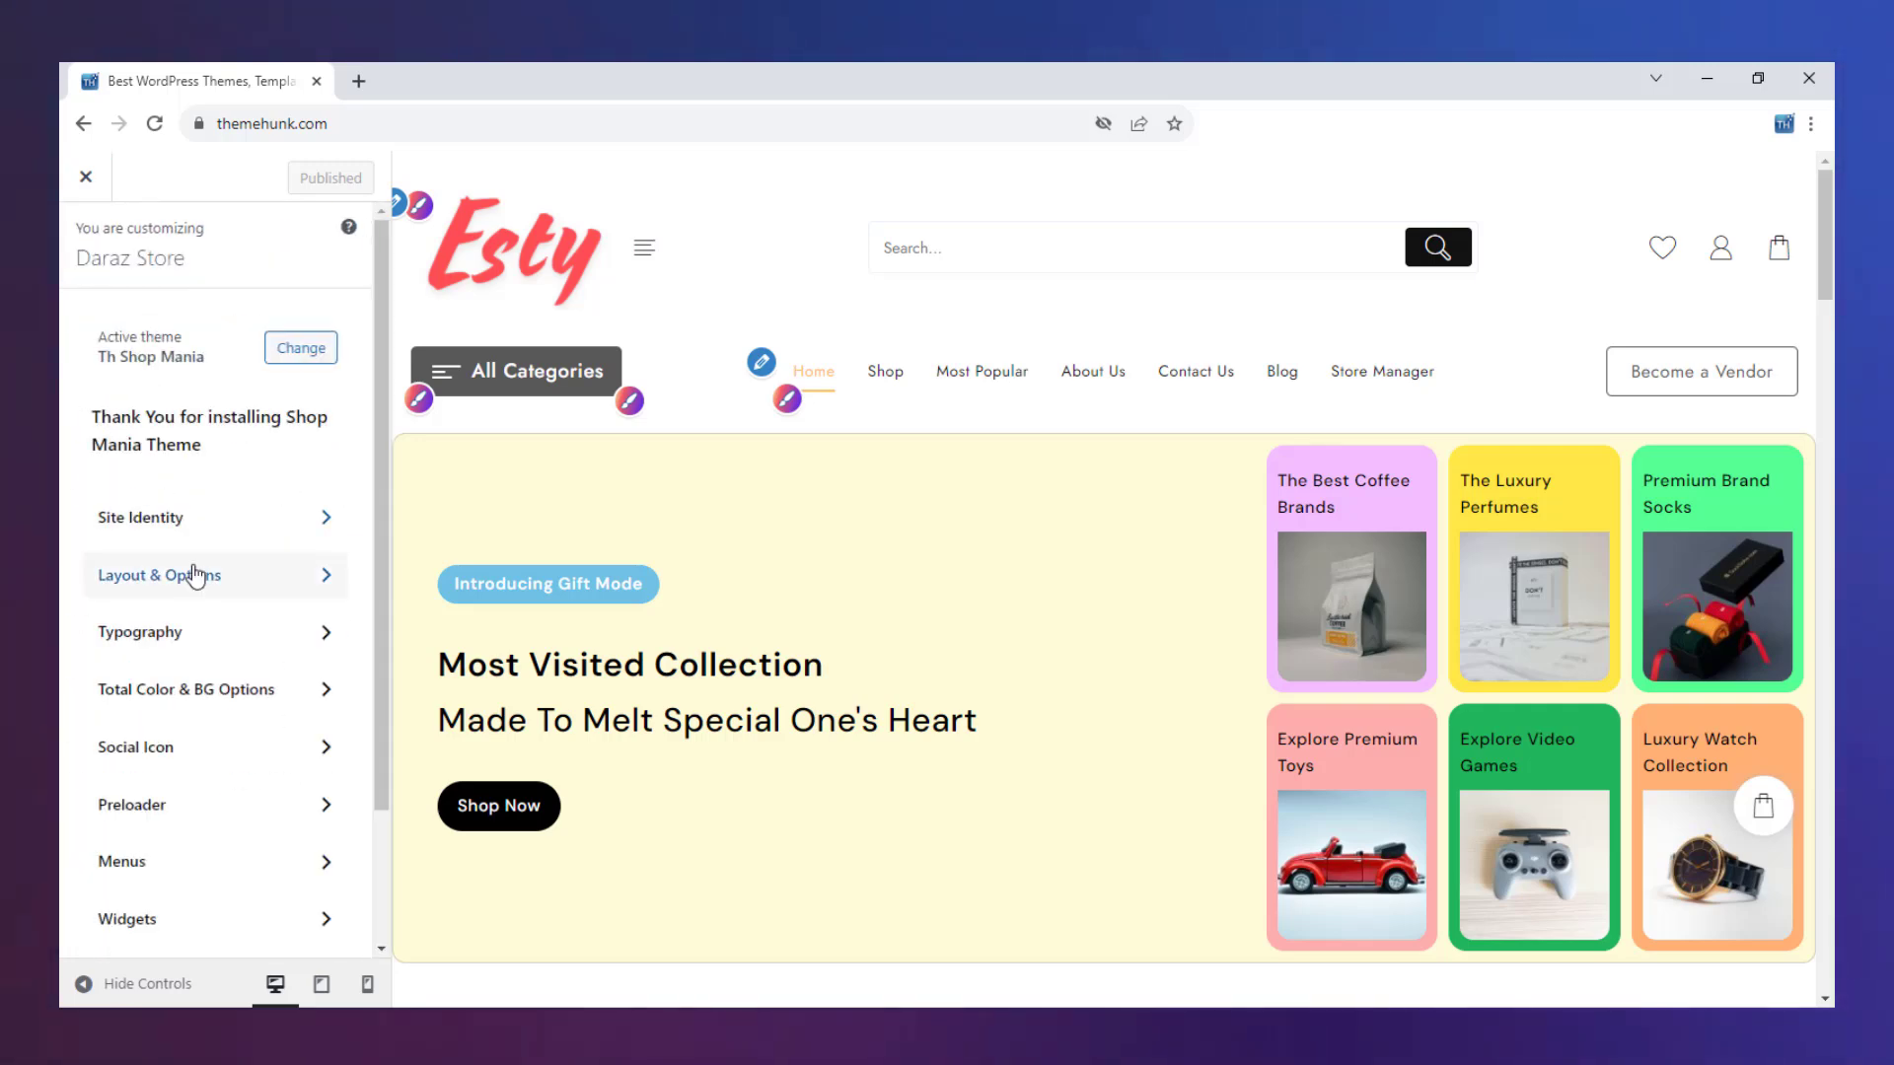
left_click(197, 636)
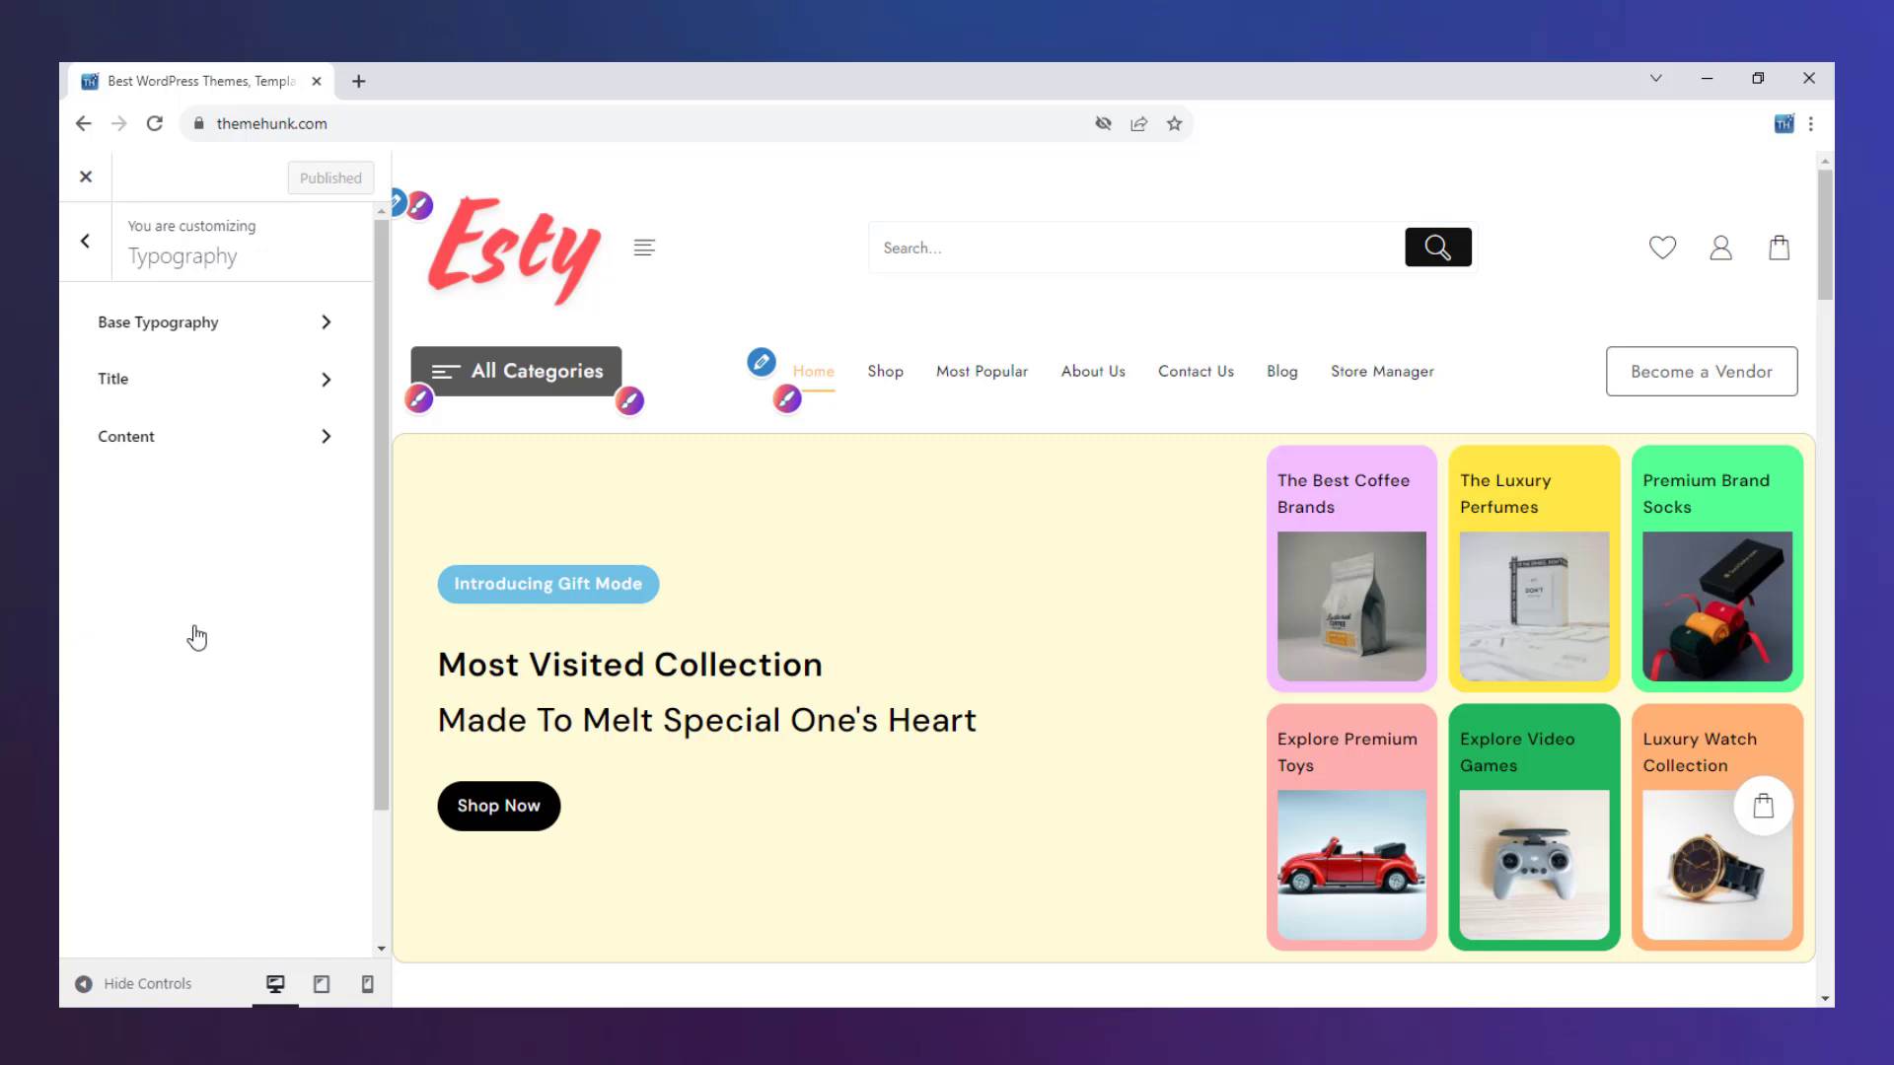
left_click(170, 340)
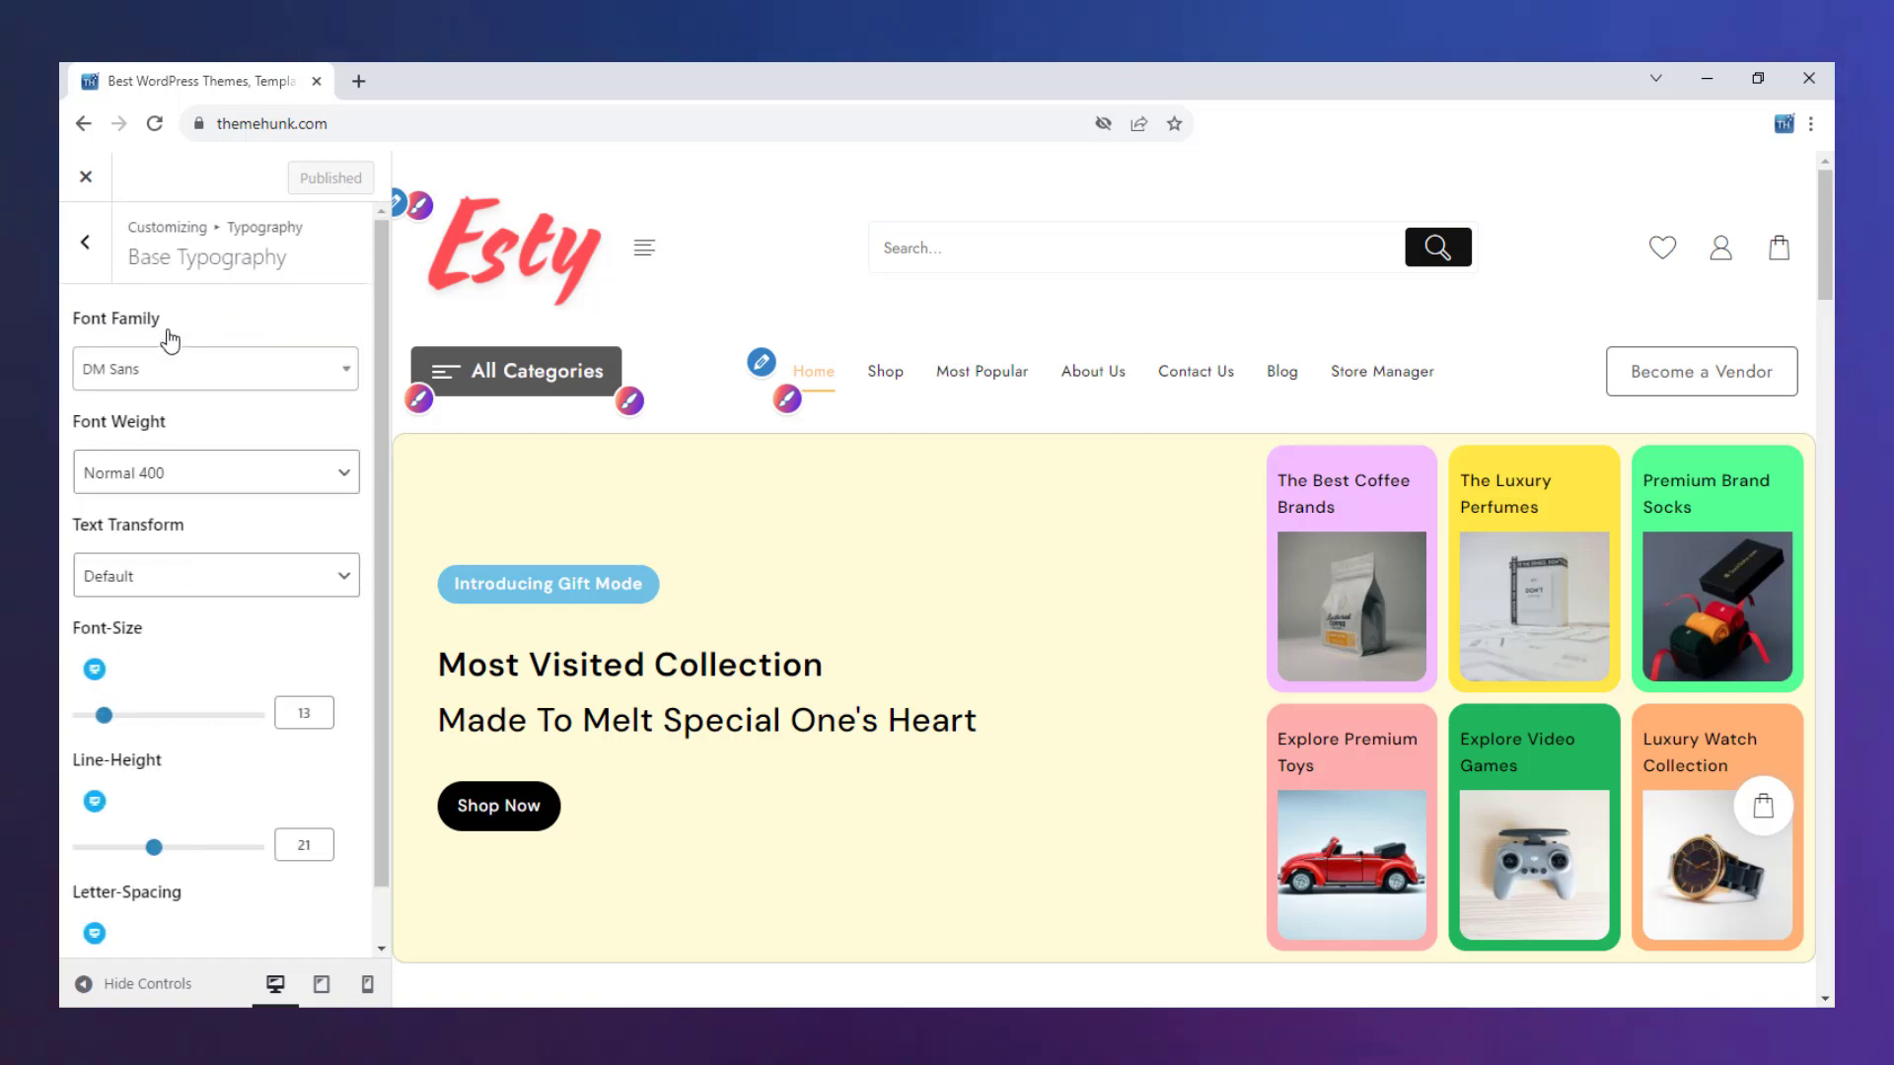
left_click(180, 373)
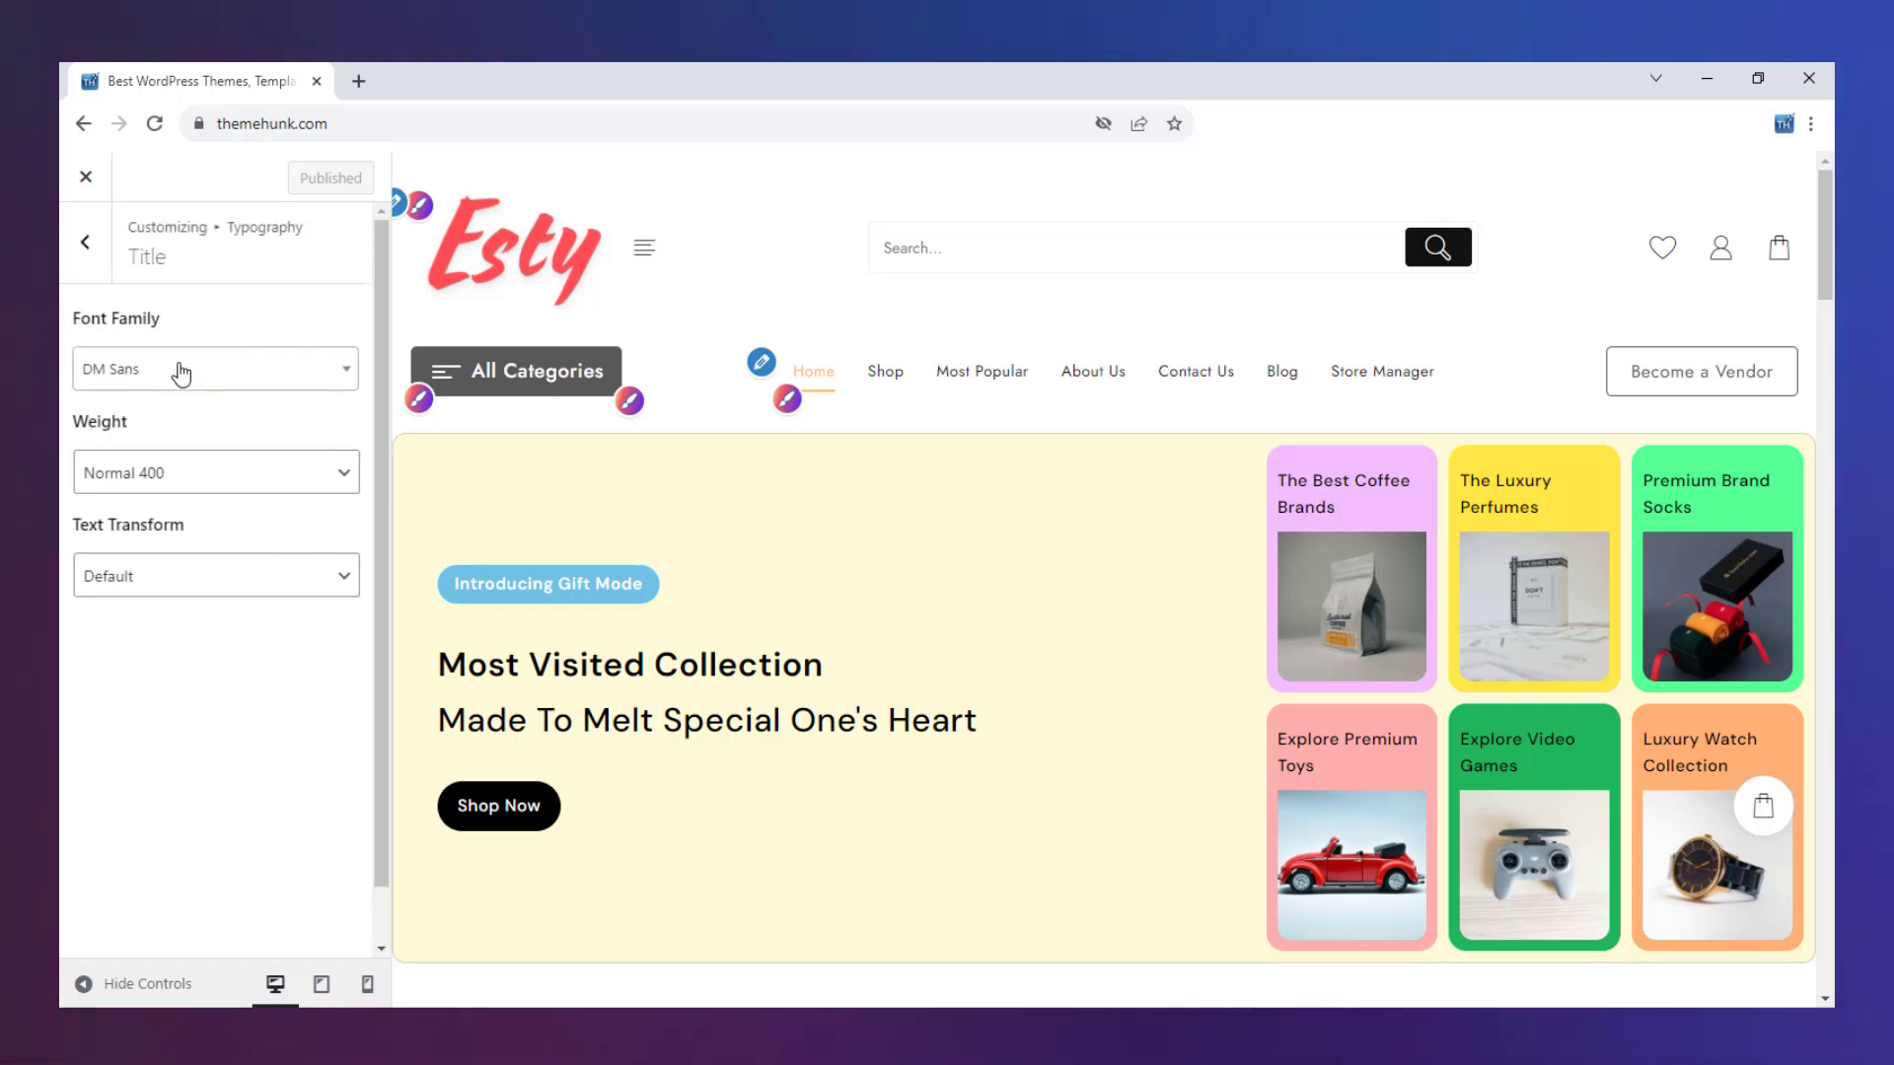
left_click(85, 242)
left_click(218, 317)
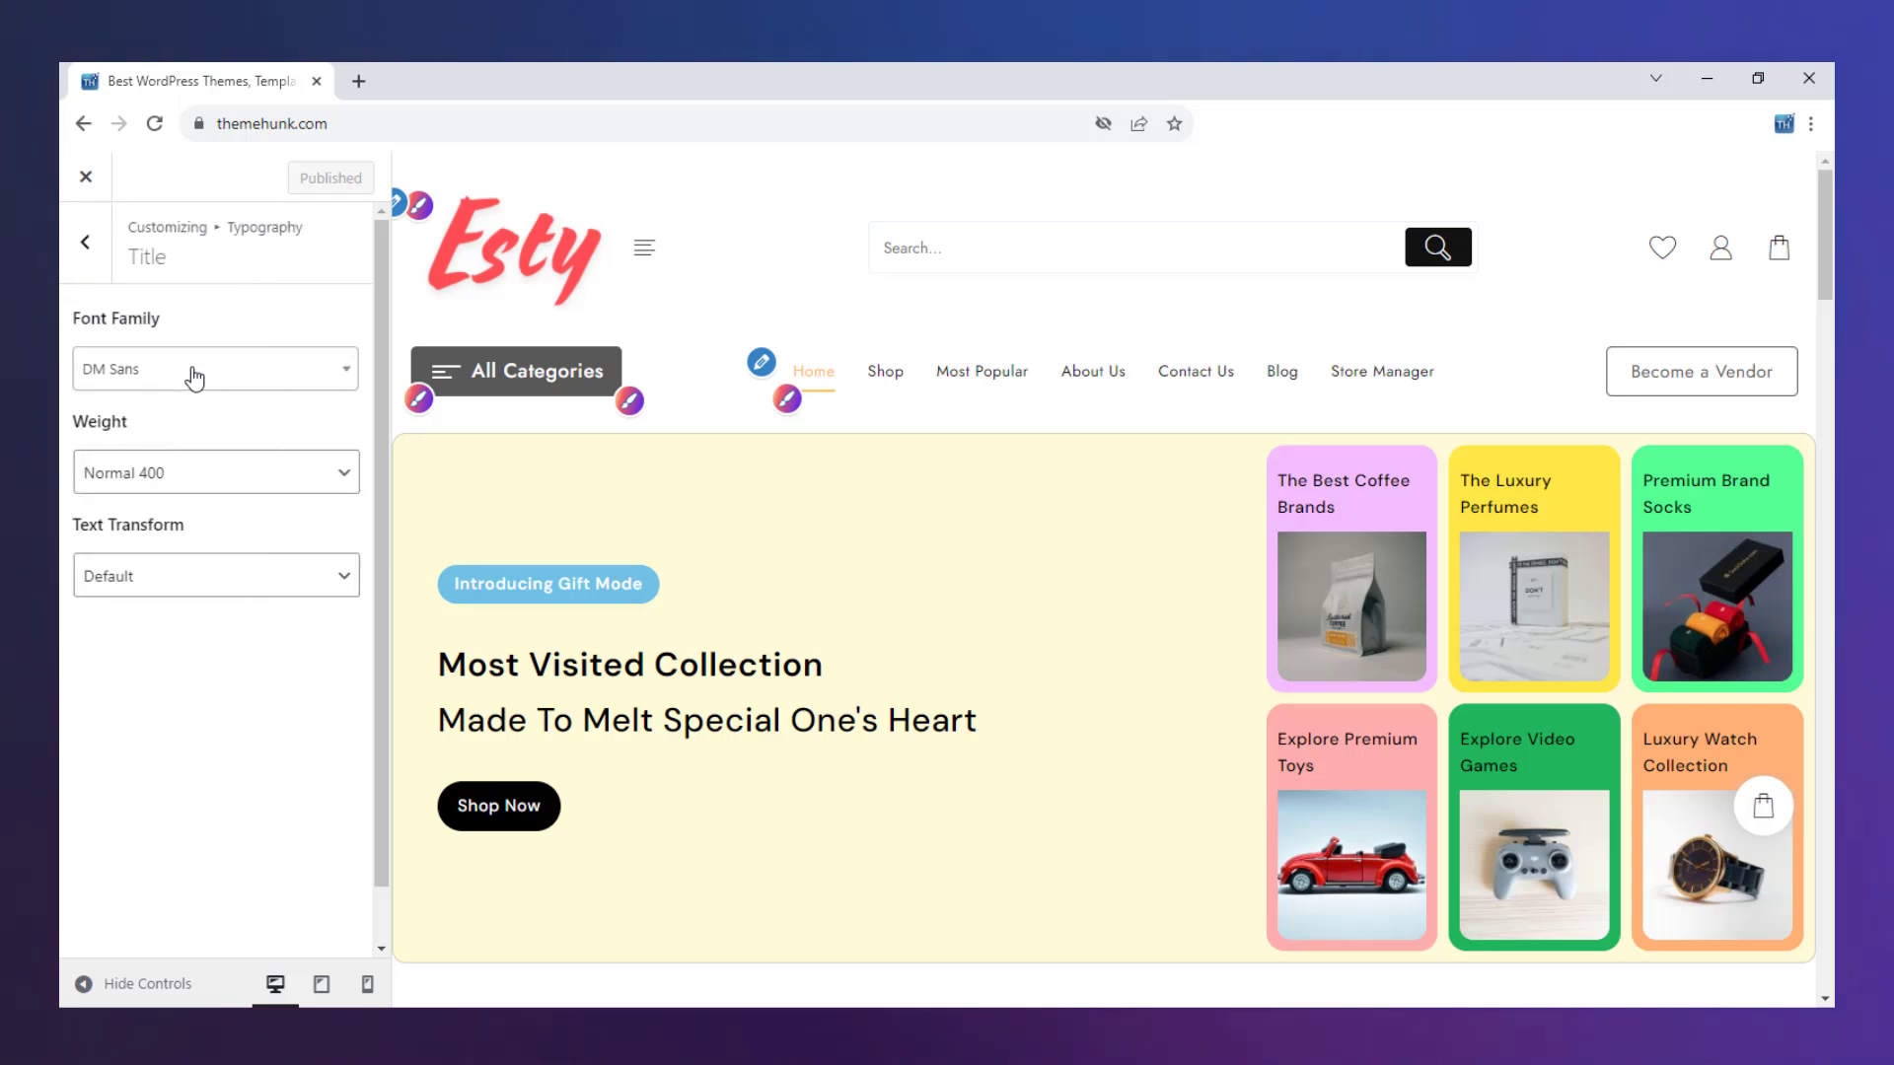
left_click(194, 378)
scroll(147, 566, "down", 10)
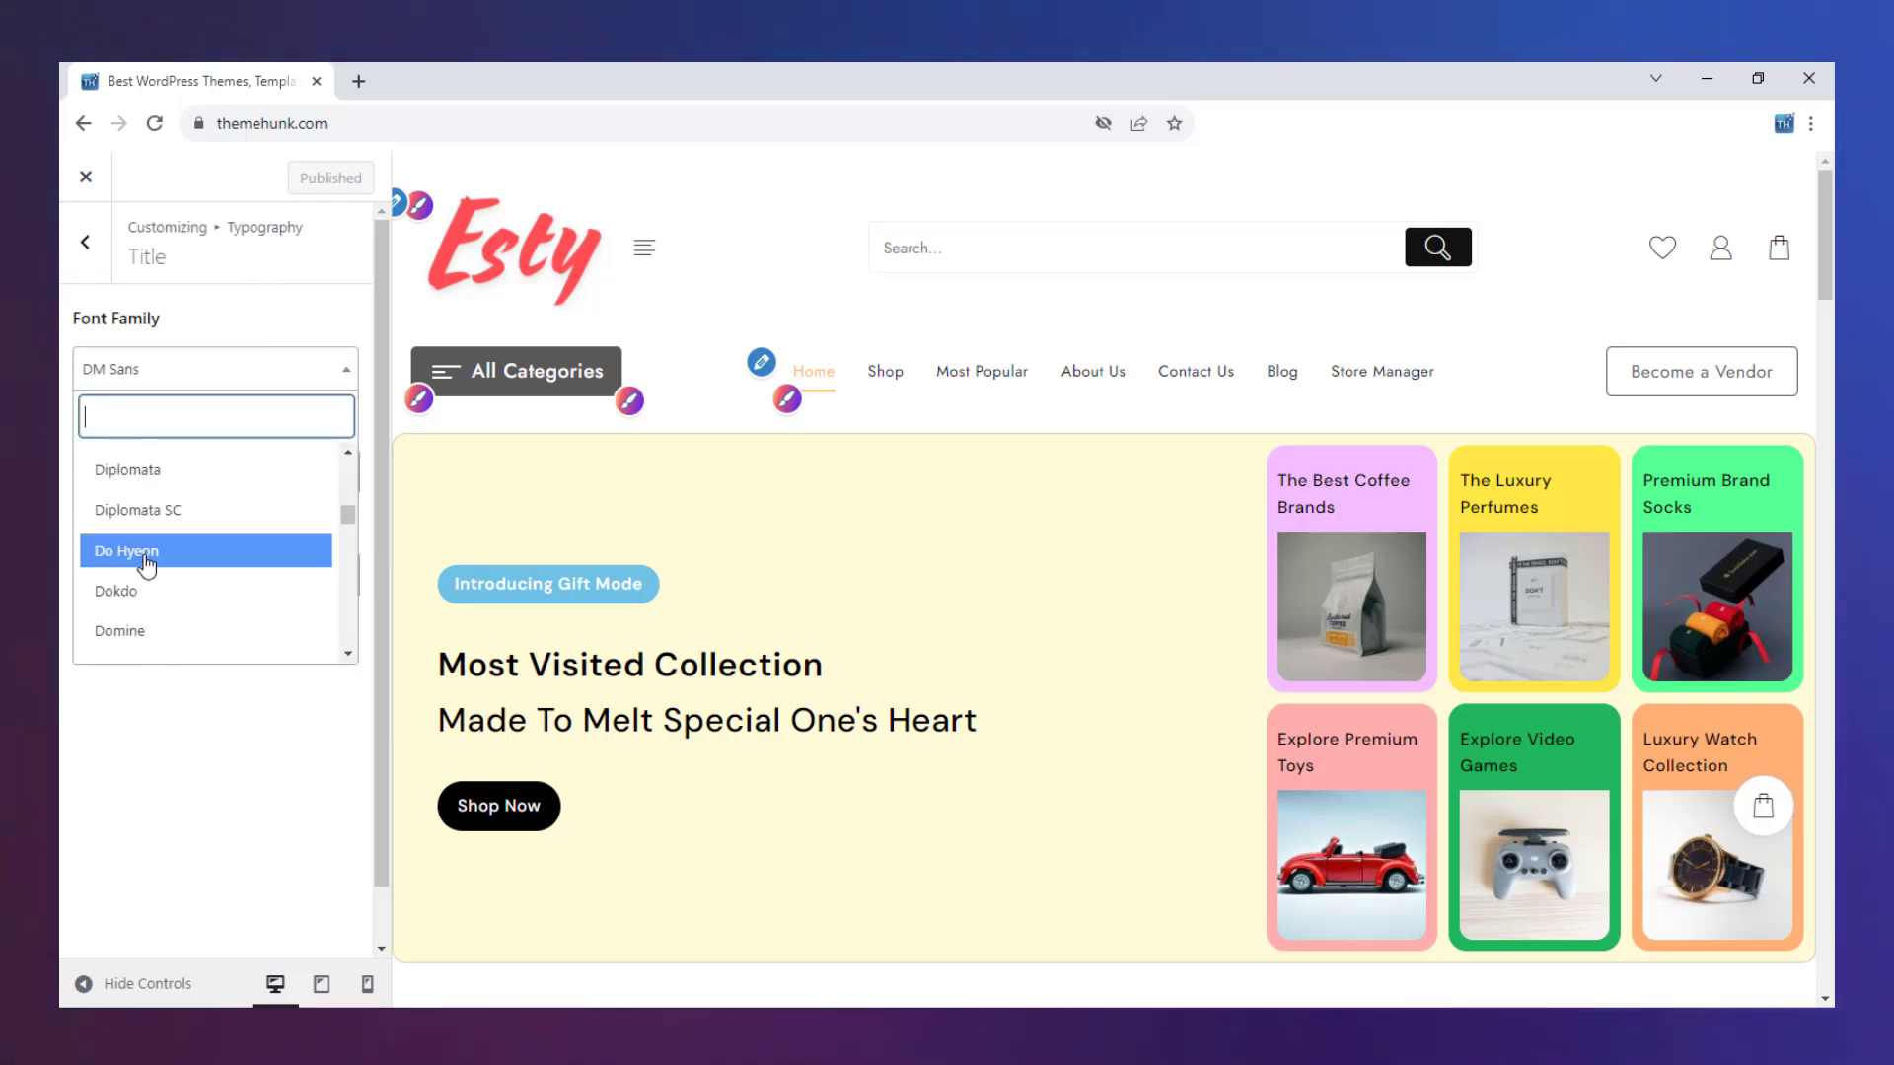
left_click(87, 241)
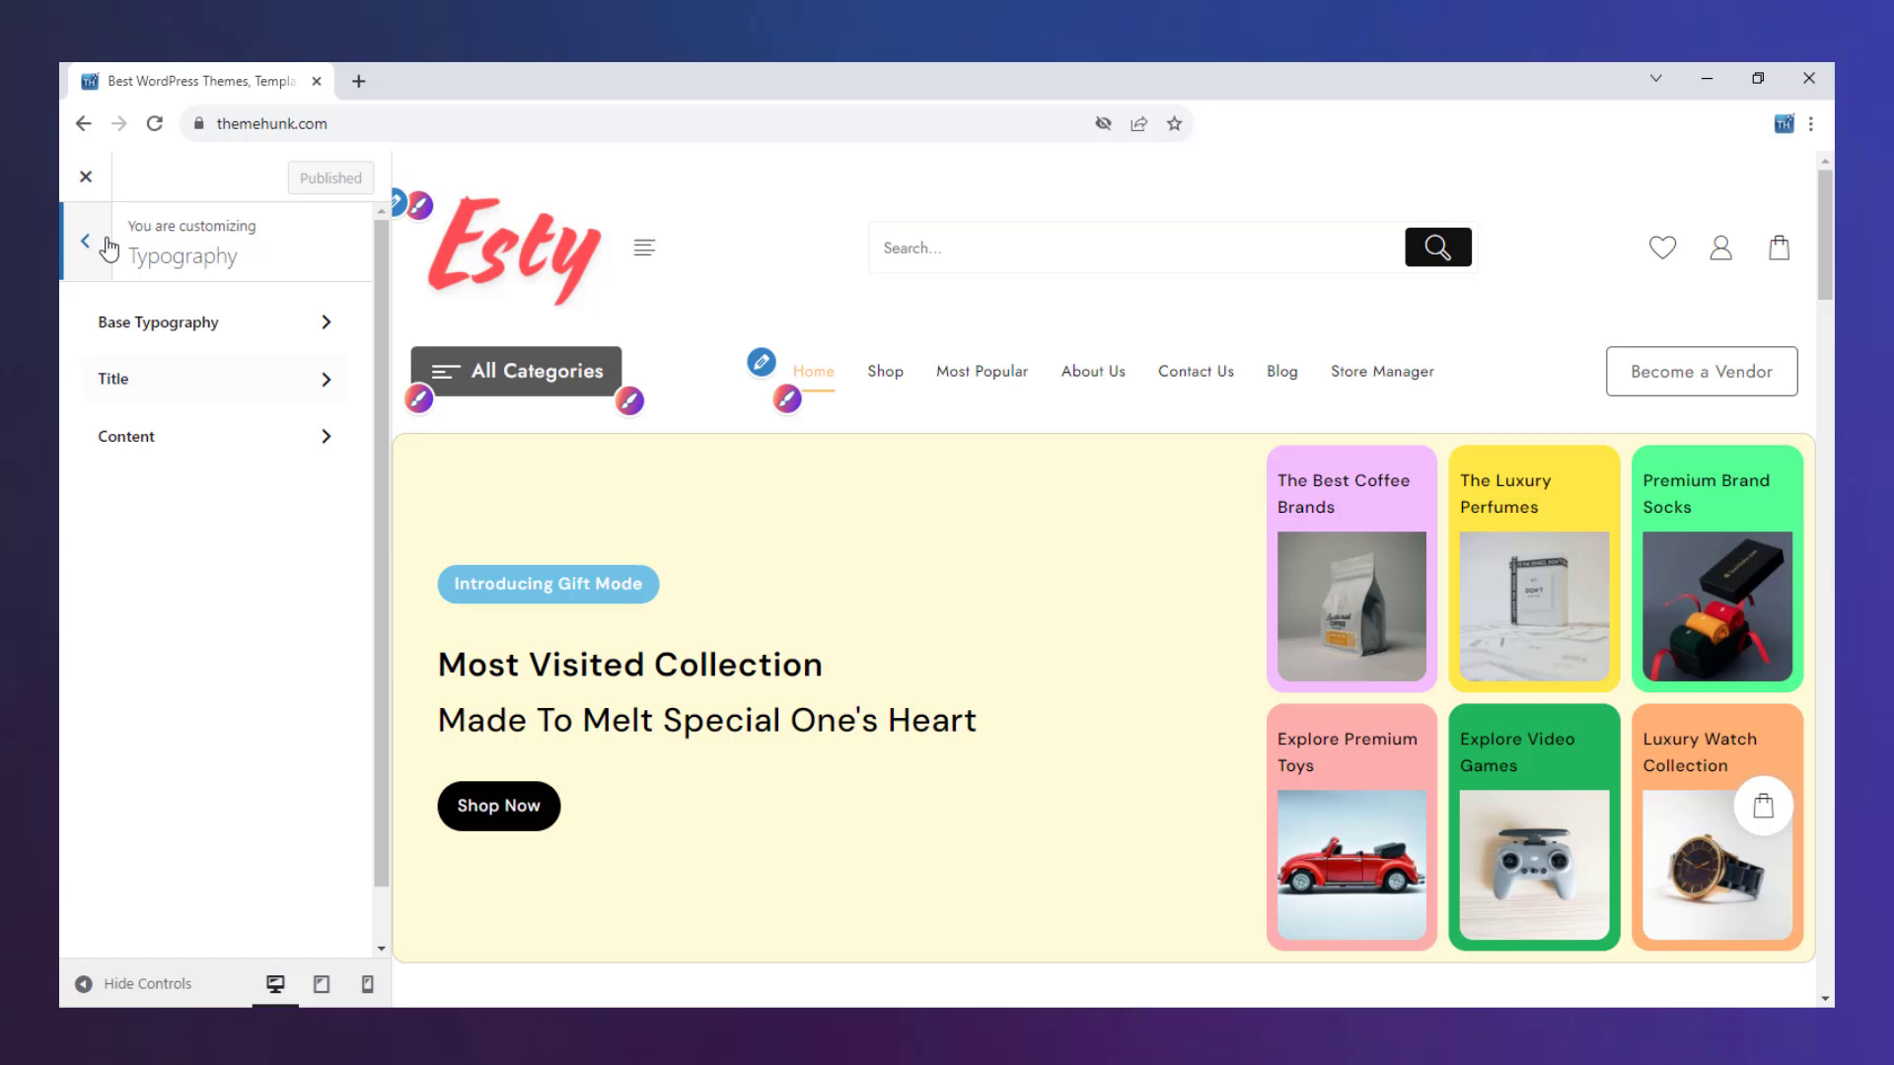
left_click(93, 241)
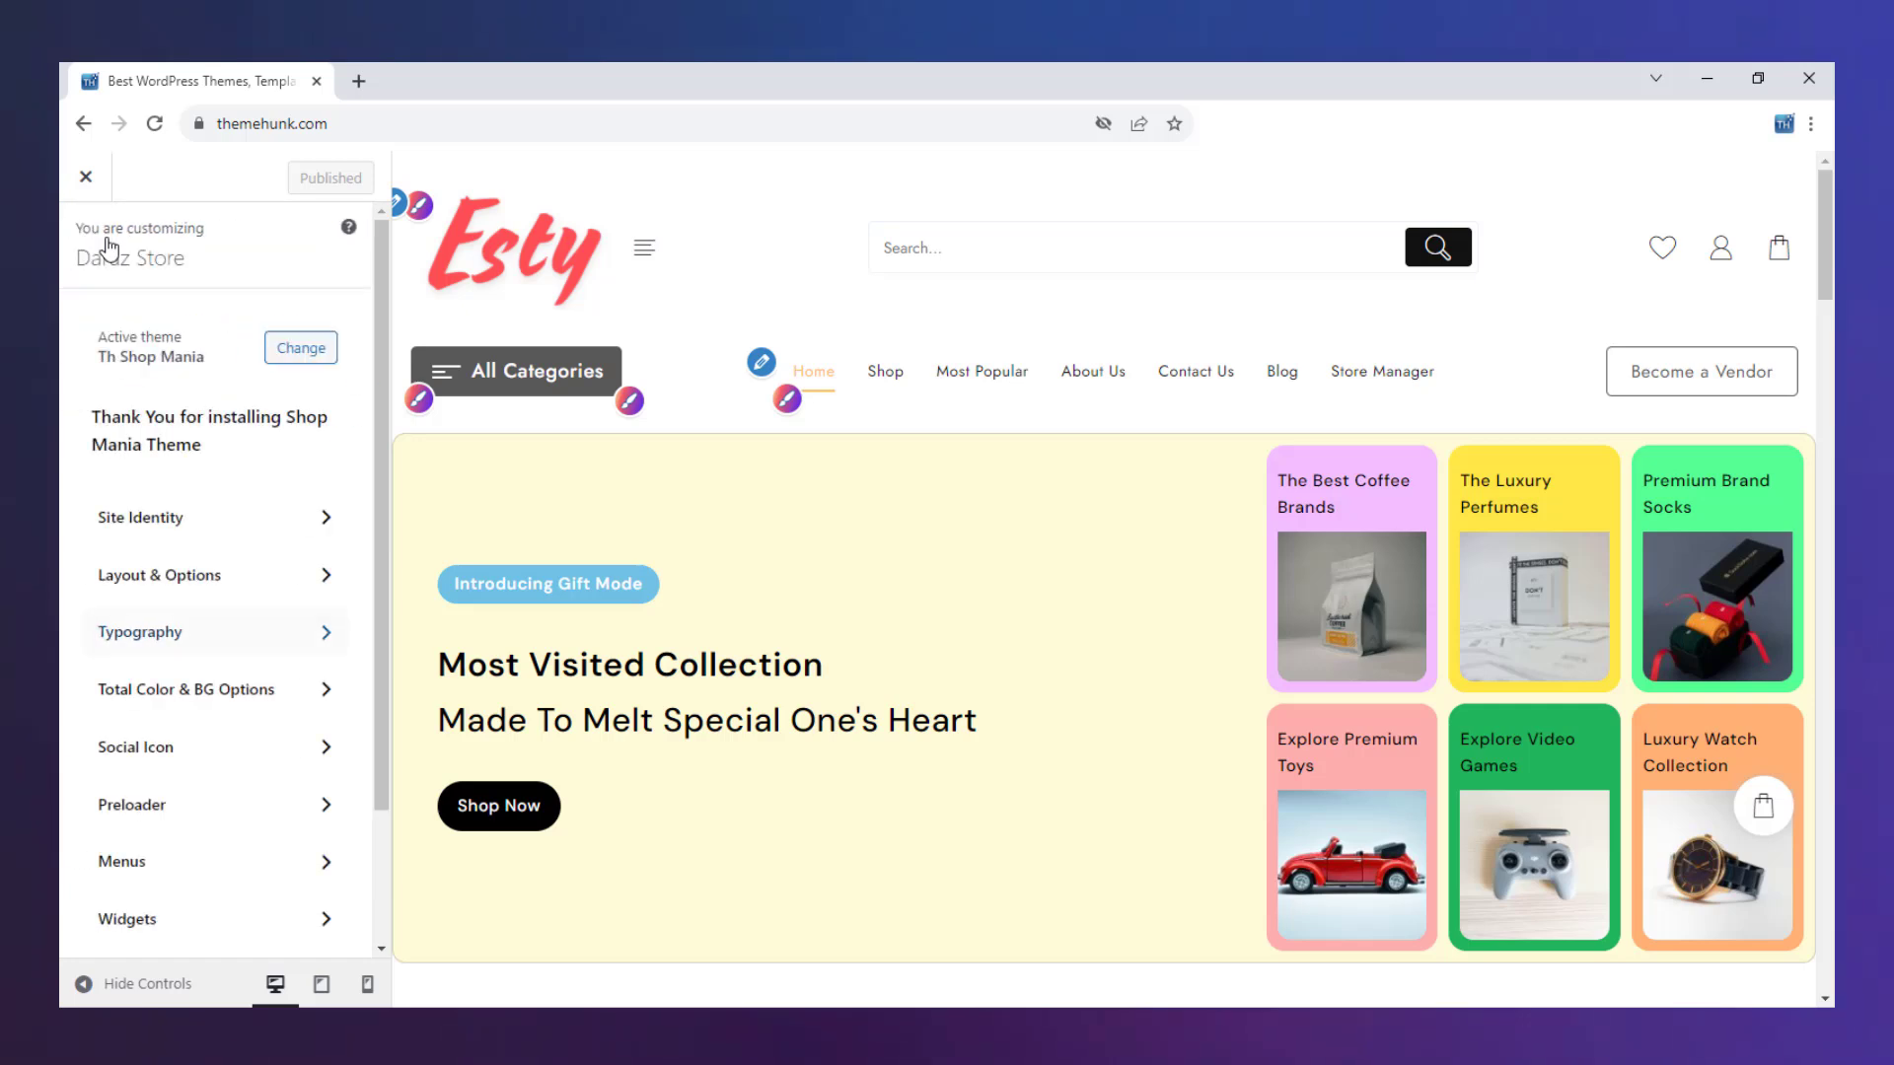
Look through the Global Colors and Social Icon settings, then scroll down the customizer list
left_click(163, 682)
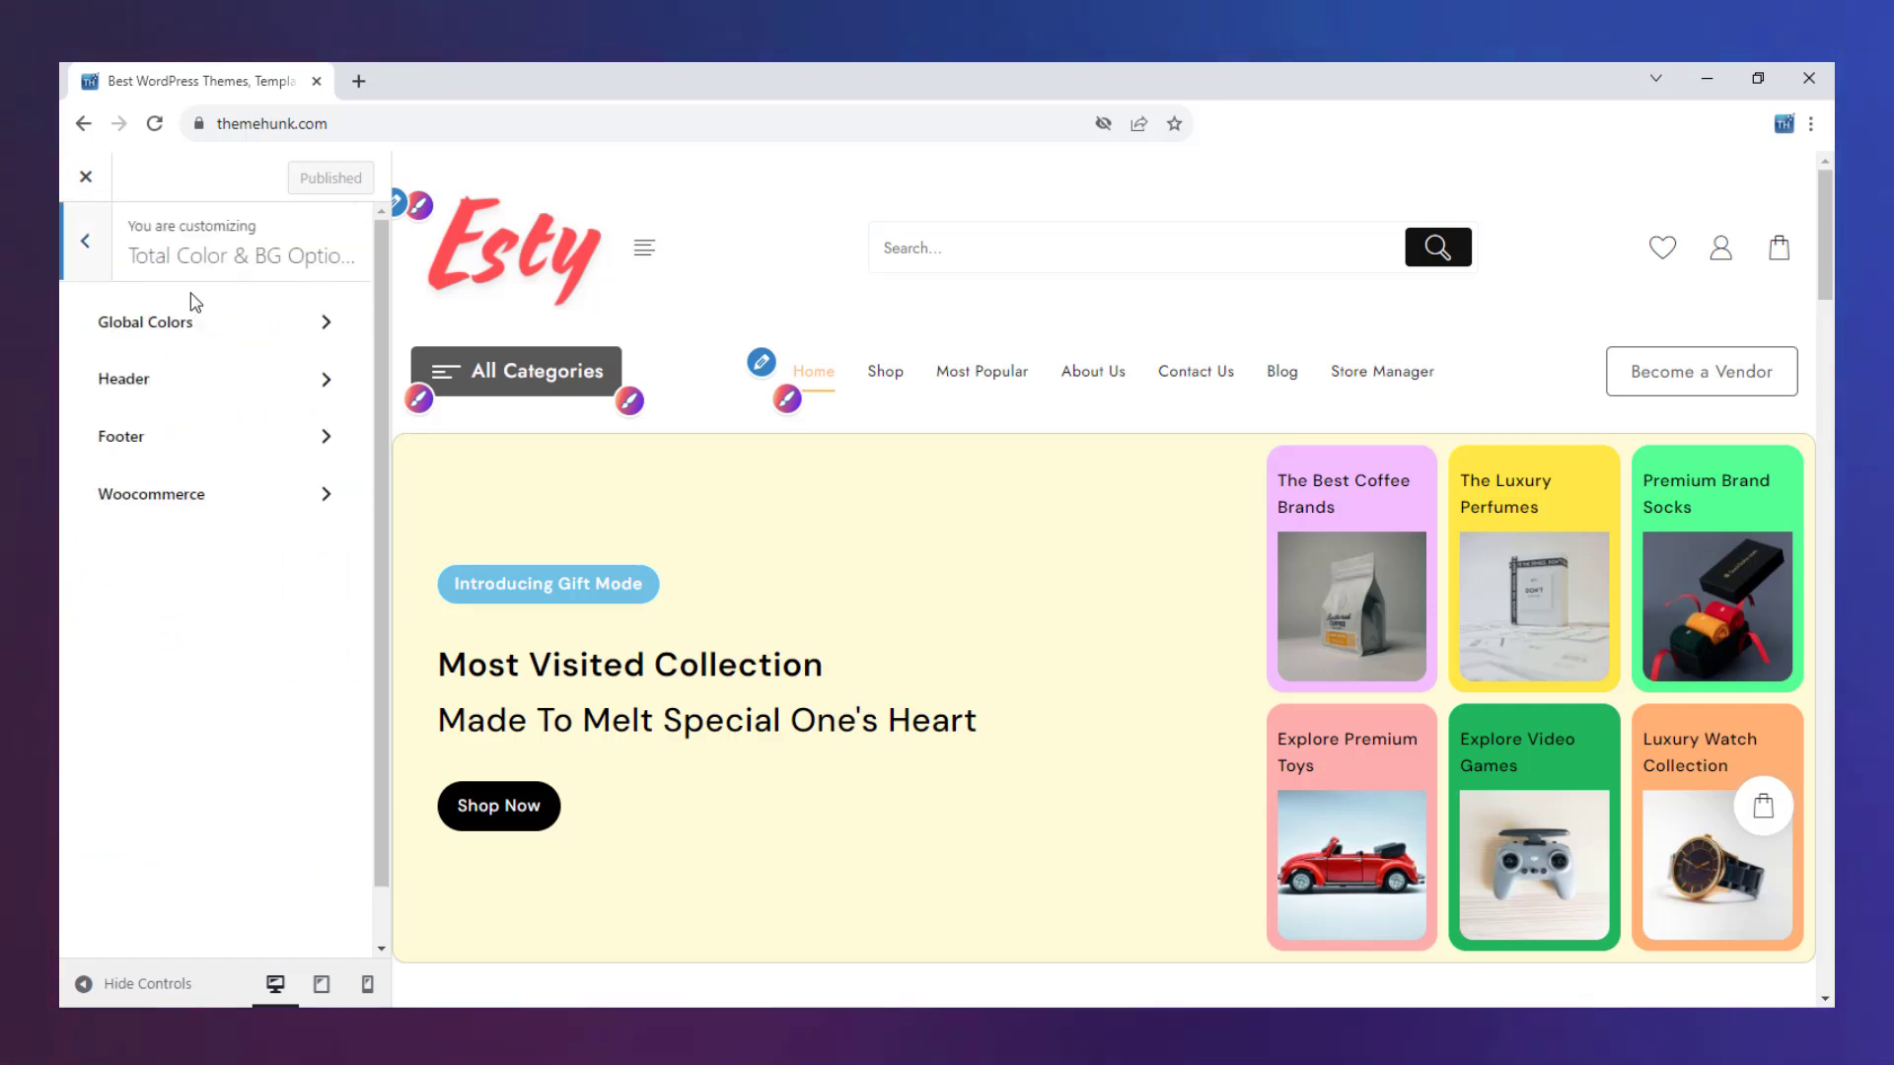
left_click(188, 329)
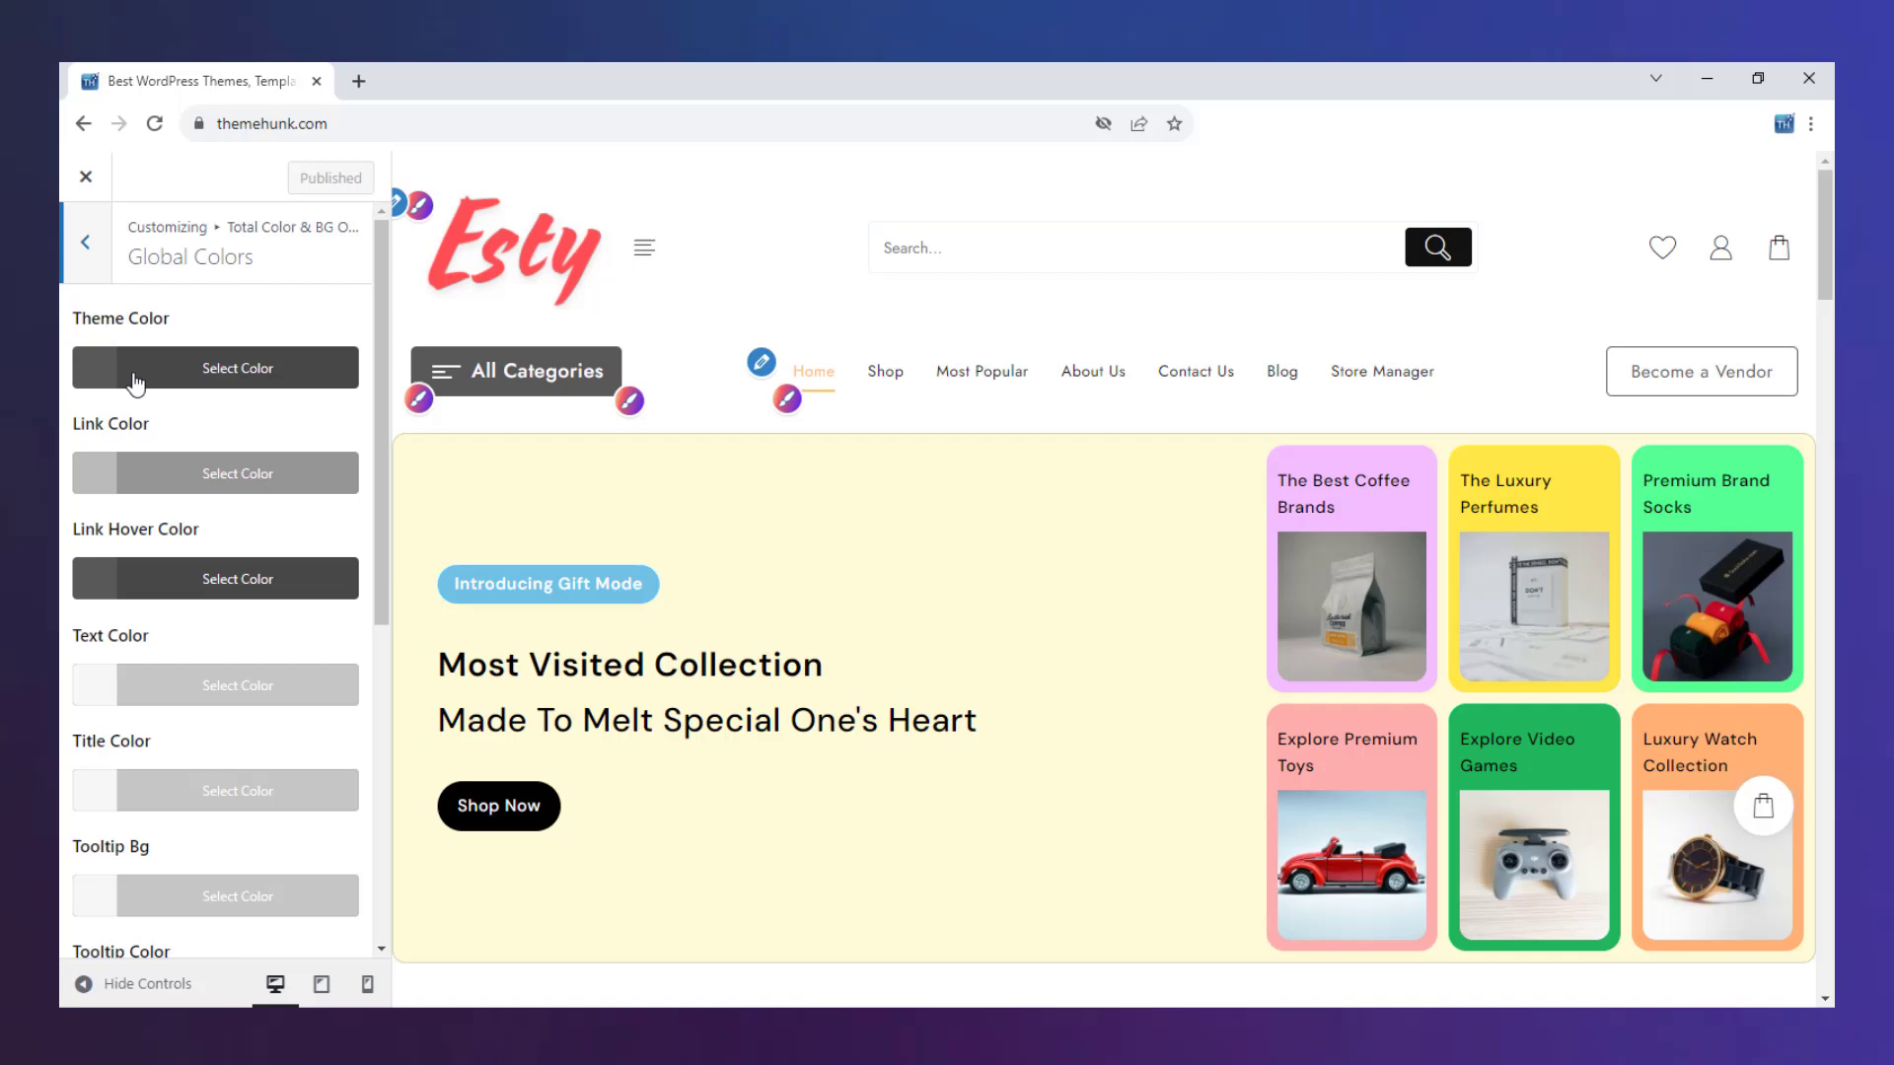
left_click(87, 245)
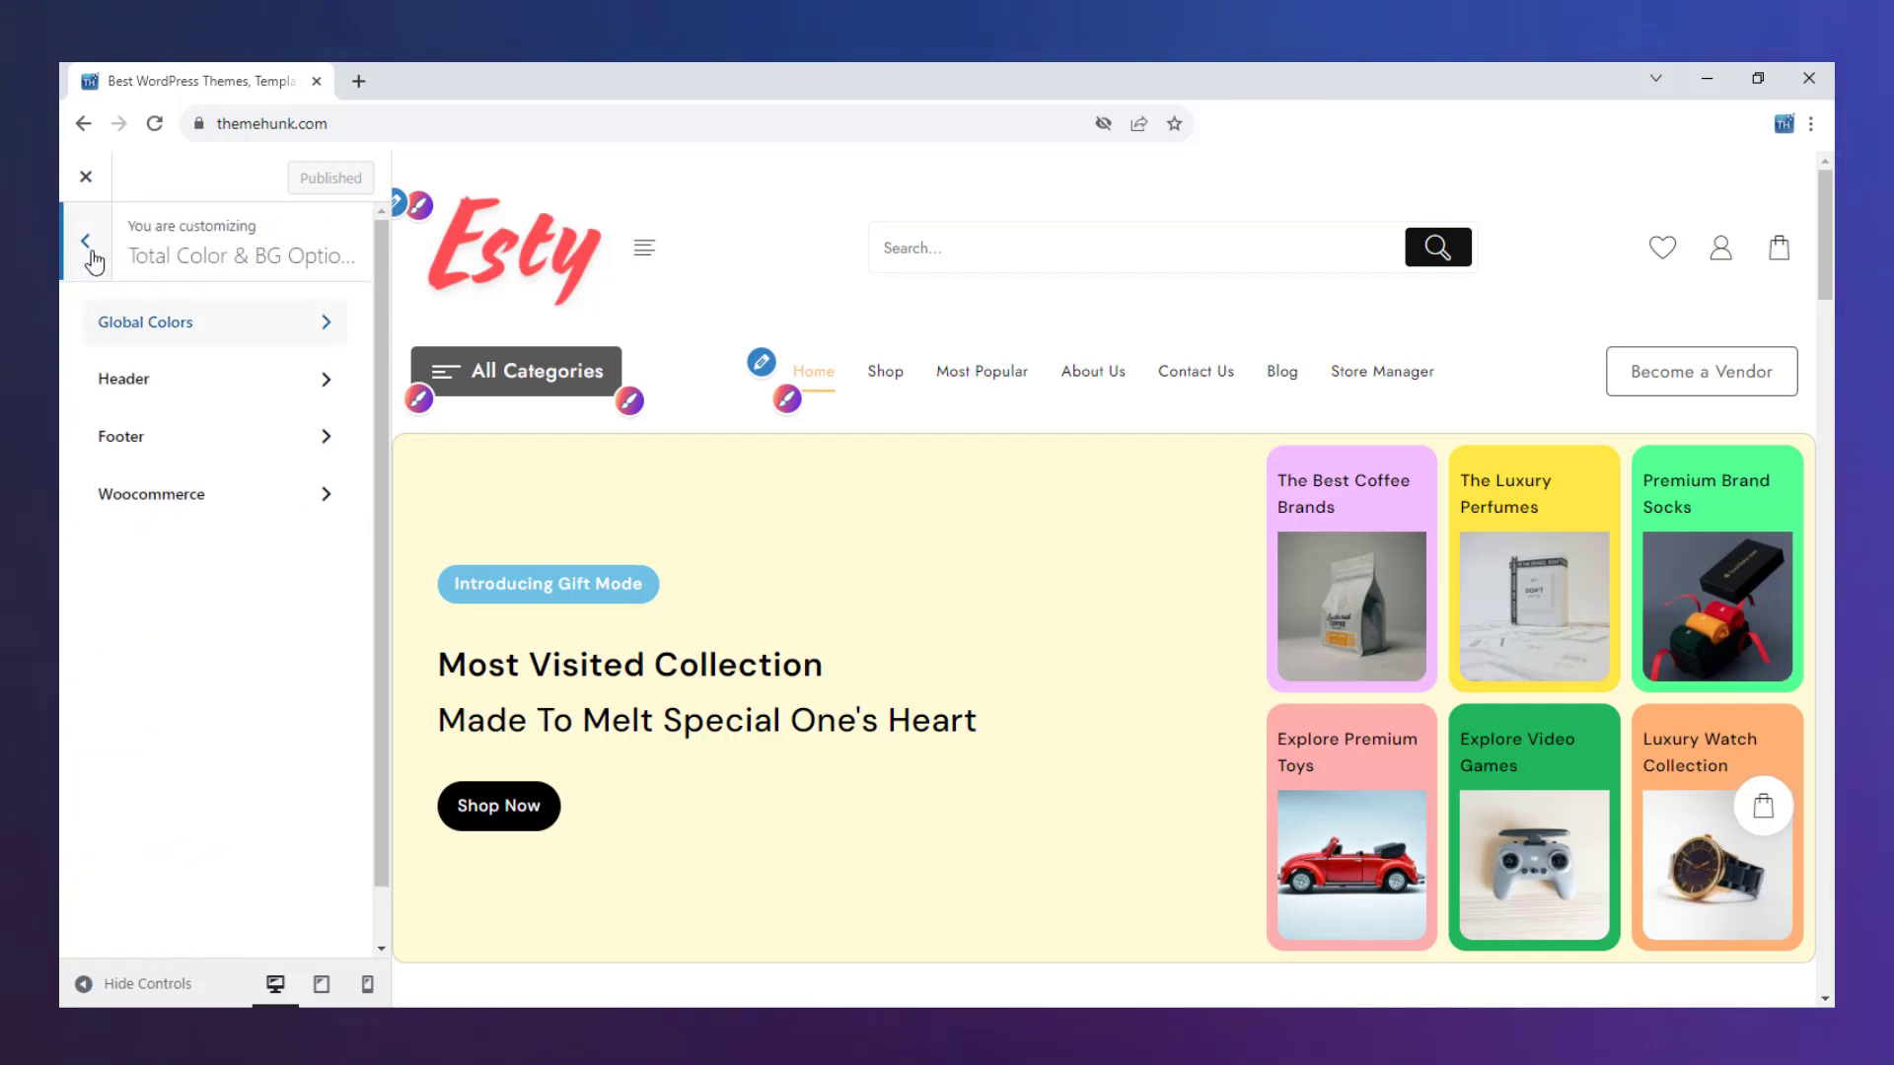
left_click(90, 251)
left_click(156, 745)
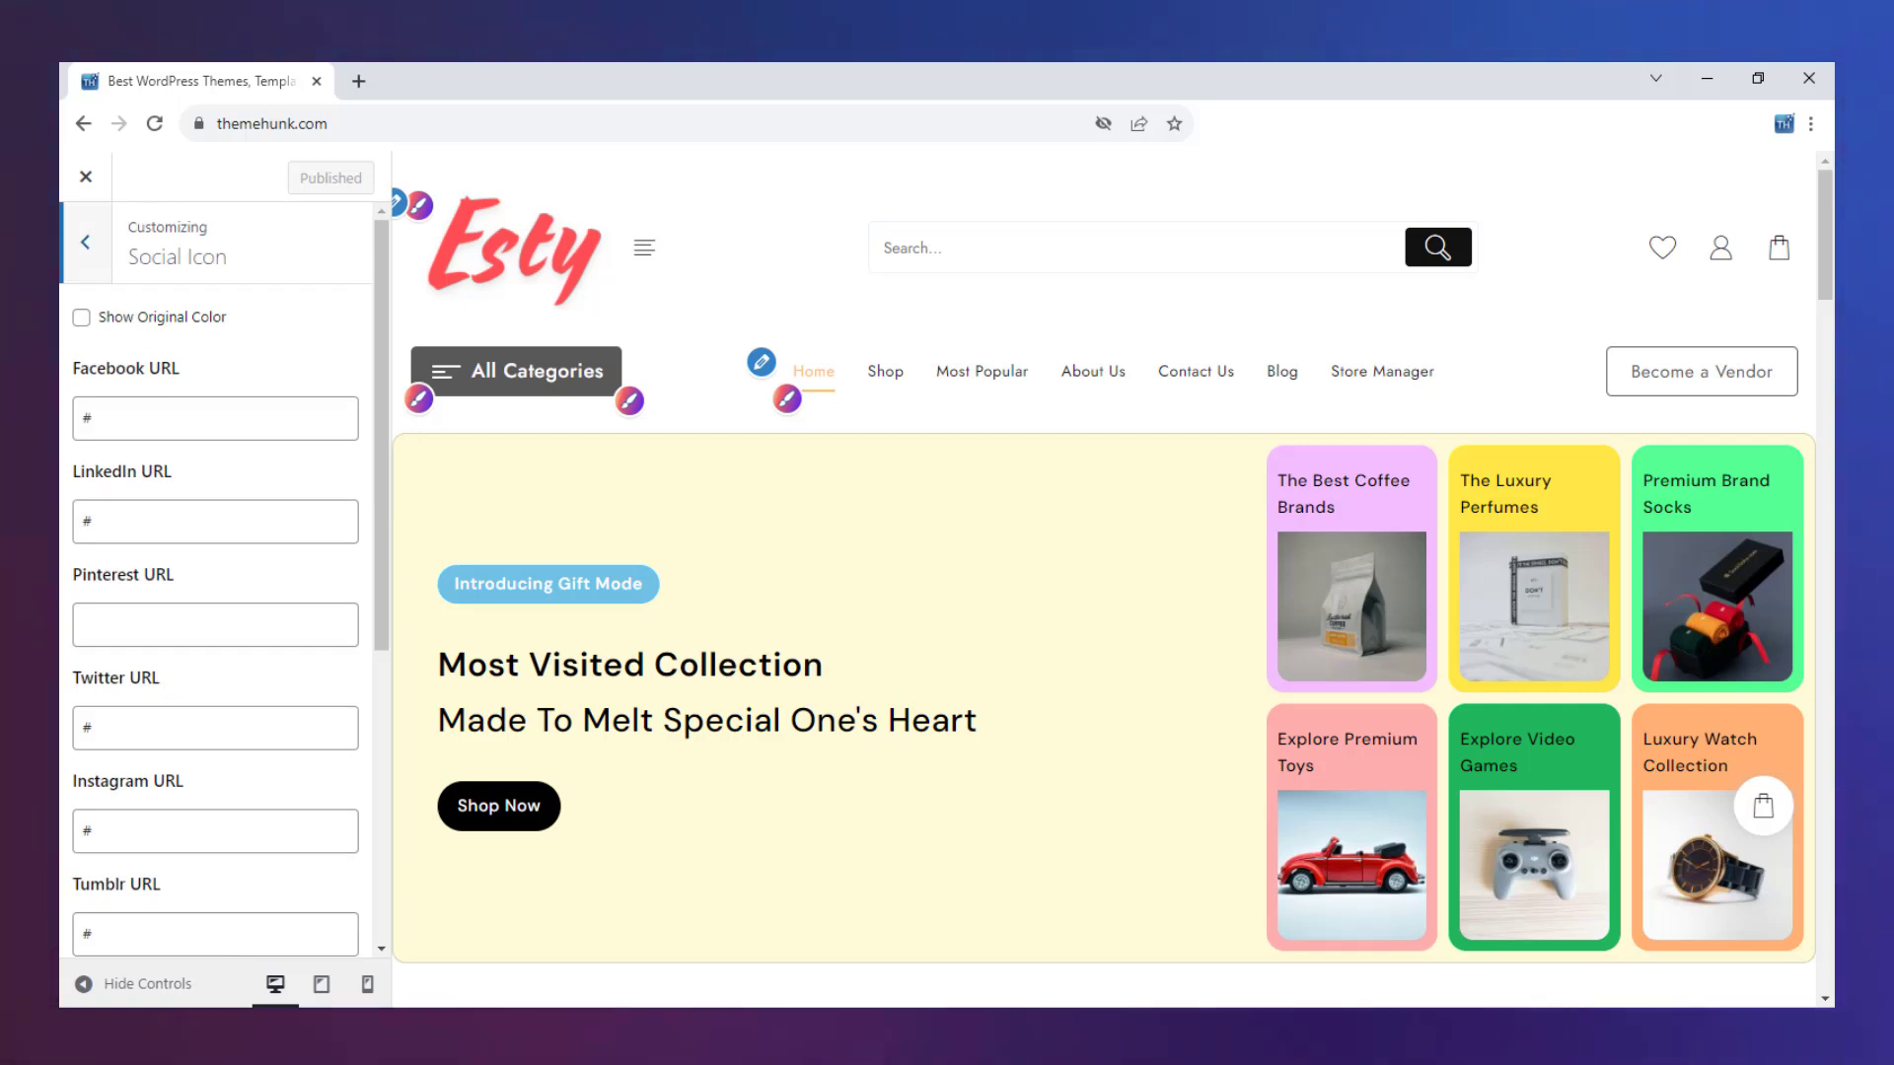
left_click(80, 259)
scroll(262, 513, "down", 3)
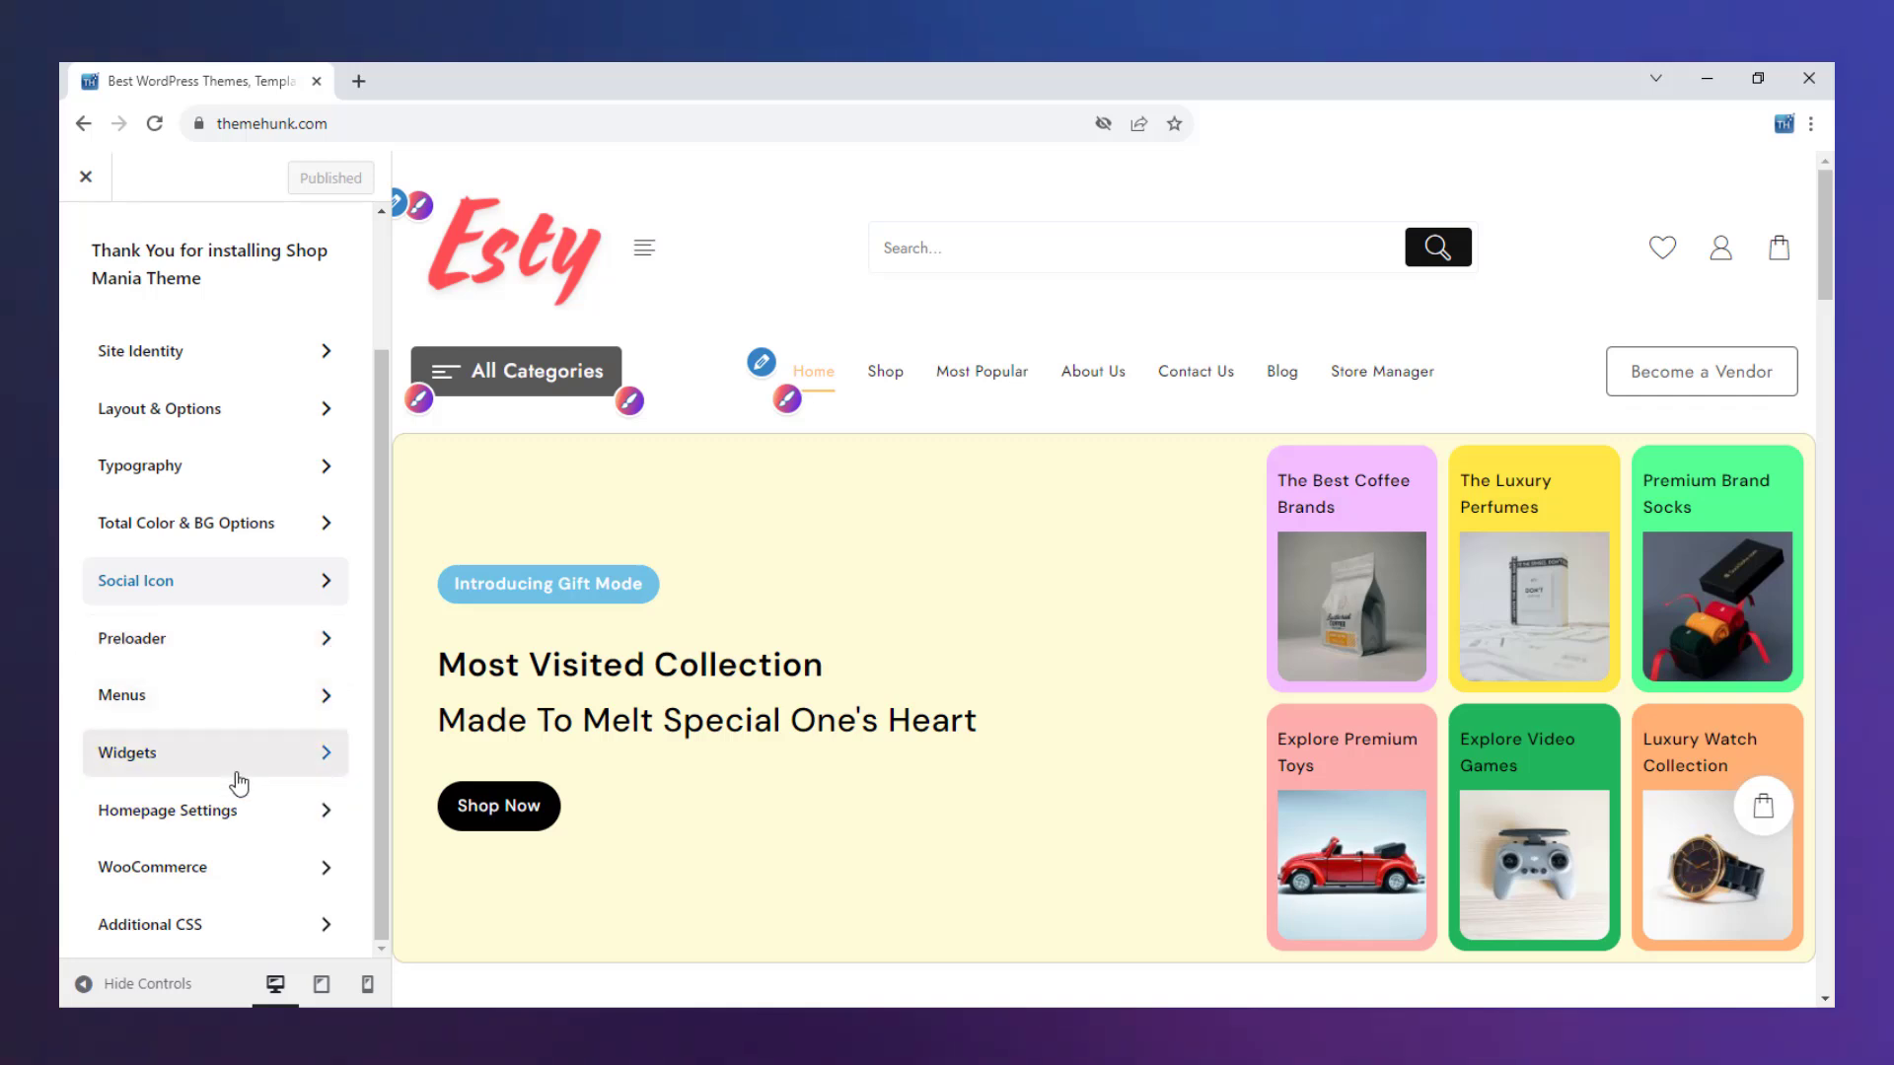
Load the store's Shop page in the Customizer preview
left_click(296, 891)
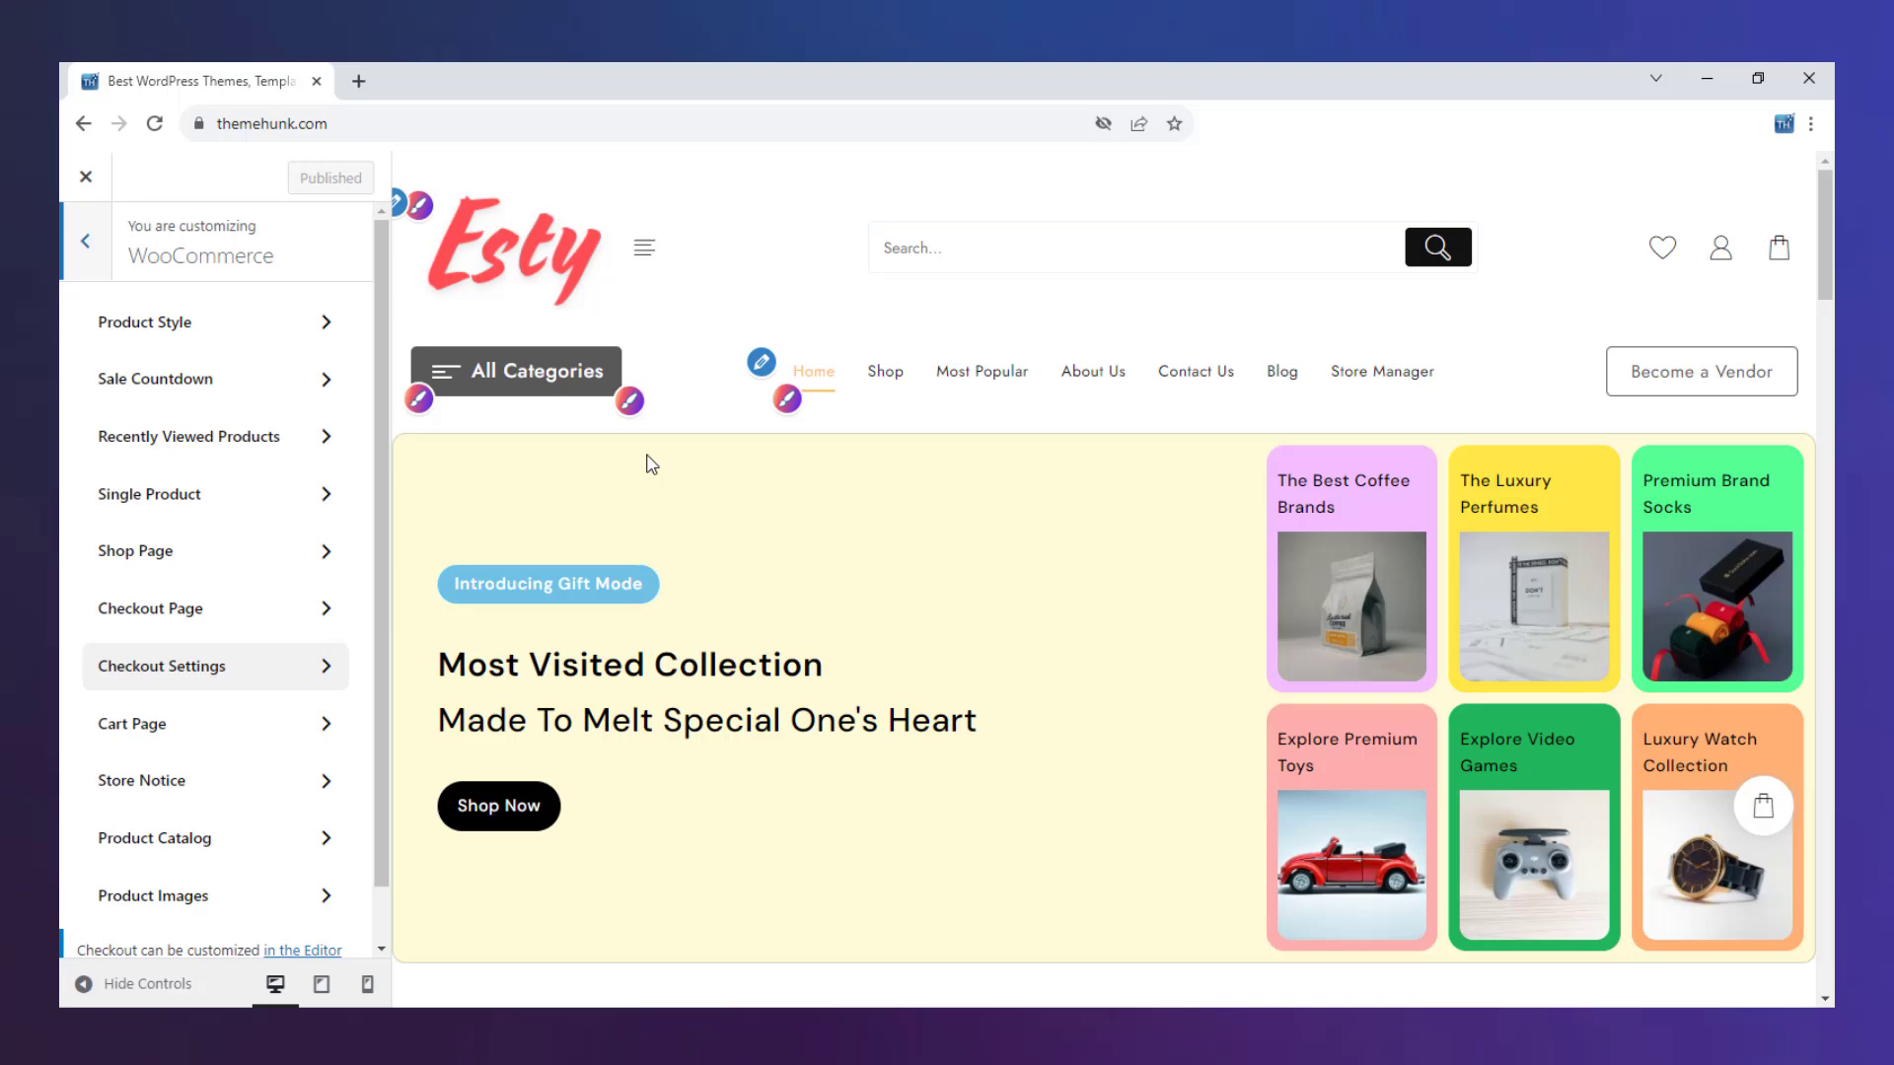
left_click(888, 373)
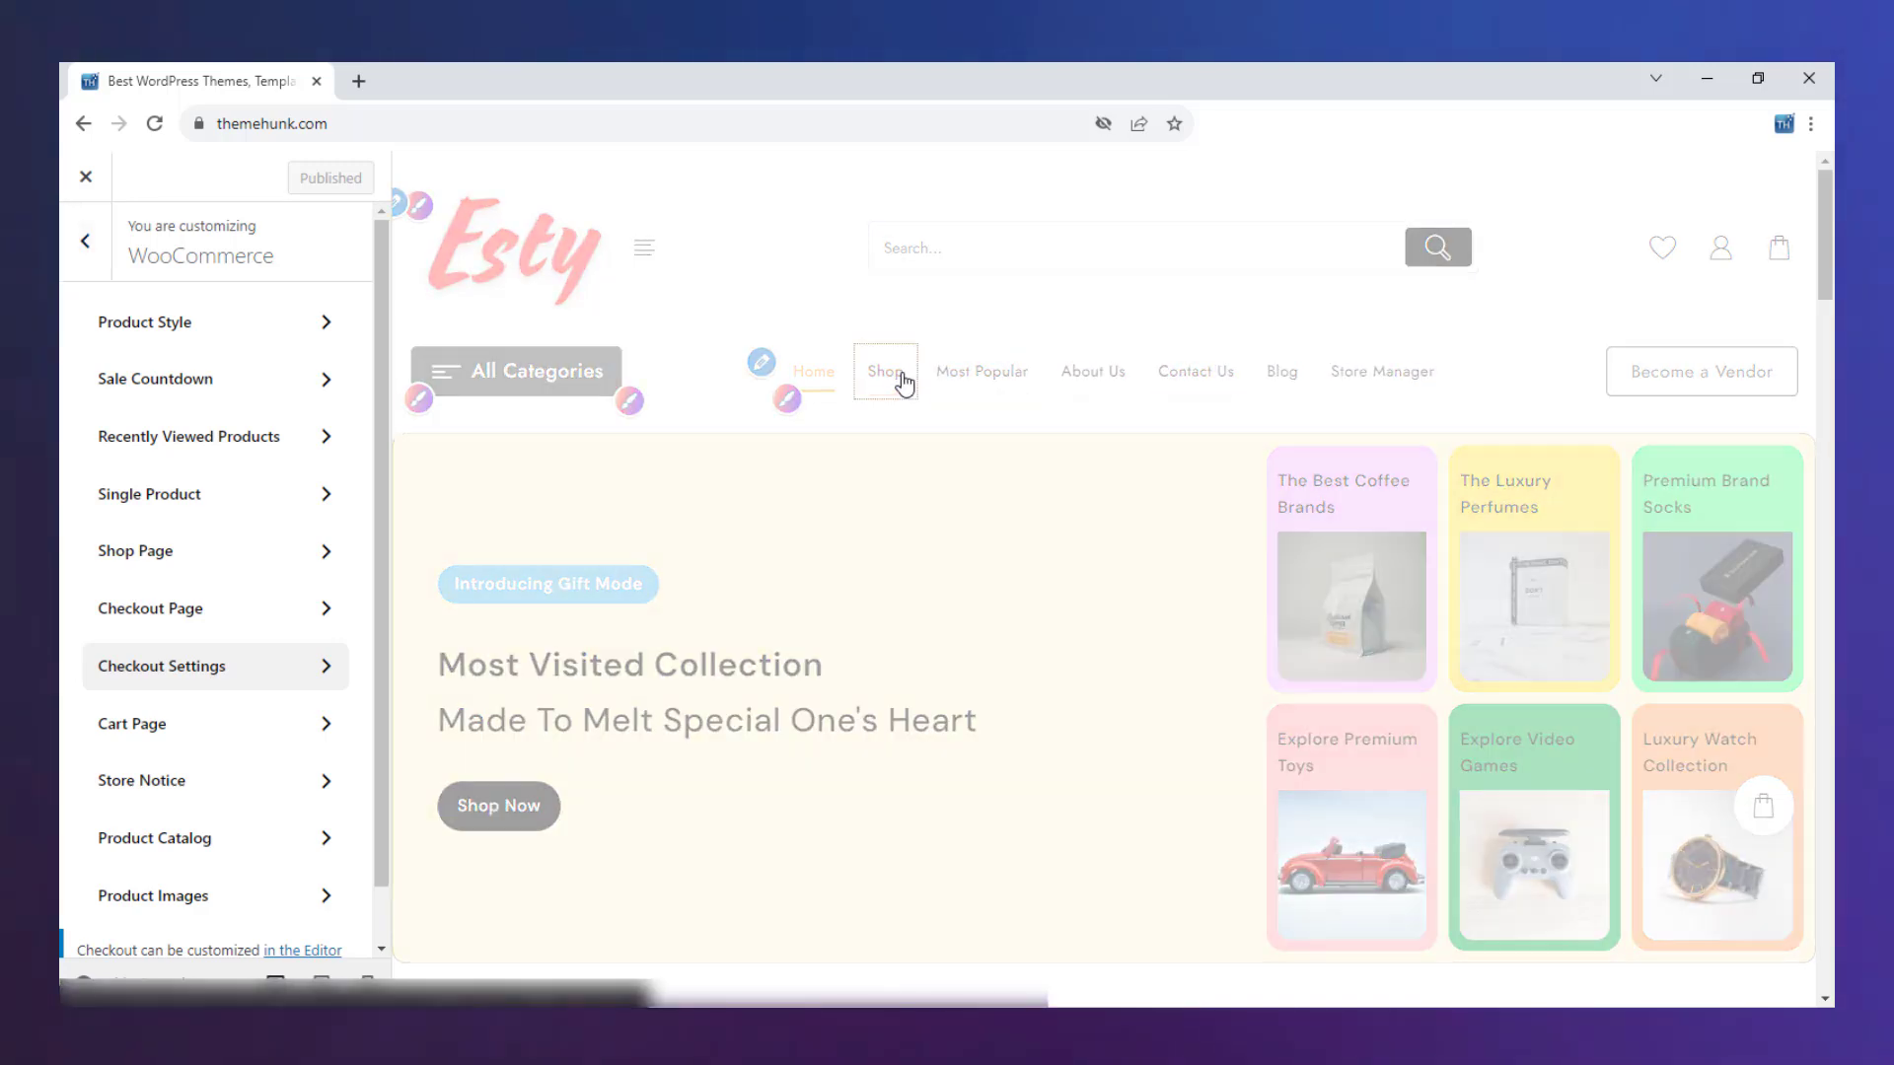
scroll(215, 730, "down", 3)
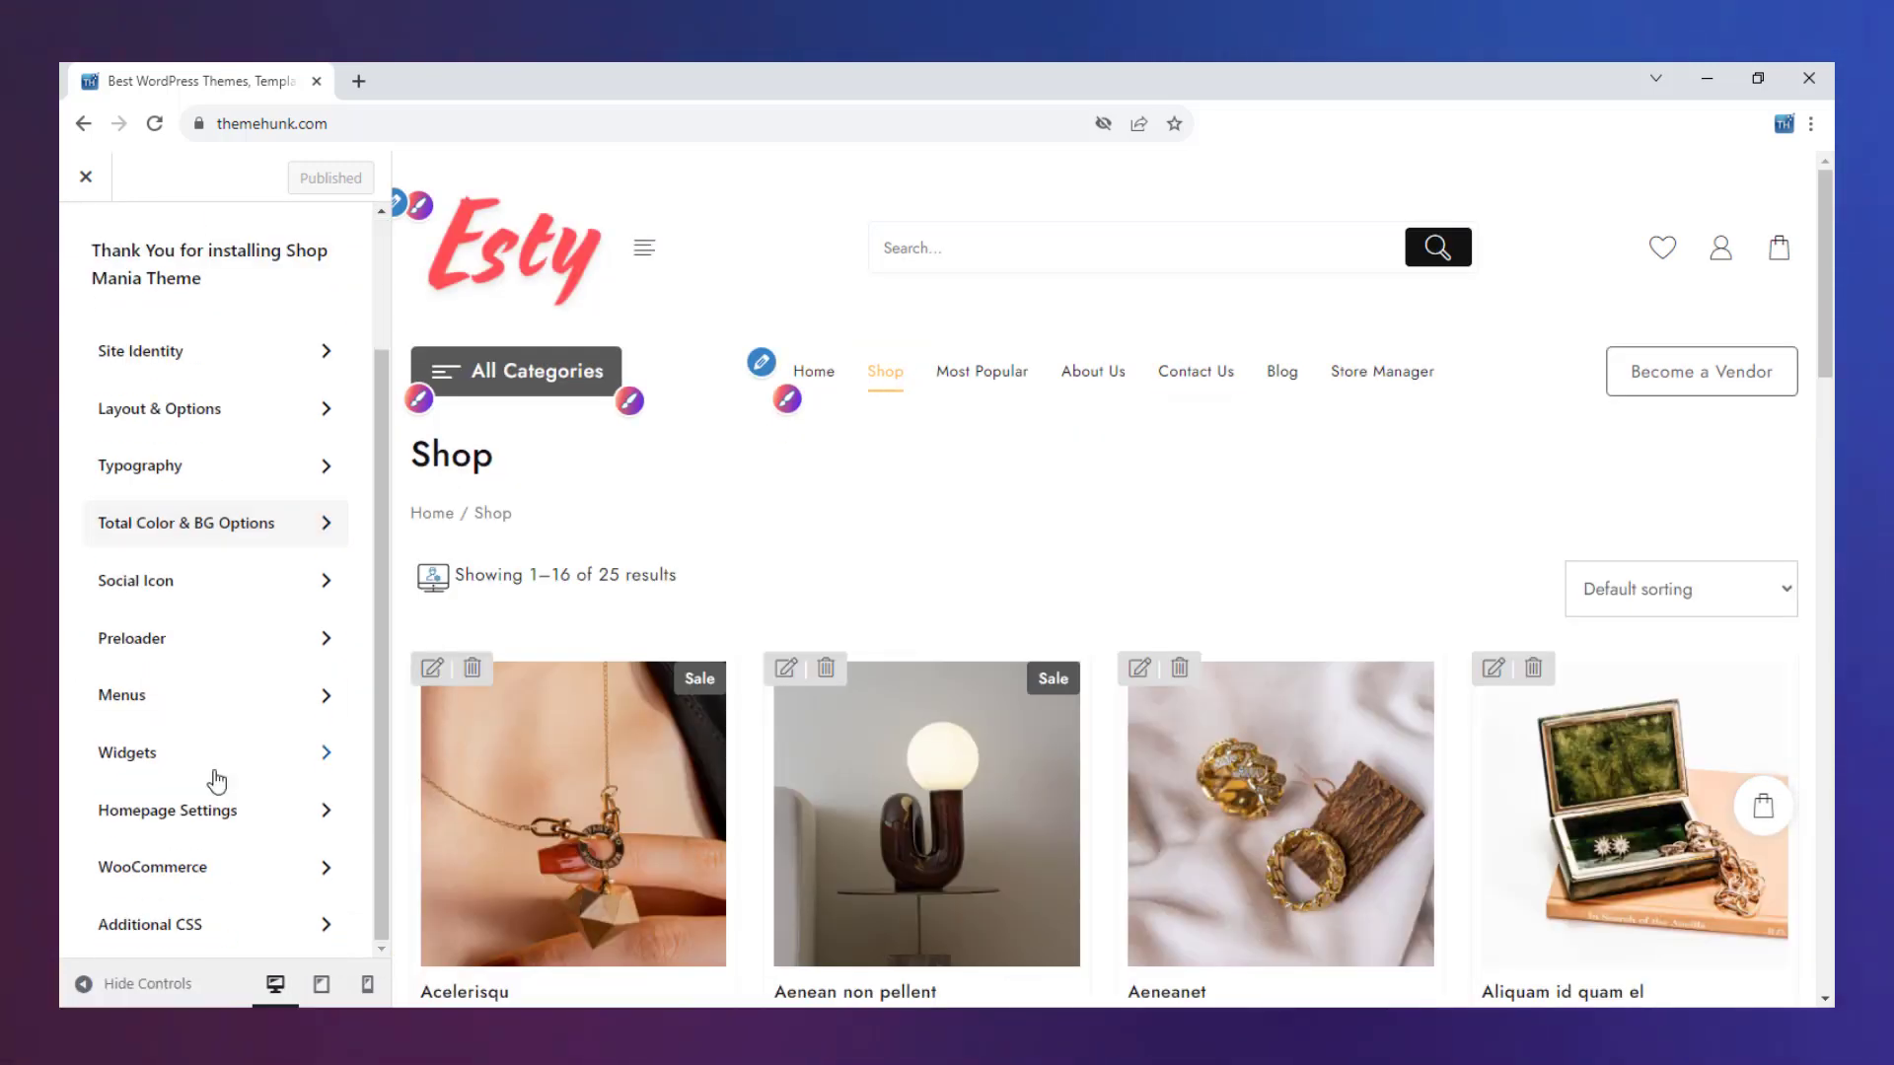
Review the WooCommerce Sale Countdown and Shop Page settings, keeping Product Layout 3
left_click(186, 866)
left_click(198, 385)
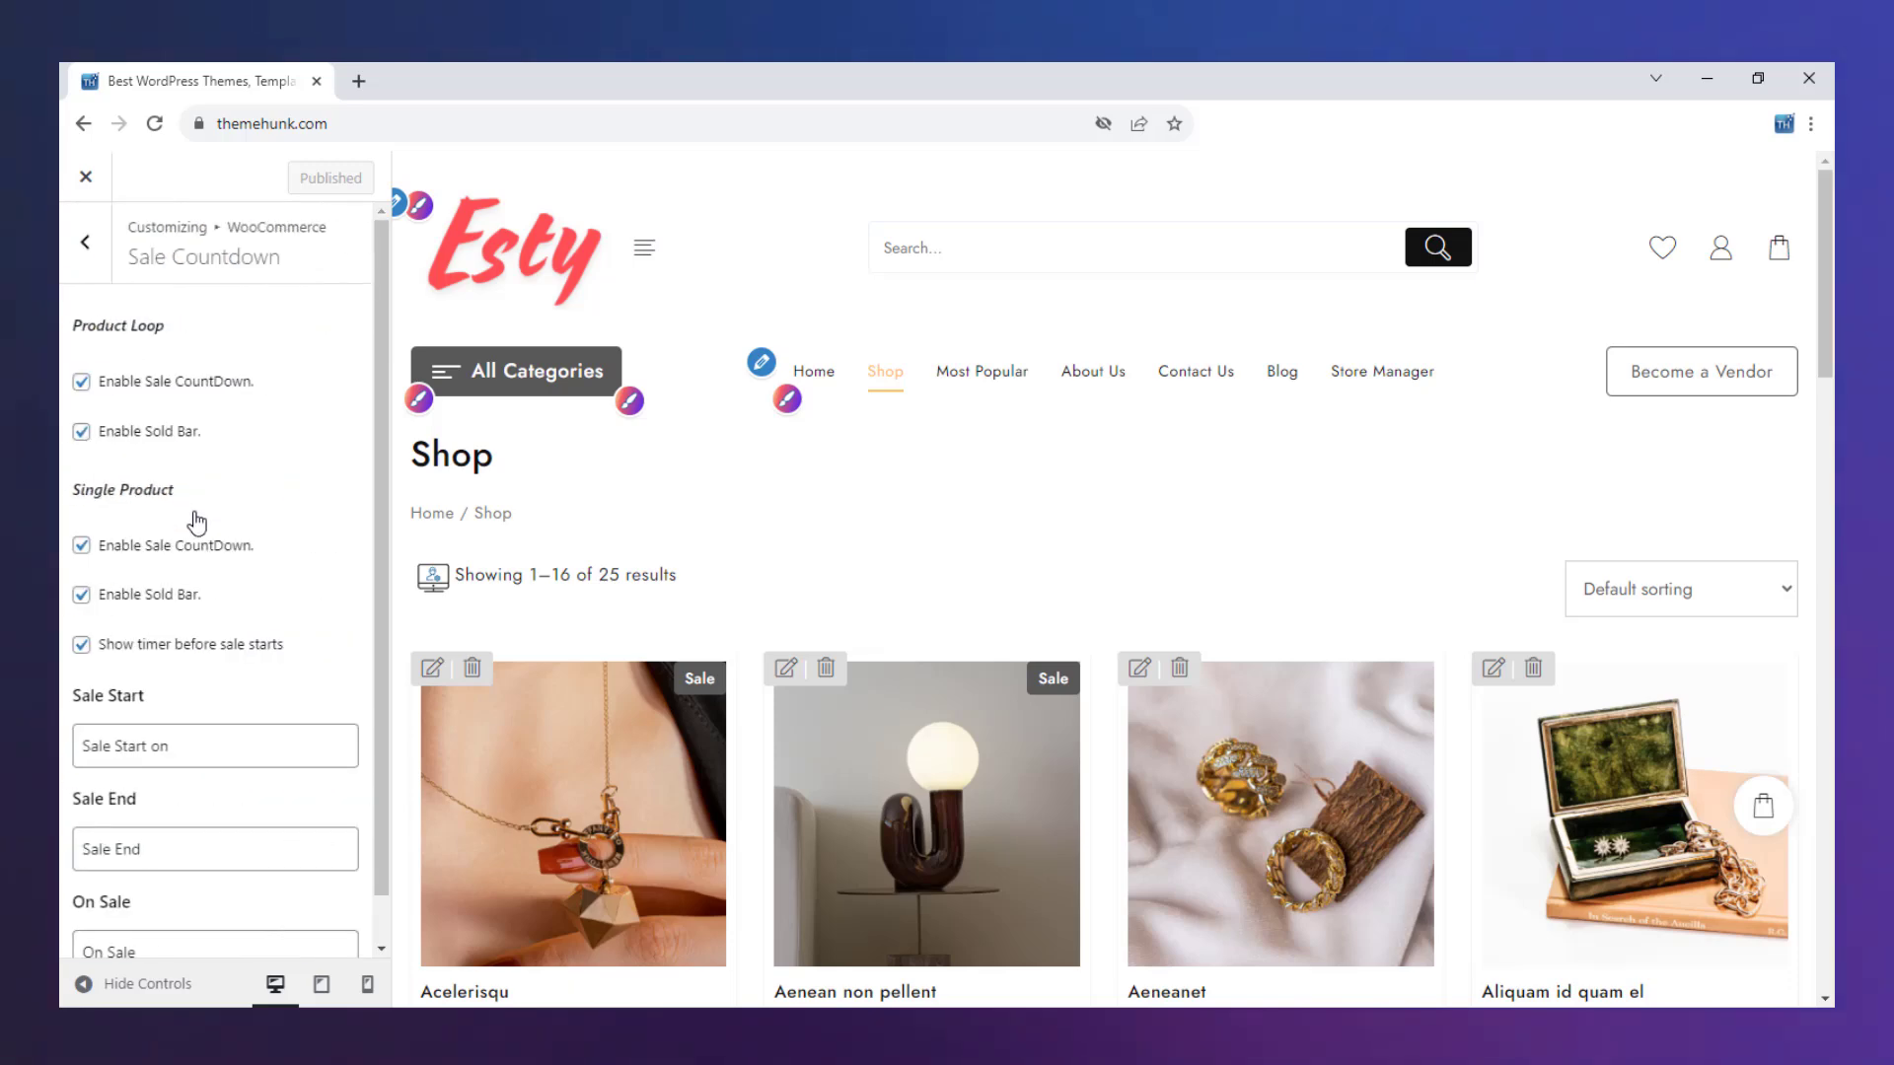
left_click(77, 240)
left_click(157, 549)
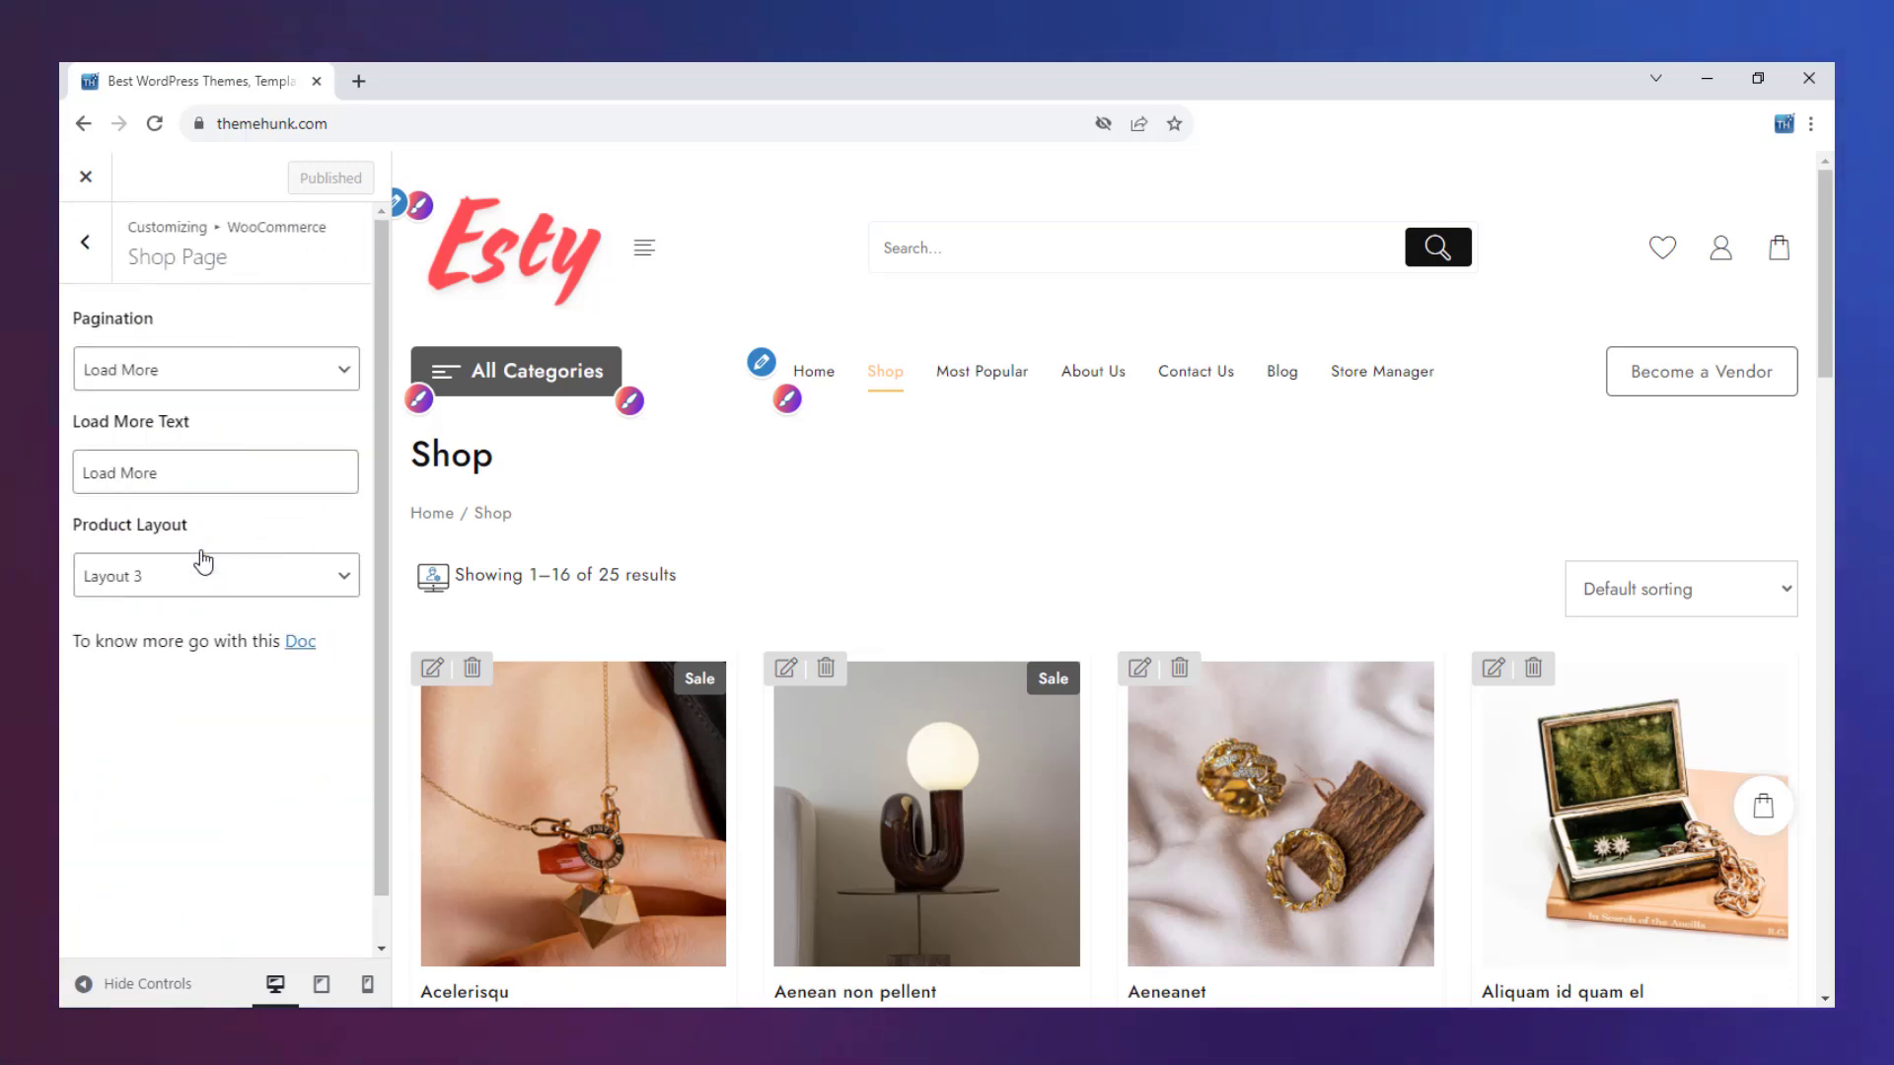
left_click(161, 575)
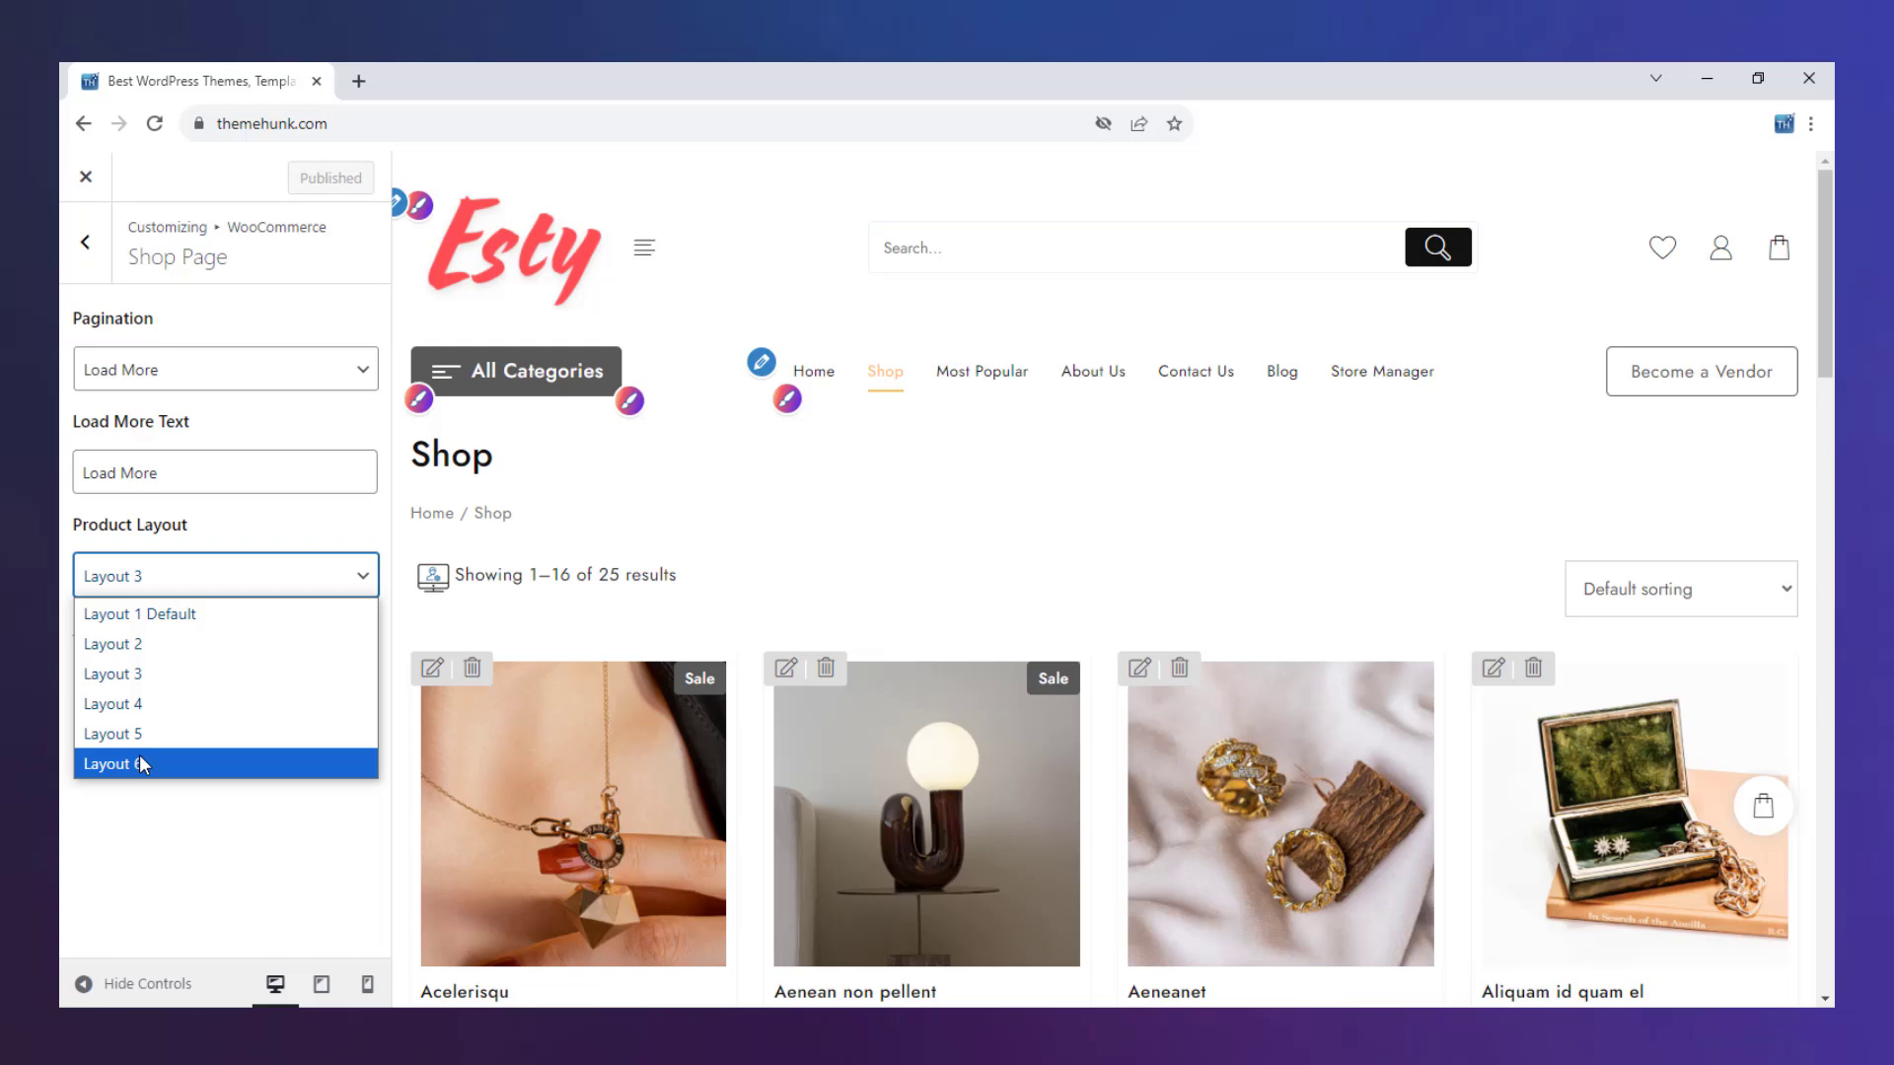
left_click(198, 569)
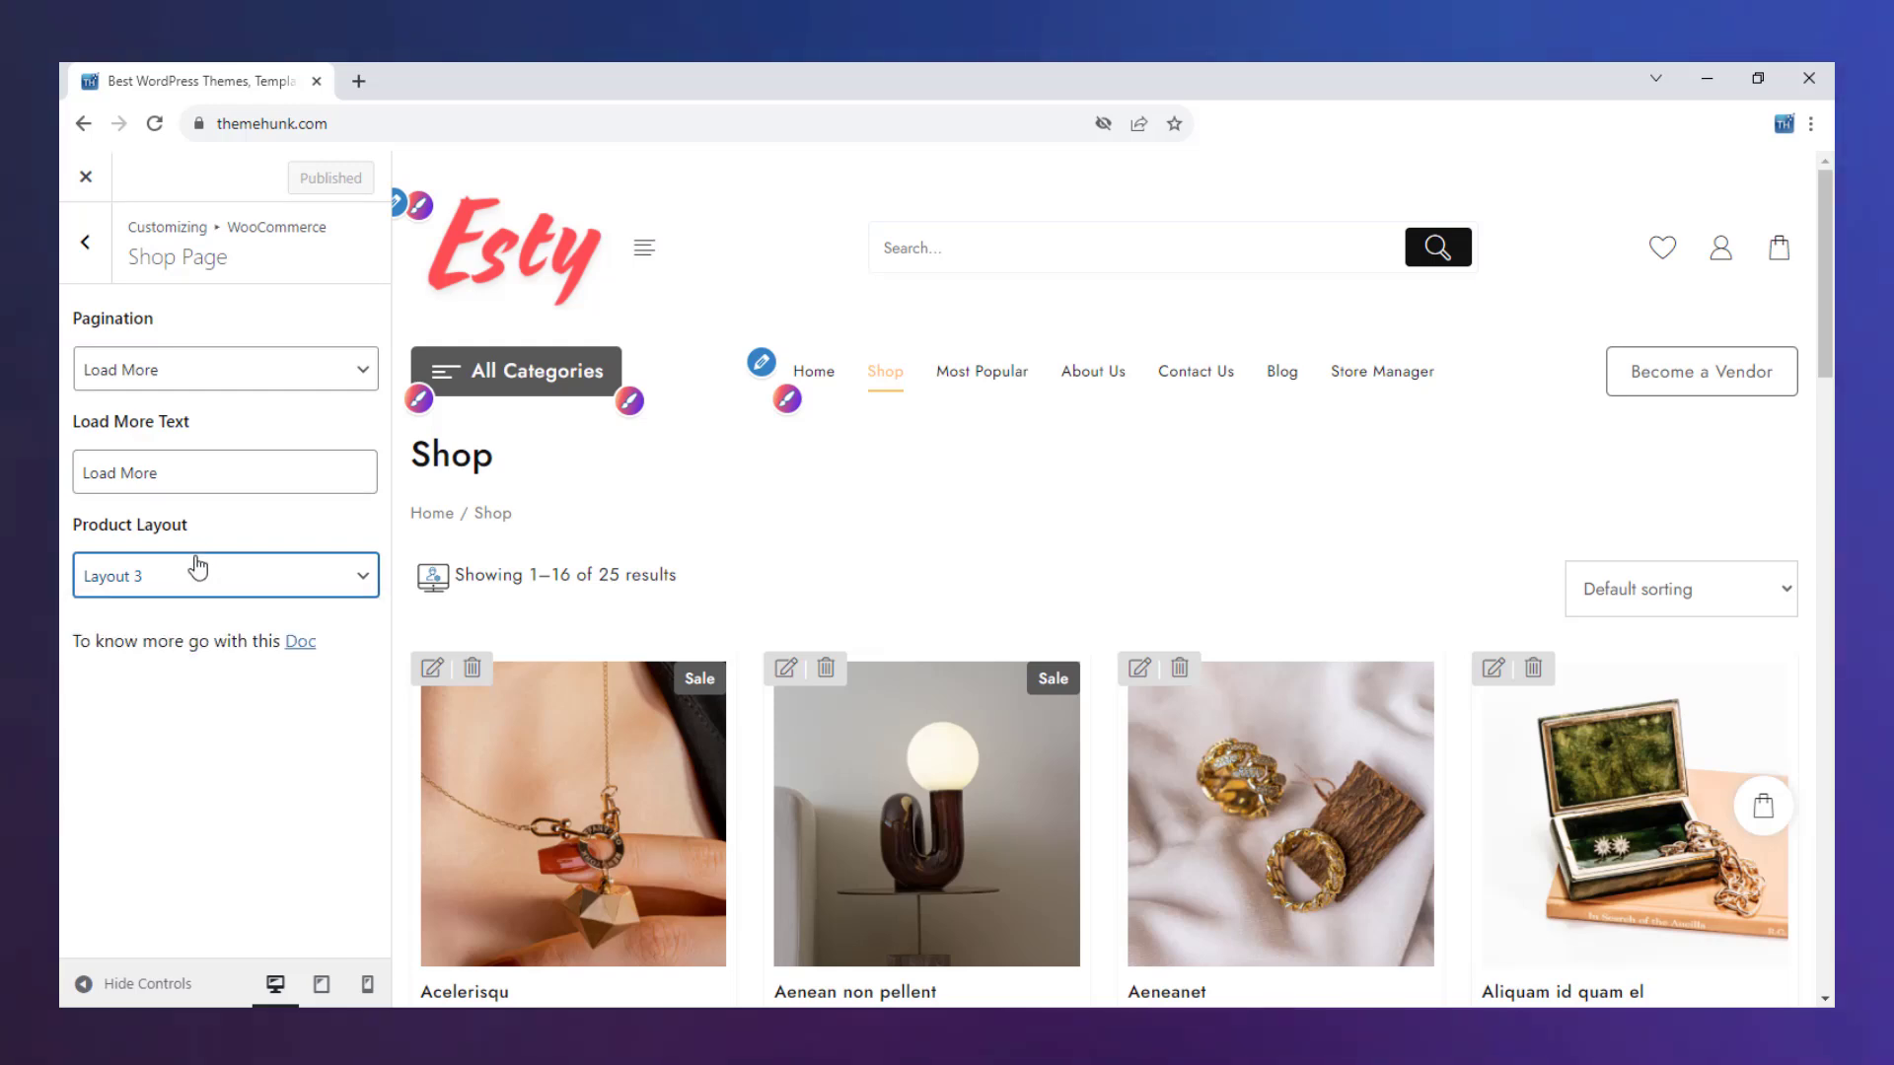
left_click(198, 385)
left_click(87, 243)
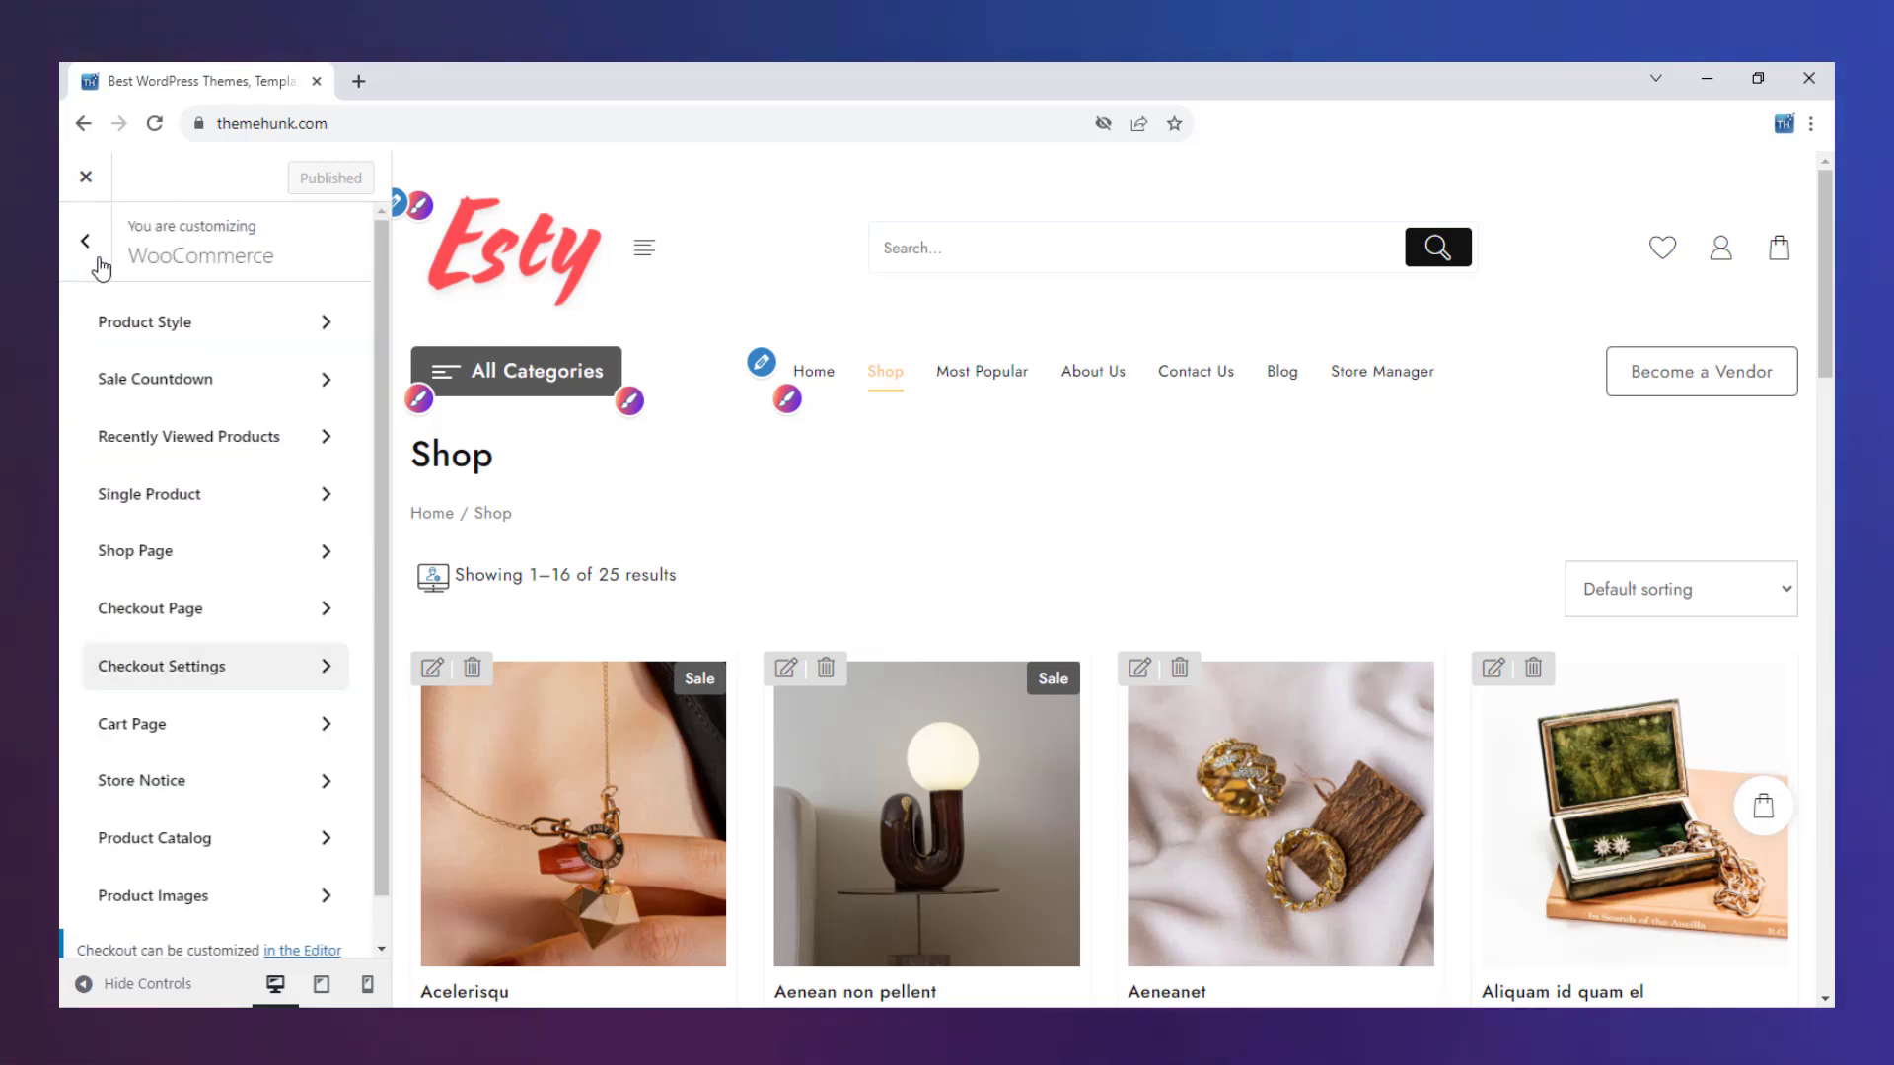
left_click(91, 251)
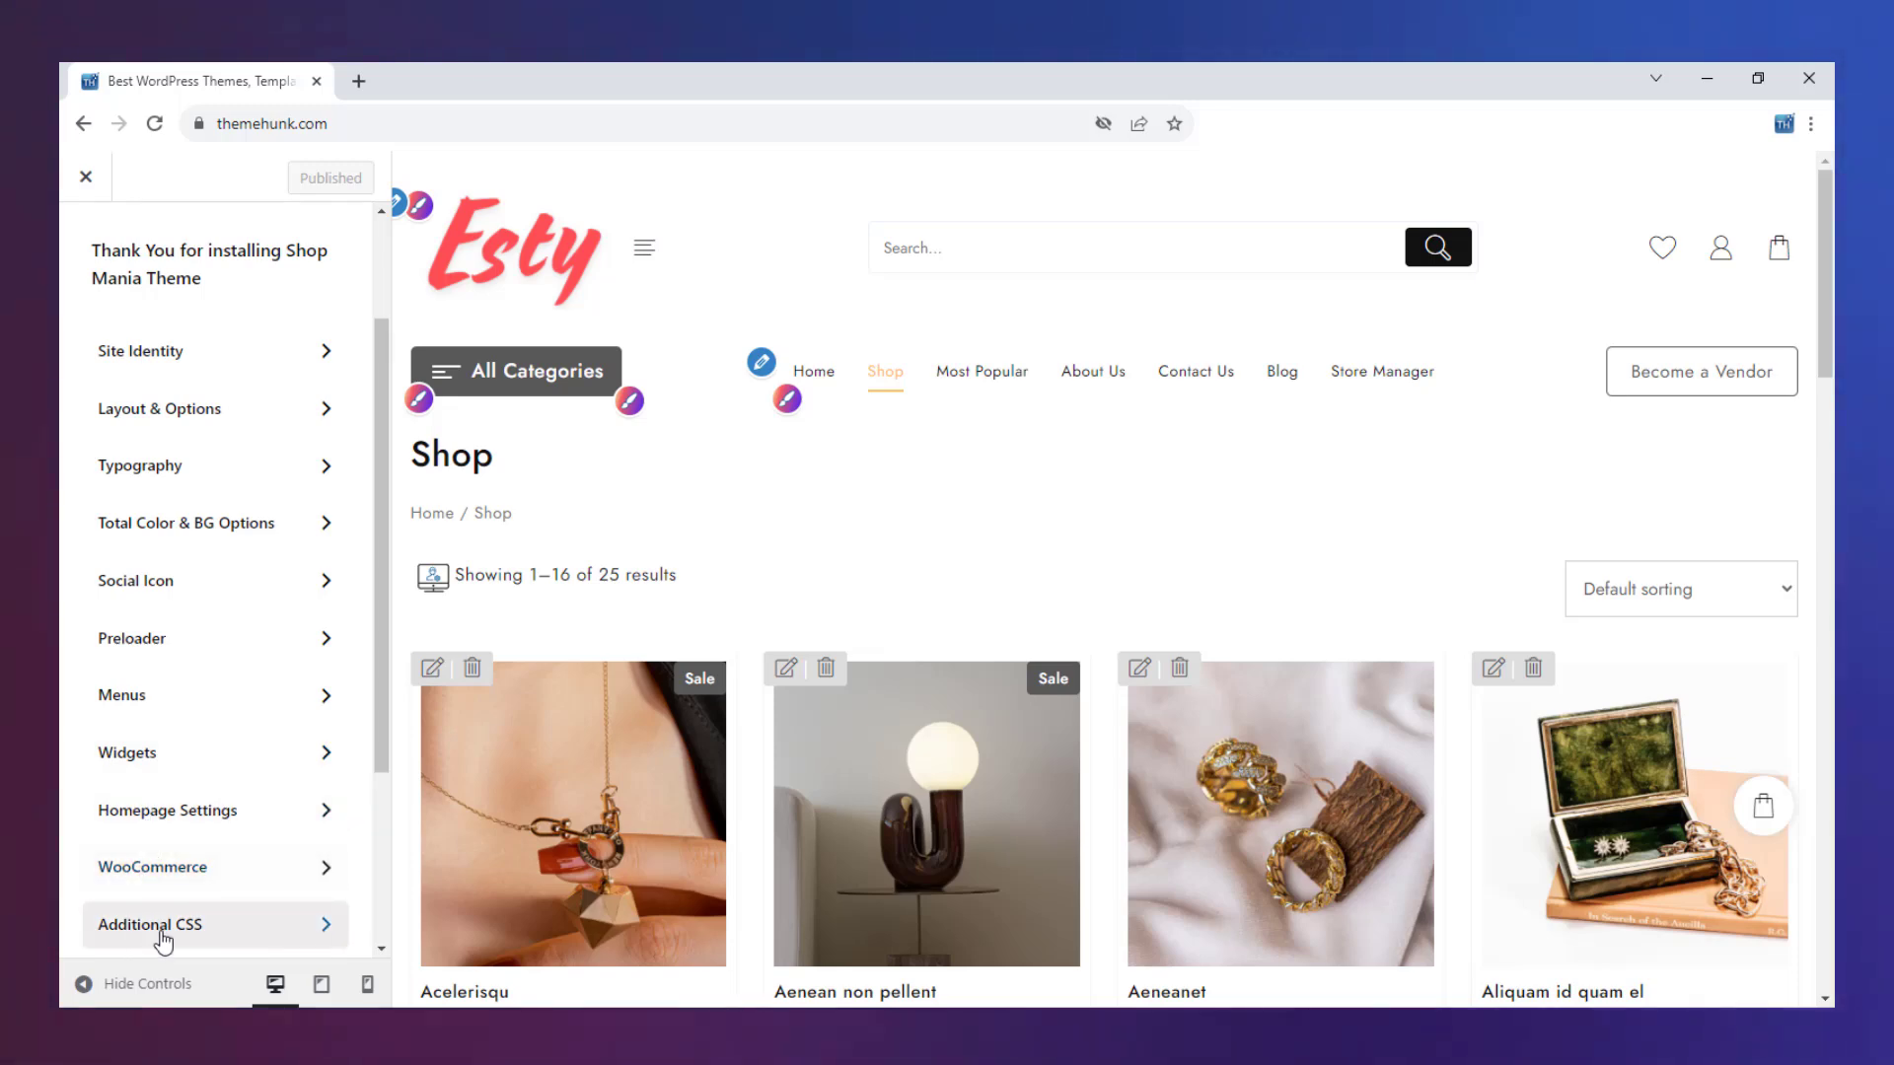
scroll(233, 701, "up", 3)
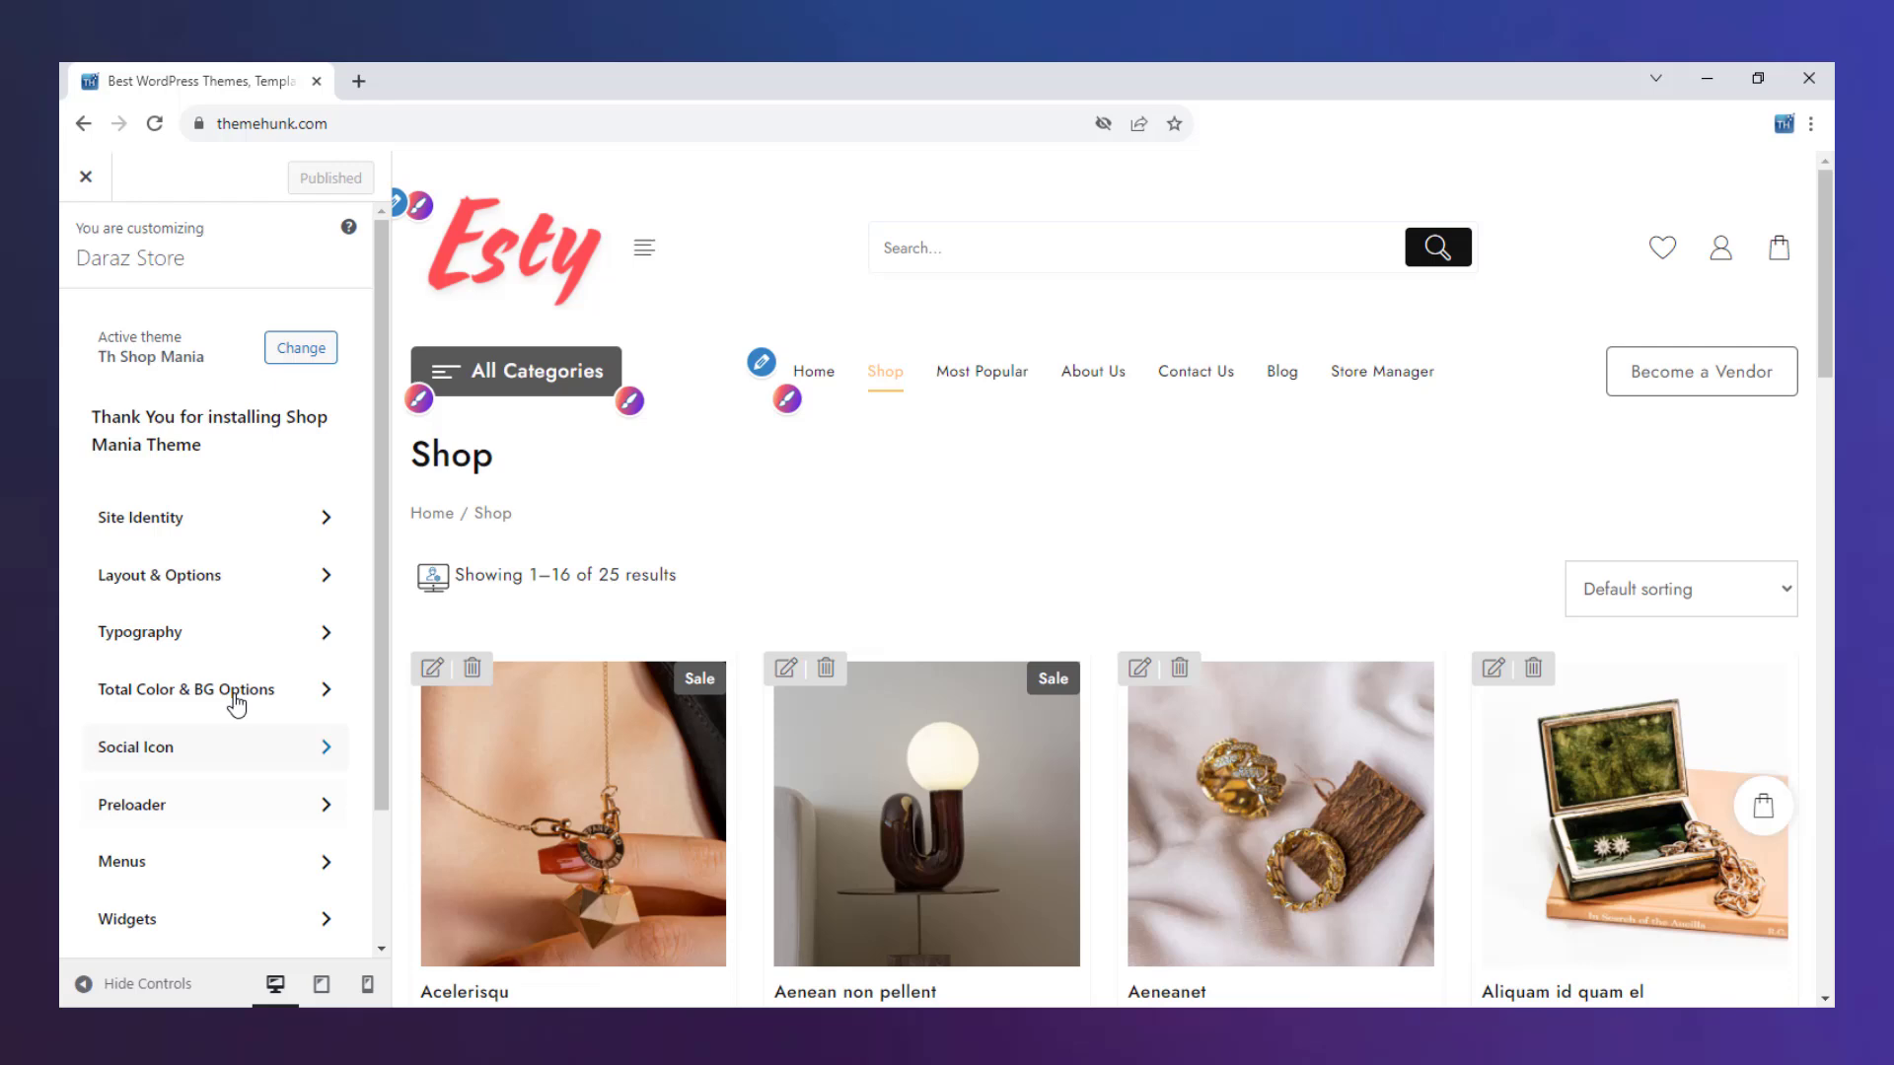
scroll(198, 917, "down", 3)
Open the empty Additional CSS panel, then back out to the main Customizer list without adding code
left_click(196, 918)
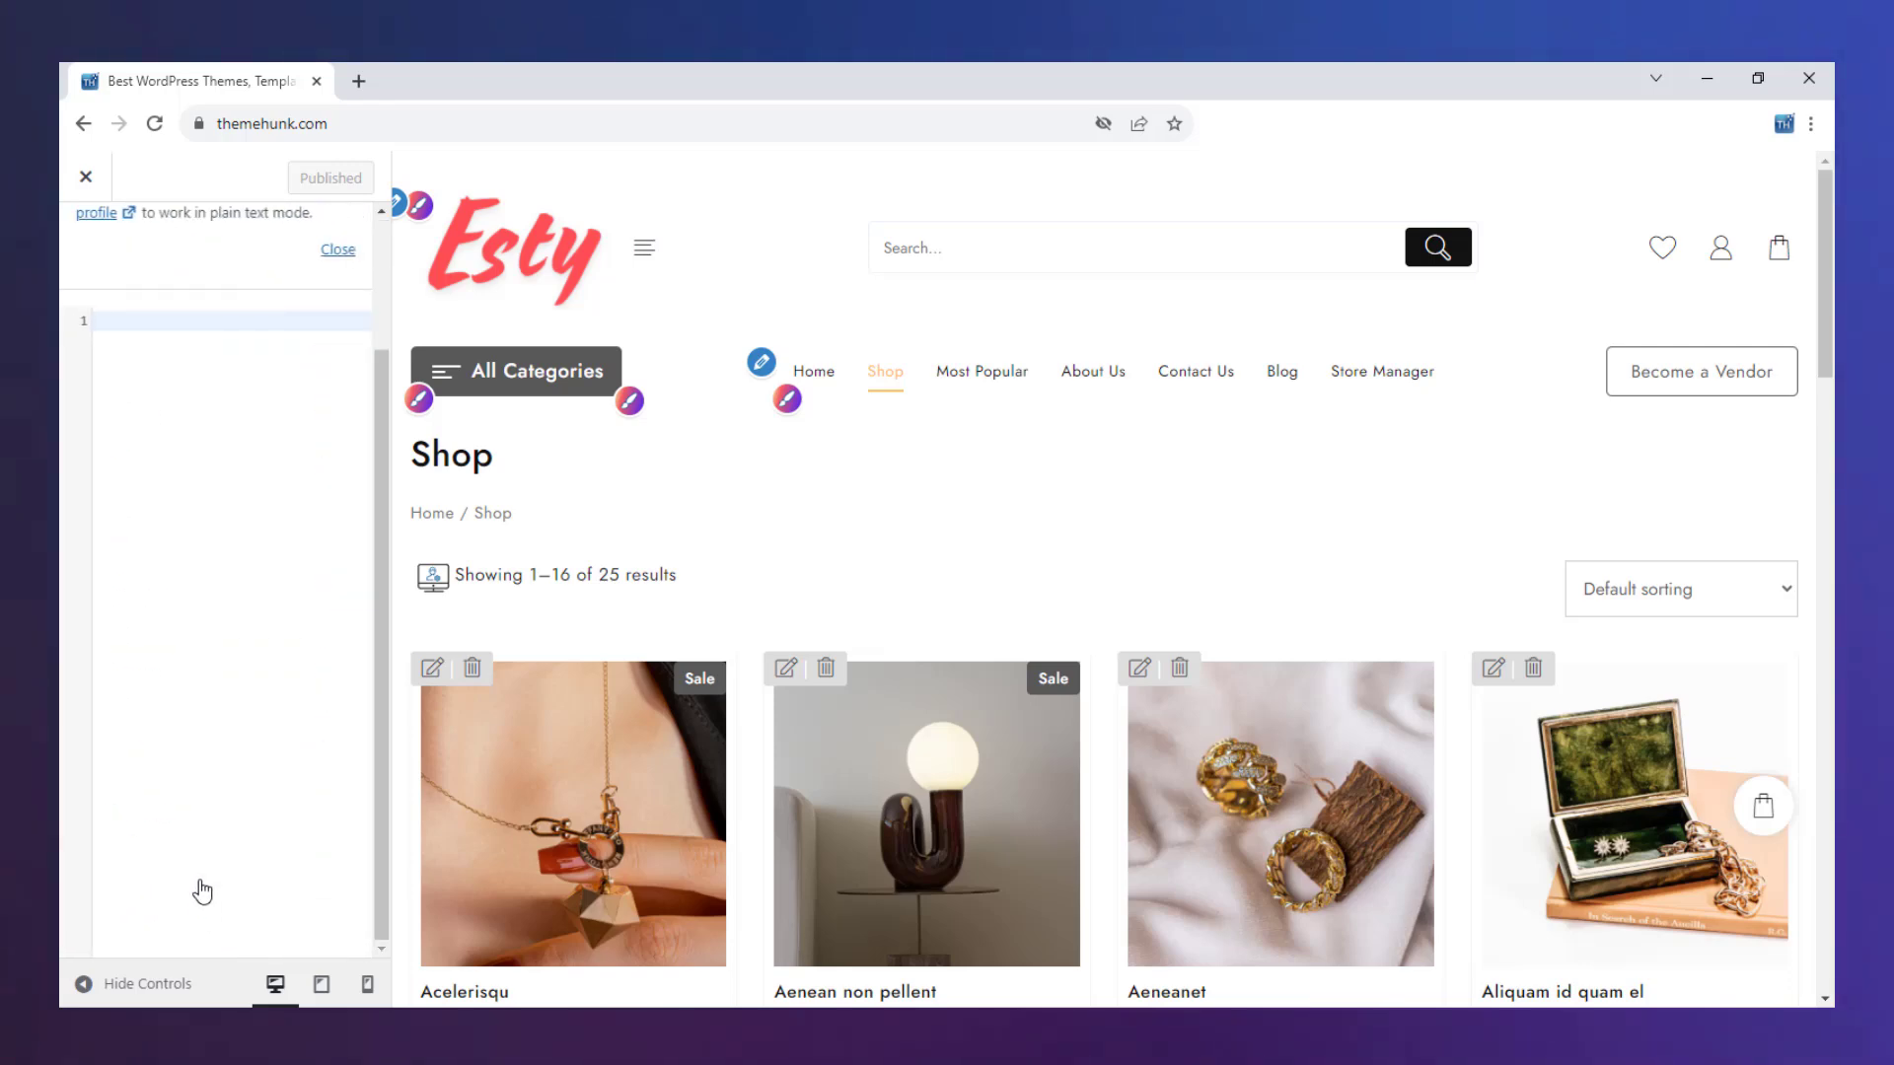
scroll(226, 408, "up", 5)
scroll(270, 770, "down", 3)
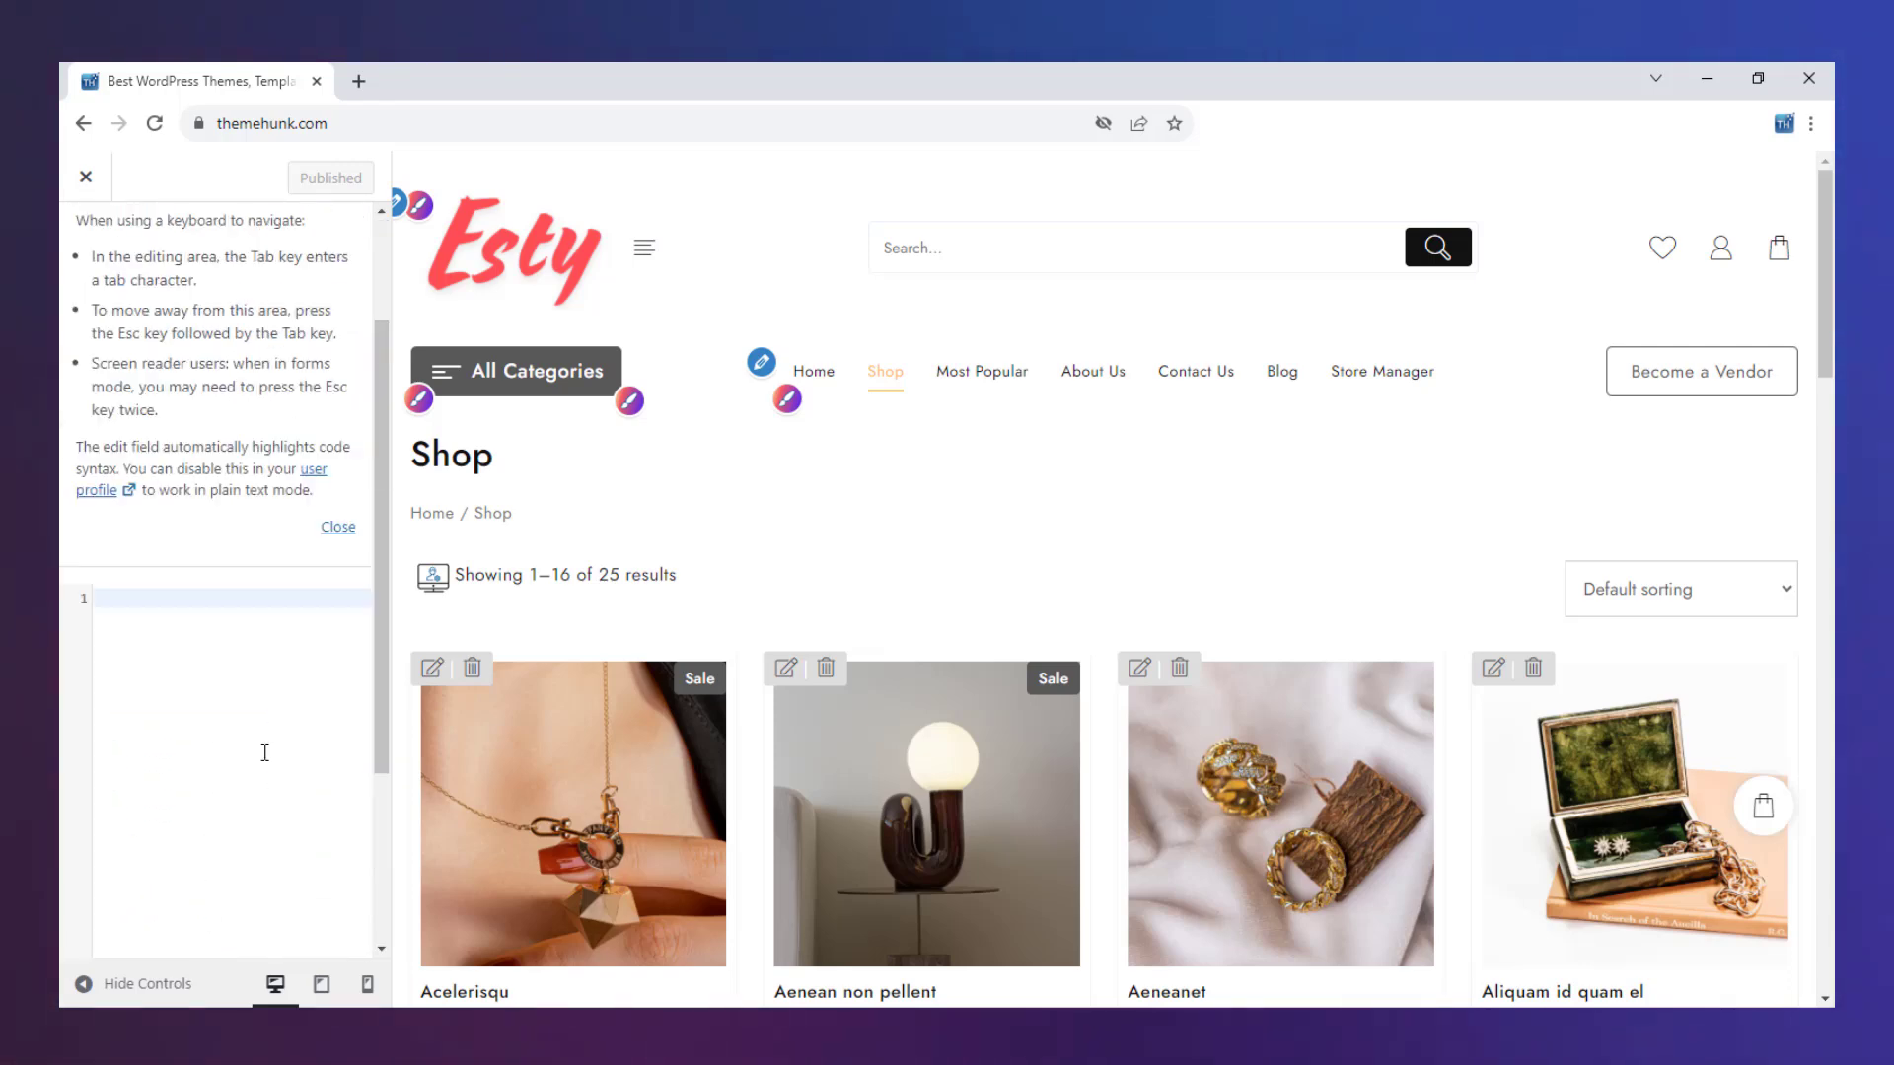
scroll(266, 754, "up", 3)
left_click(104, 284)
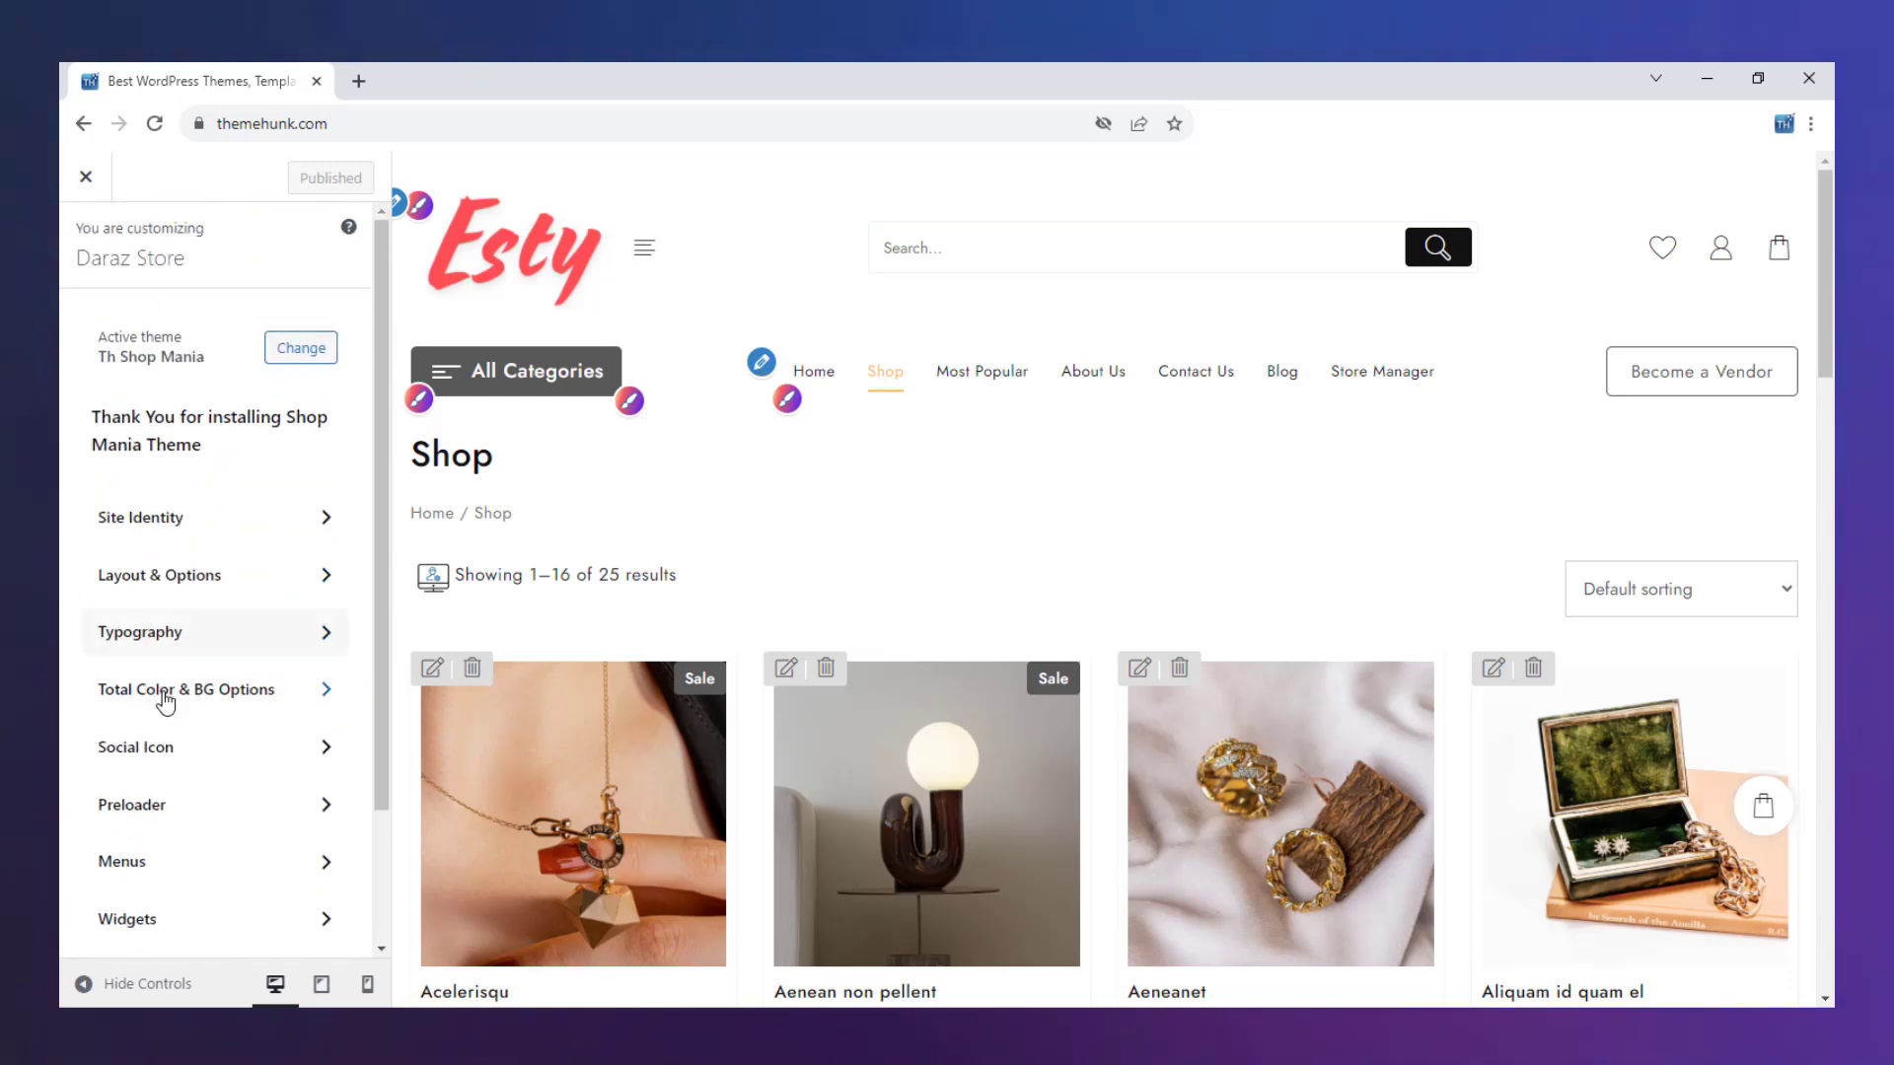
scroll(163, 706, "down", 3)
scroll(168, 710, "up", 3)
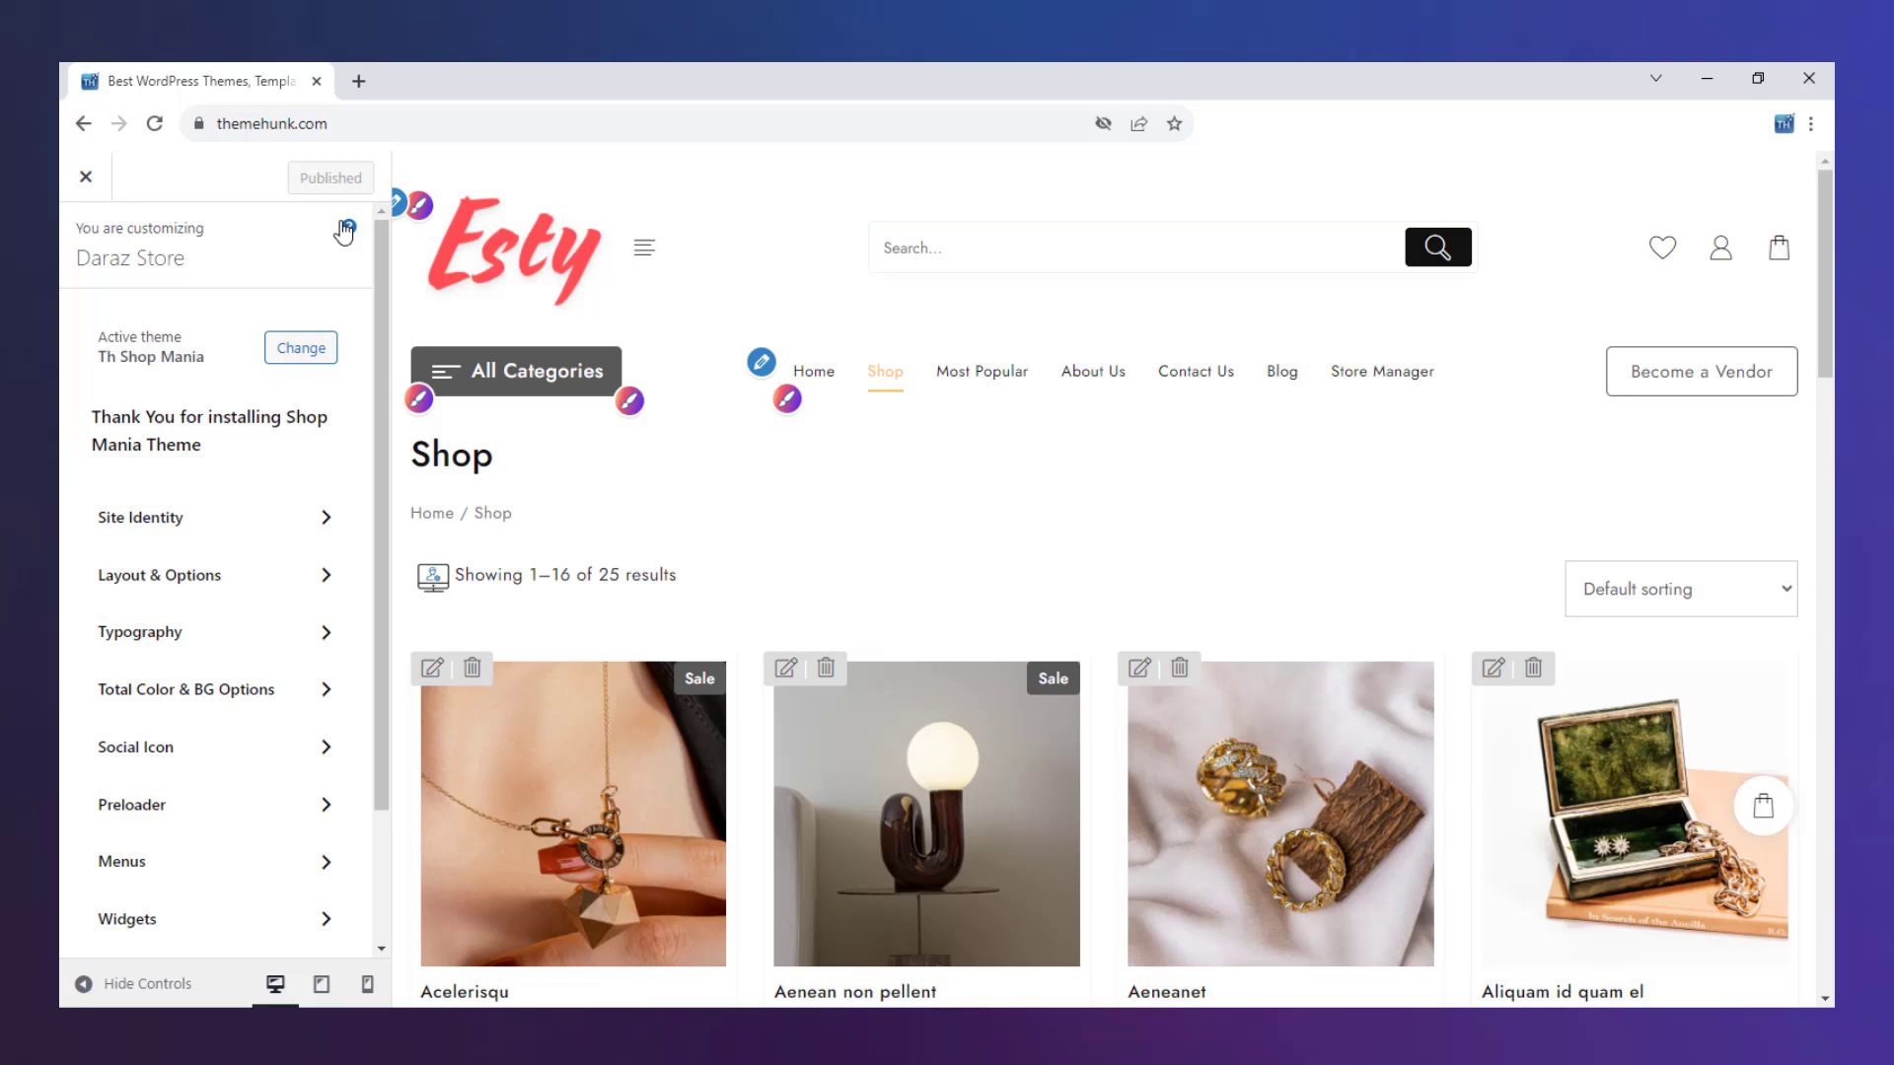
Close the Customizer and scroll through the live Esty homepage
left_click(86, 179)
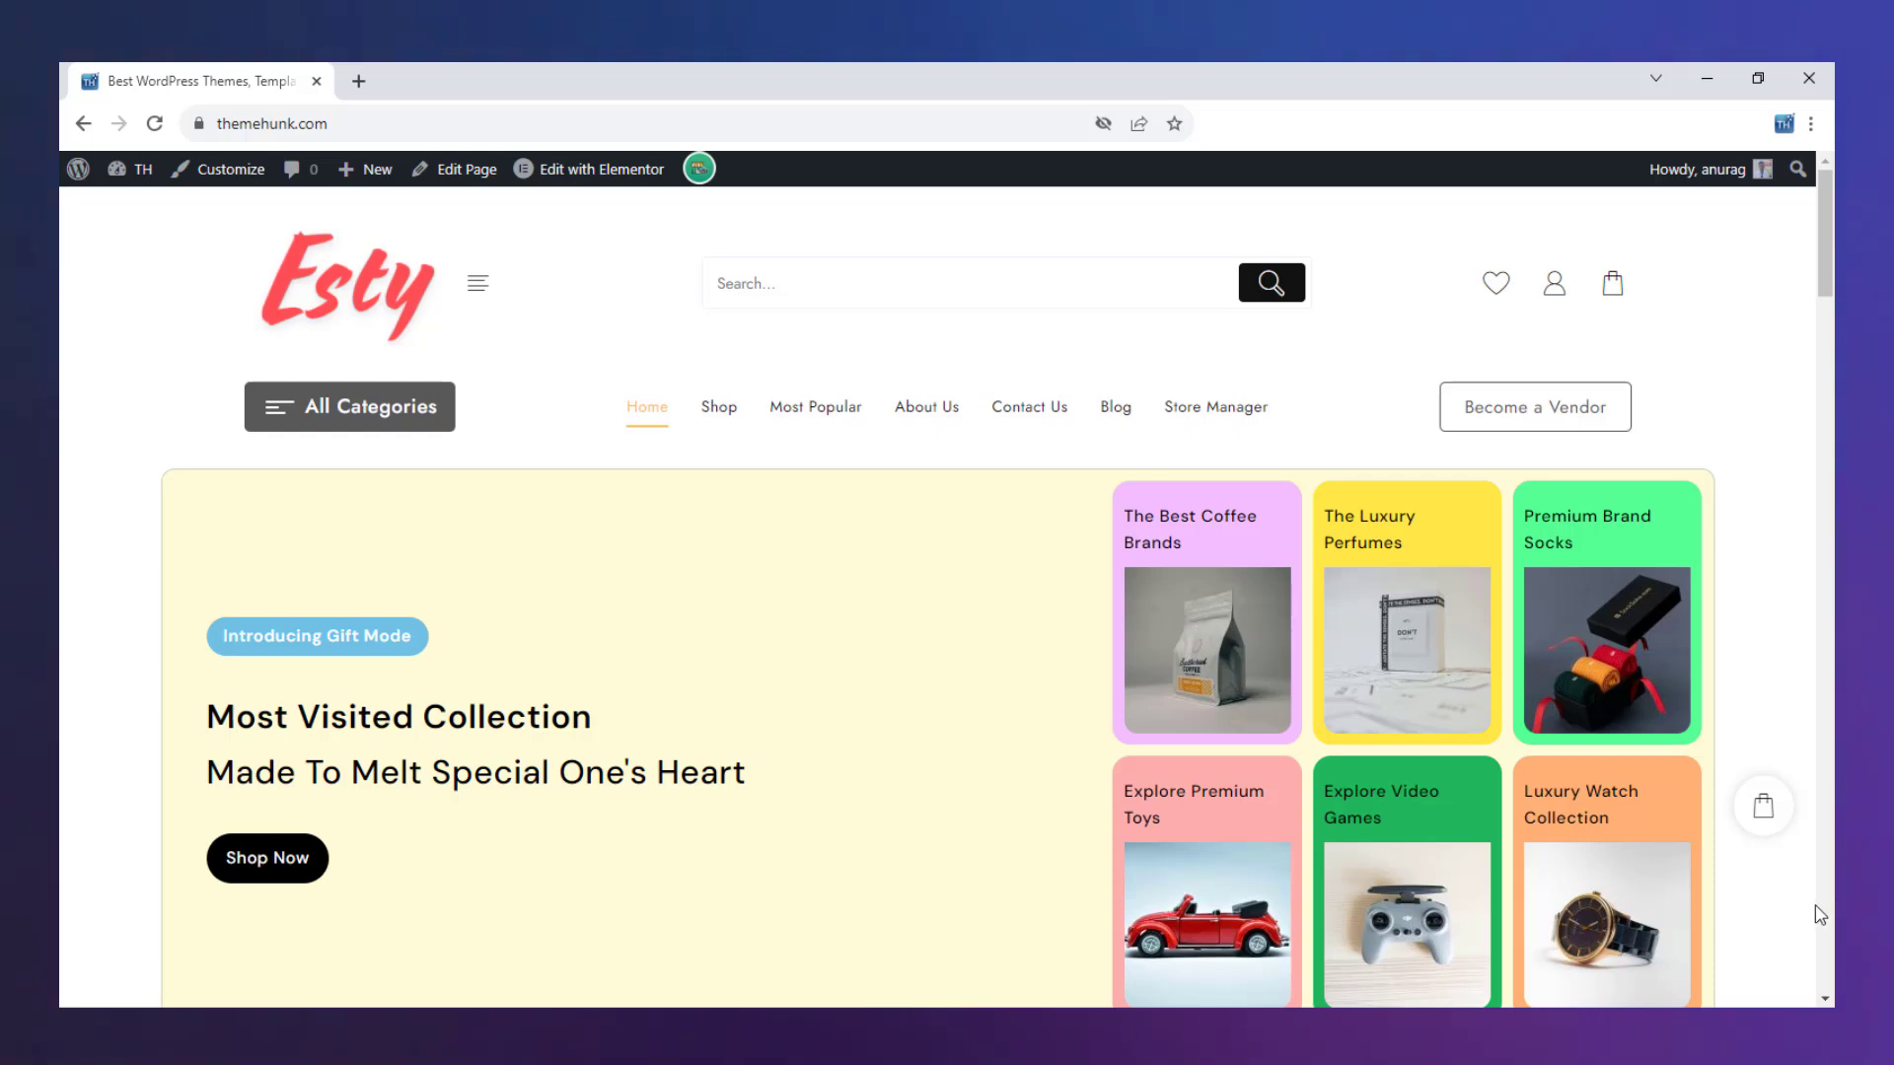
scroll(1772, 887, "down", 15)
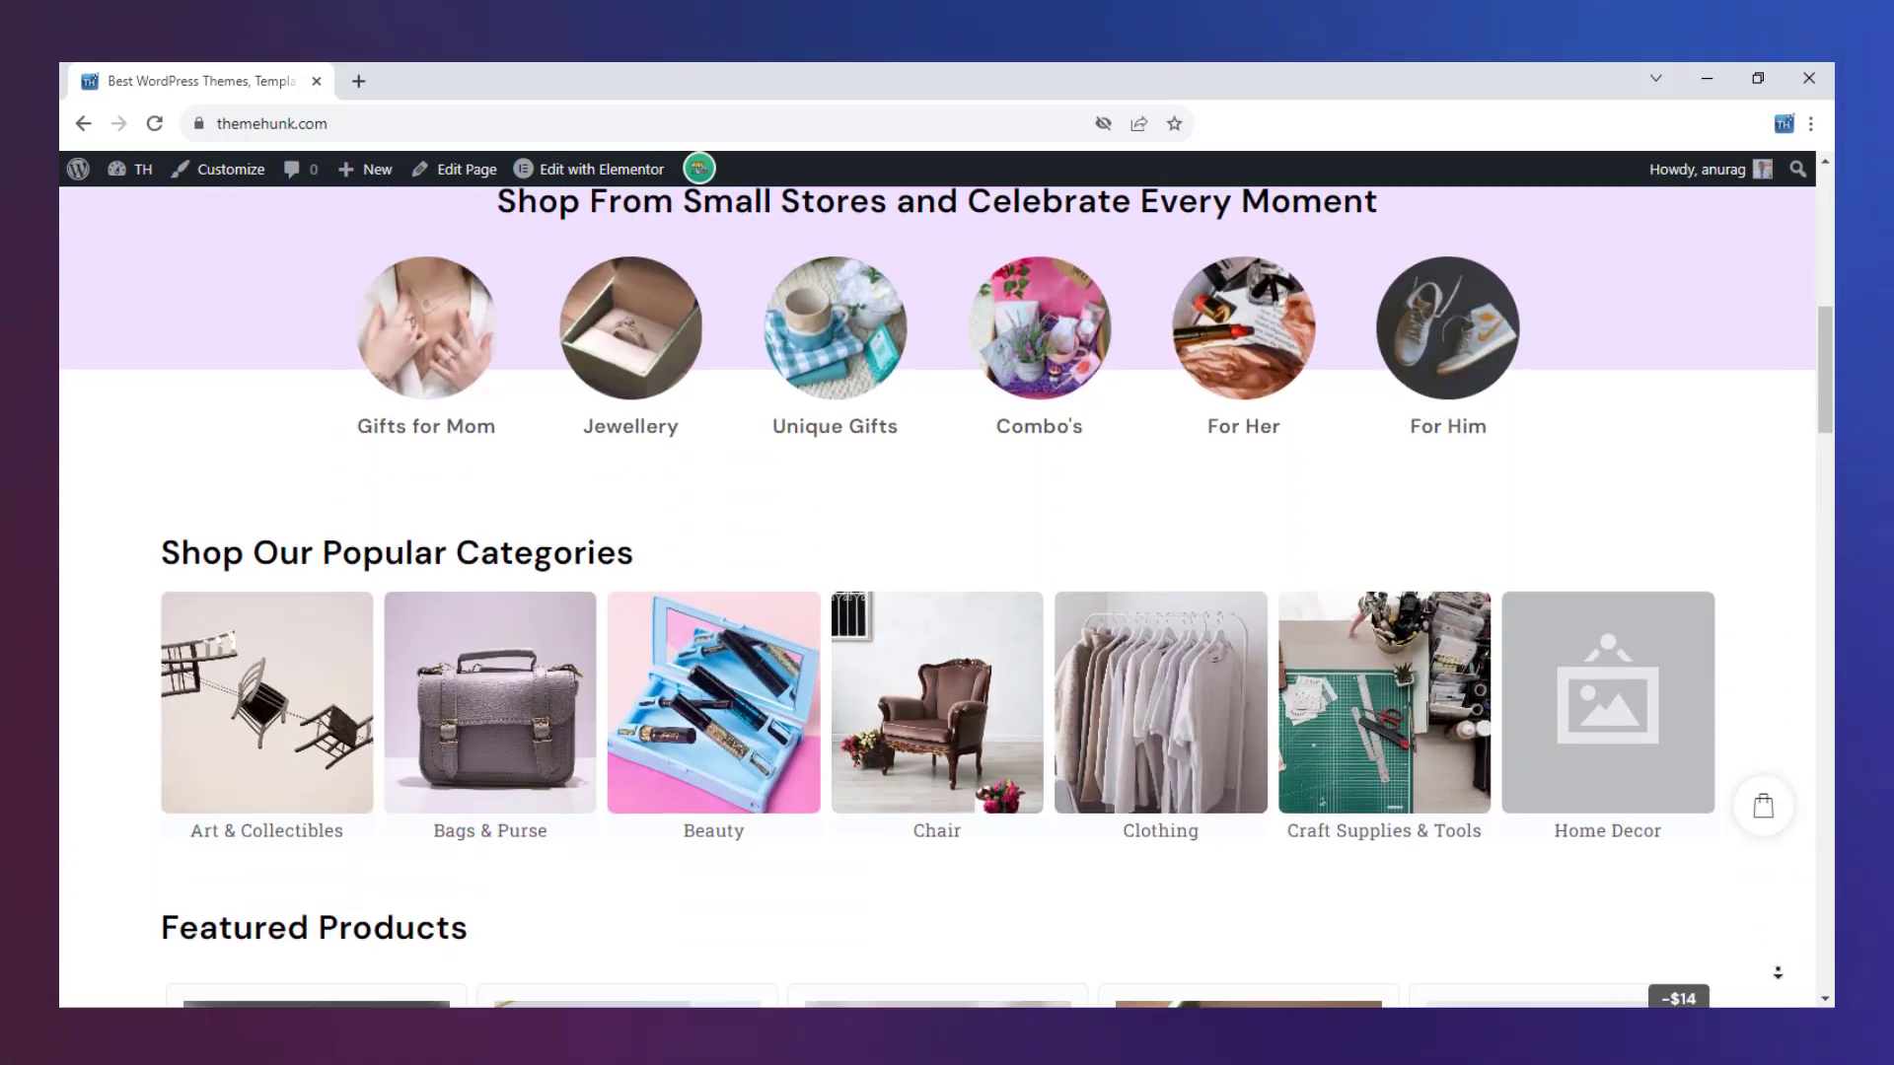
scroll(1777, 973, "down", 20)
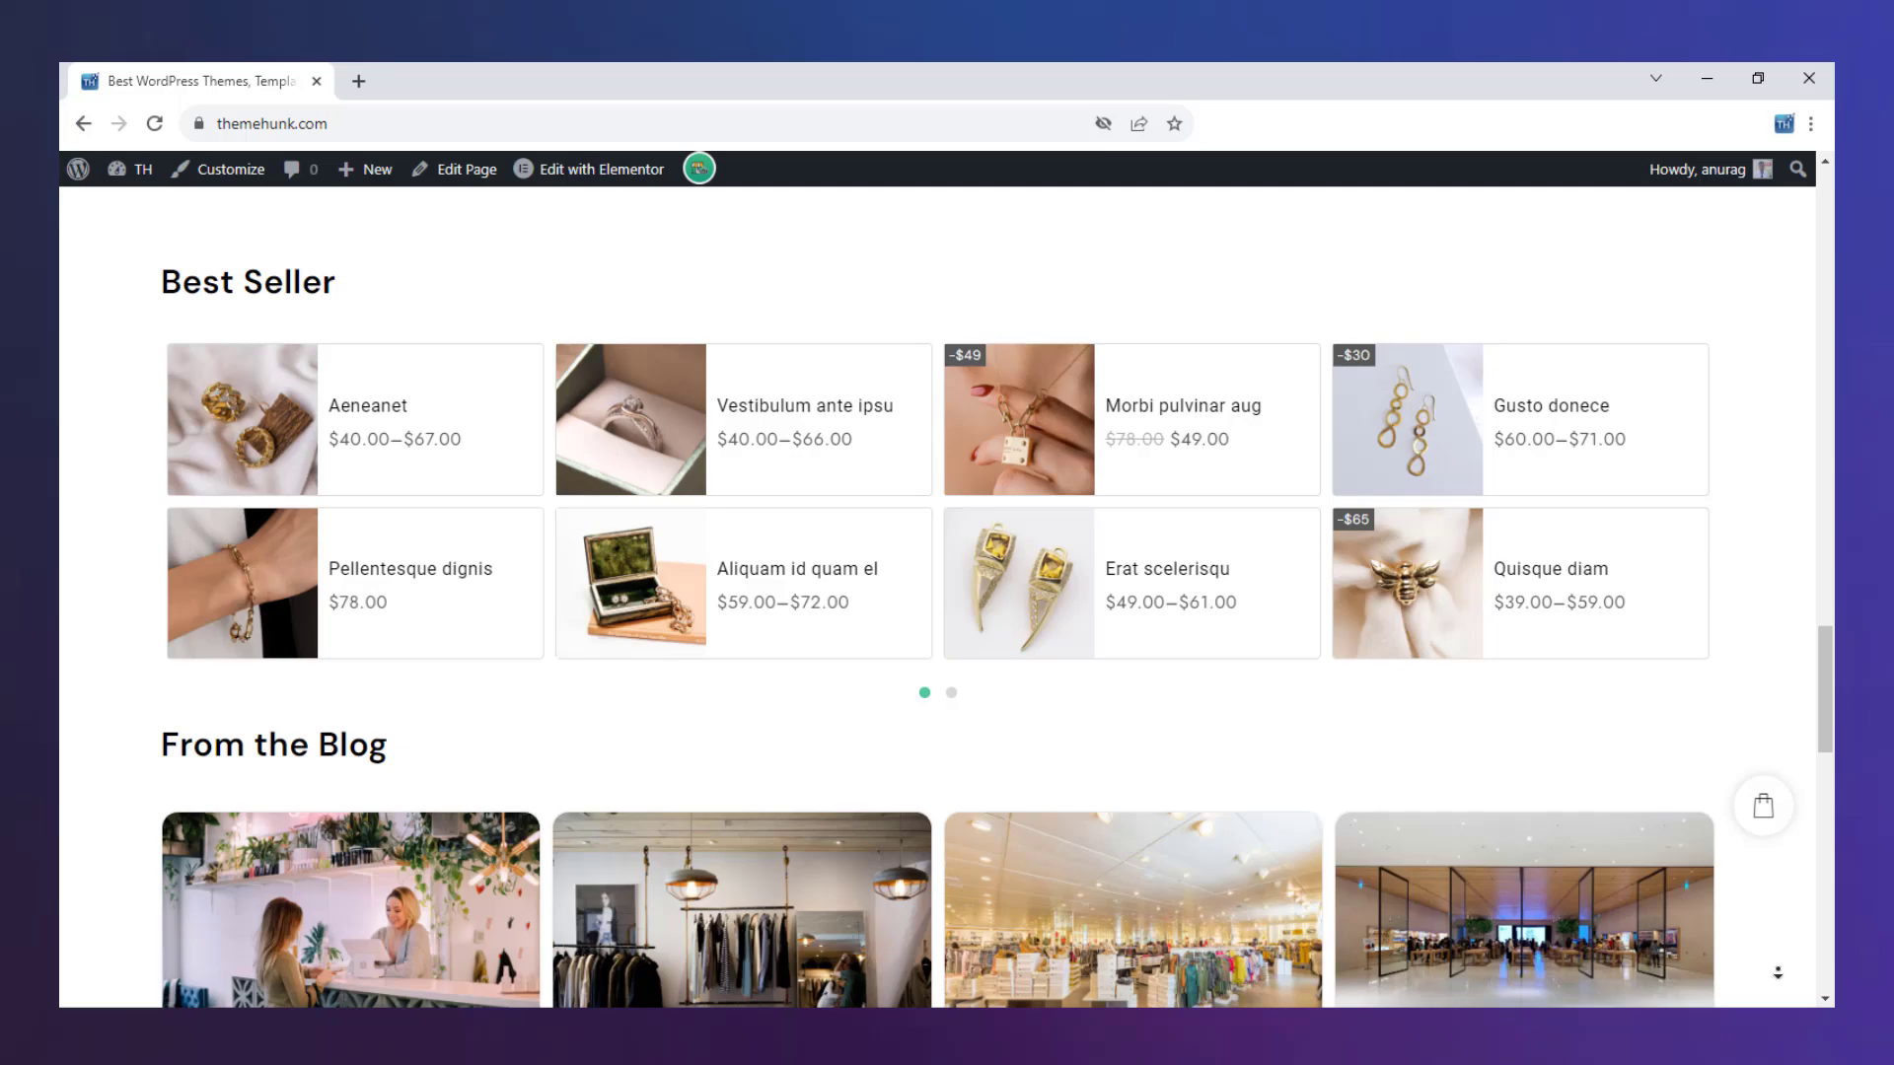
scroll(1777, 972, "down", 12)
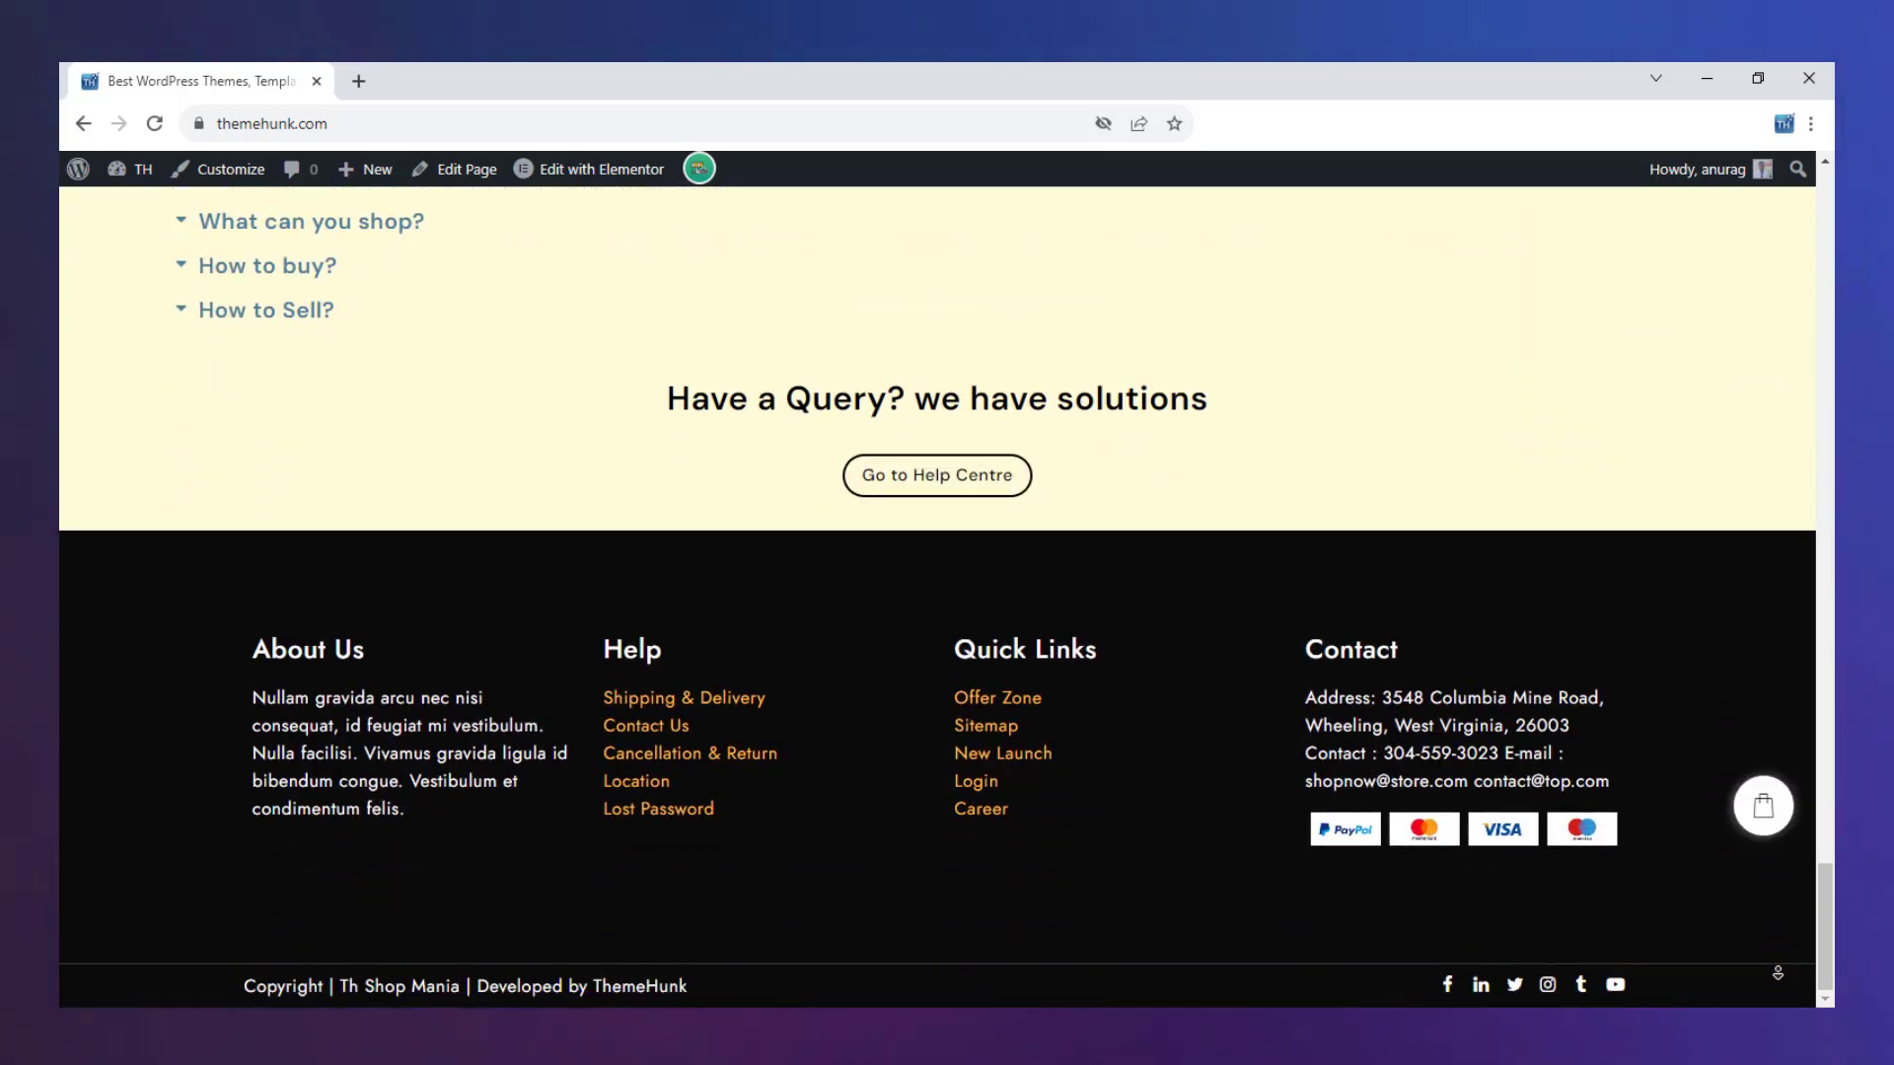
scroll(1783, 979, "up", 20)
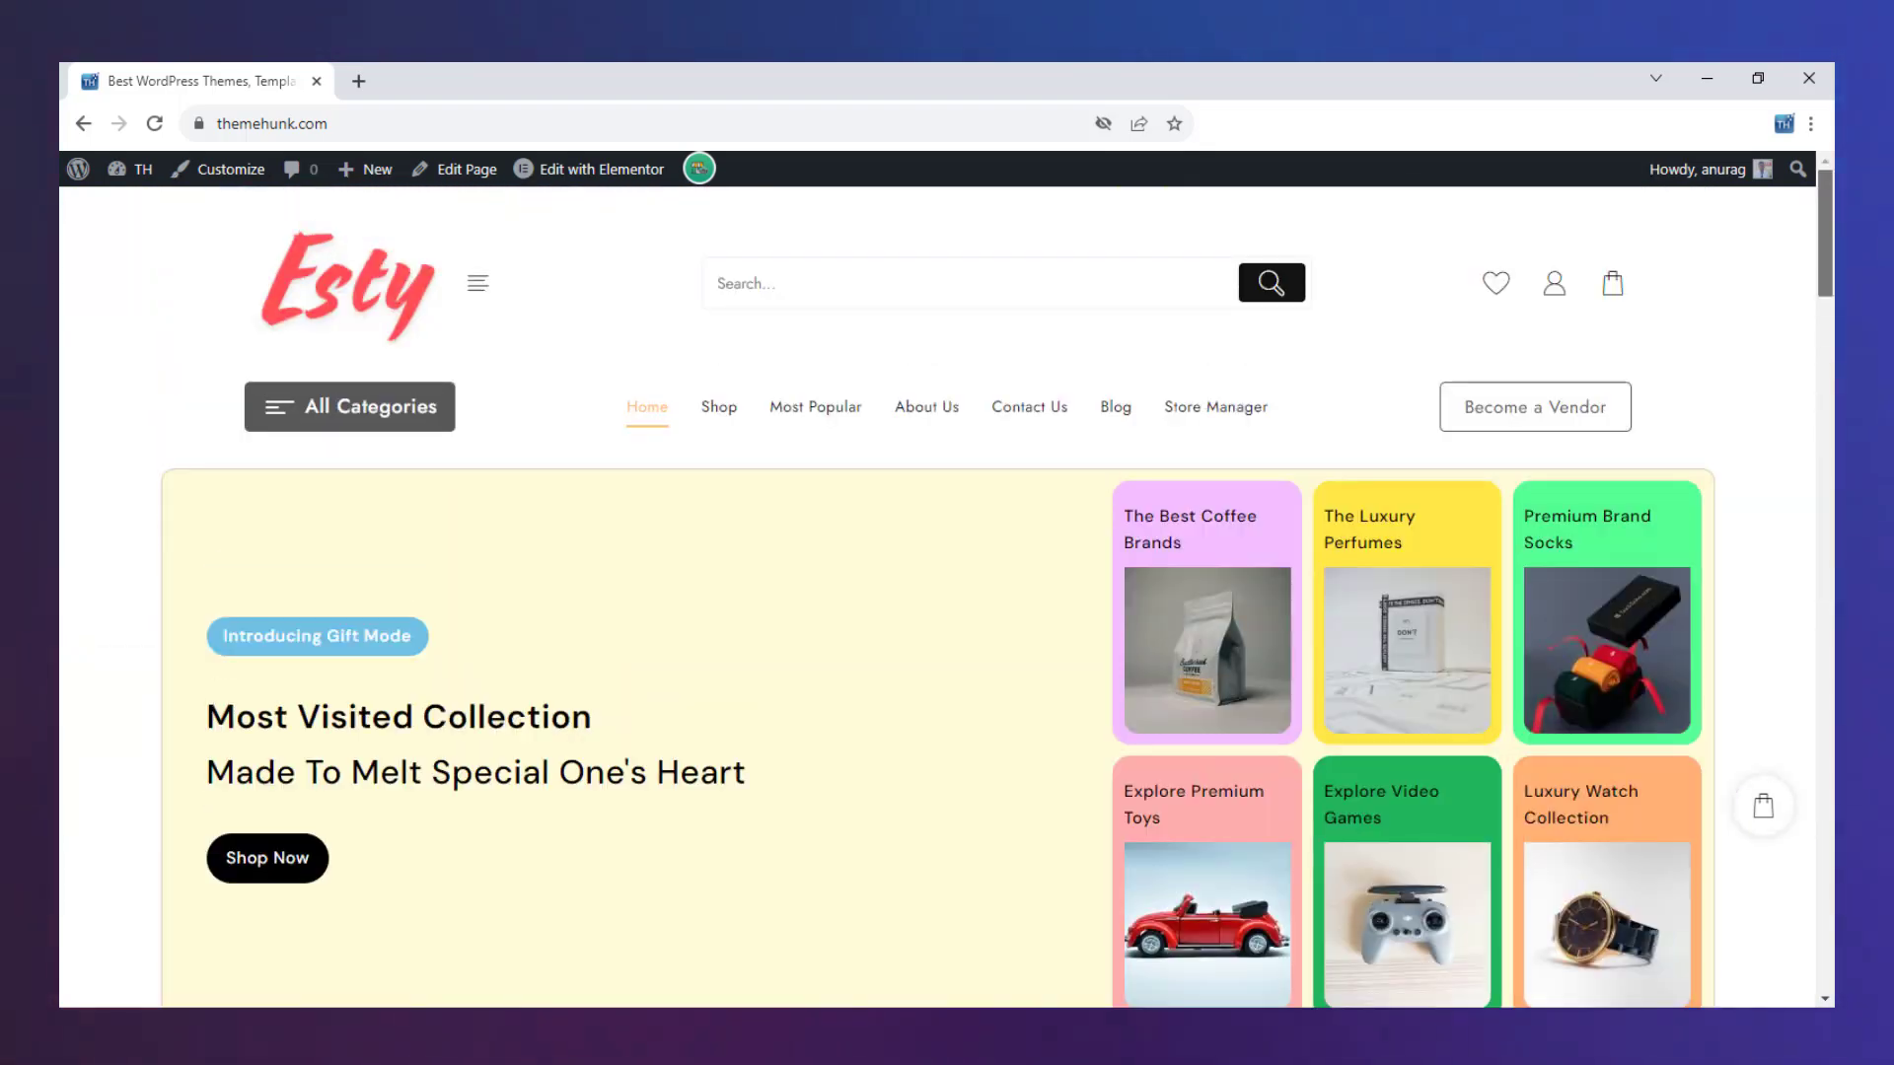
Open the Shop page listing 1–16 of 25 products and scroll through it
left_click(727, 432)
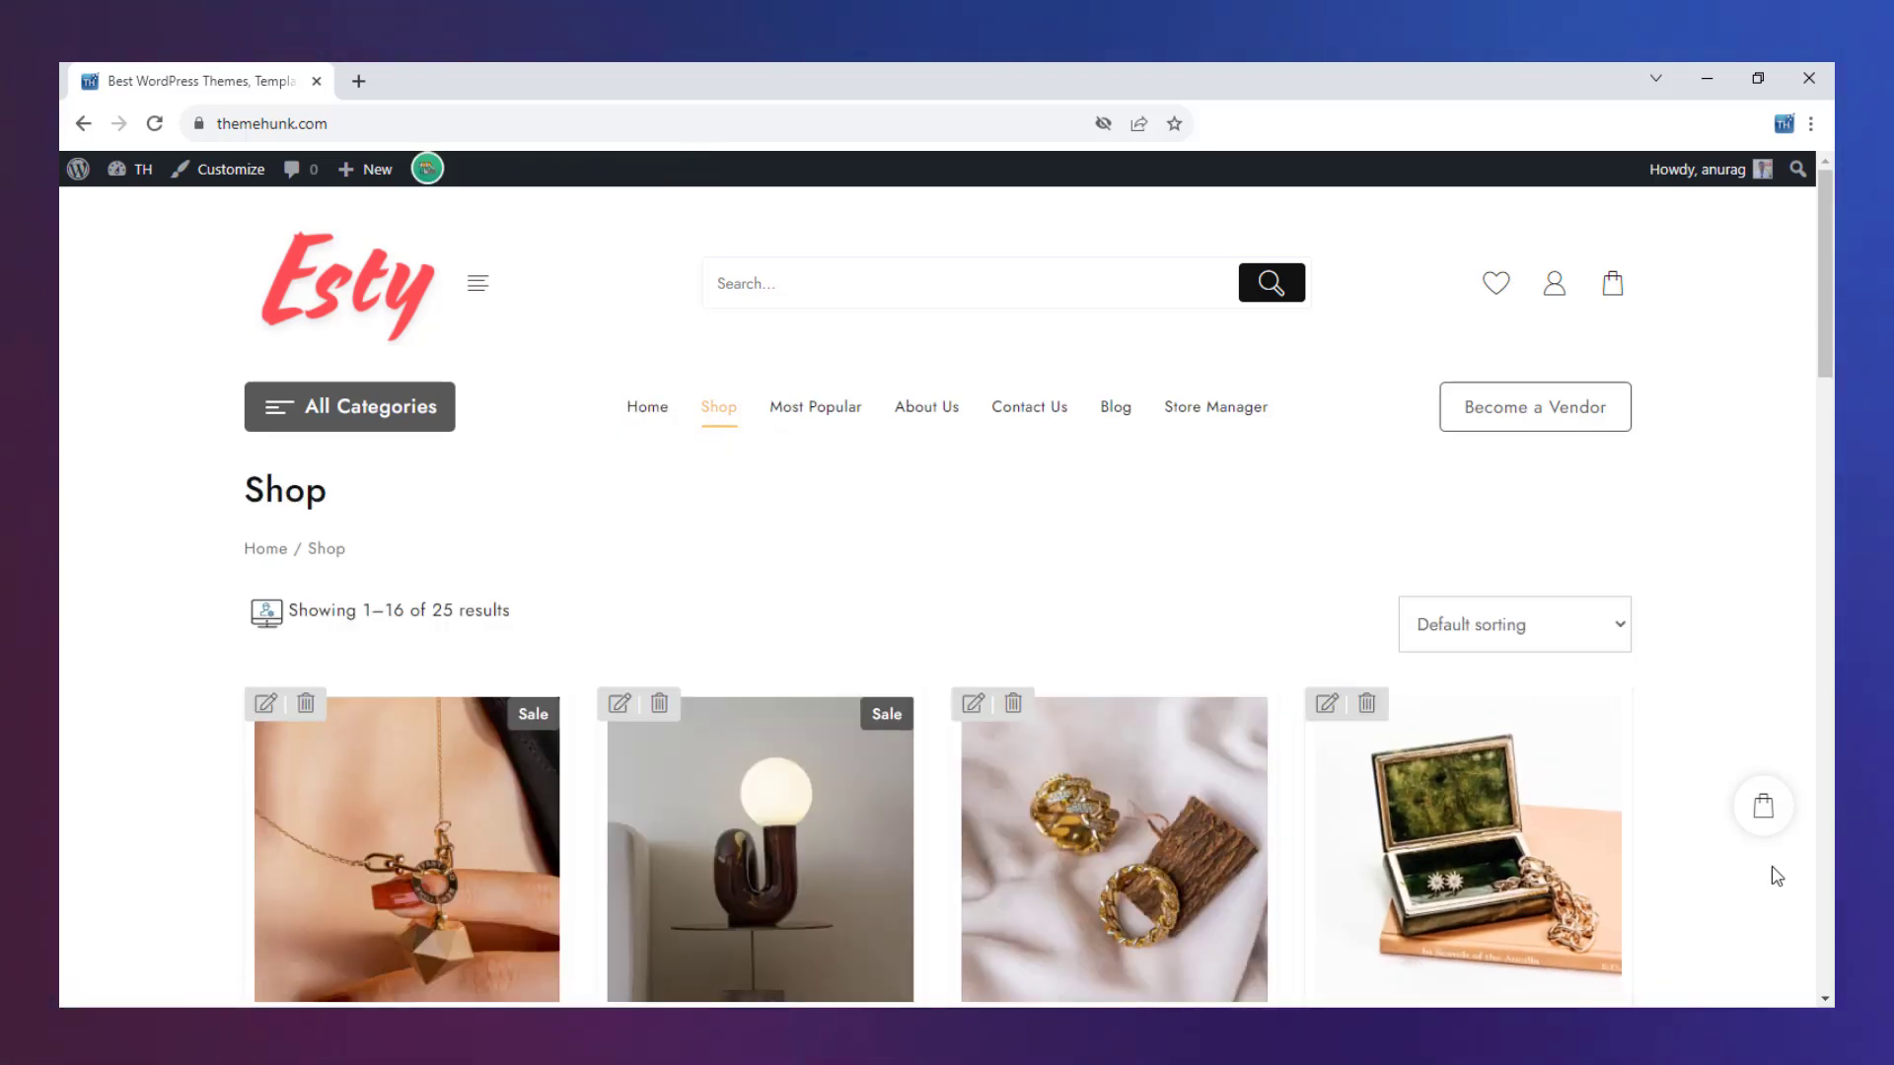
scroll(1778, 898, "down", 14)
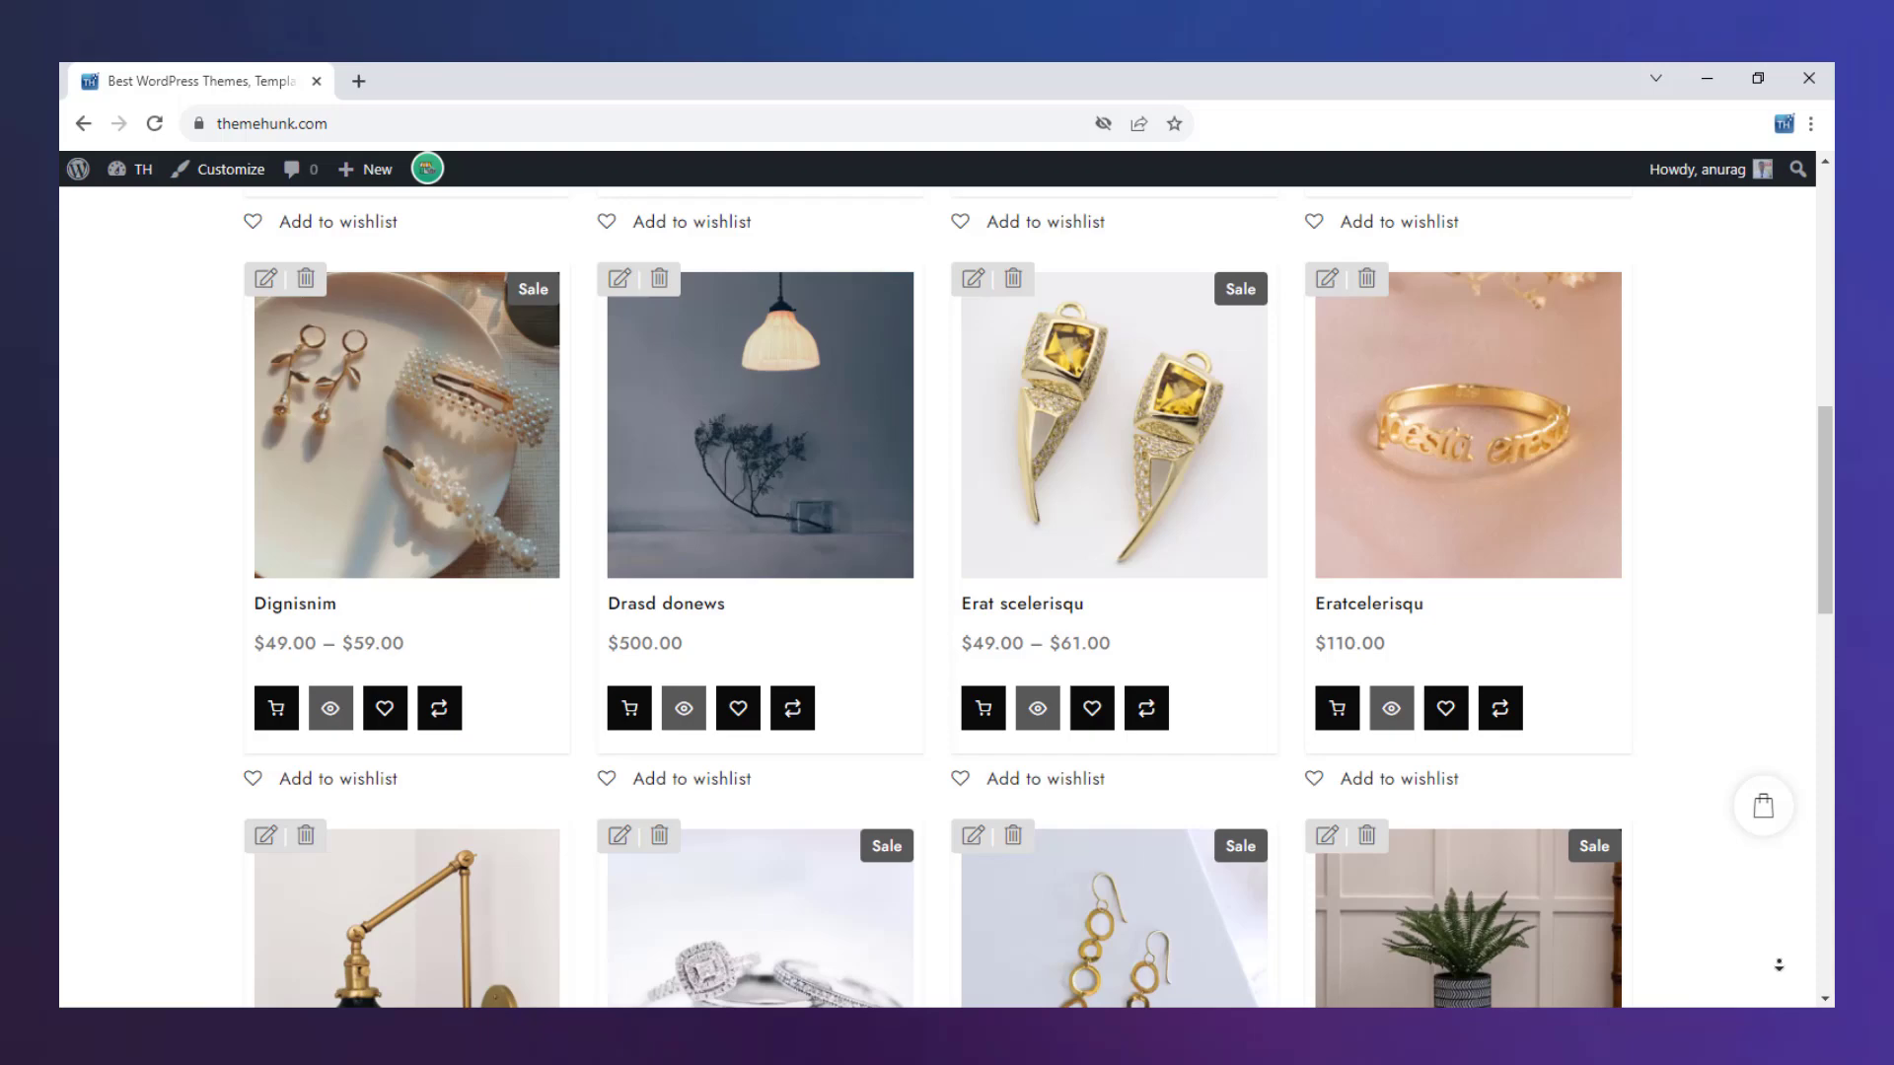
scroll(1788, 968, "down", 10)
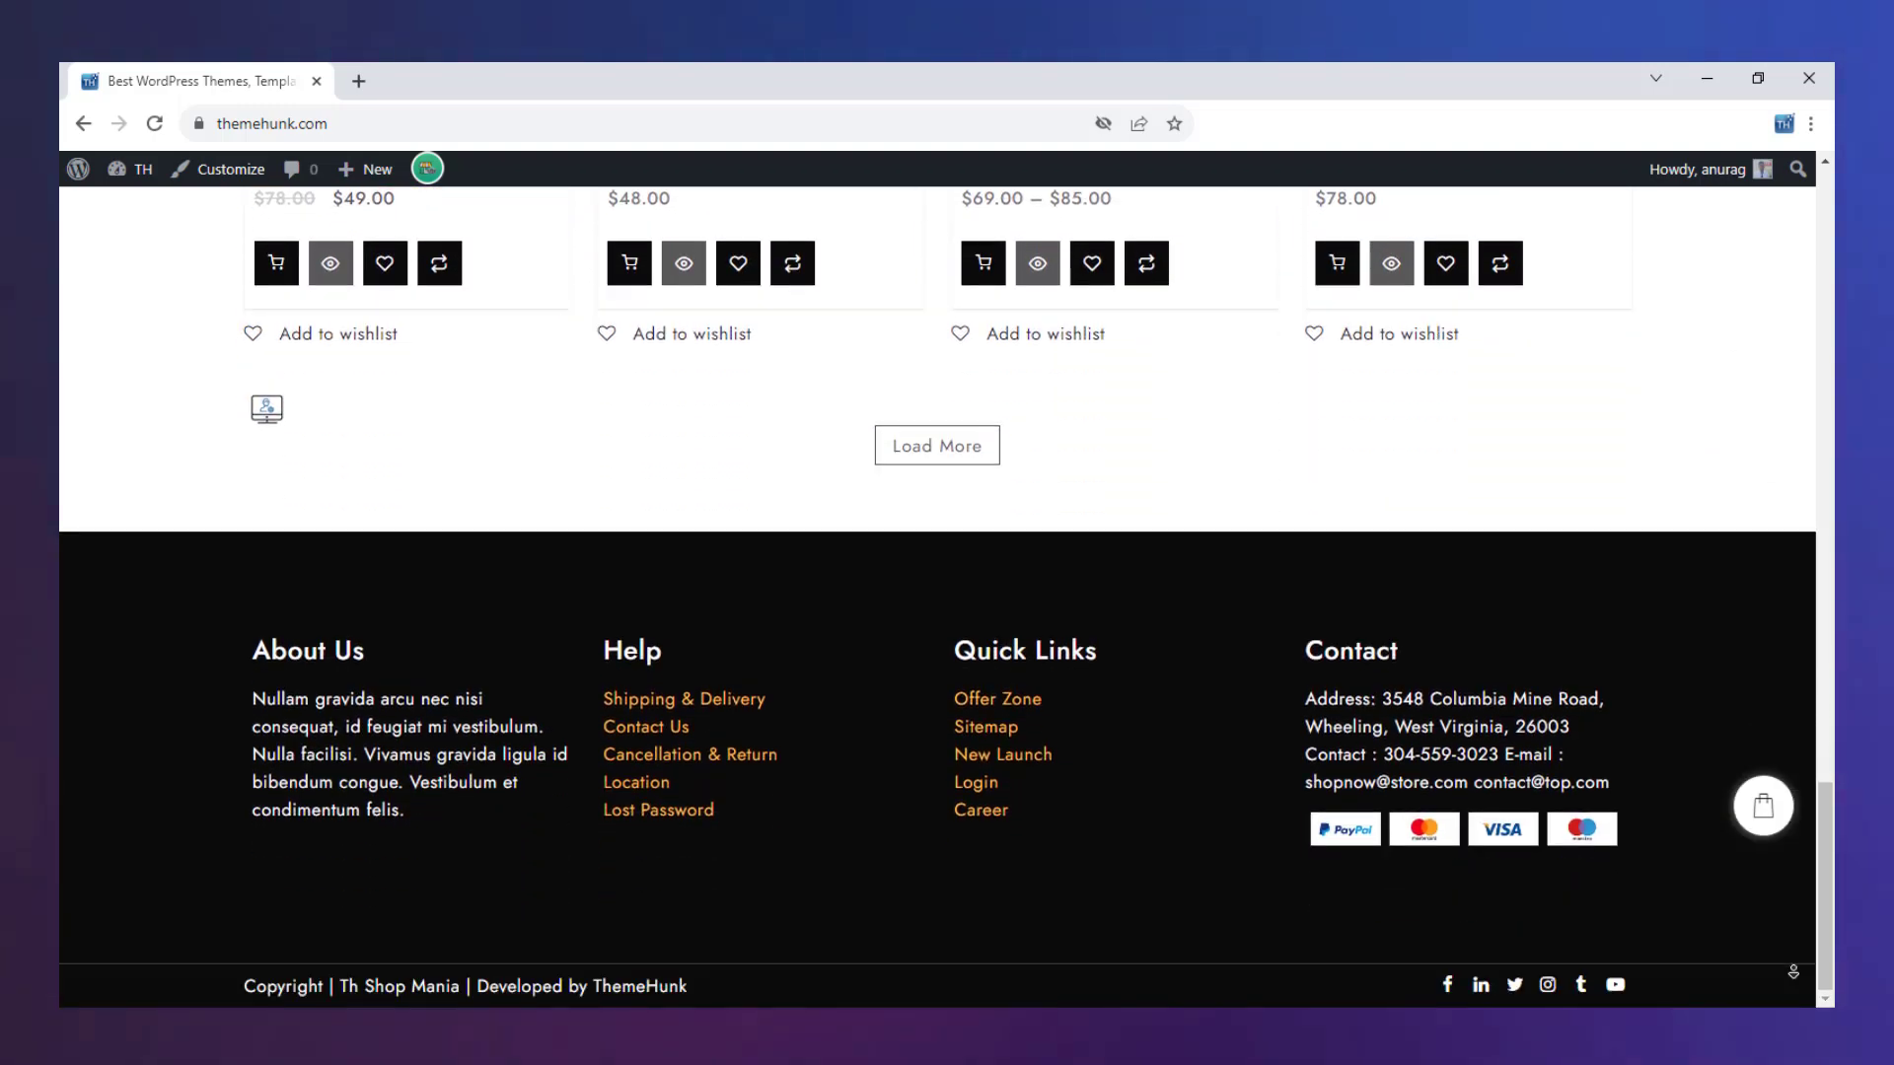
scroll(937, 591, "up", 20)
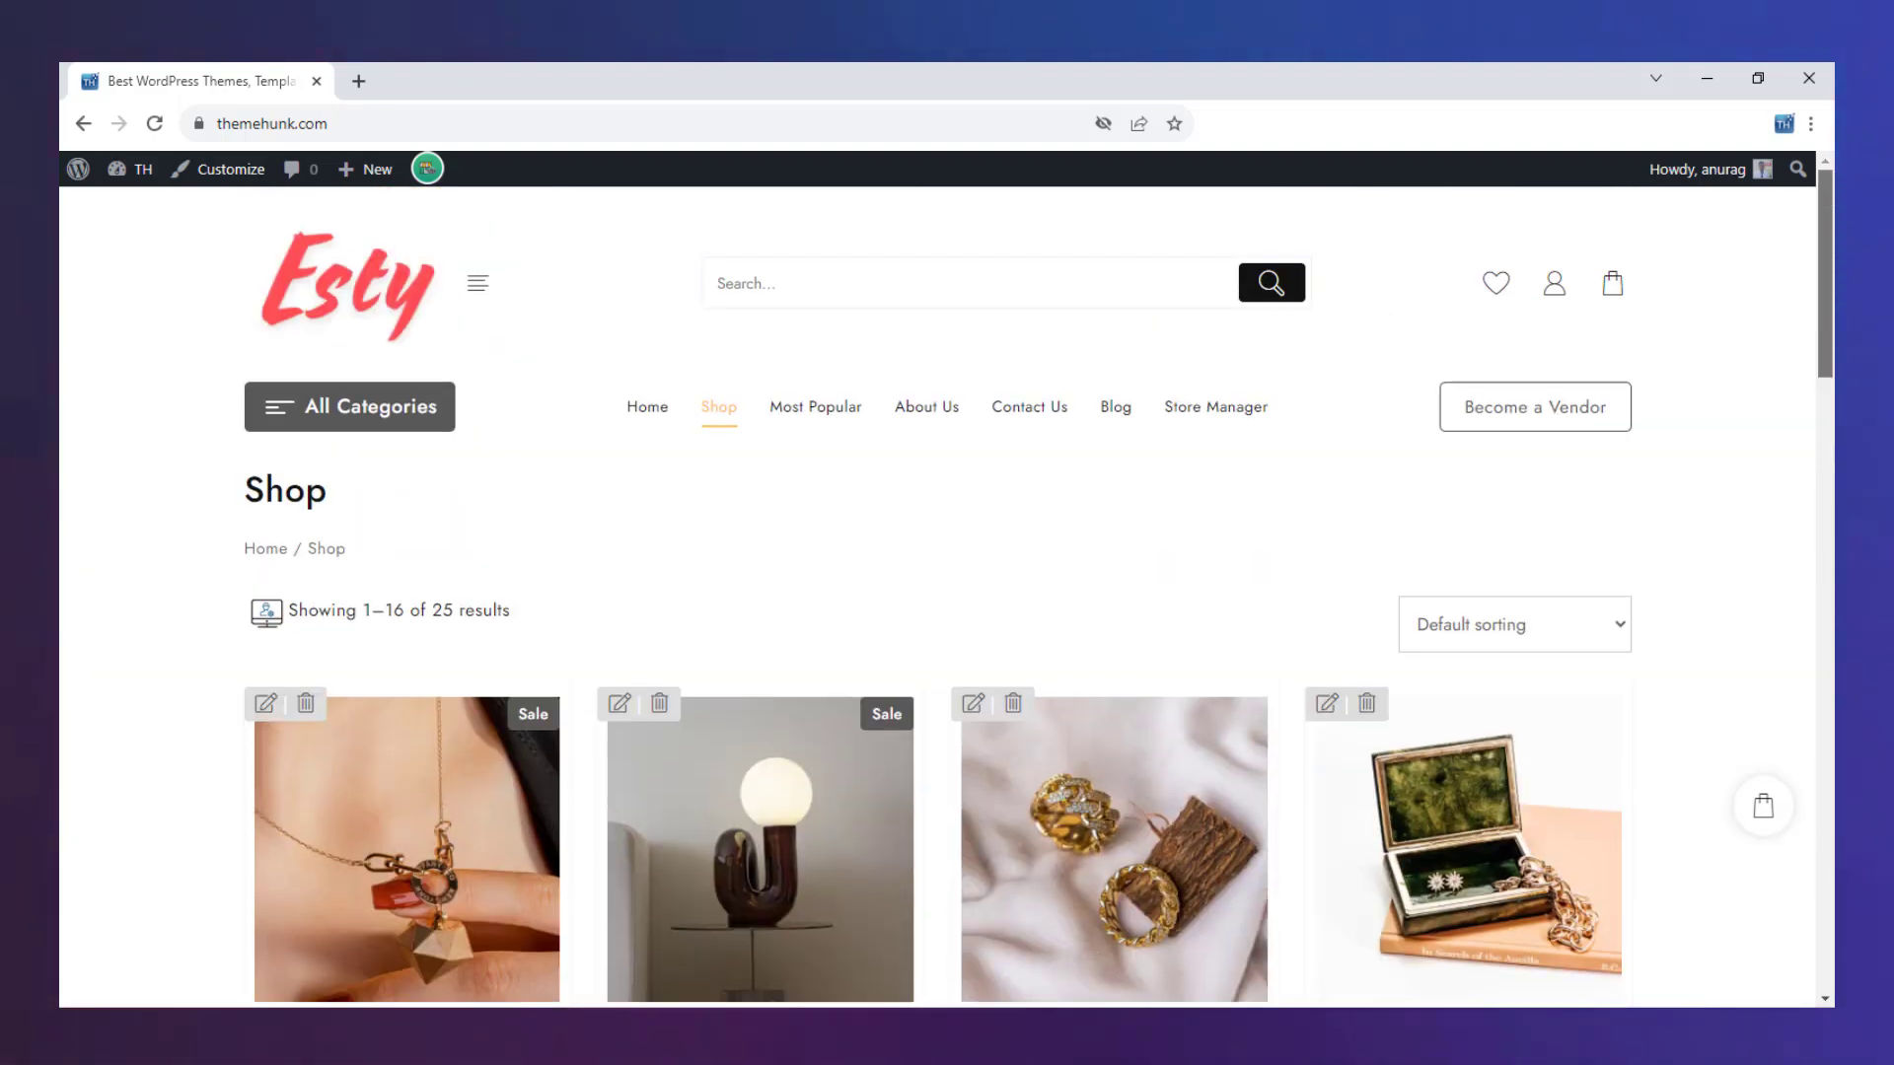
Open and scroll through the Most Popular category page
left_click(821, 422)
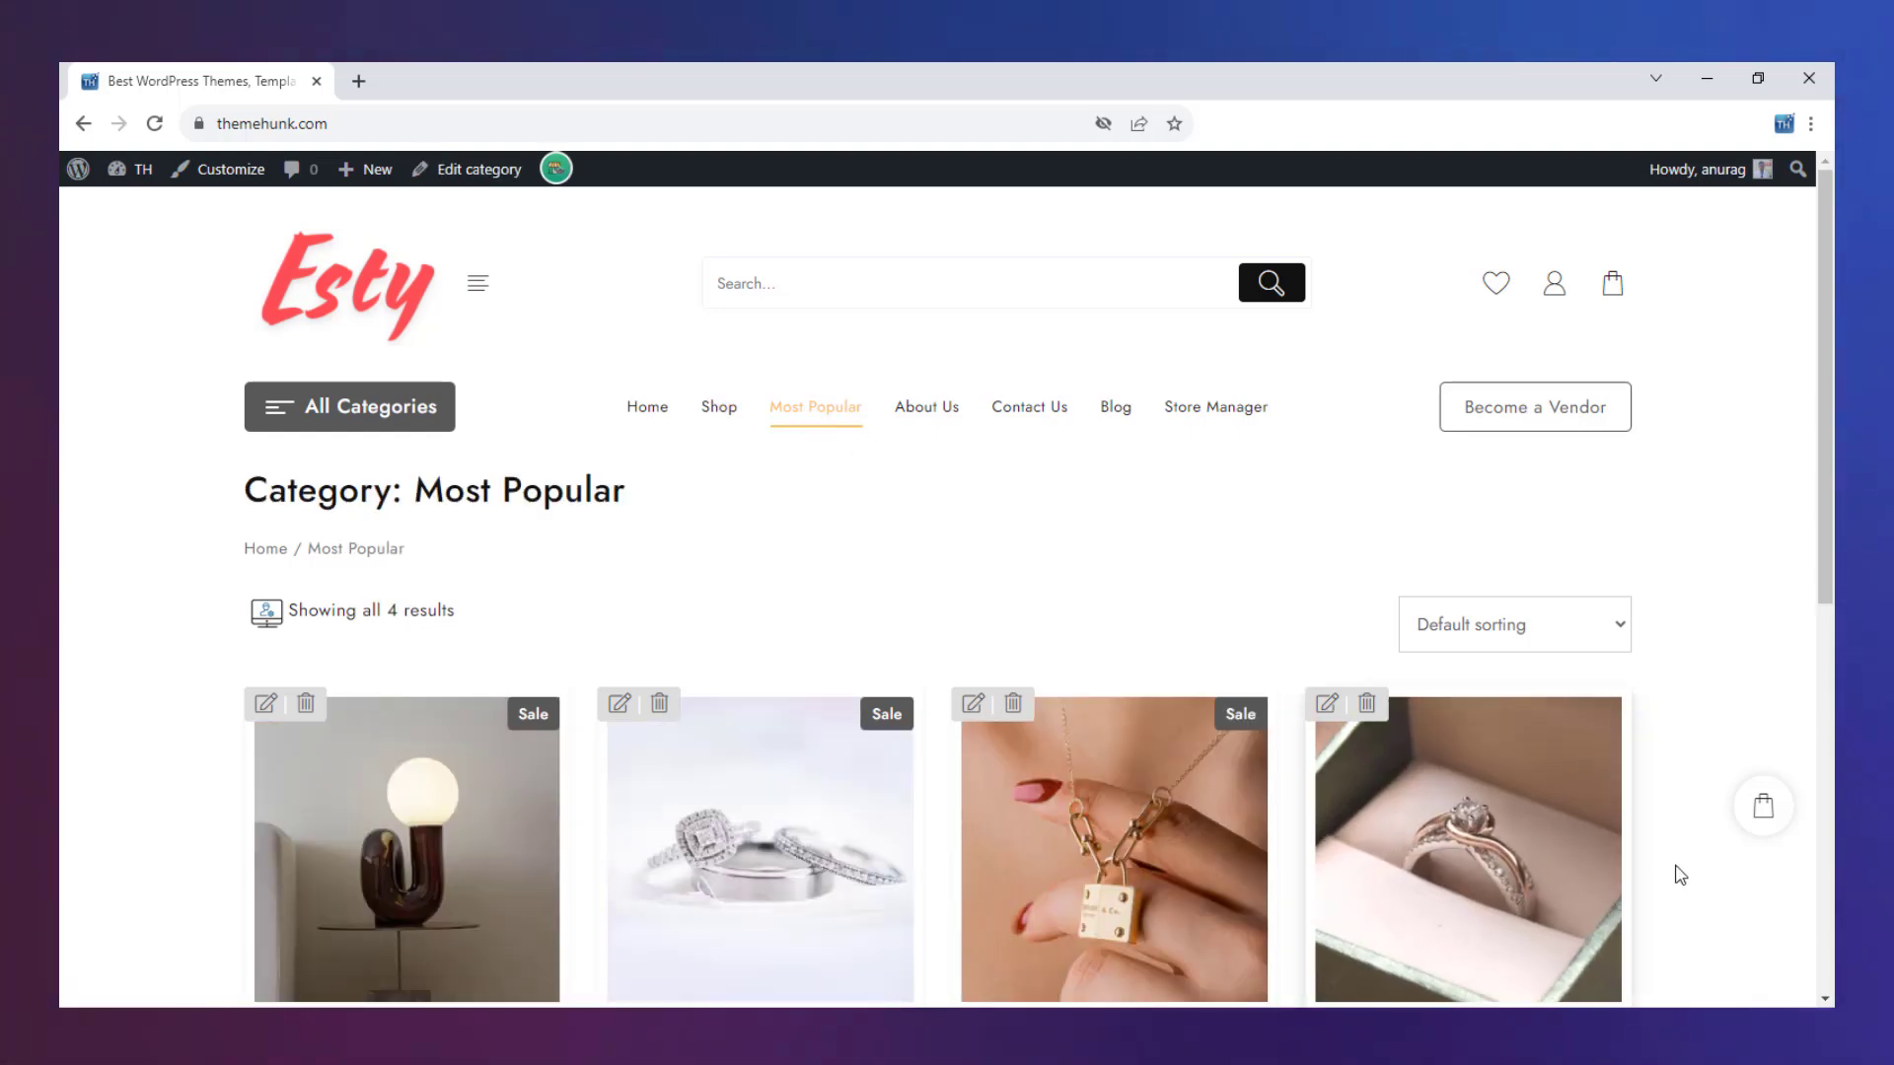
scroll(1775, 888, "down", 5)
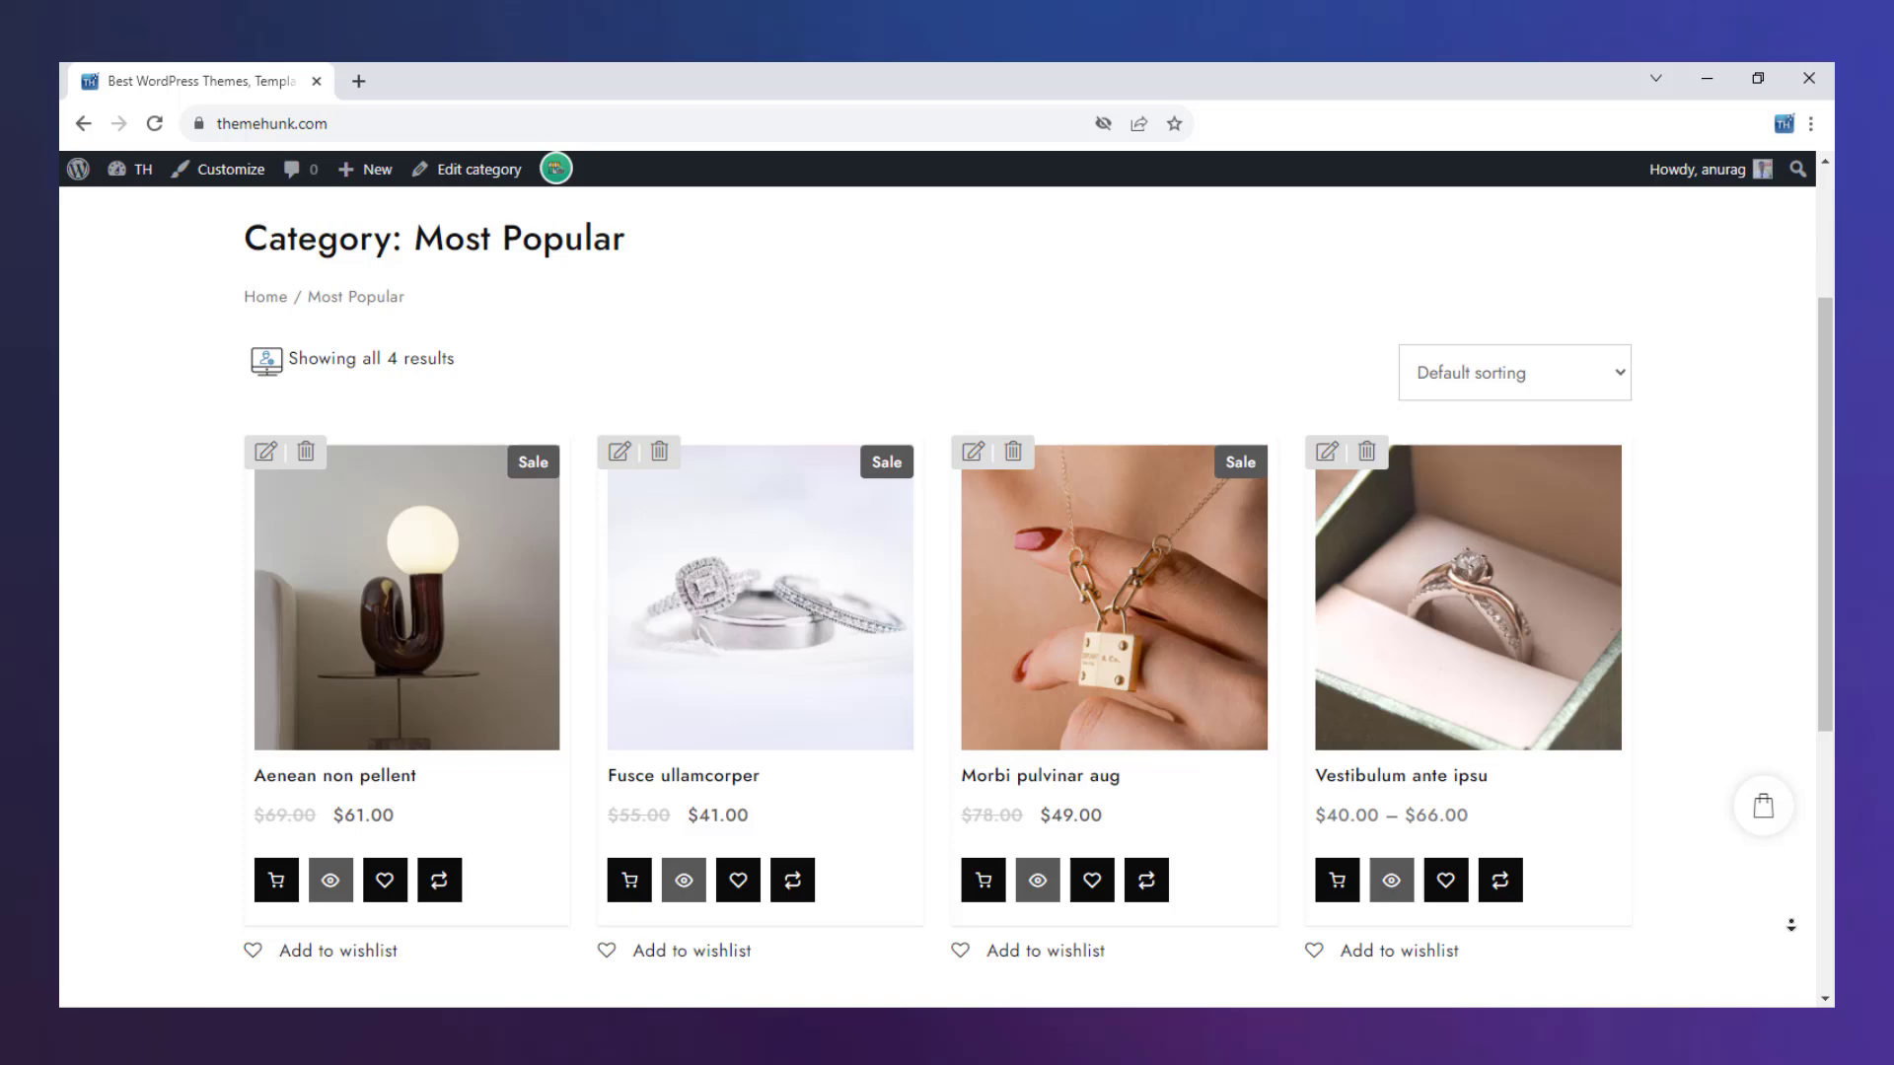
scroll(937, 592, "down", 4)
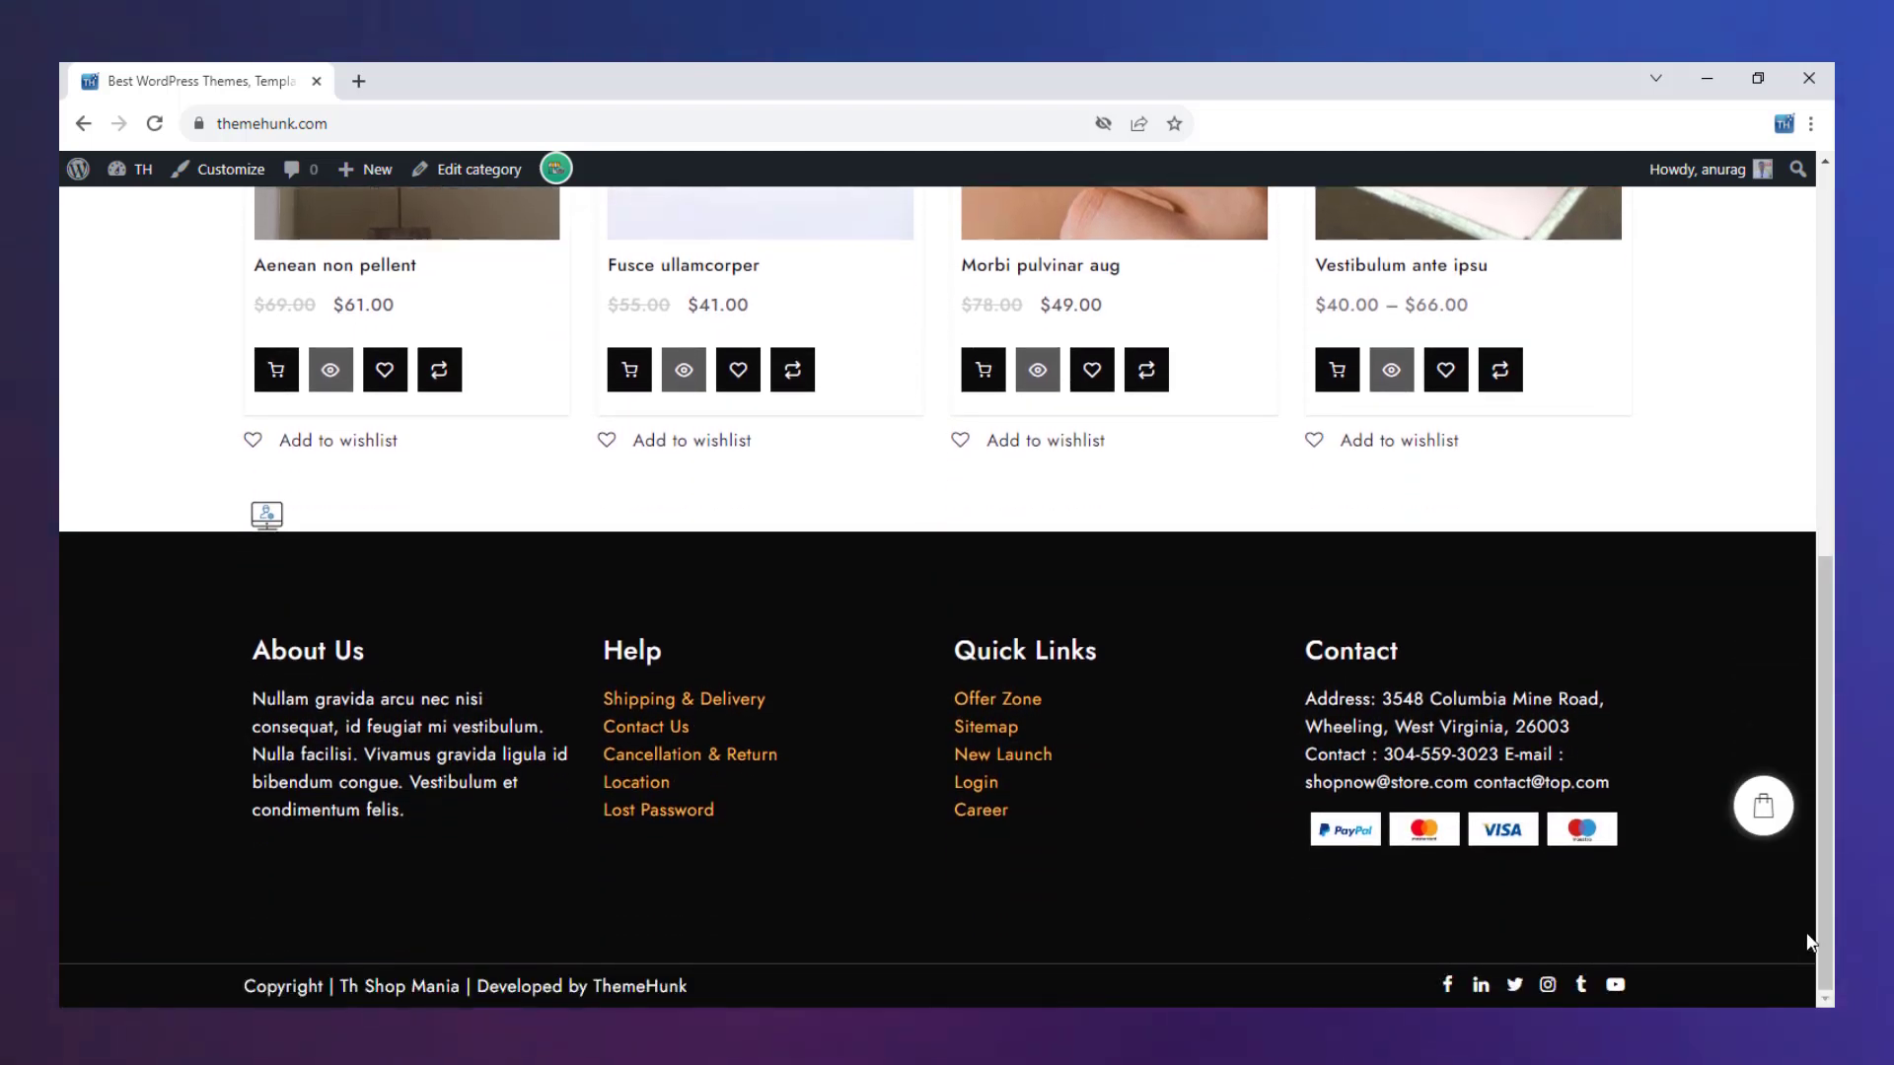
scroll(956, 419, "up", 9)
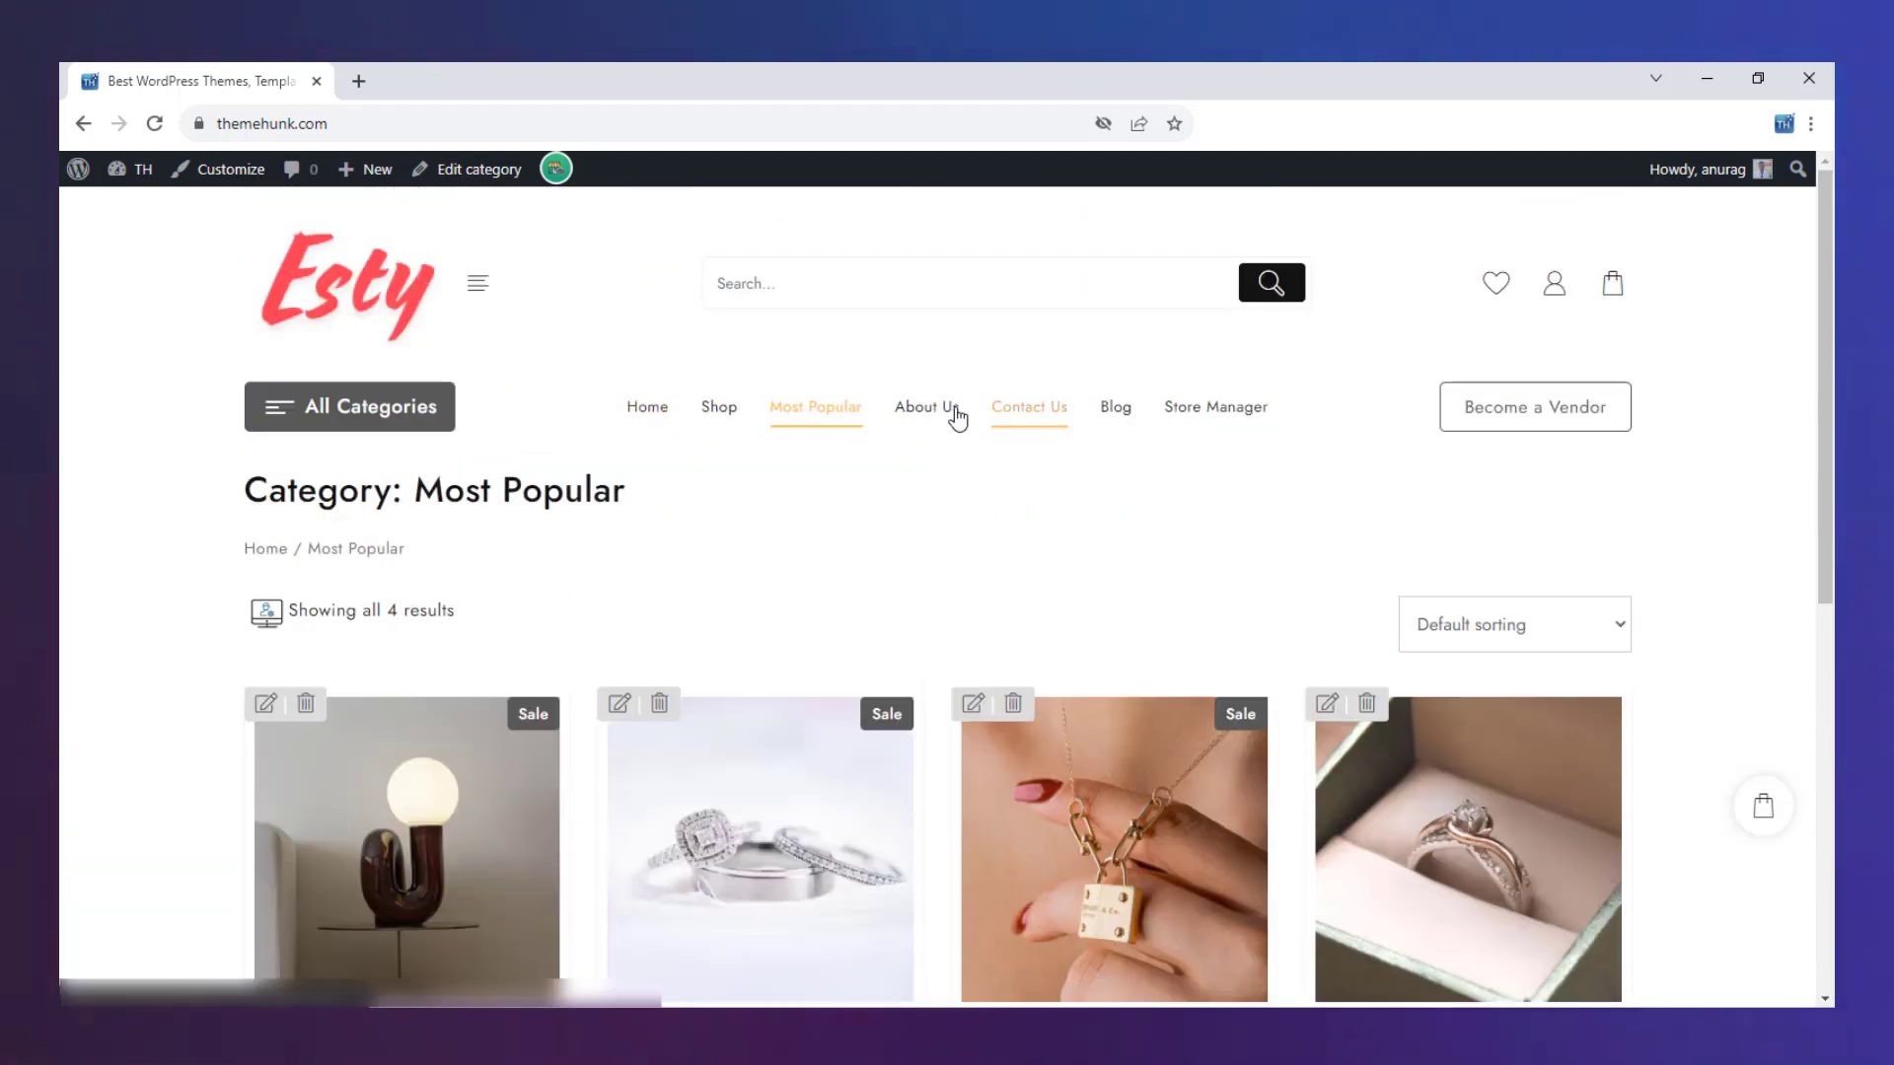
Open and scroll through the About Us page
left_click(953, 415)
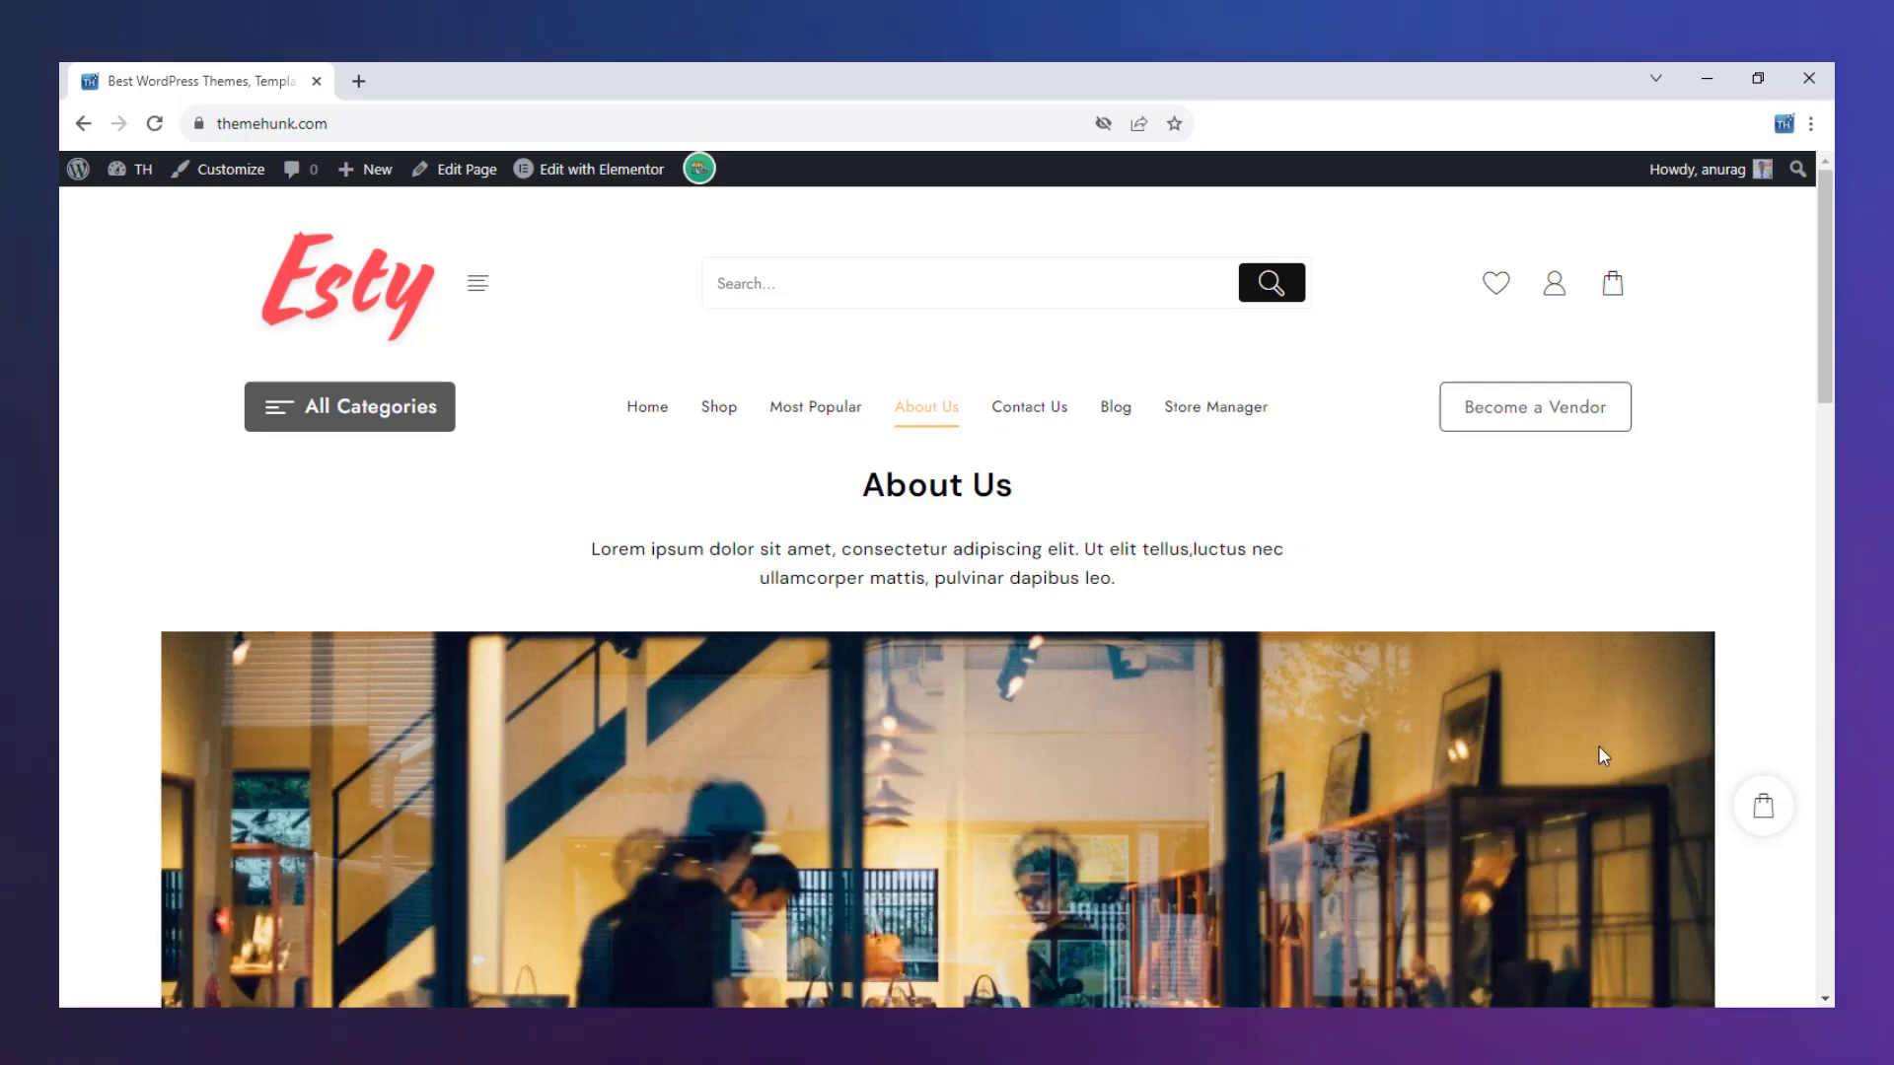
scroll(1787, 872, "down", 7)
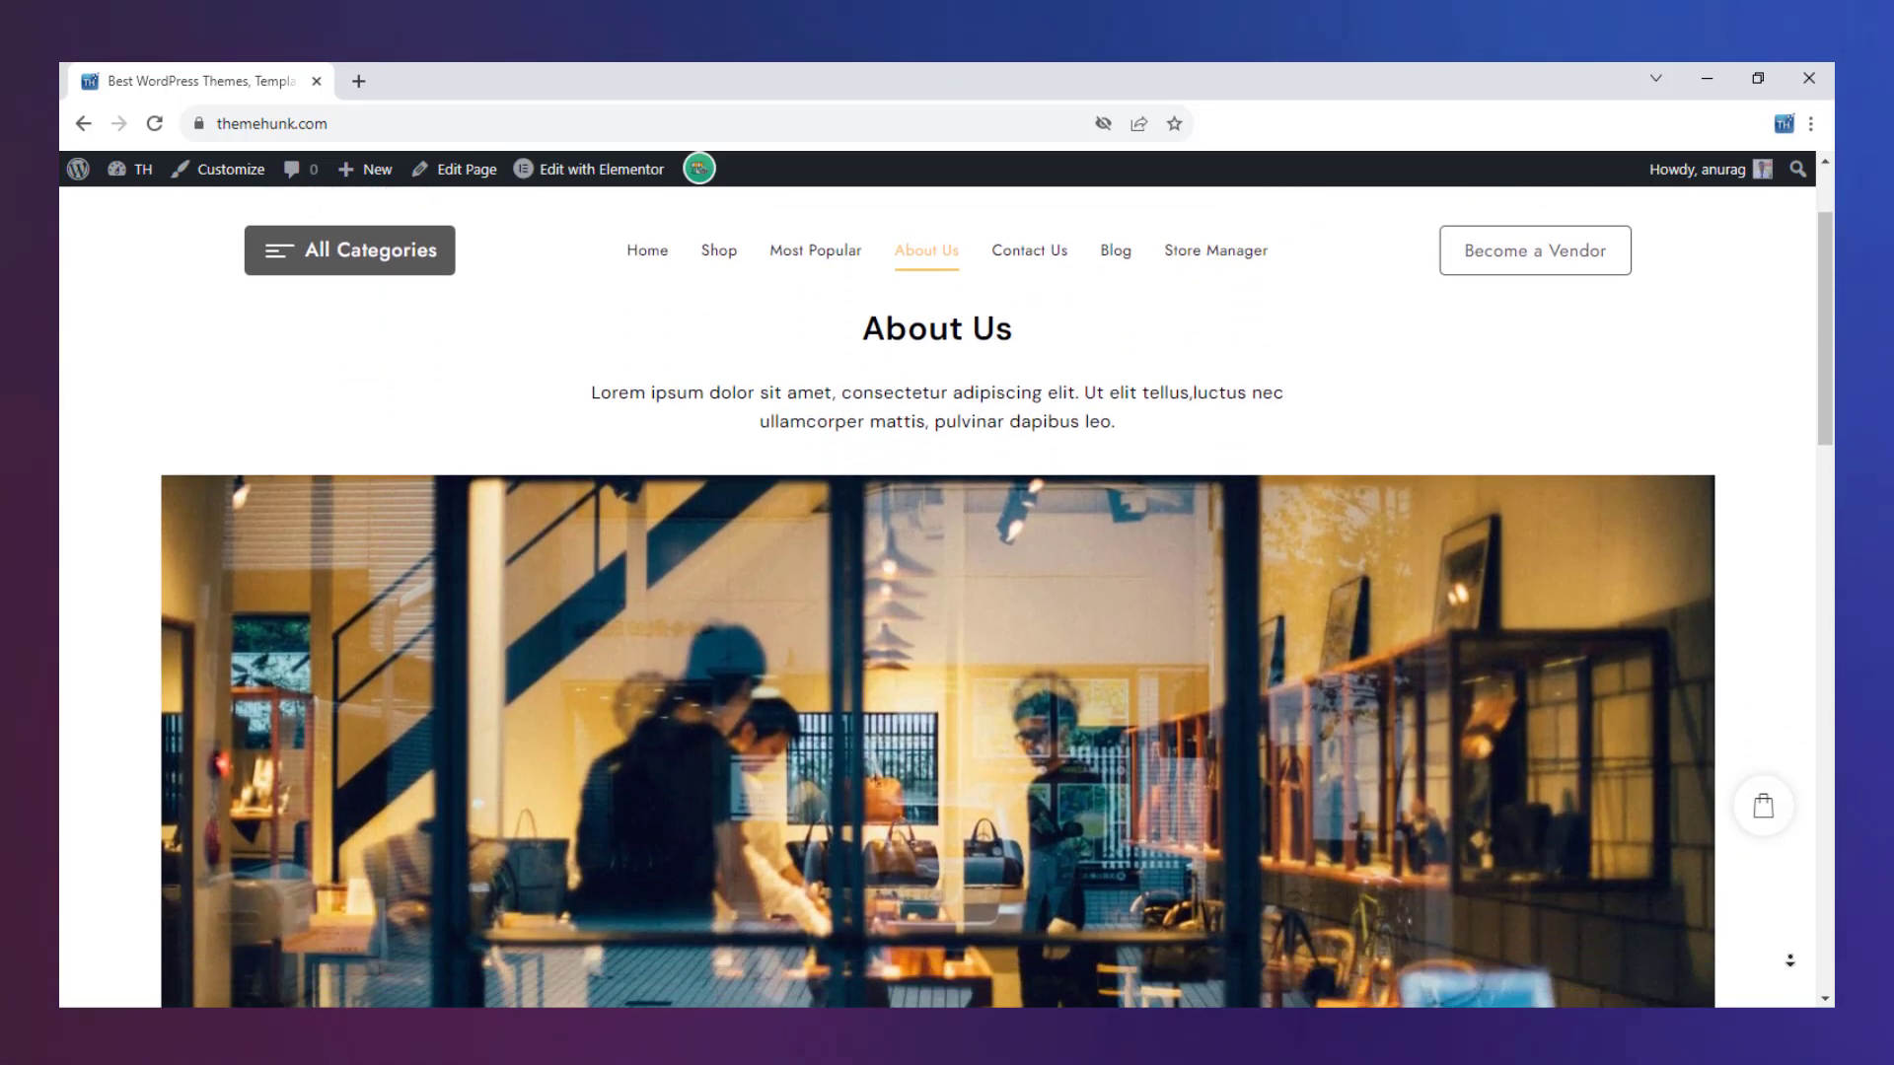
scroll(1787, 951, "down", 9)
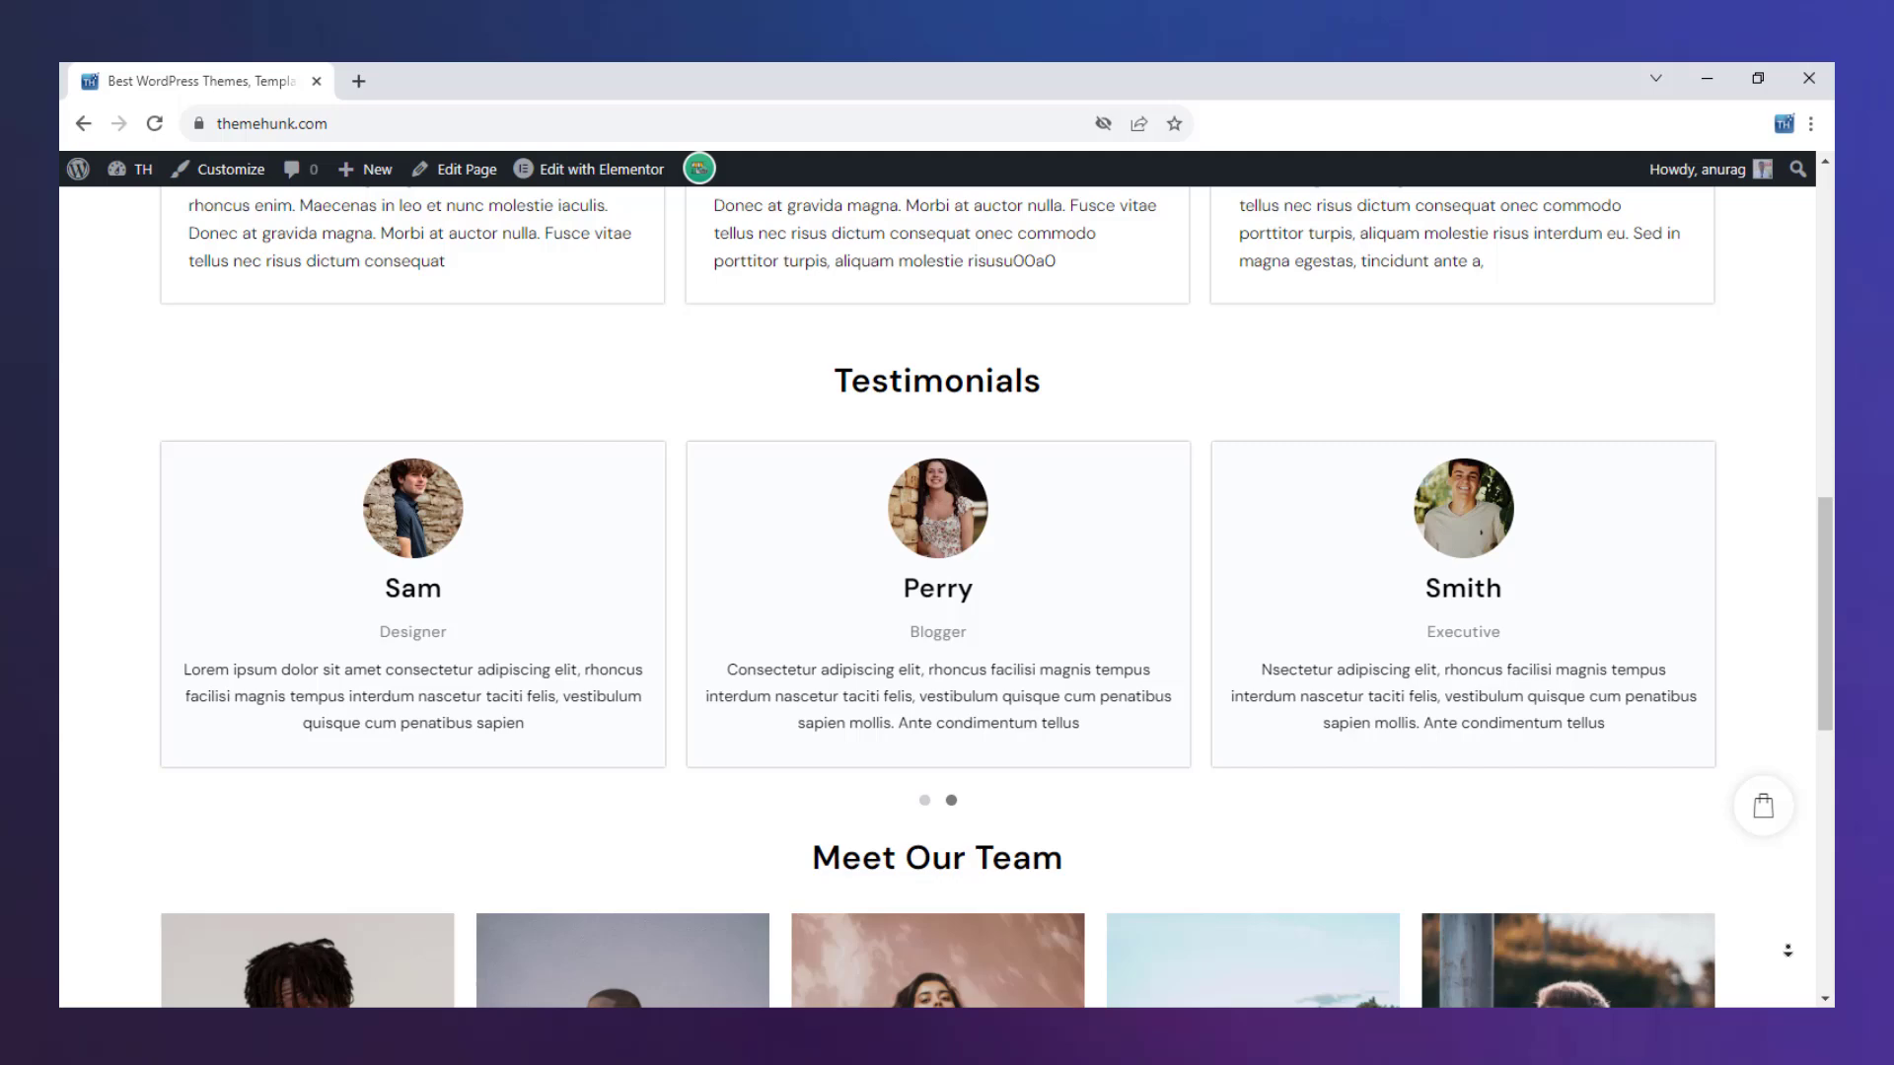
scroll(1787, 950, "down", 5)
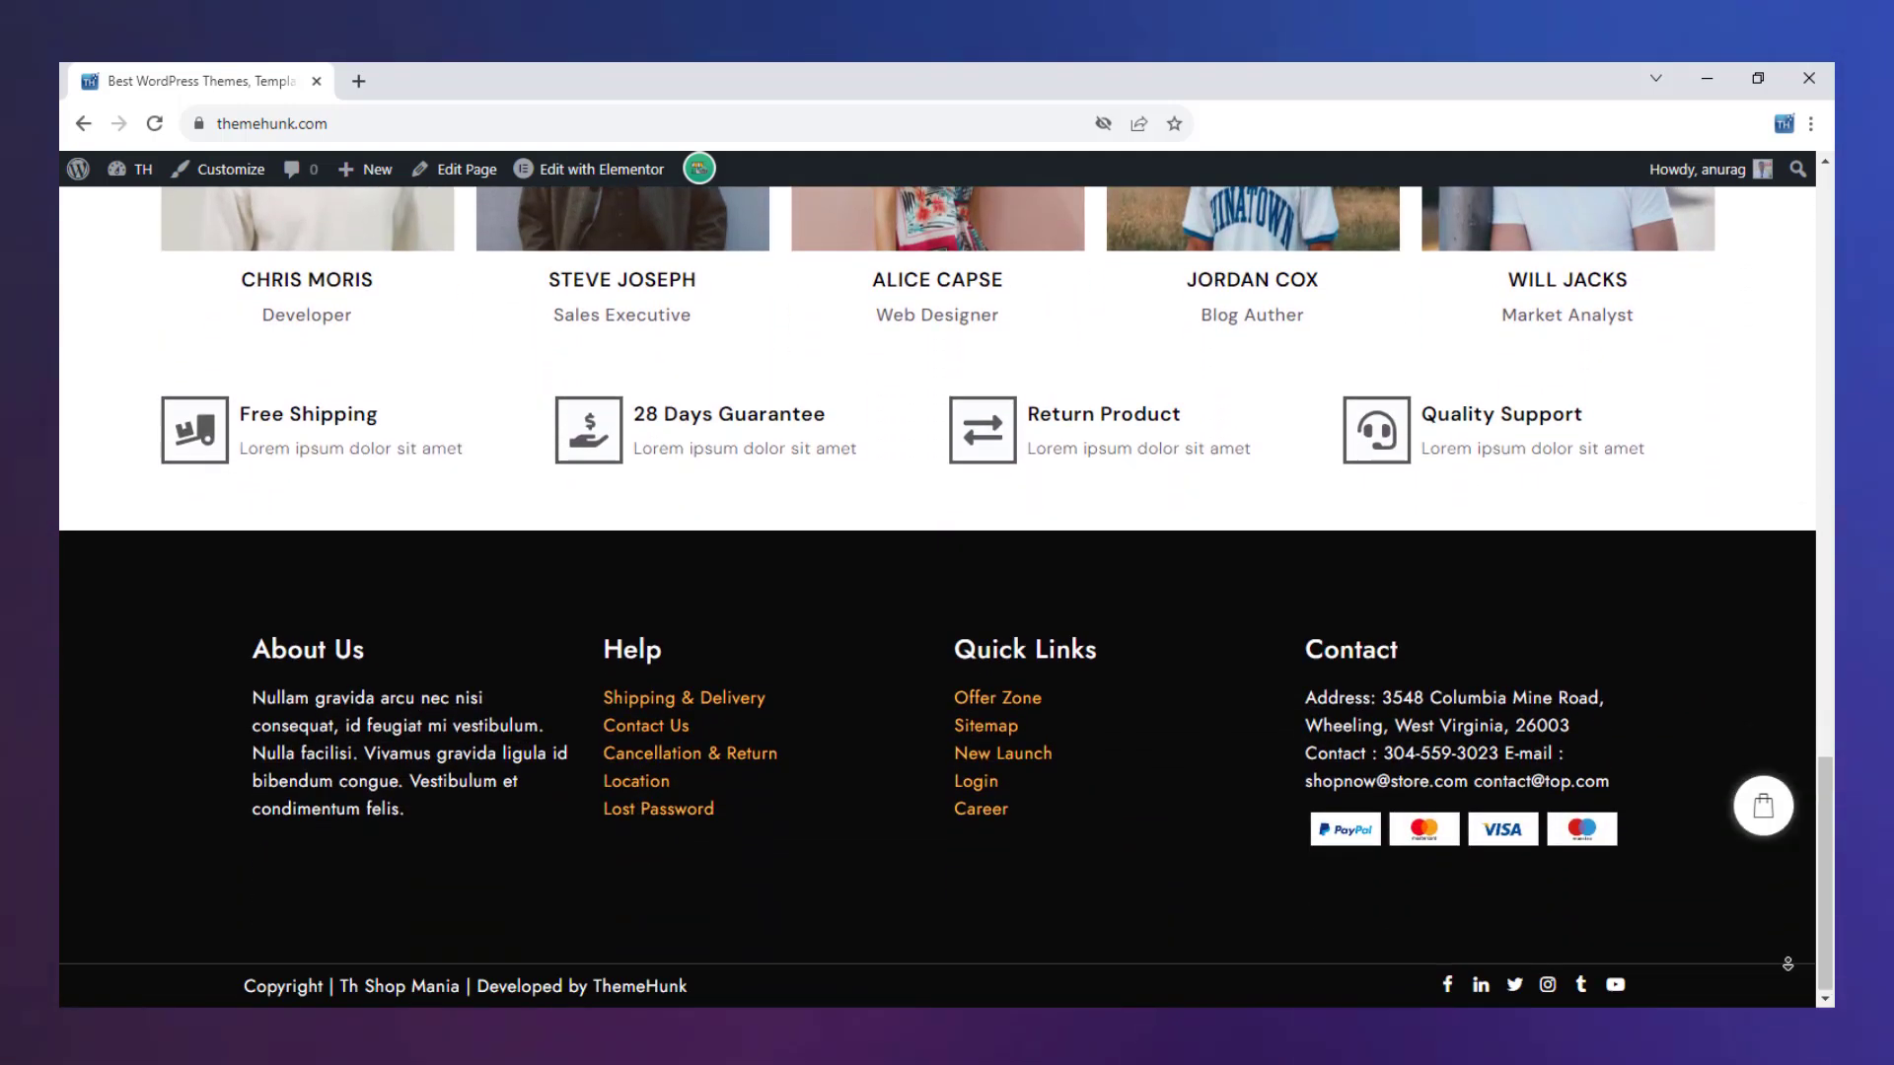
left_click_drag(1825, 878, 1831, 189)
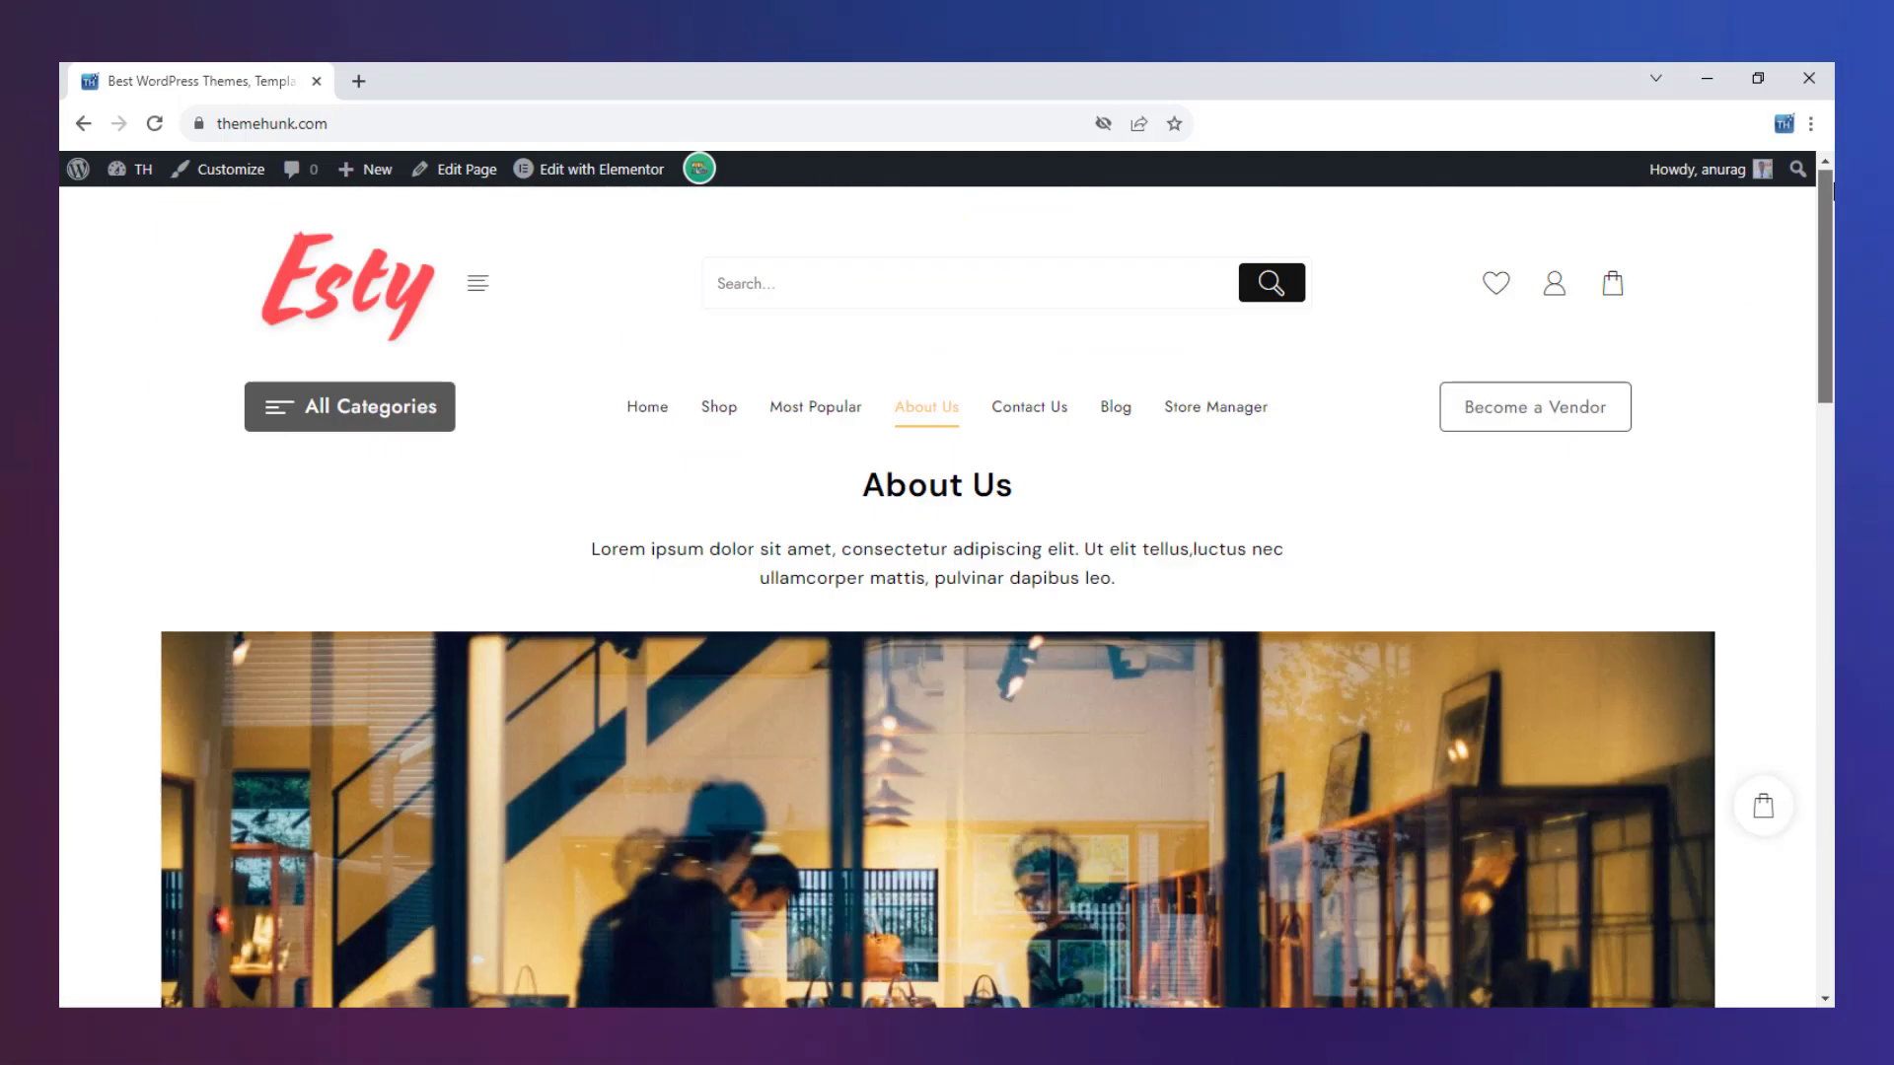
Open the Contact Us page and review its map, contact details and message form
left_click(1028, 408)
left_click_drag(1833, 407, 1822, 583)
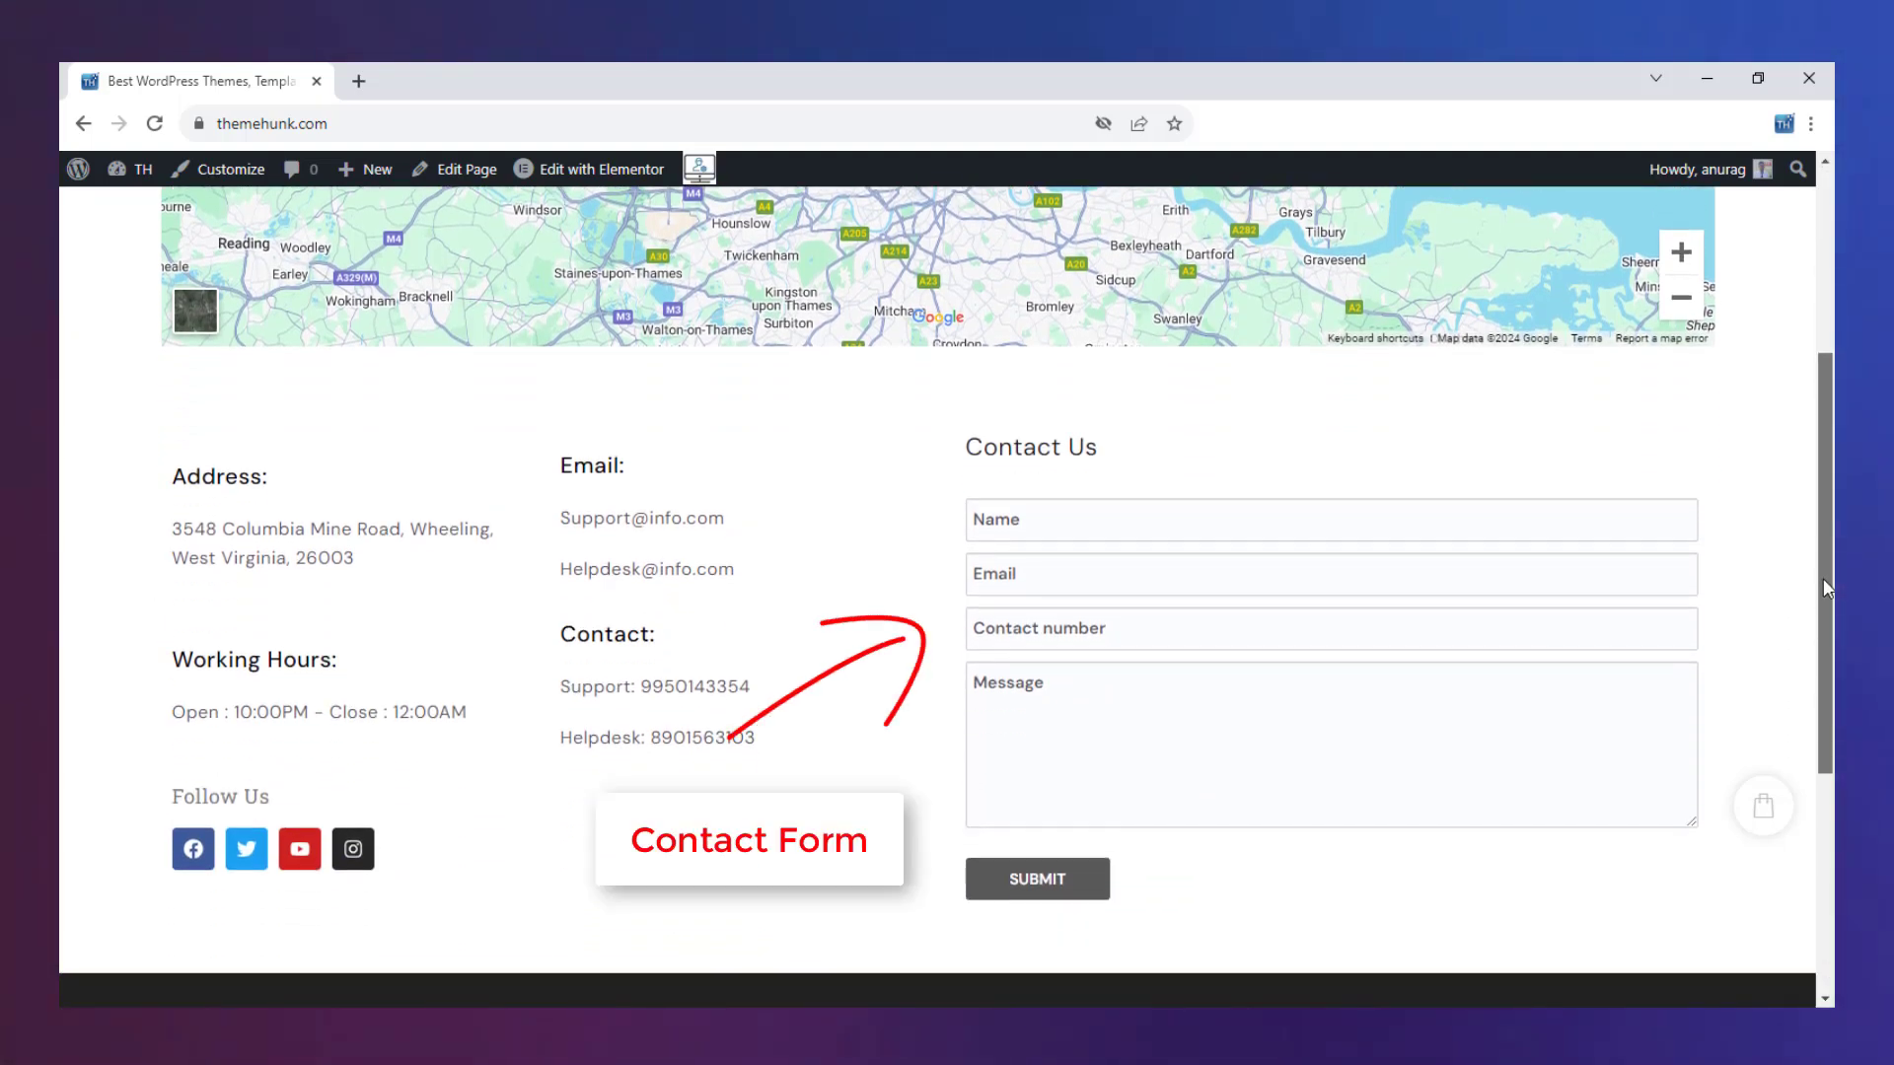
scroll(1822, 579, "down", 1)
left_click_drag(1823, 592, 1831, 321)
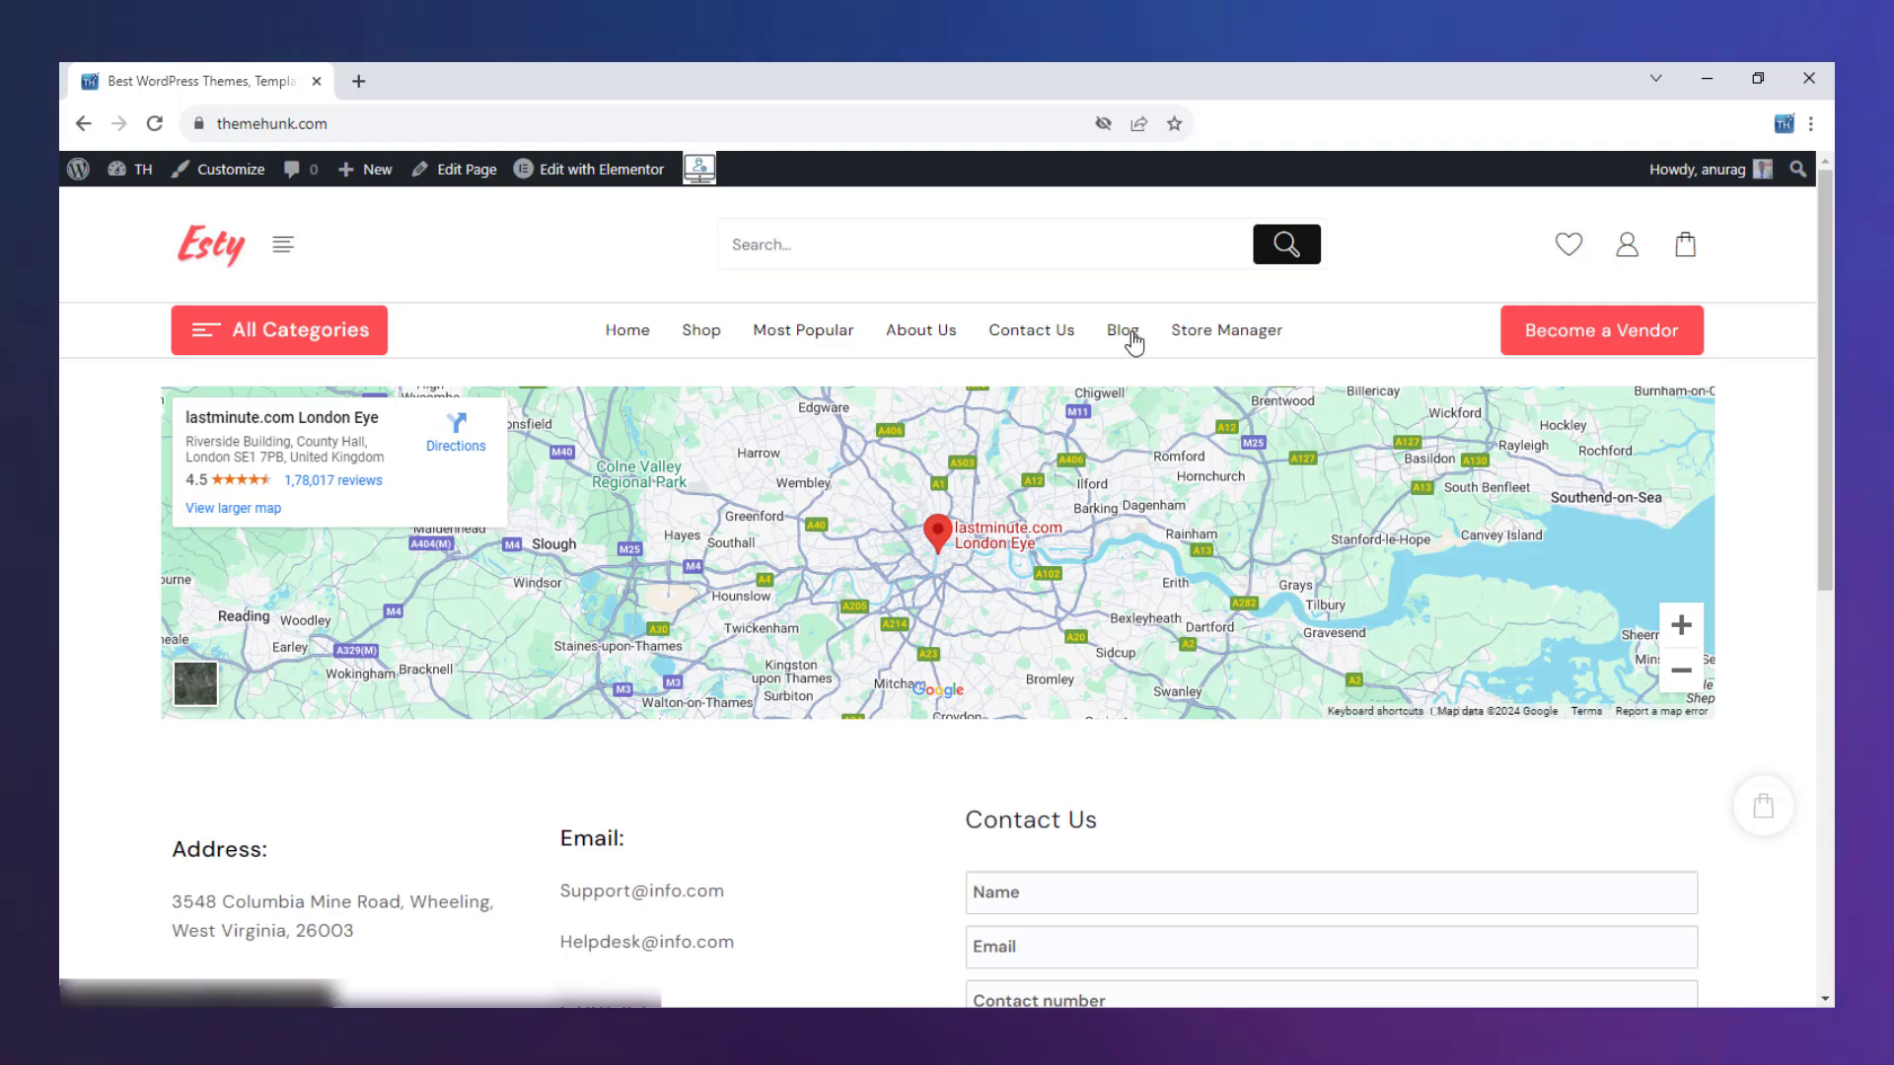
left_click(1132, 335)
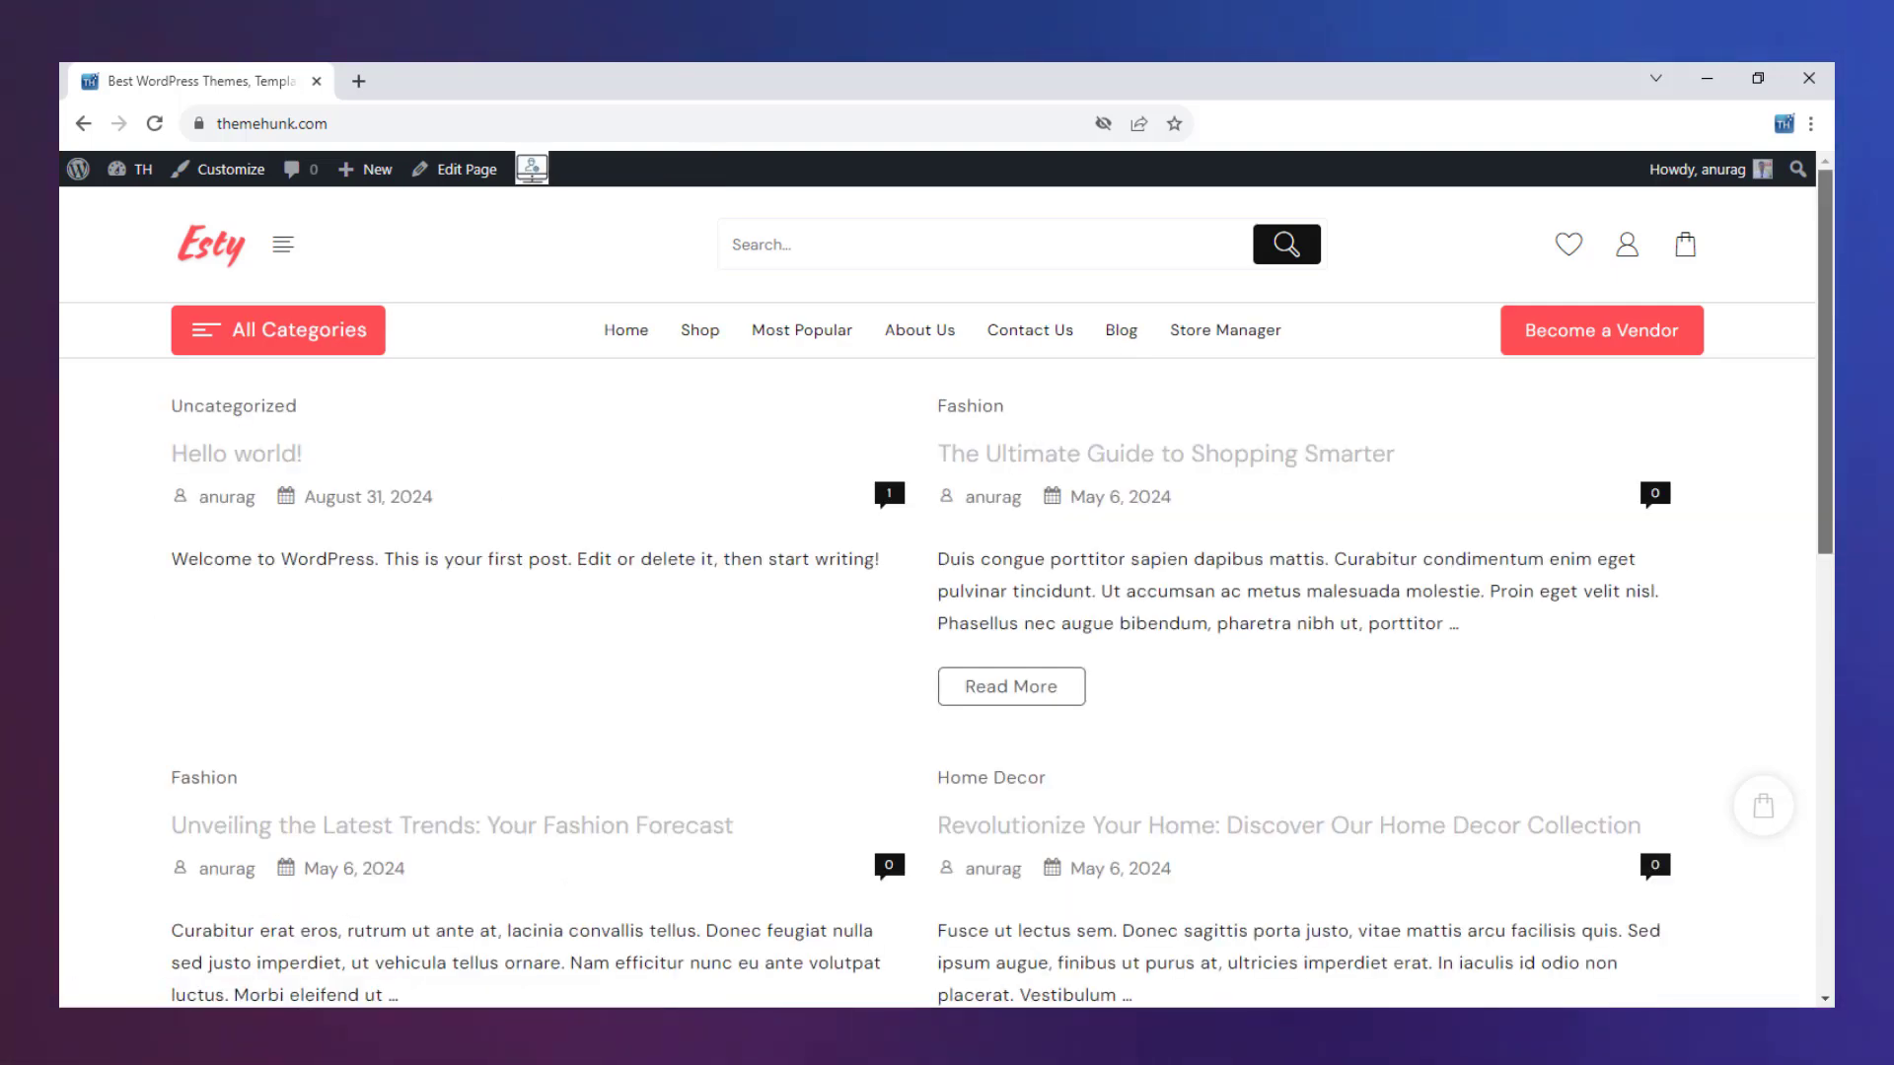
scroll(1832, 772, "down", 10)
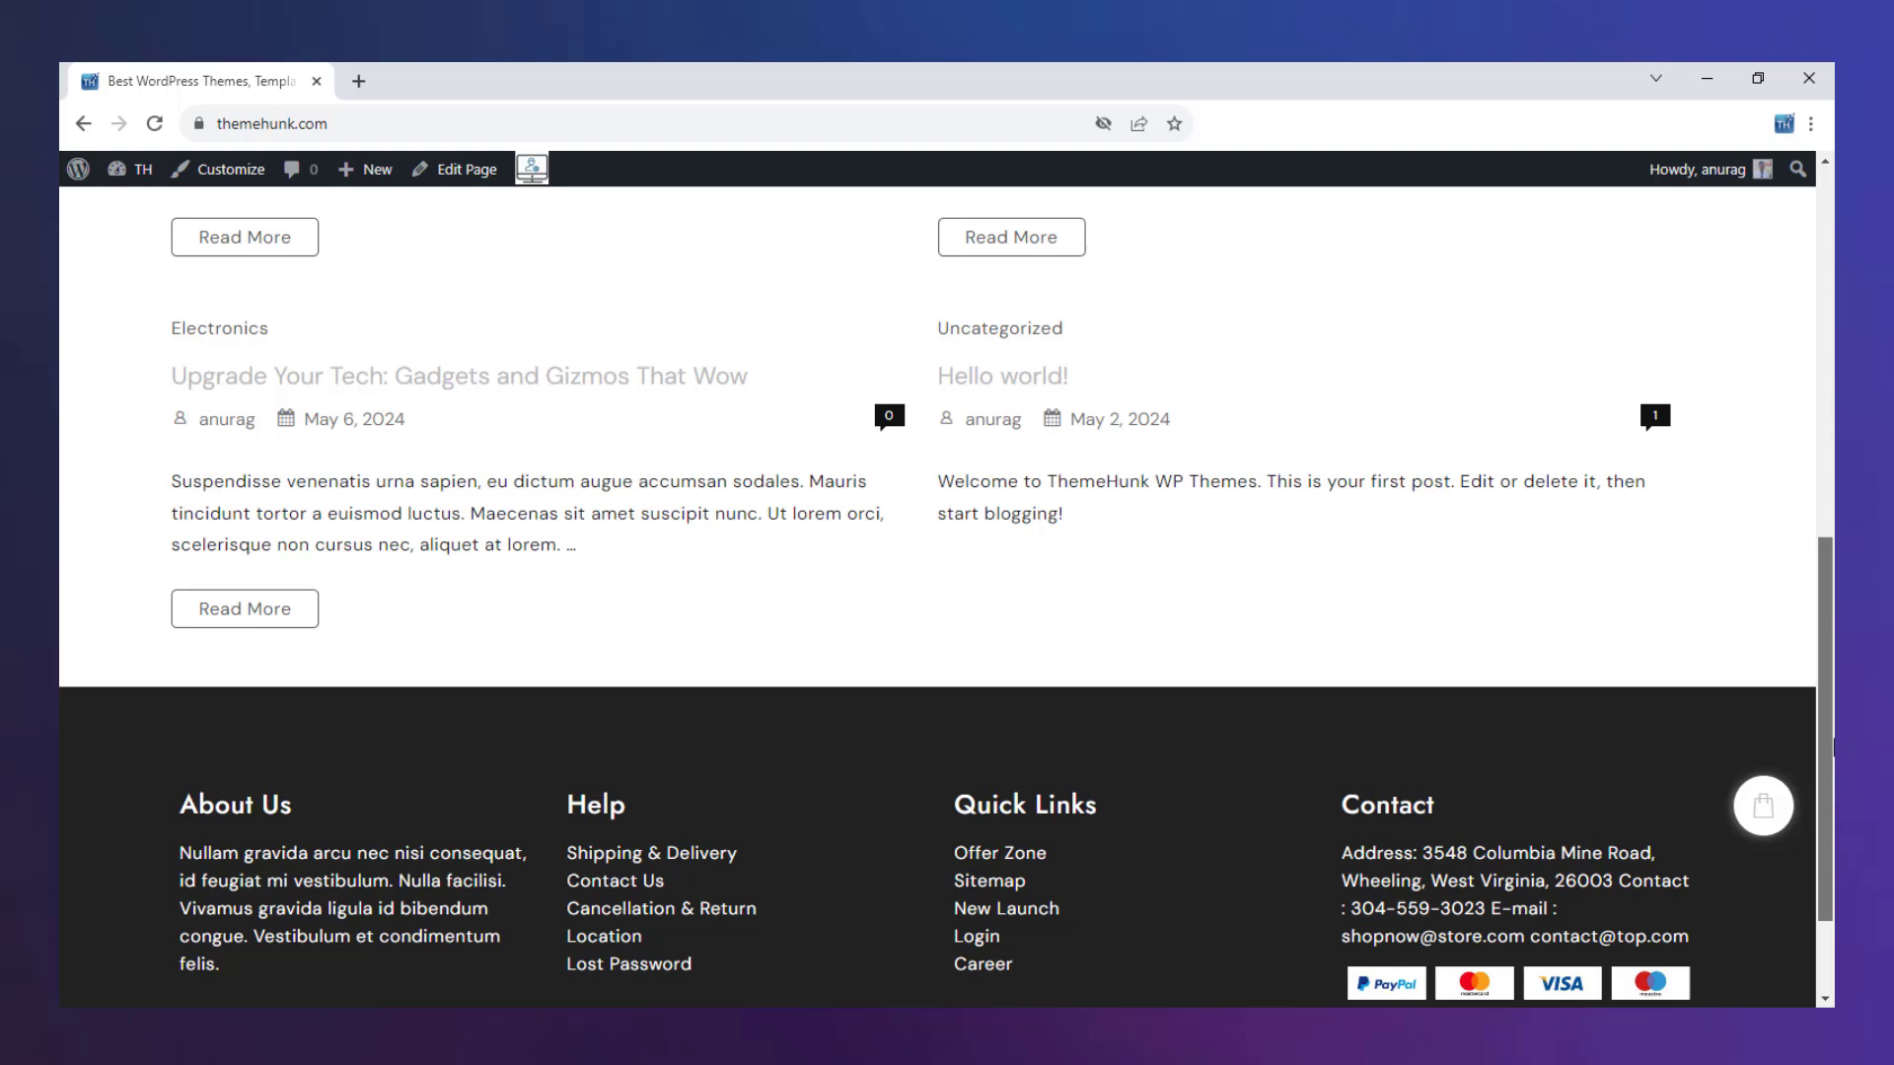
scroll(1832, 773, "down", 1)
left_click_drag(1832, 772, 1820, 328)
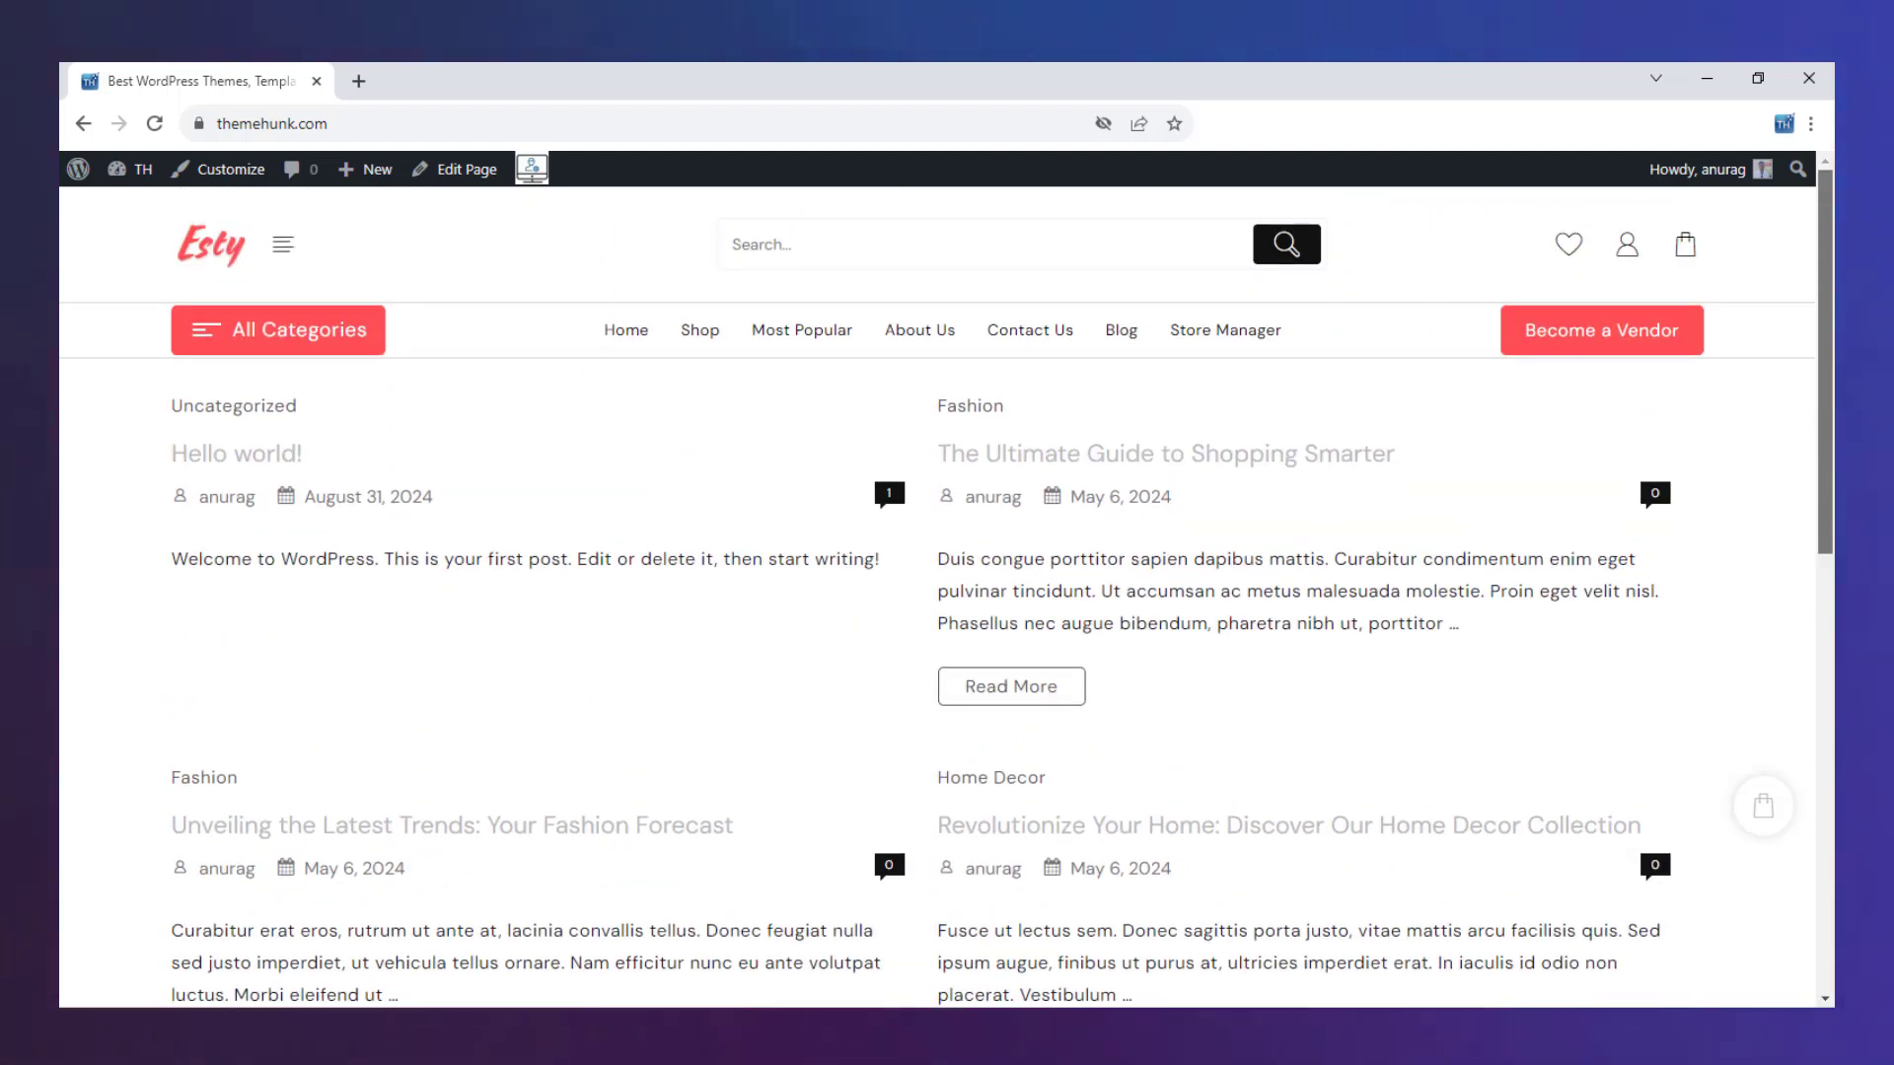
left_click(1241, 346)
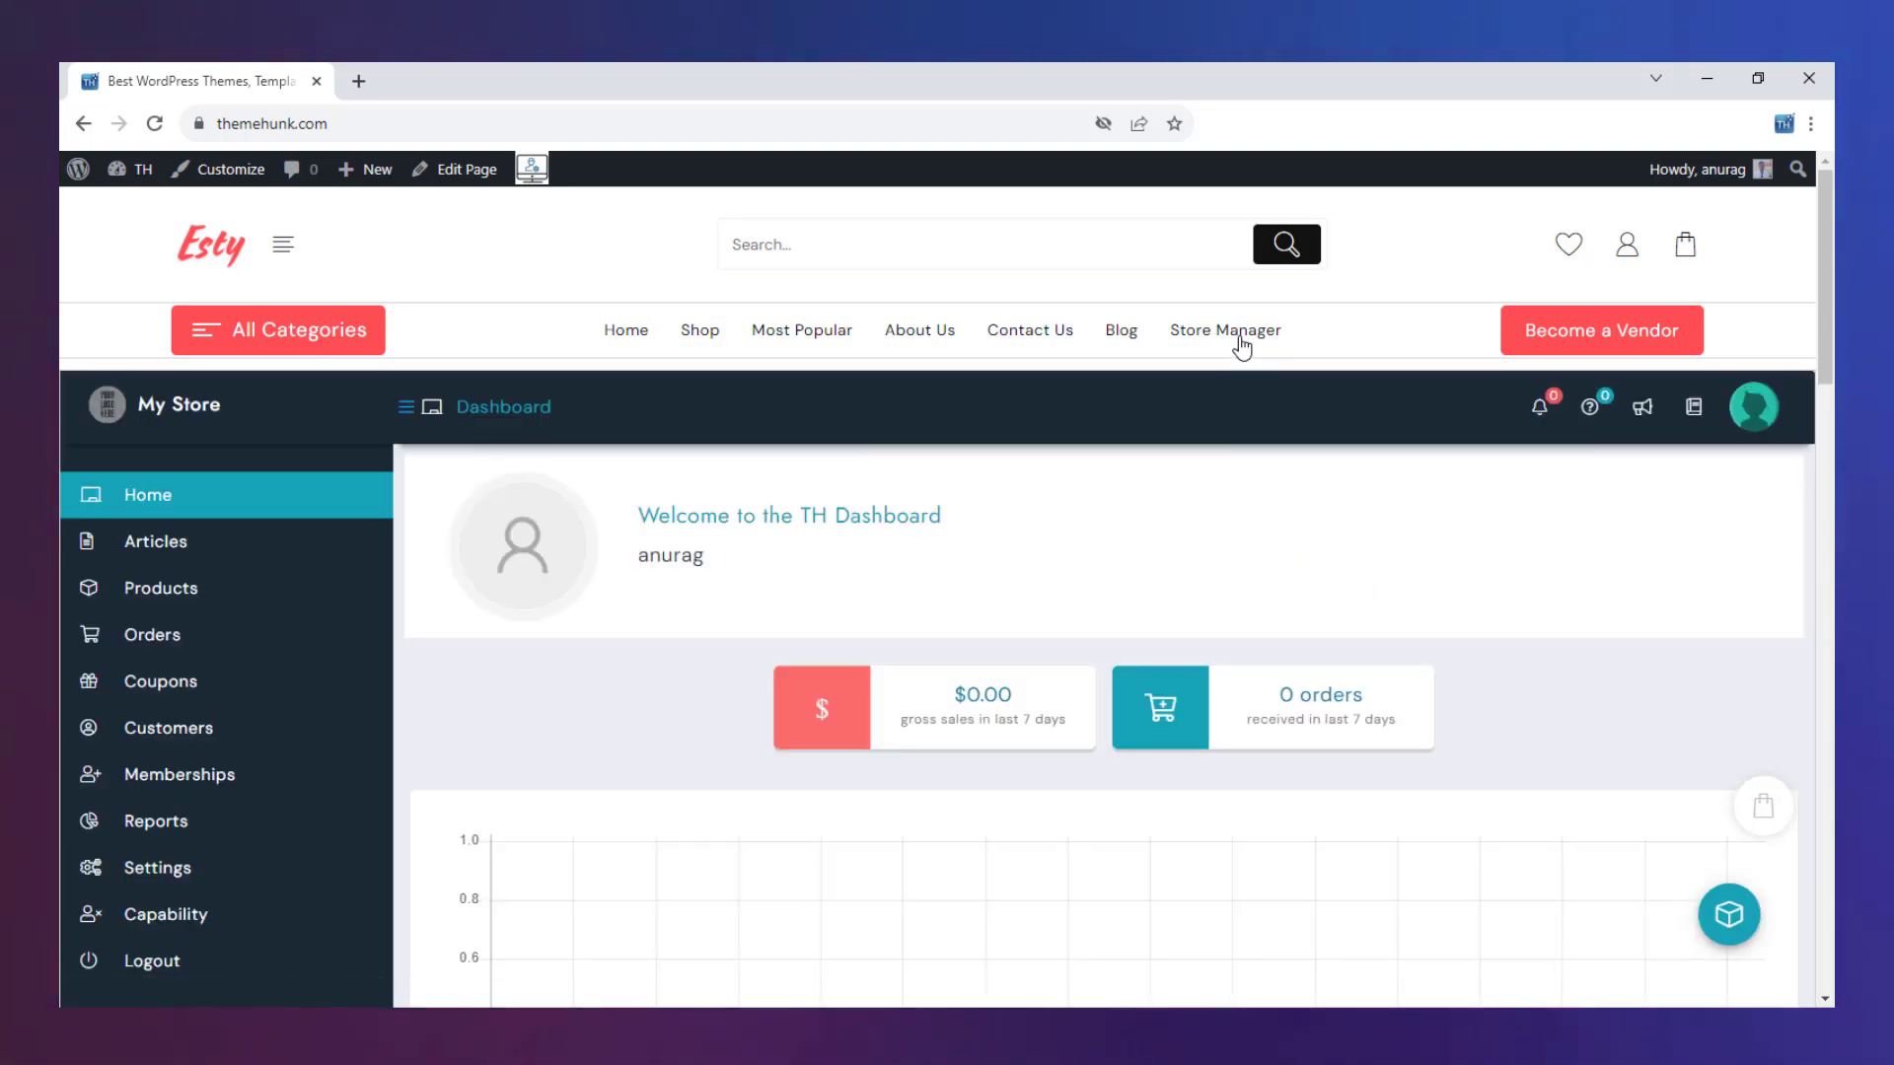
scroll(1716, 769, "down", 10)
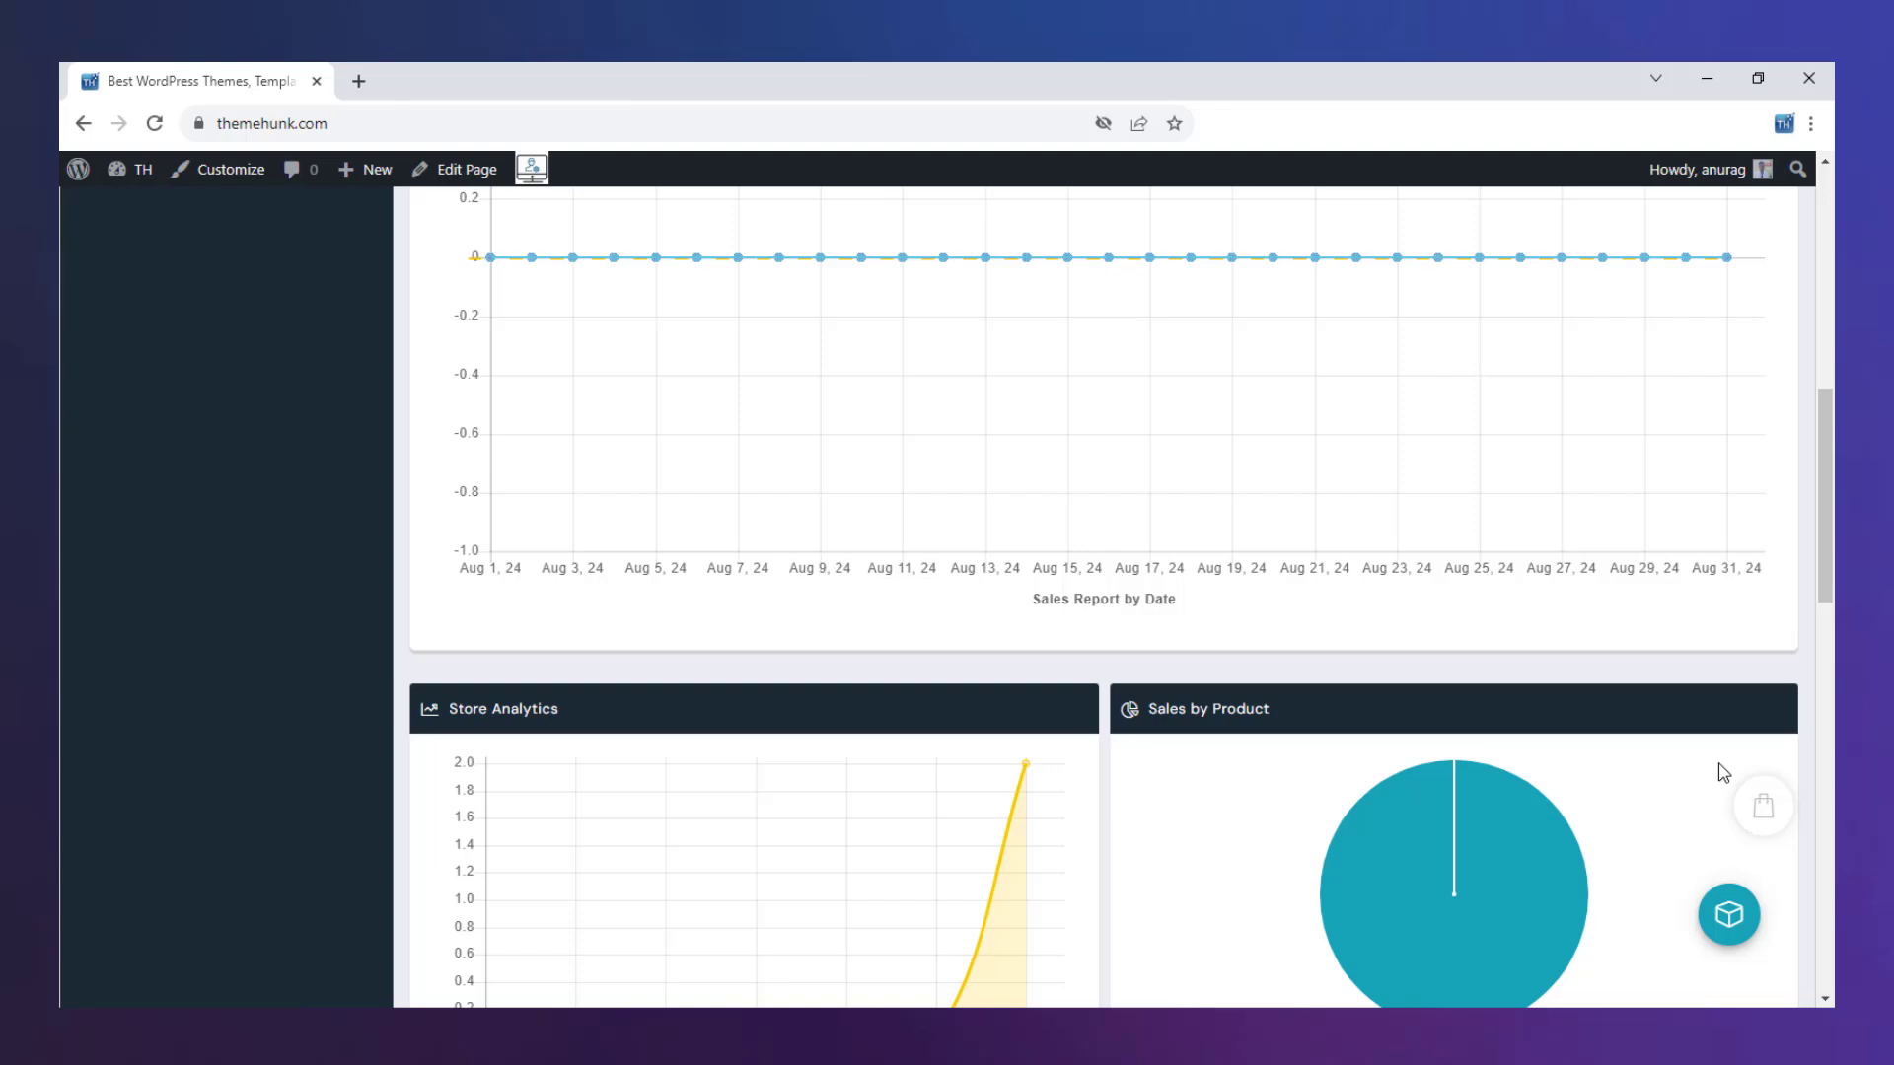
scroll(1724, 765, "down", 13)
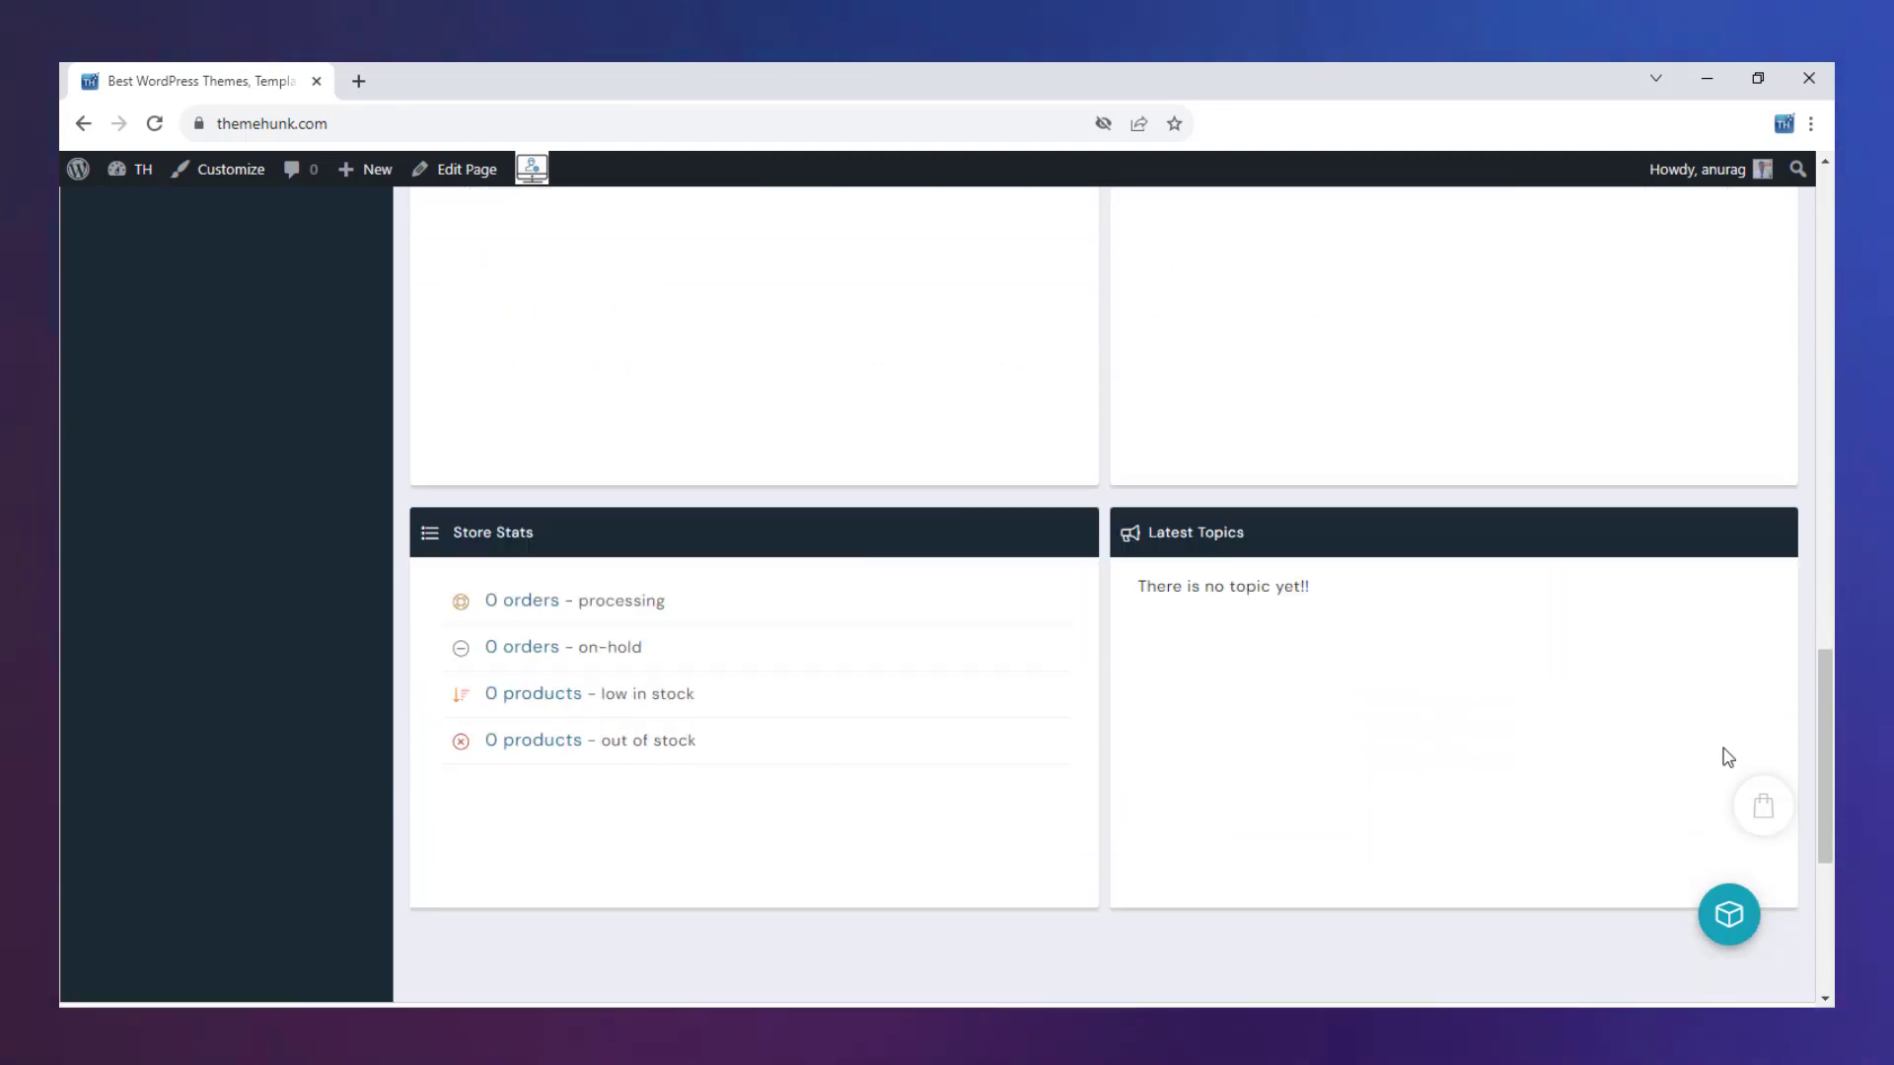
scroll(1722, 749, "up", 7)
scroll(1723, 749, "up", 10)
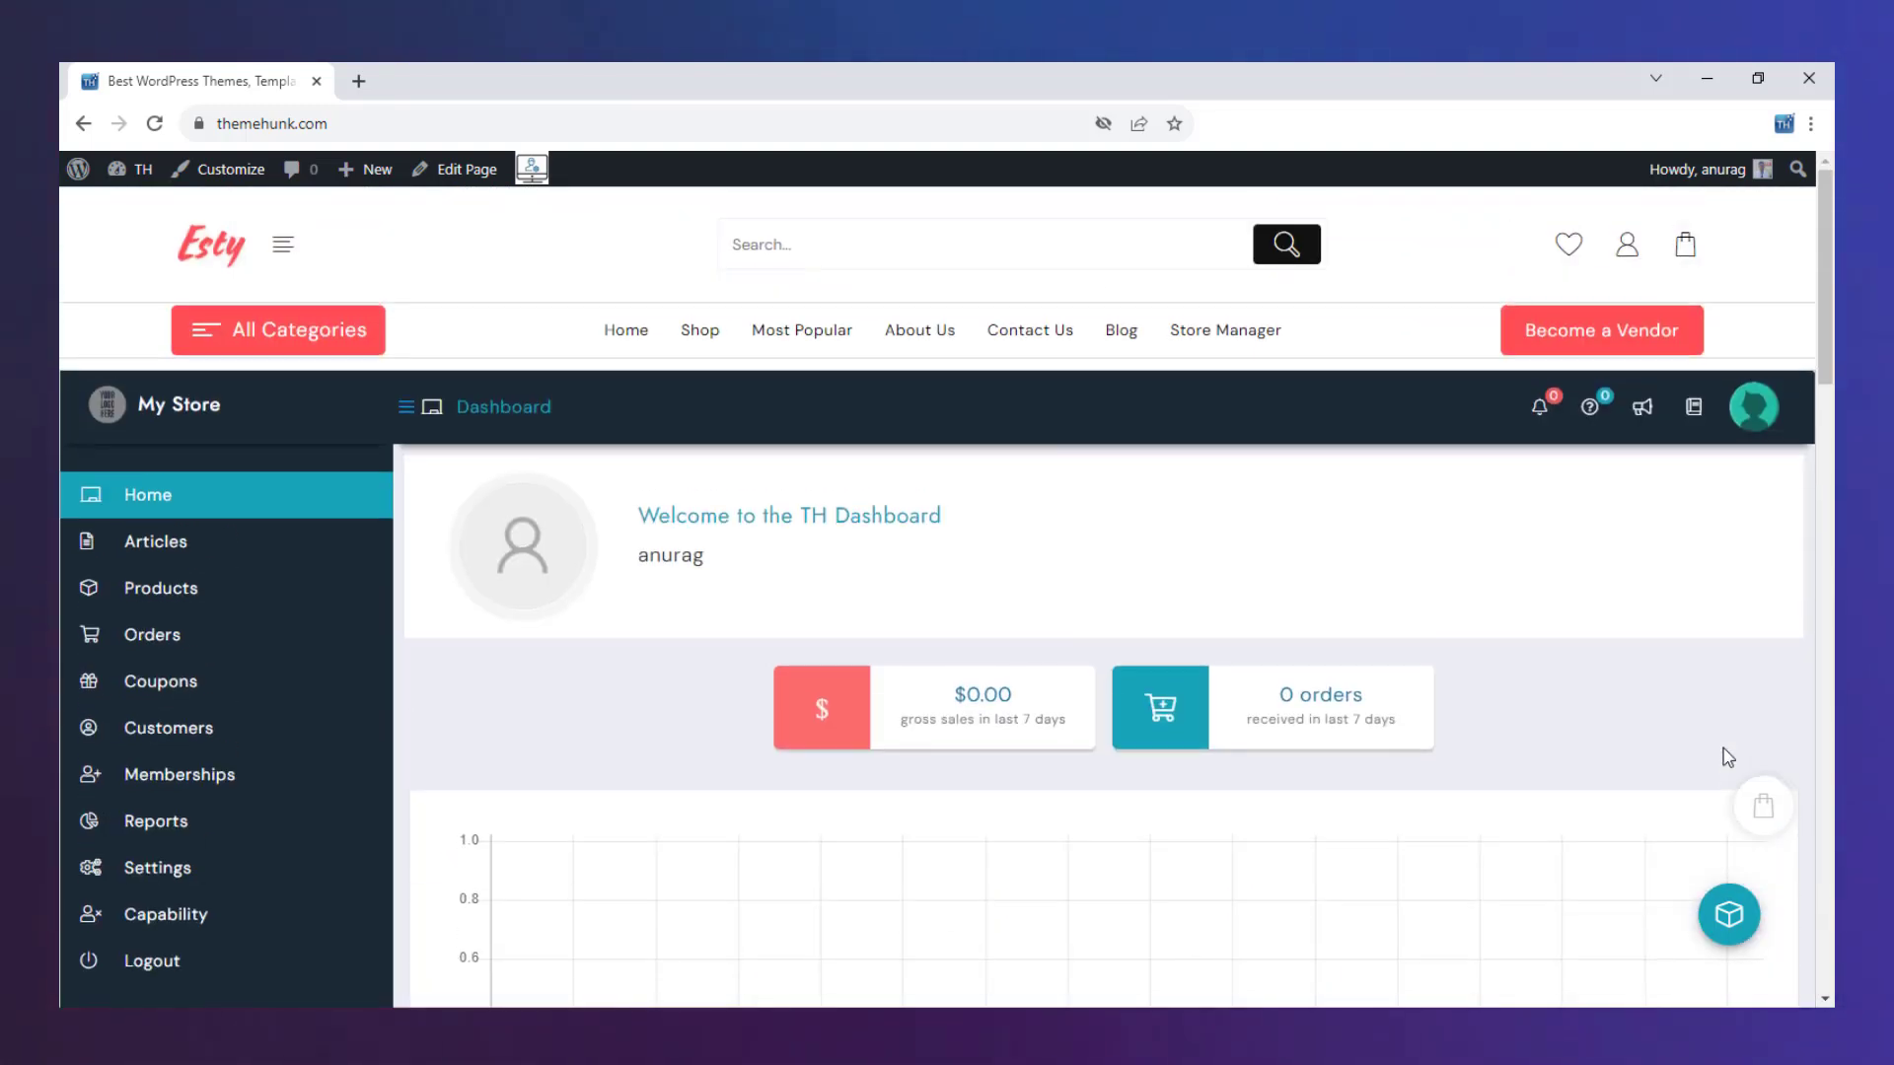
Go to the home page and quick-view Gusto donece ($60.00–$71.00) from Featured Products
left_click(627, 330)
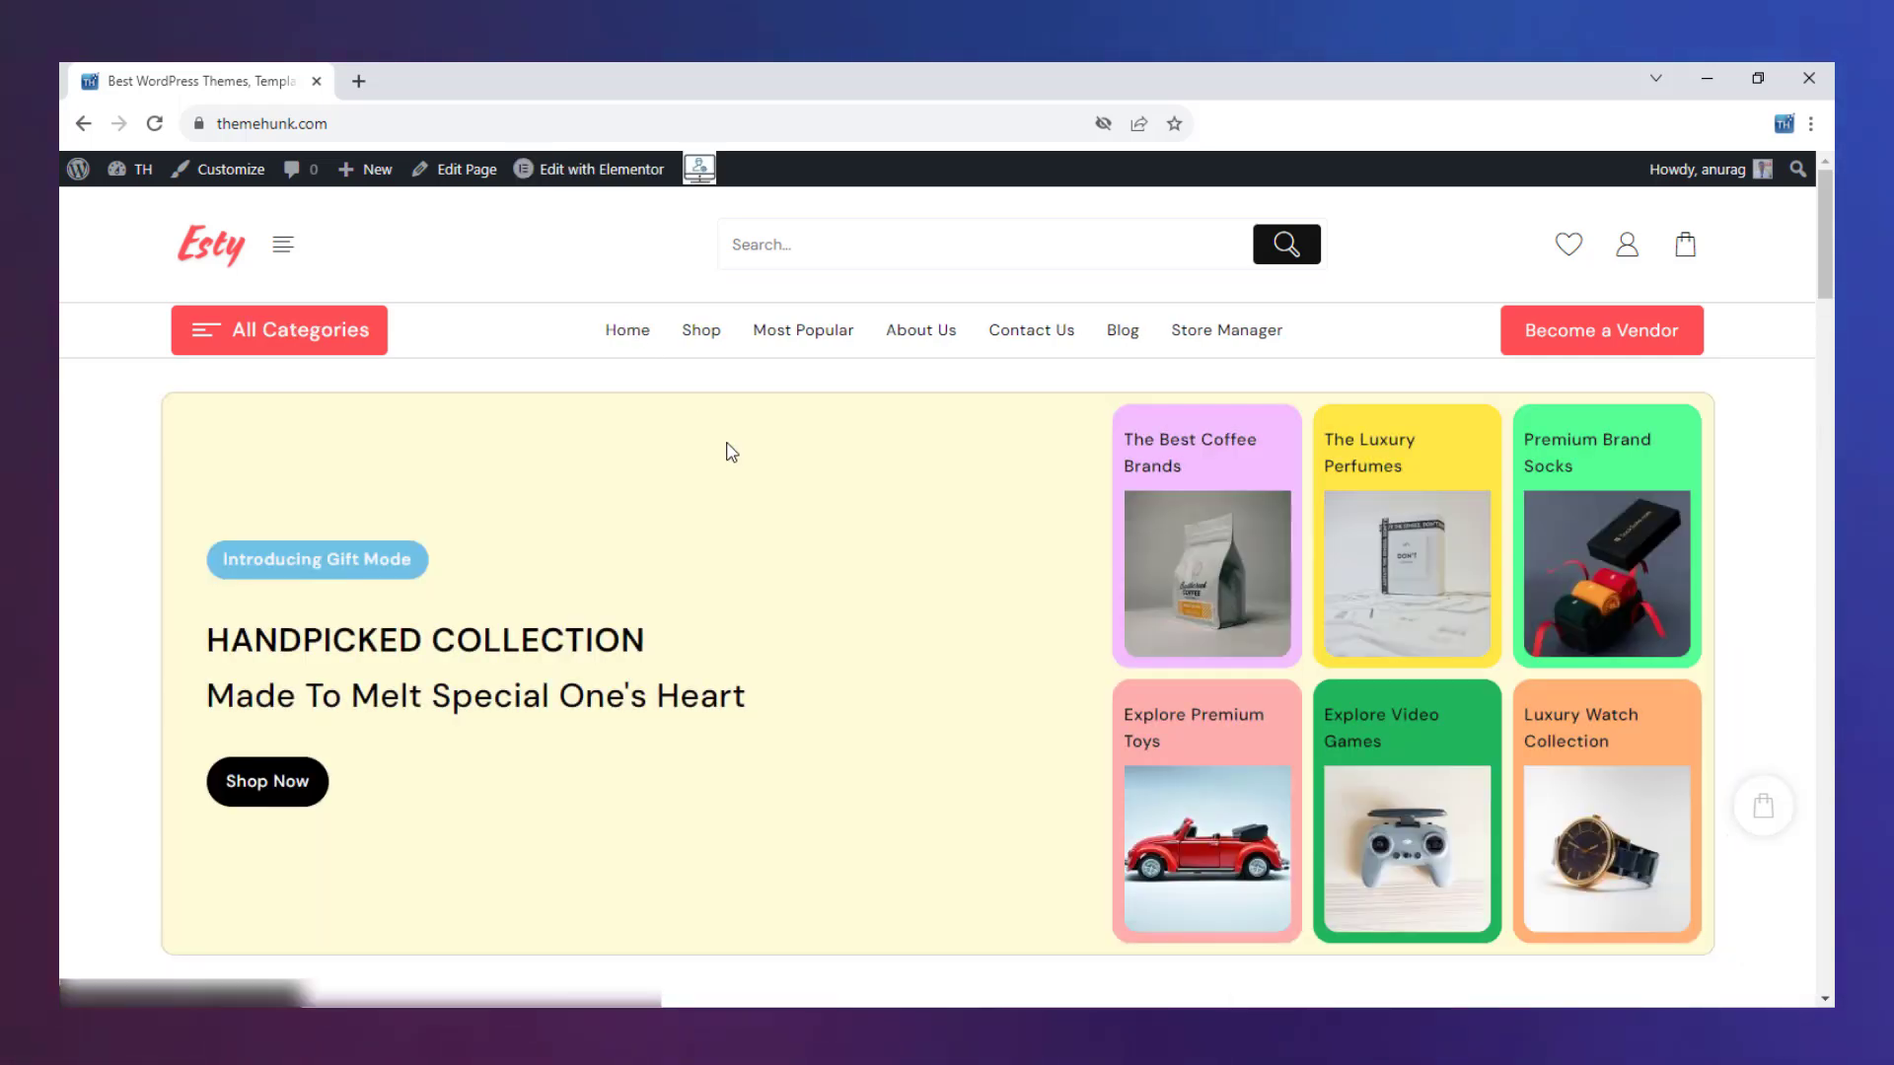
scroll(976, 599, "down", 9)
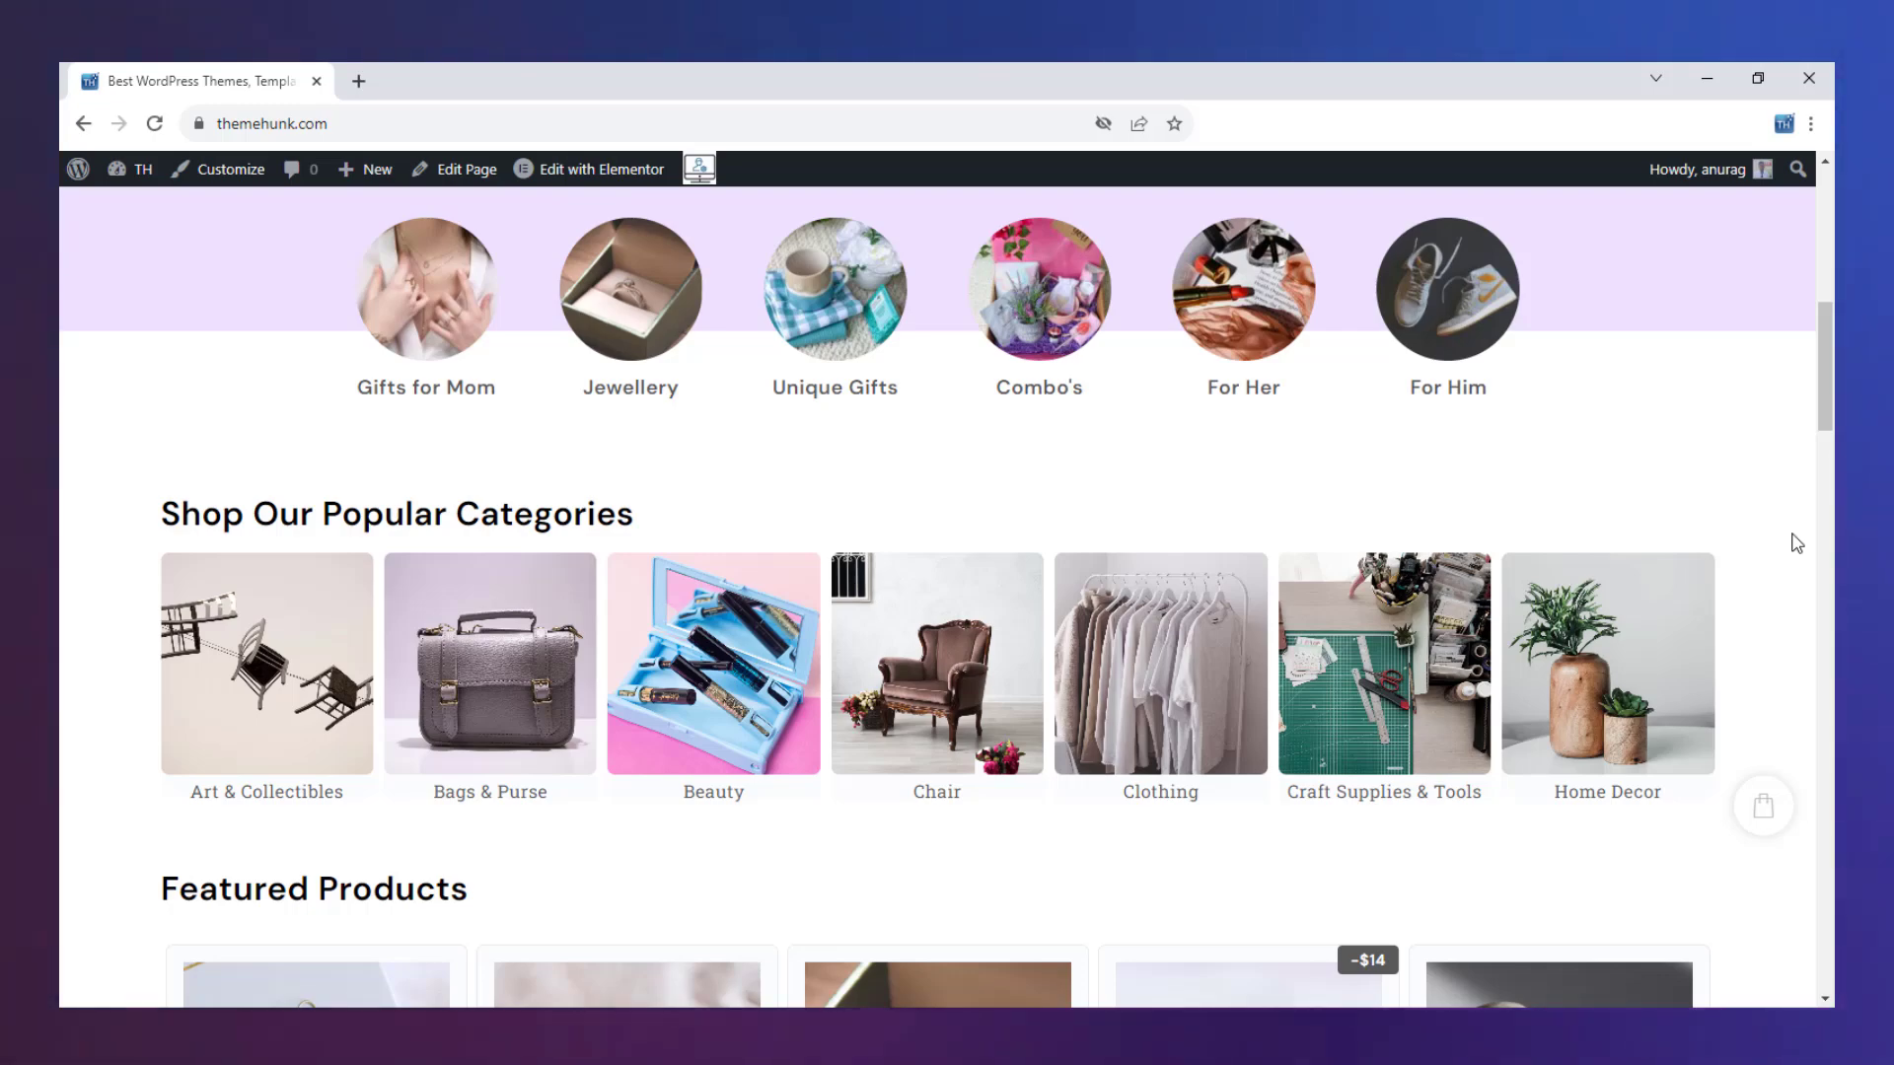
scroll(1796, 543, "down", 4)
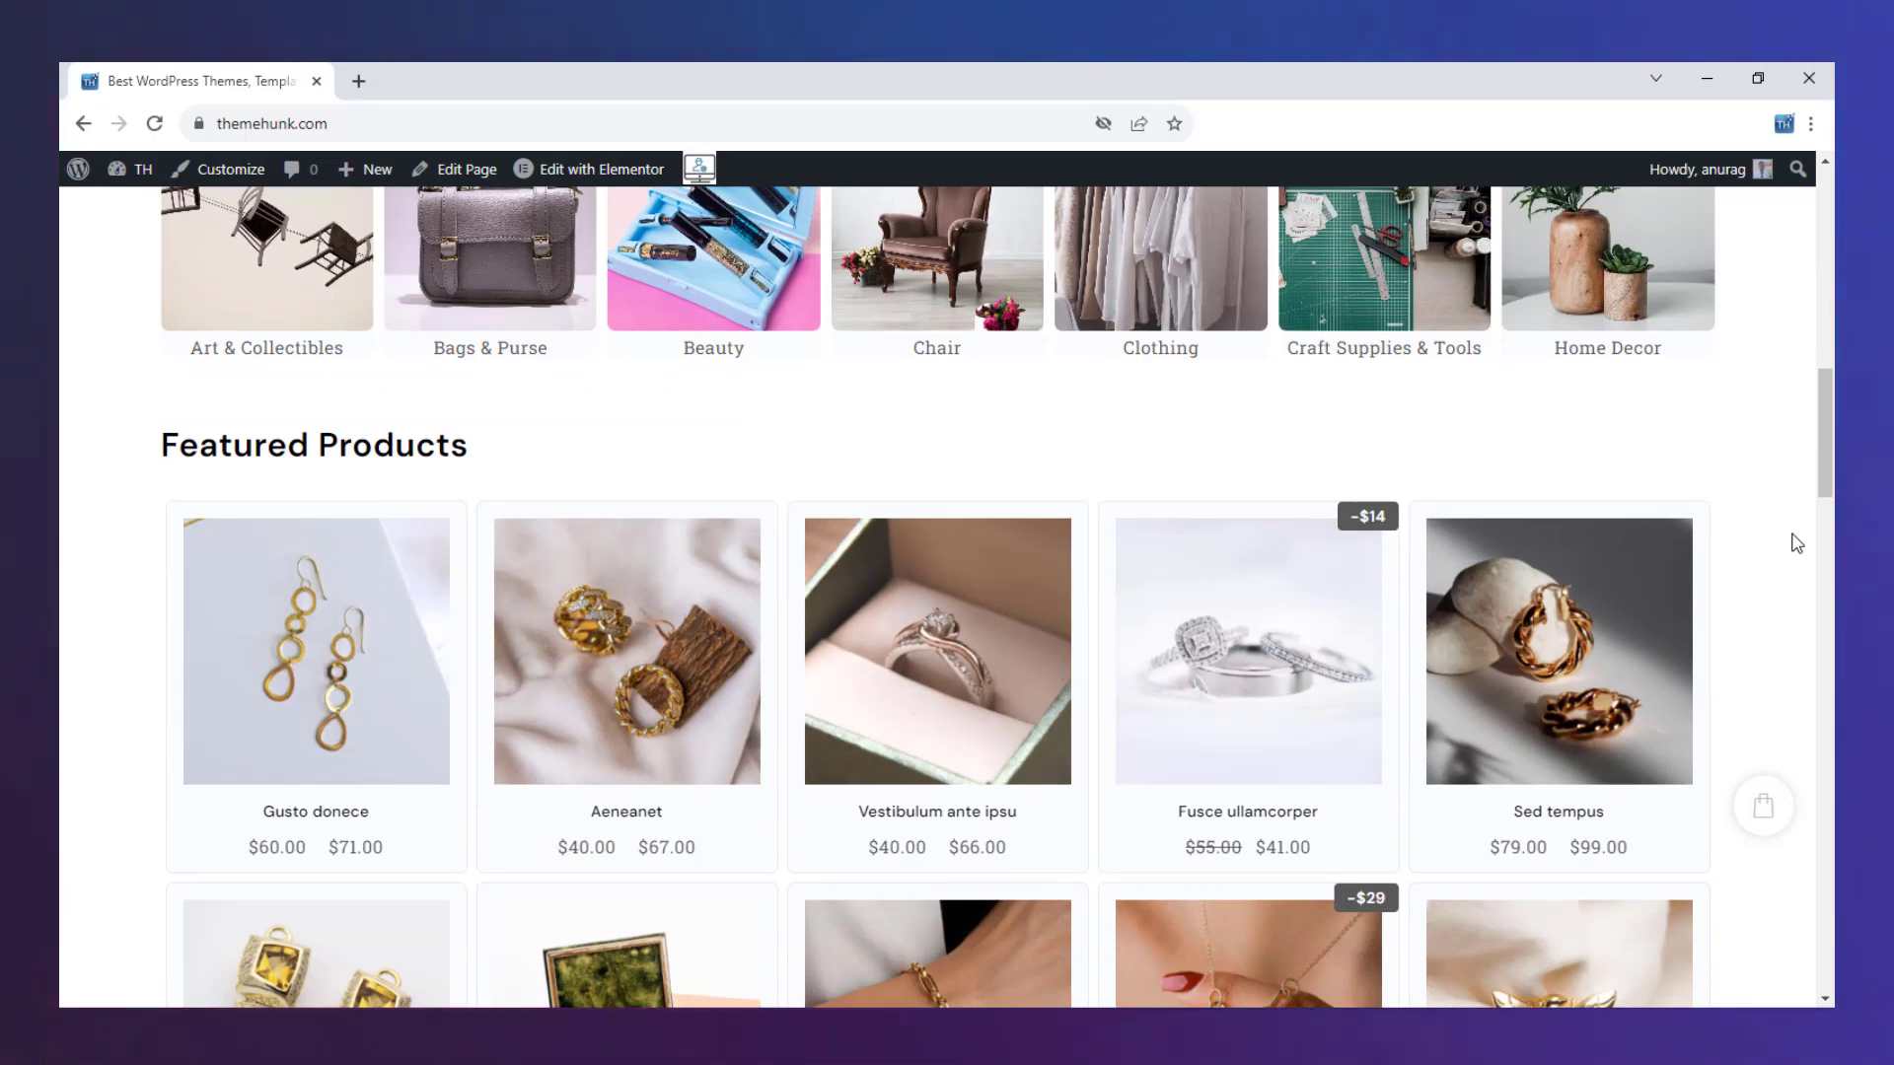
scroll(1796, 544, "down", 2)
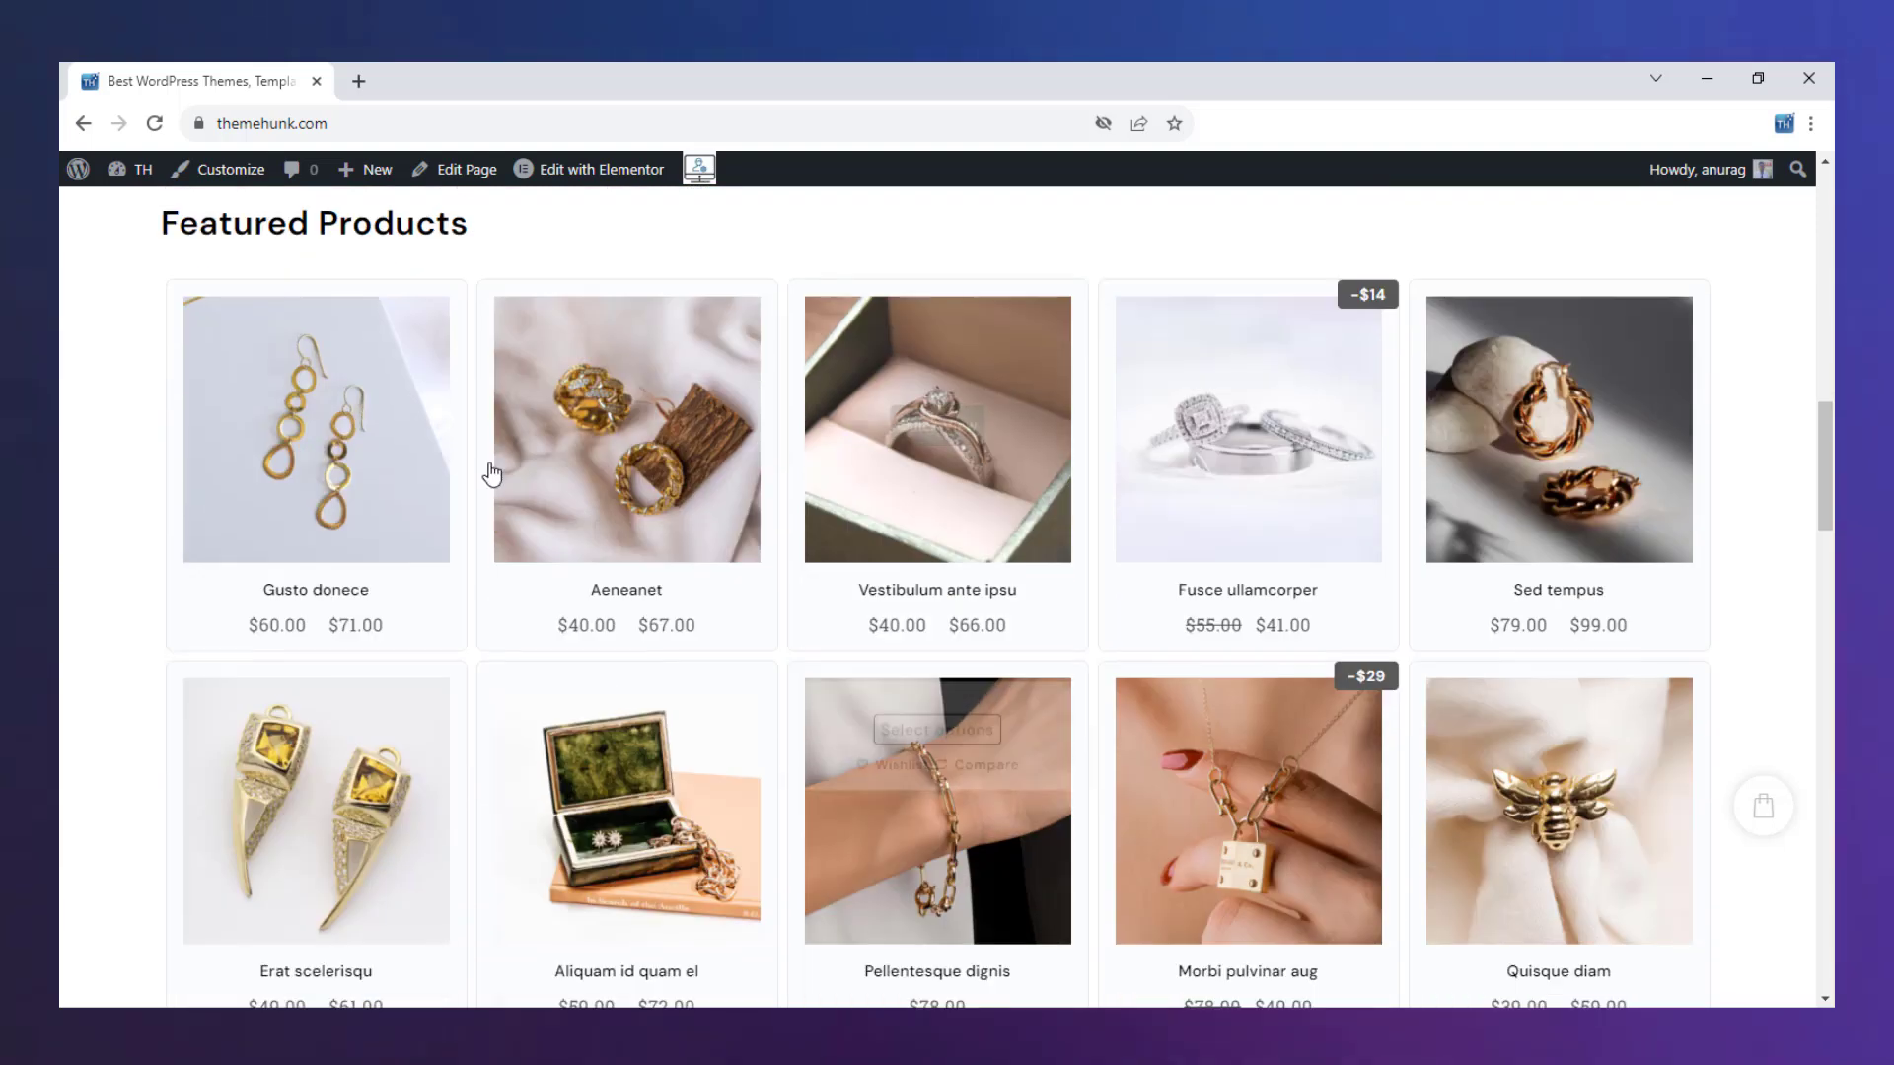
left_click(325, 442)
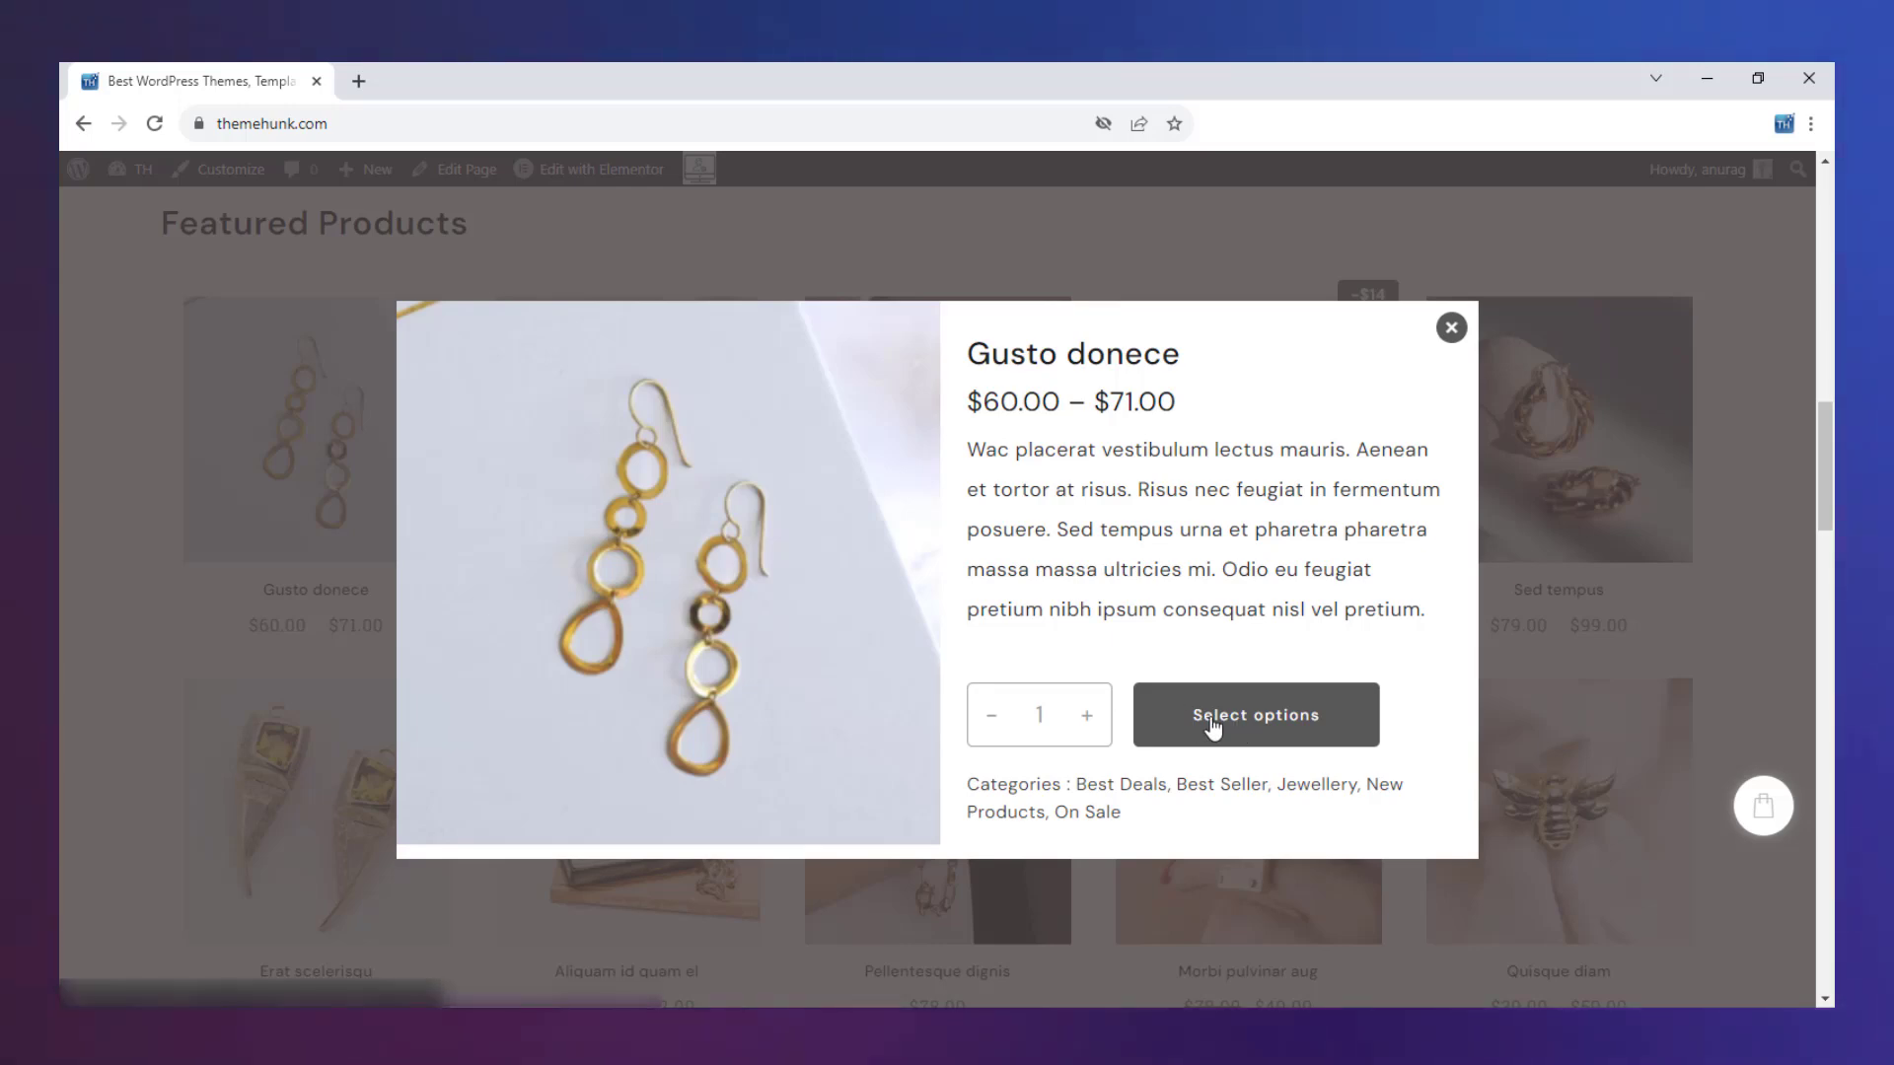
Close the quick view and compare Gusto donece with Aeneanet in the Compare Products table
left_click(265, 582)
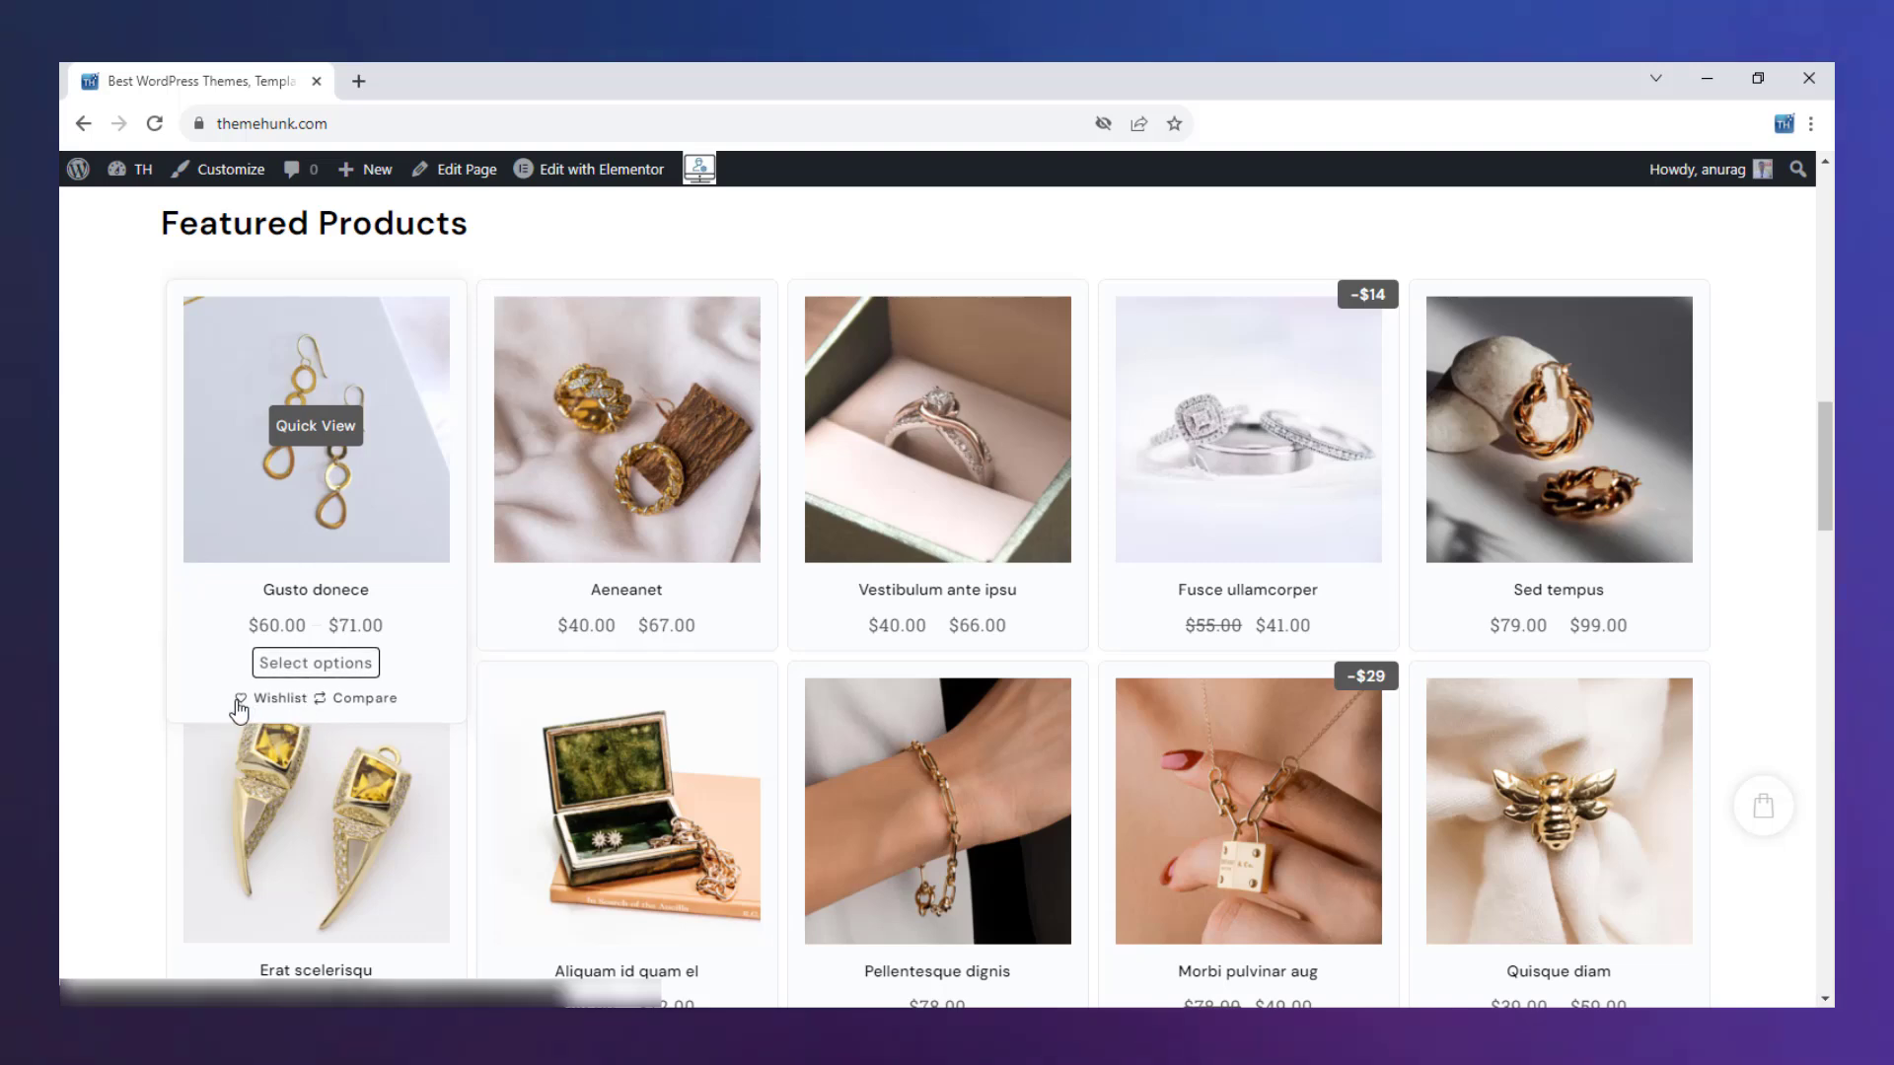
left_click(261, 697)
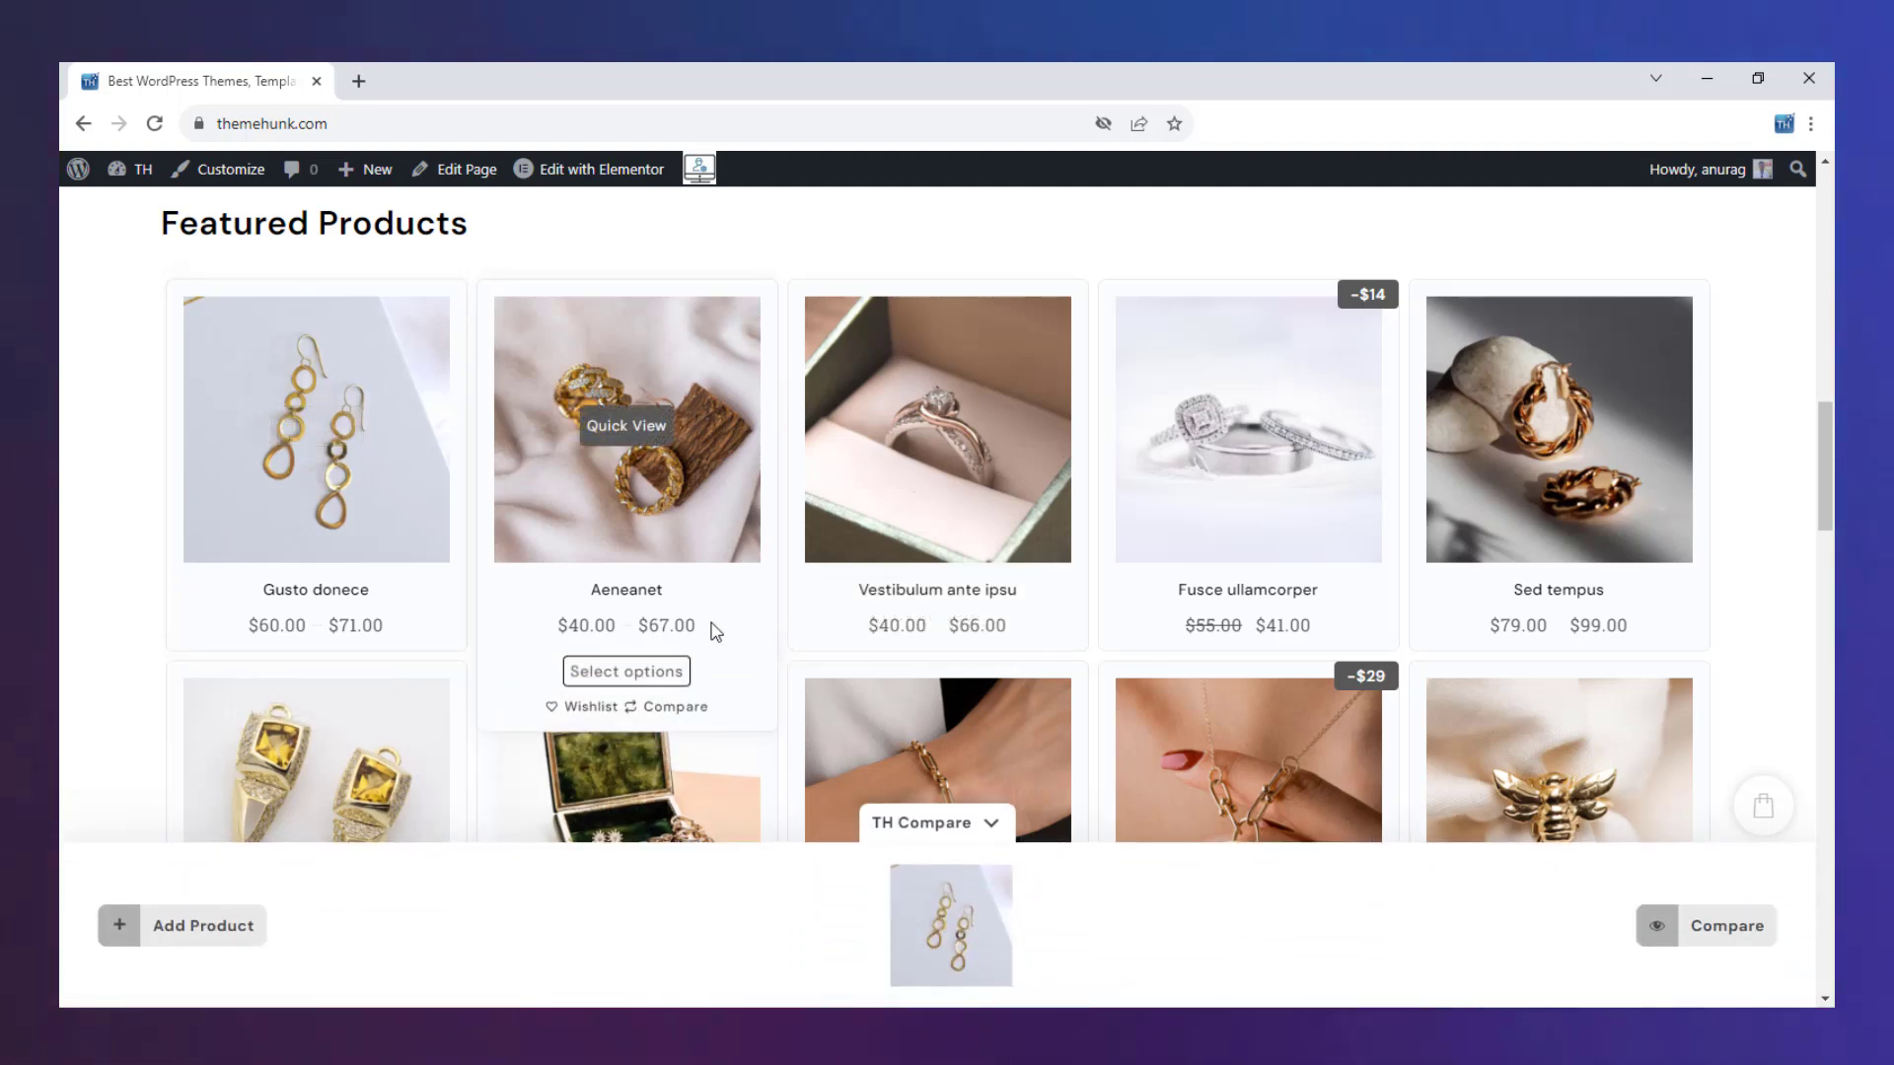
left_click(690, 702)
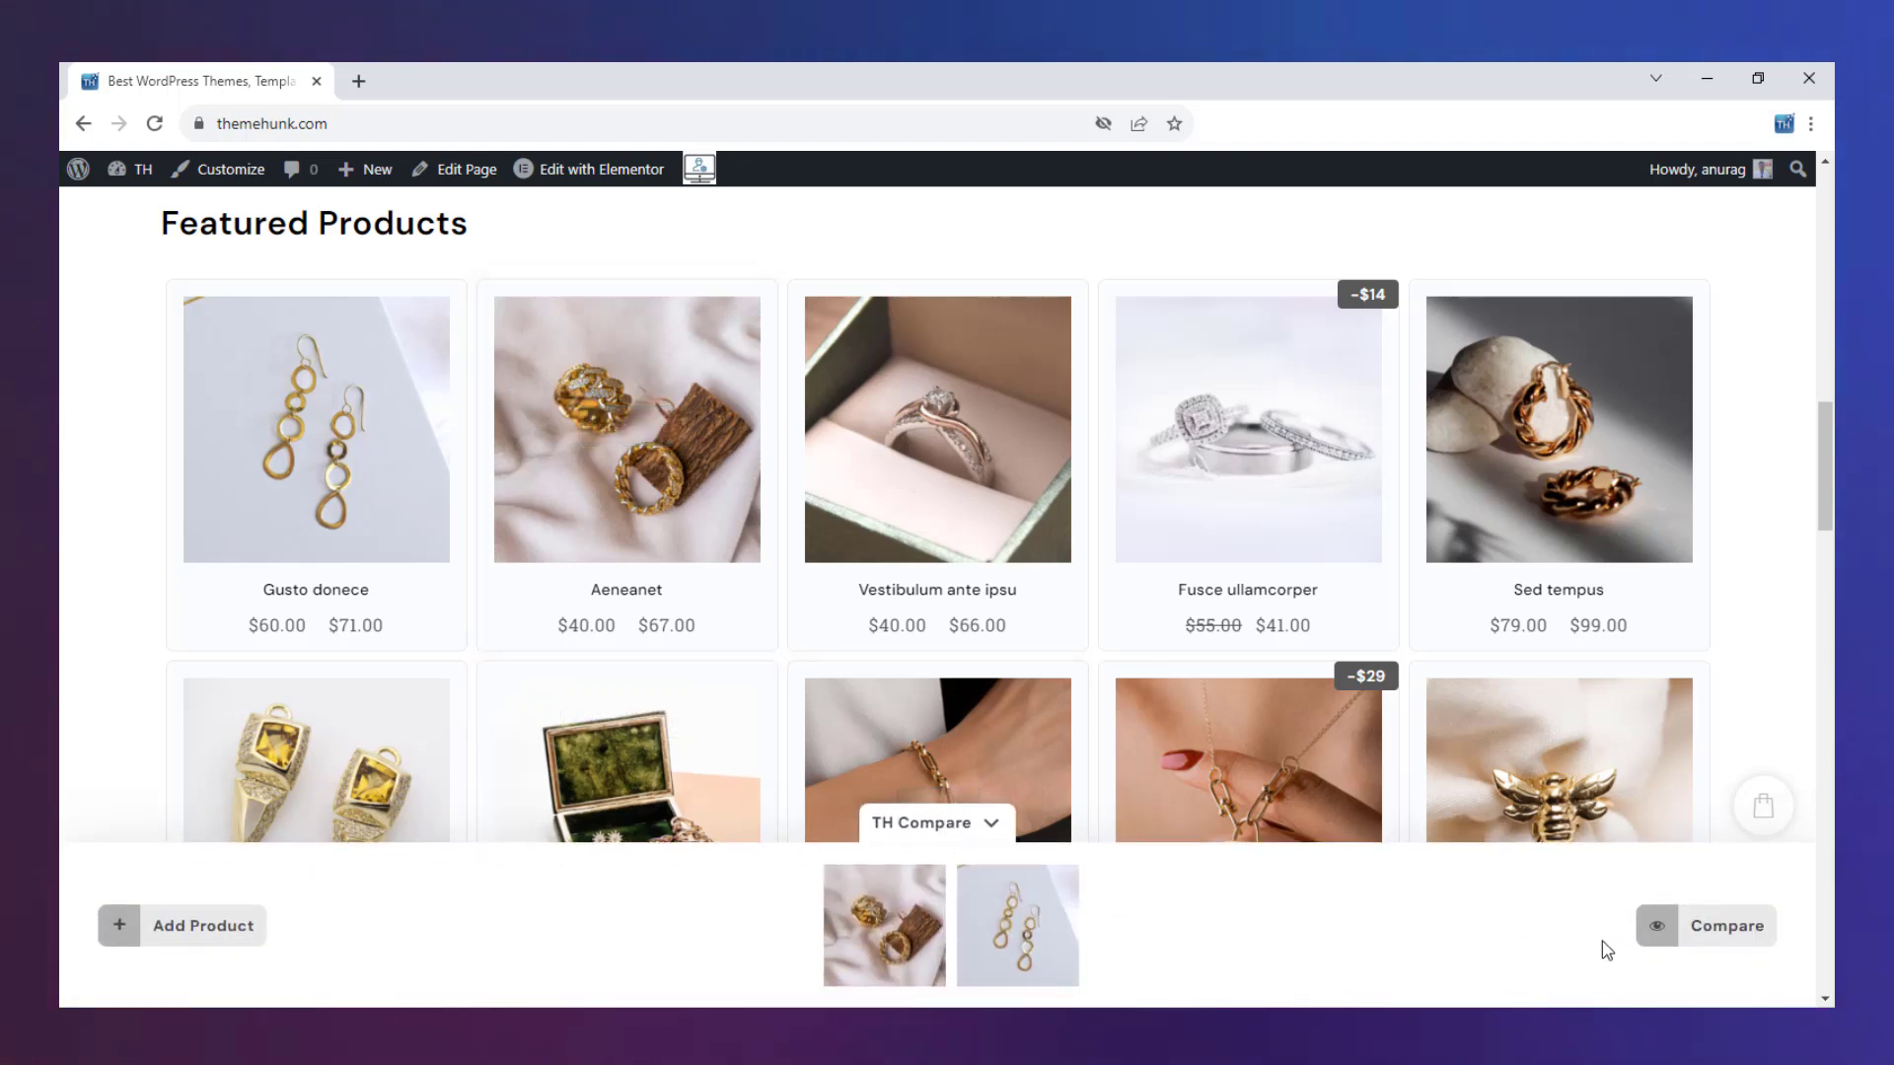
left_click(1690, 947)
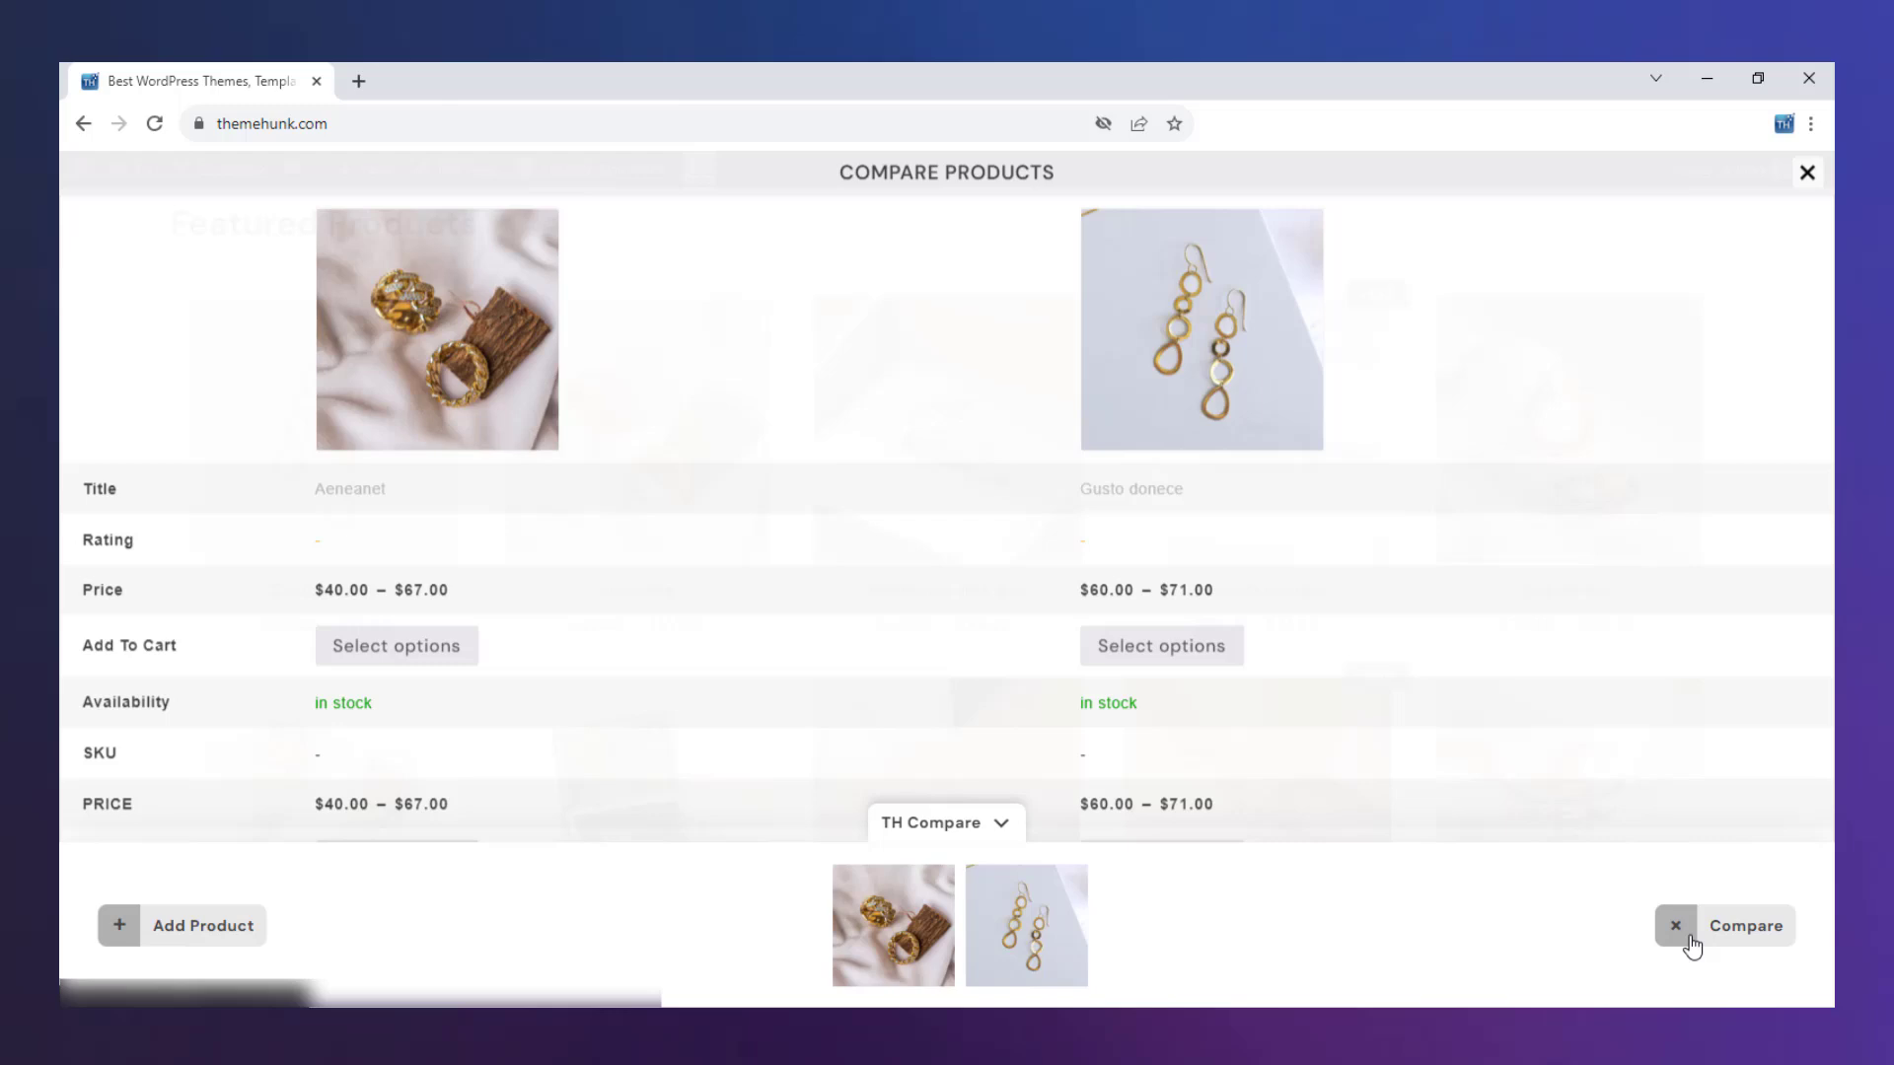
Search products with 'a' and add Morbi pulvinar aug and Sed tempus to the comparison
left_click(977, 827)
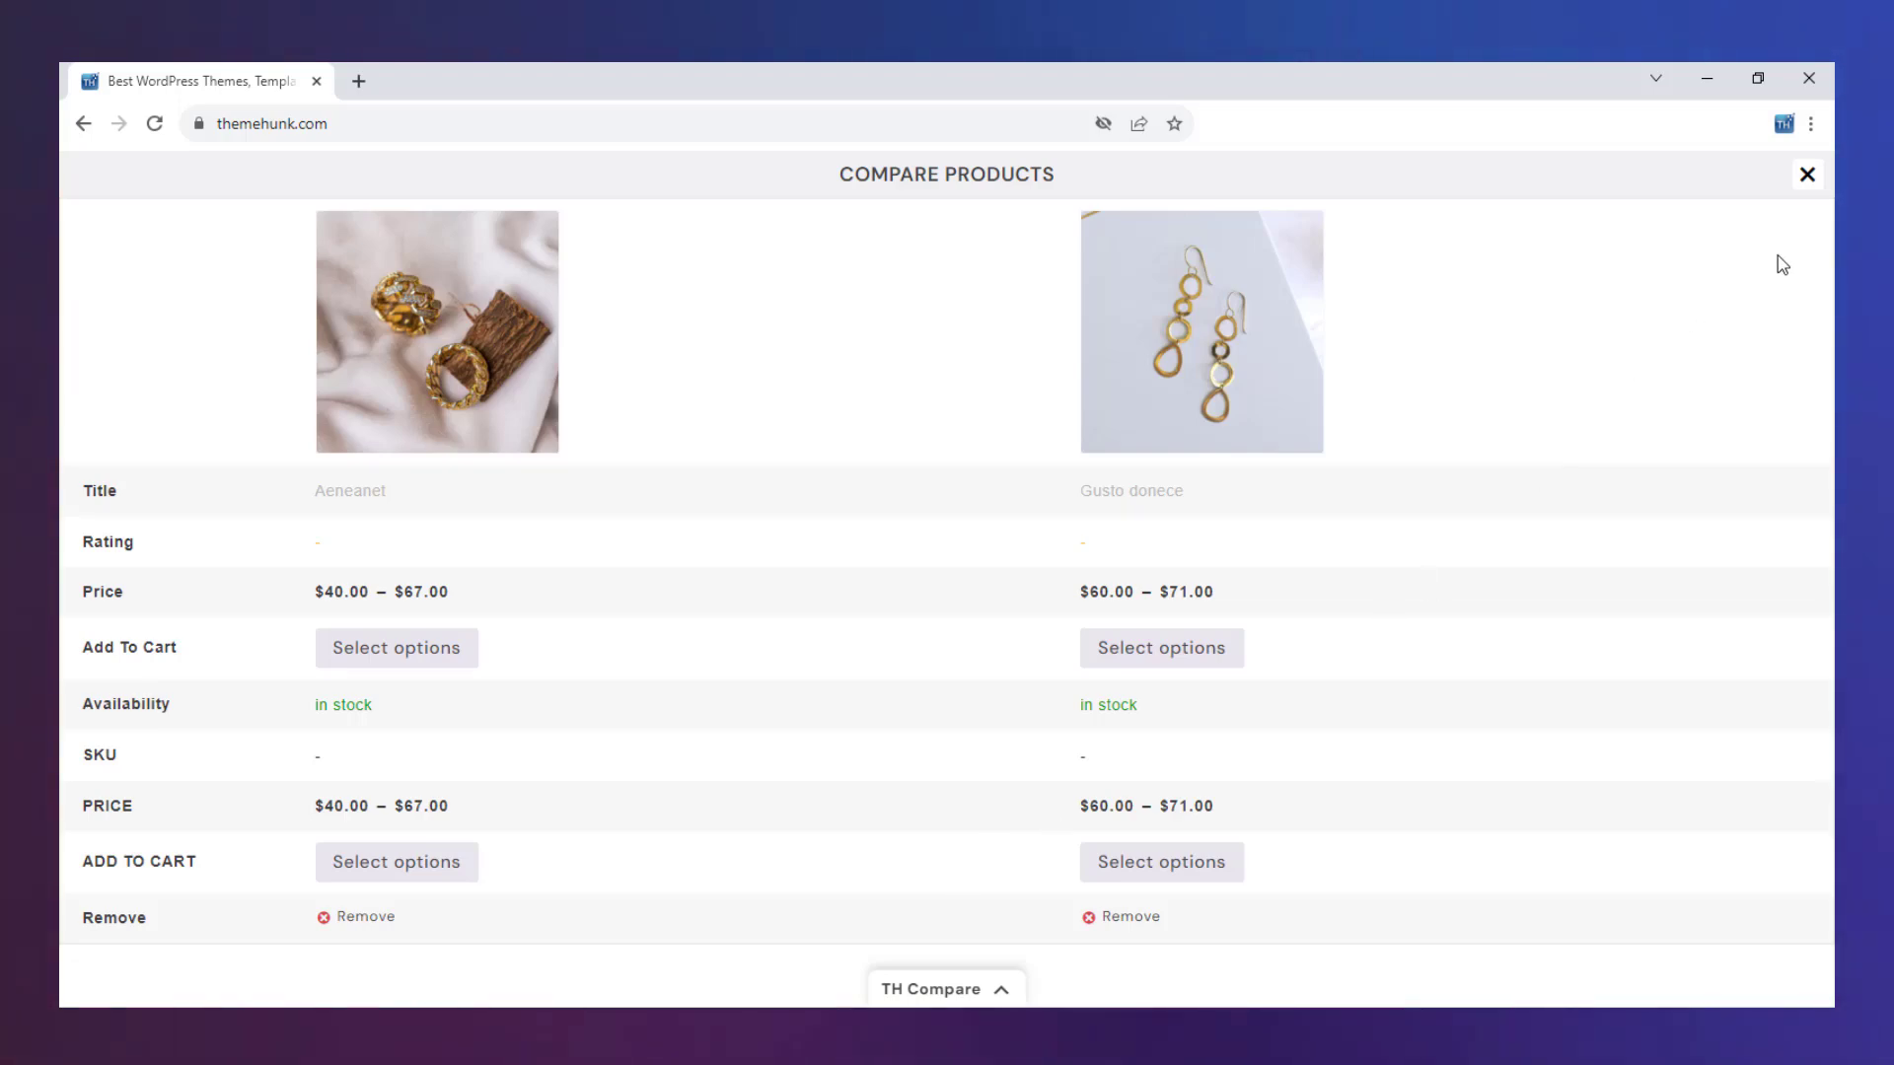
left_click(1807, 176)
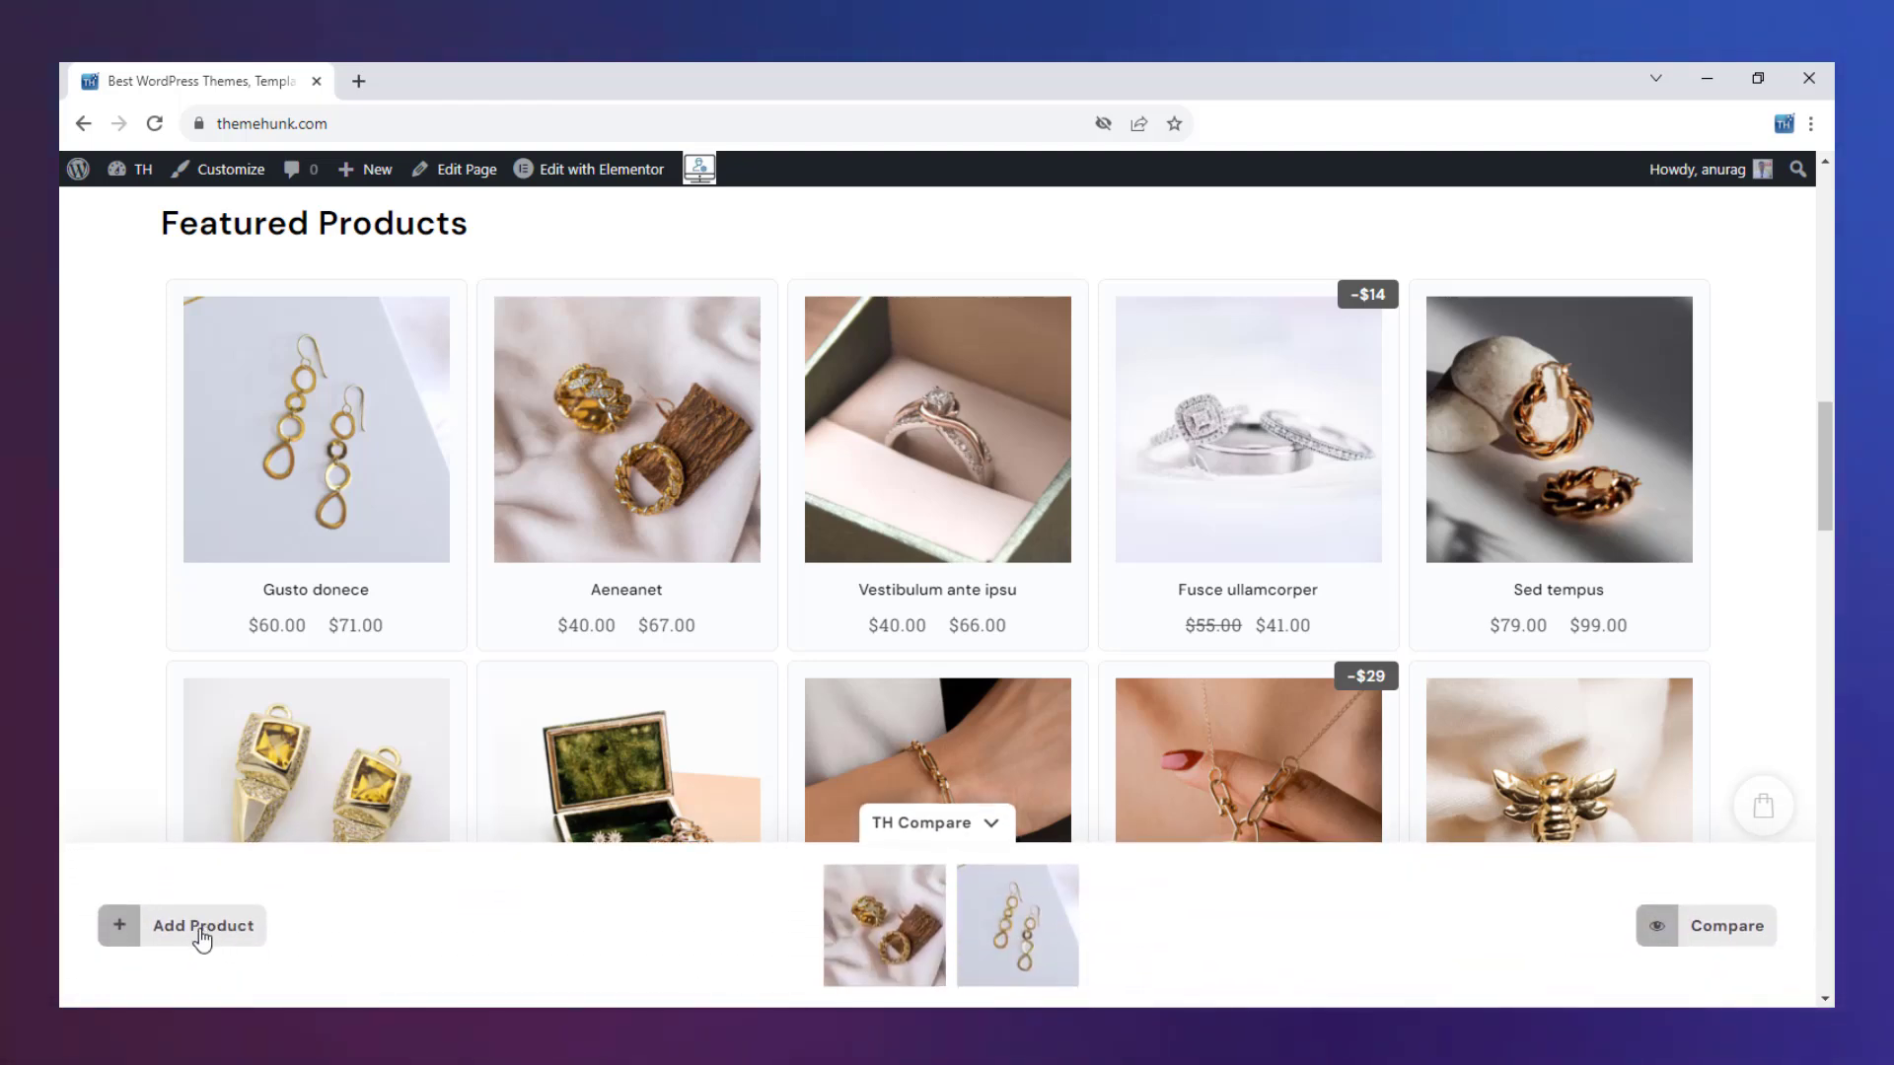
left_click(202, 932)
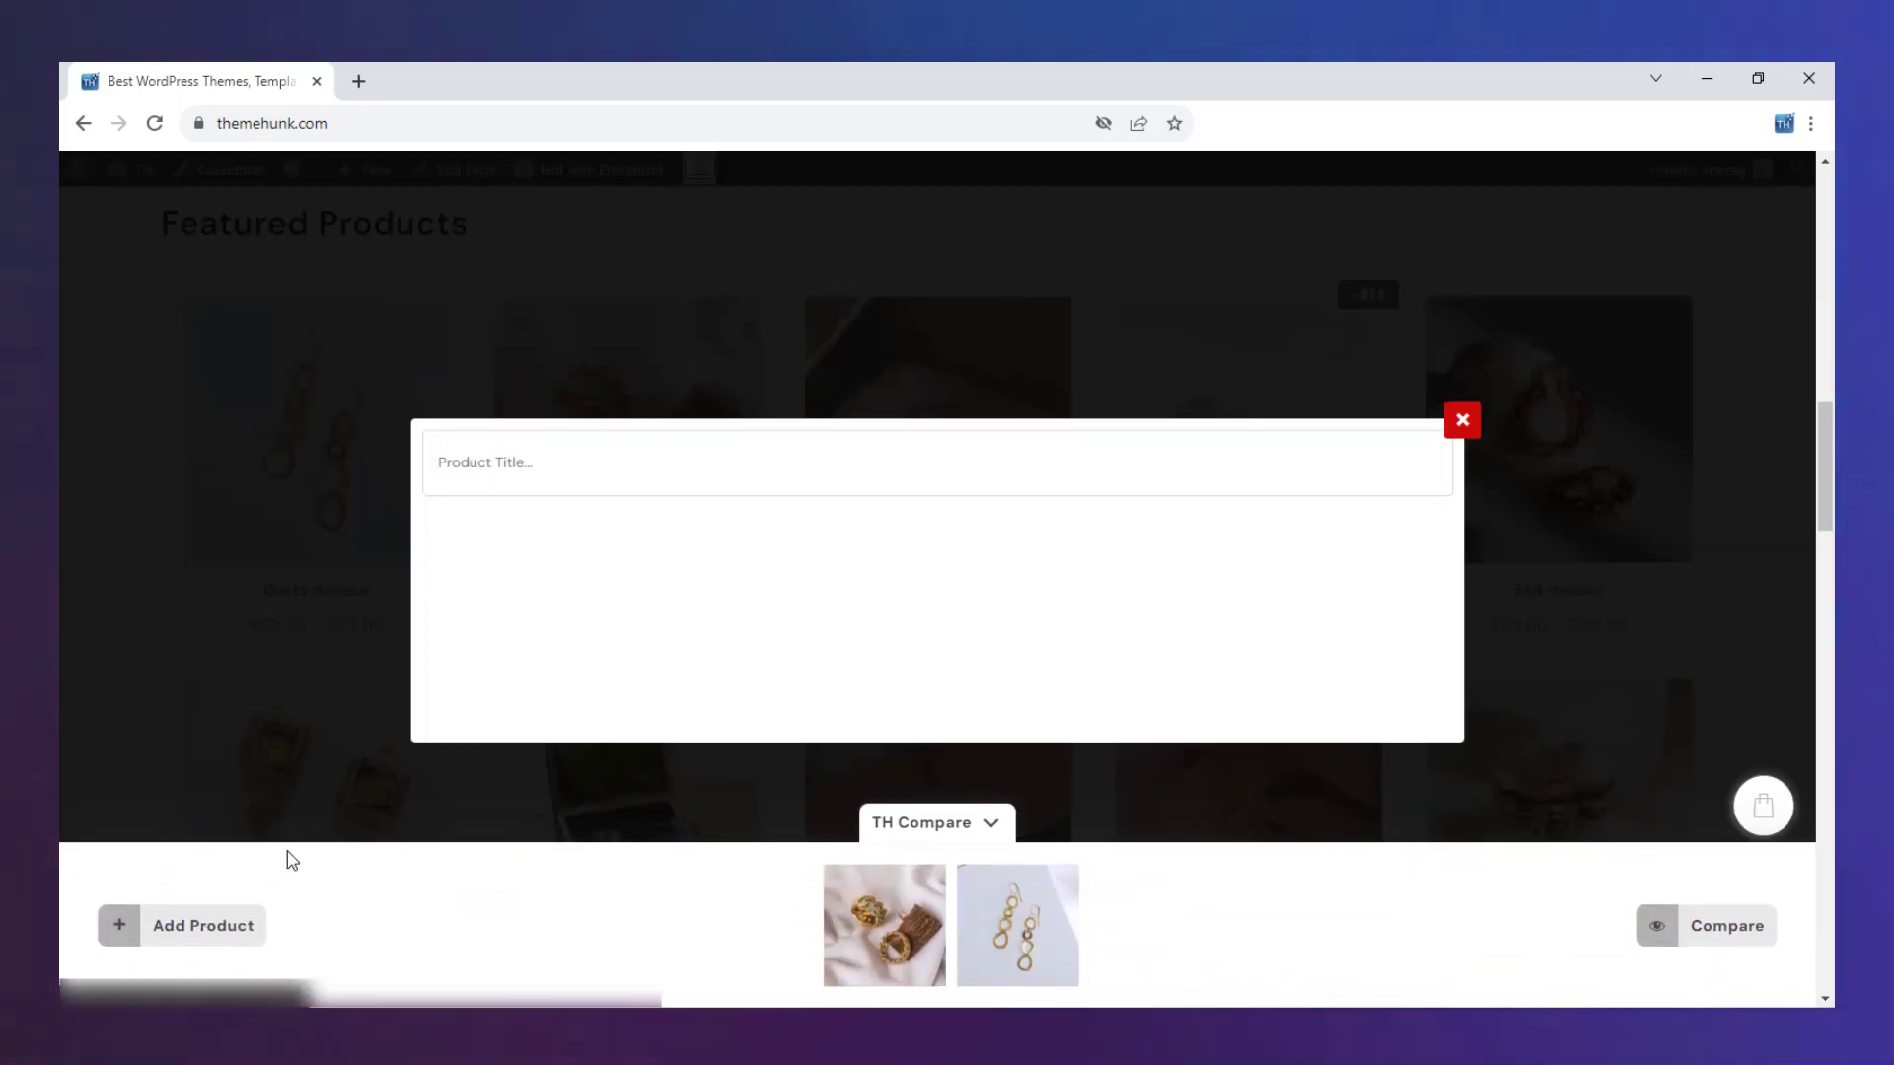
left_click(619, 465)
type("art")
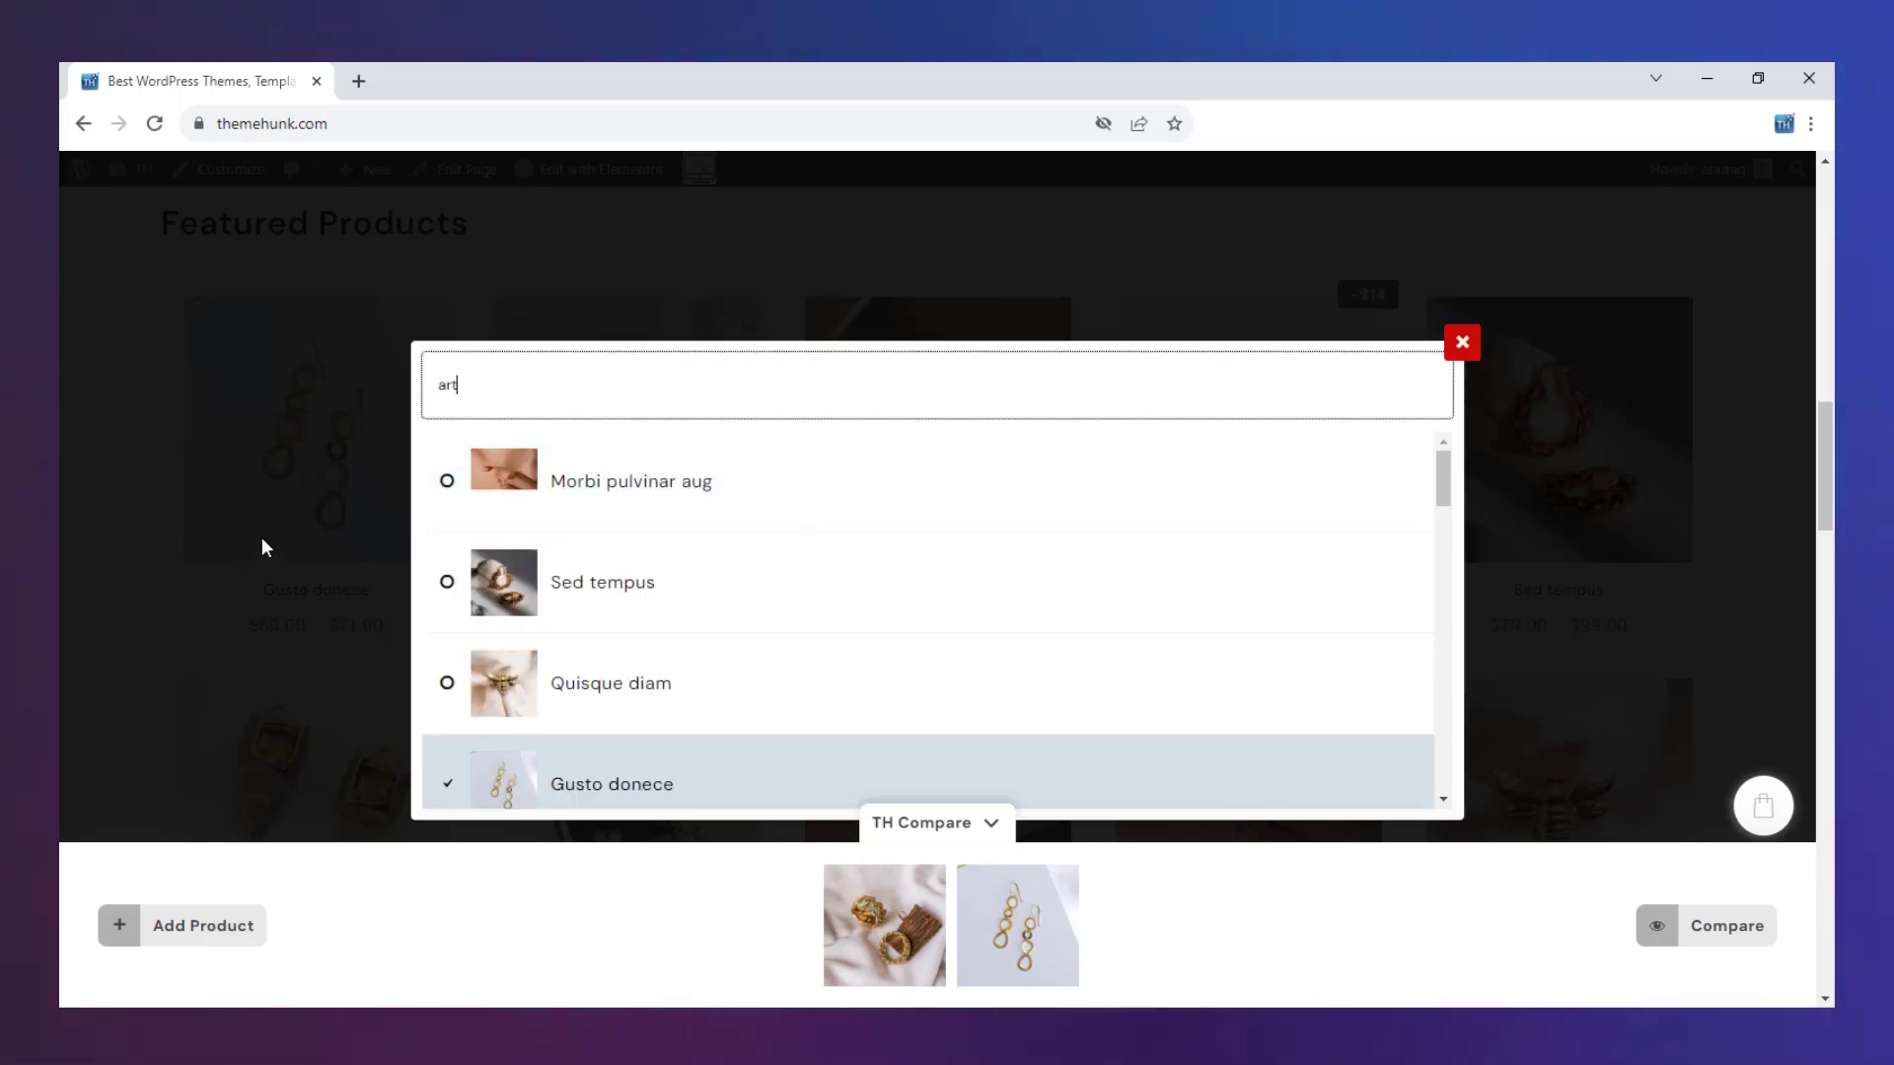
left_click(593, 514)
left_click(572, 577)
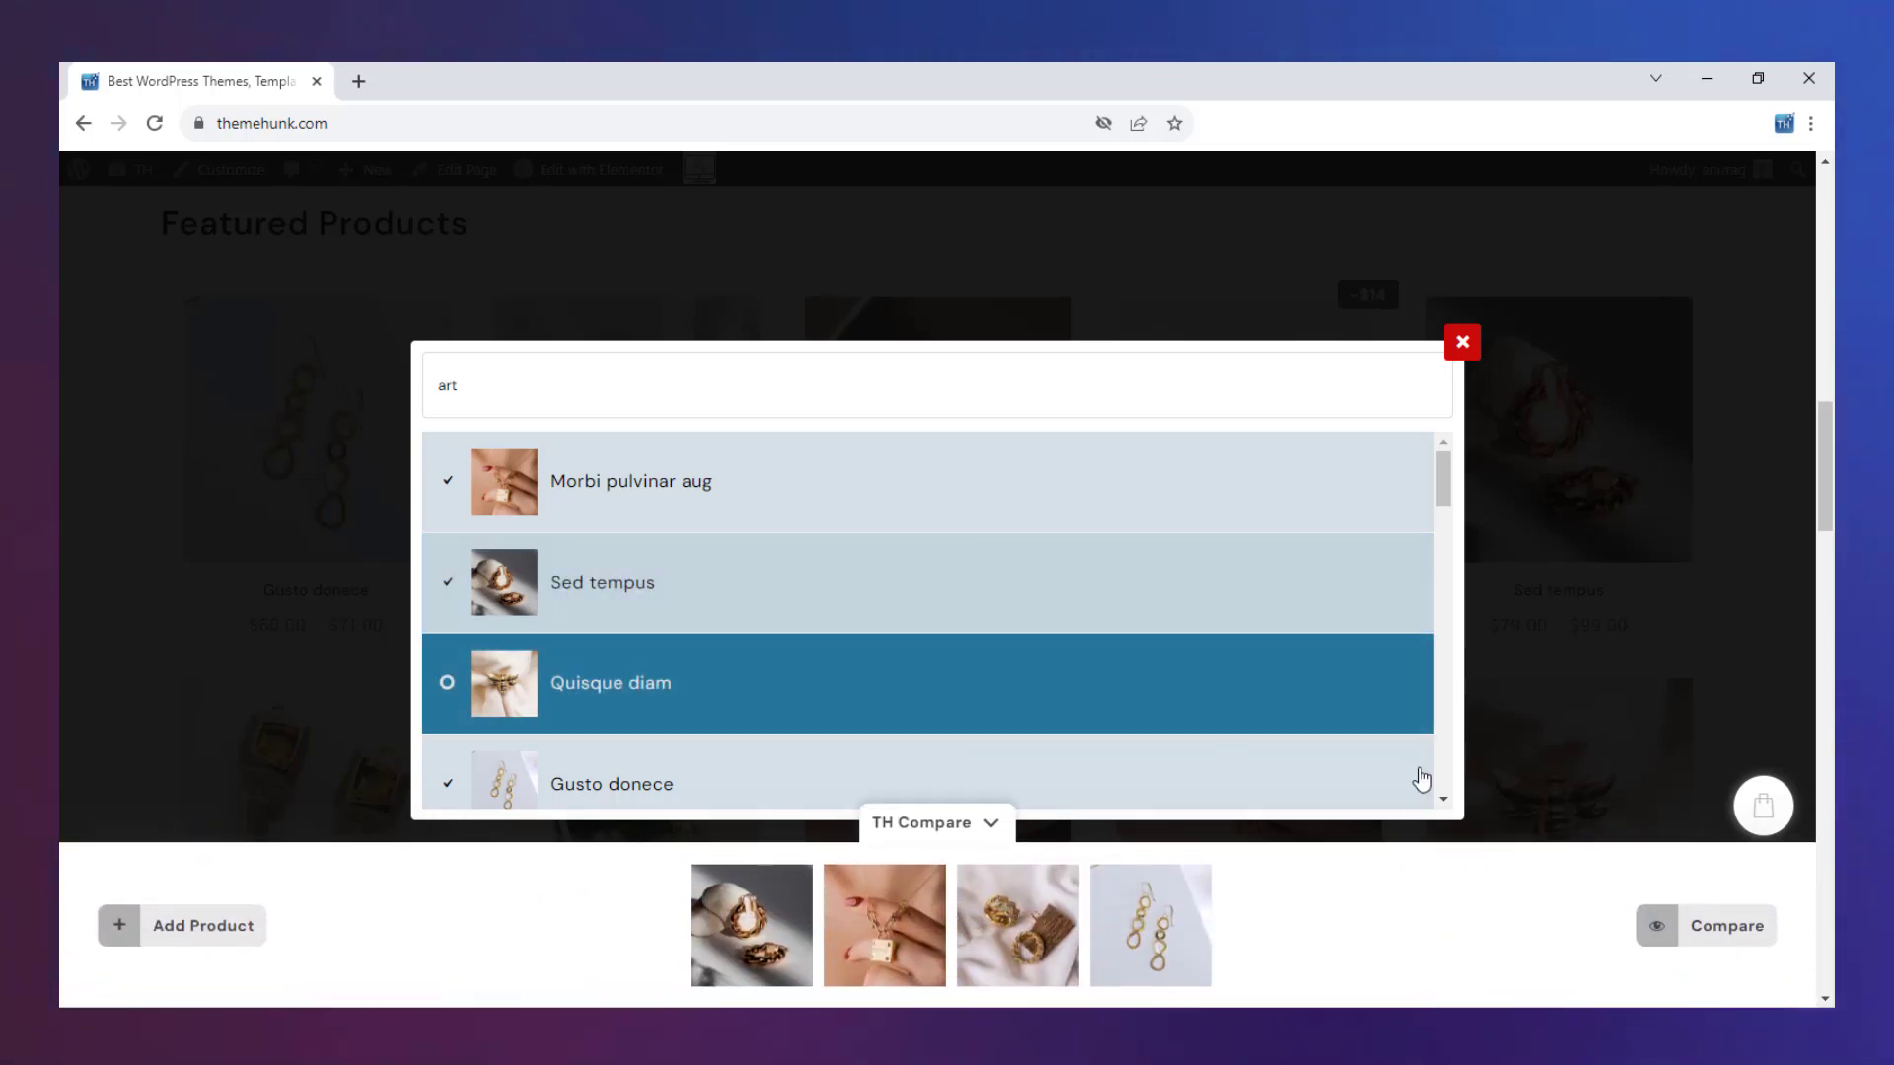
left_click(1721, 932)
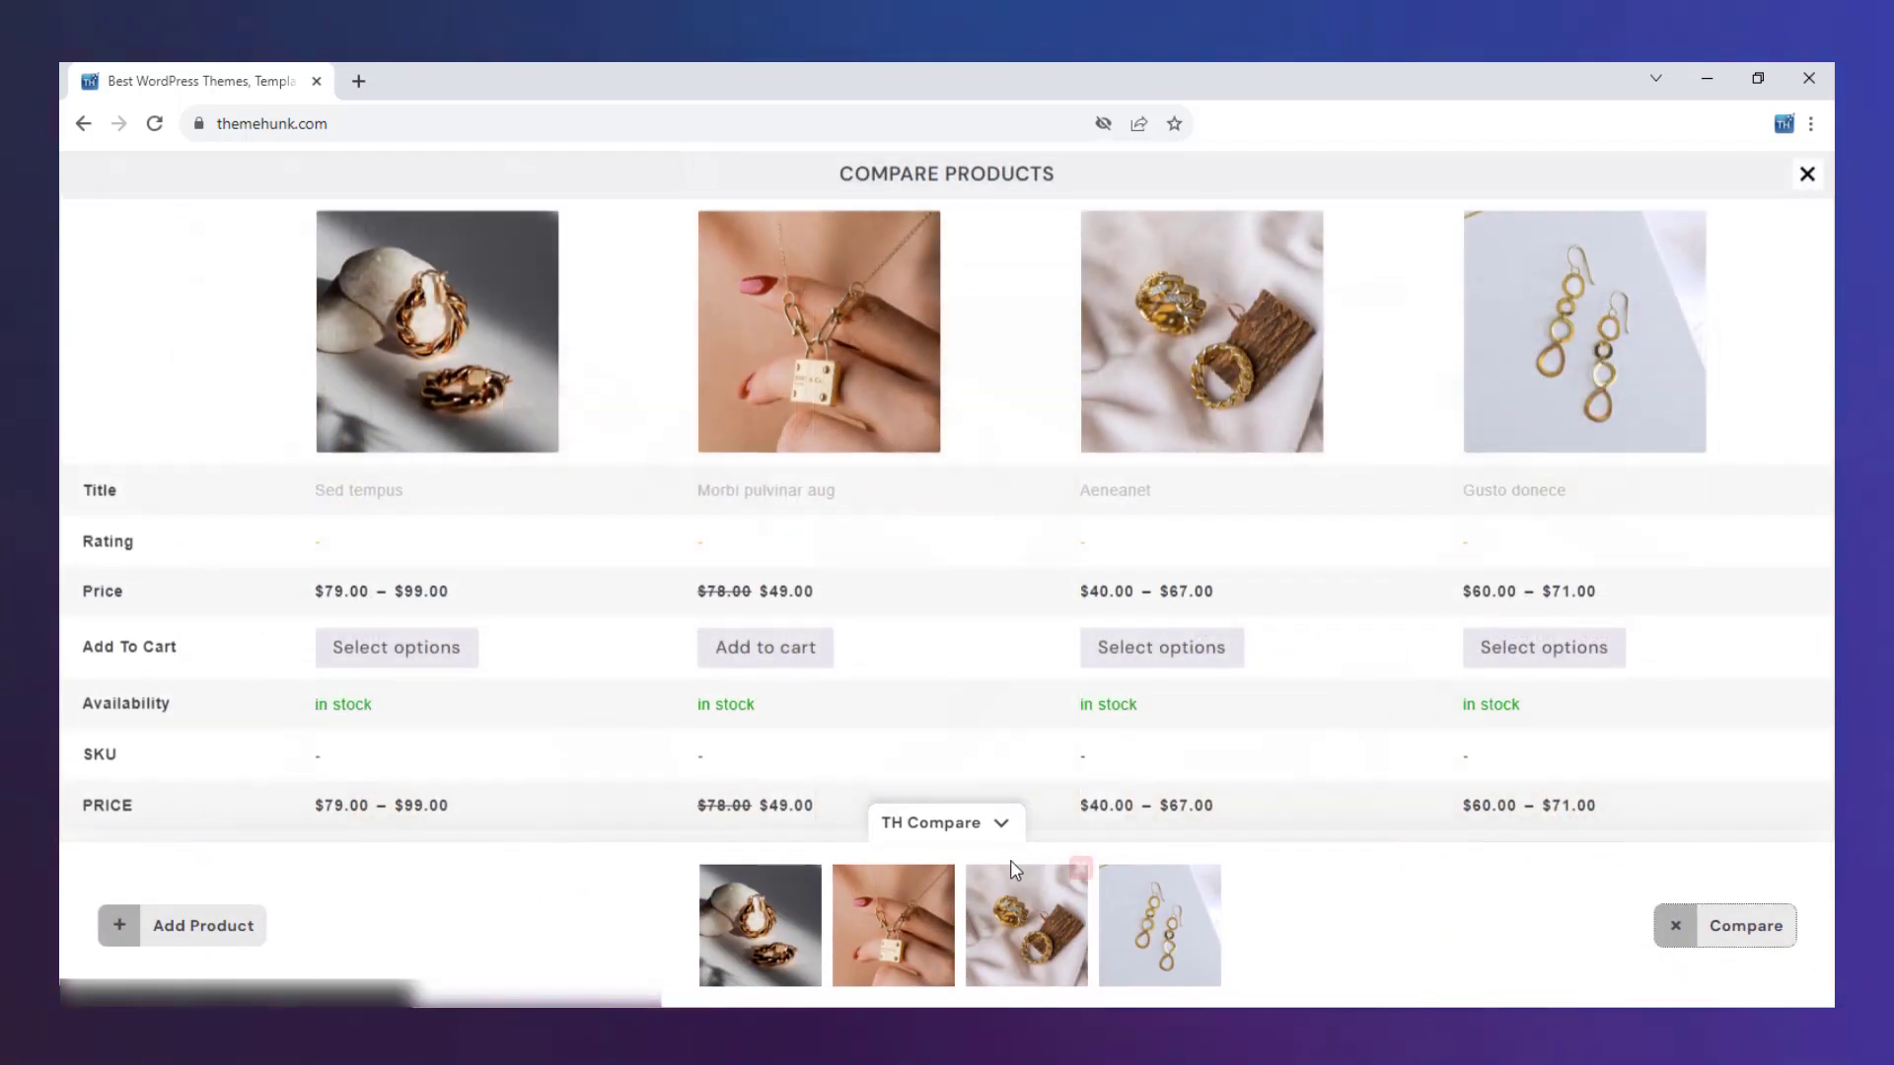
Remove Gusto donece, Aeneanet, Morbi pulvinar aug and Sed tempus from the comparison
left_click(982, 824)
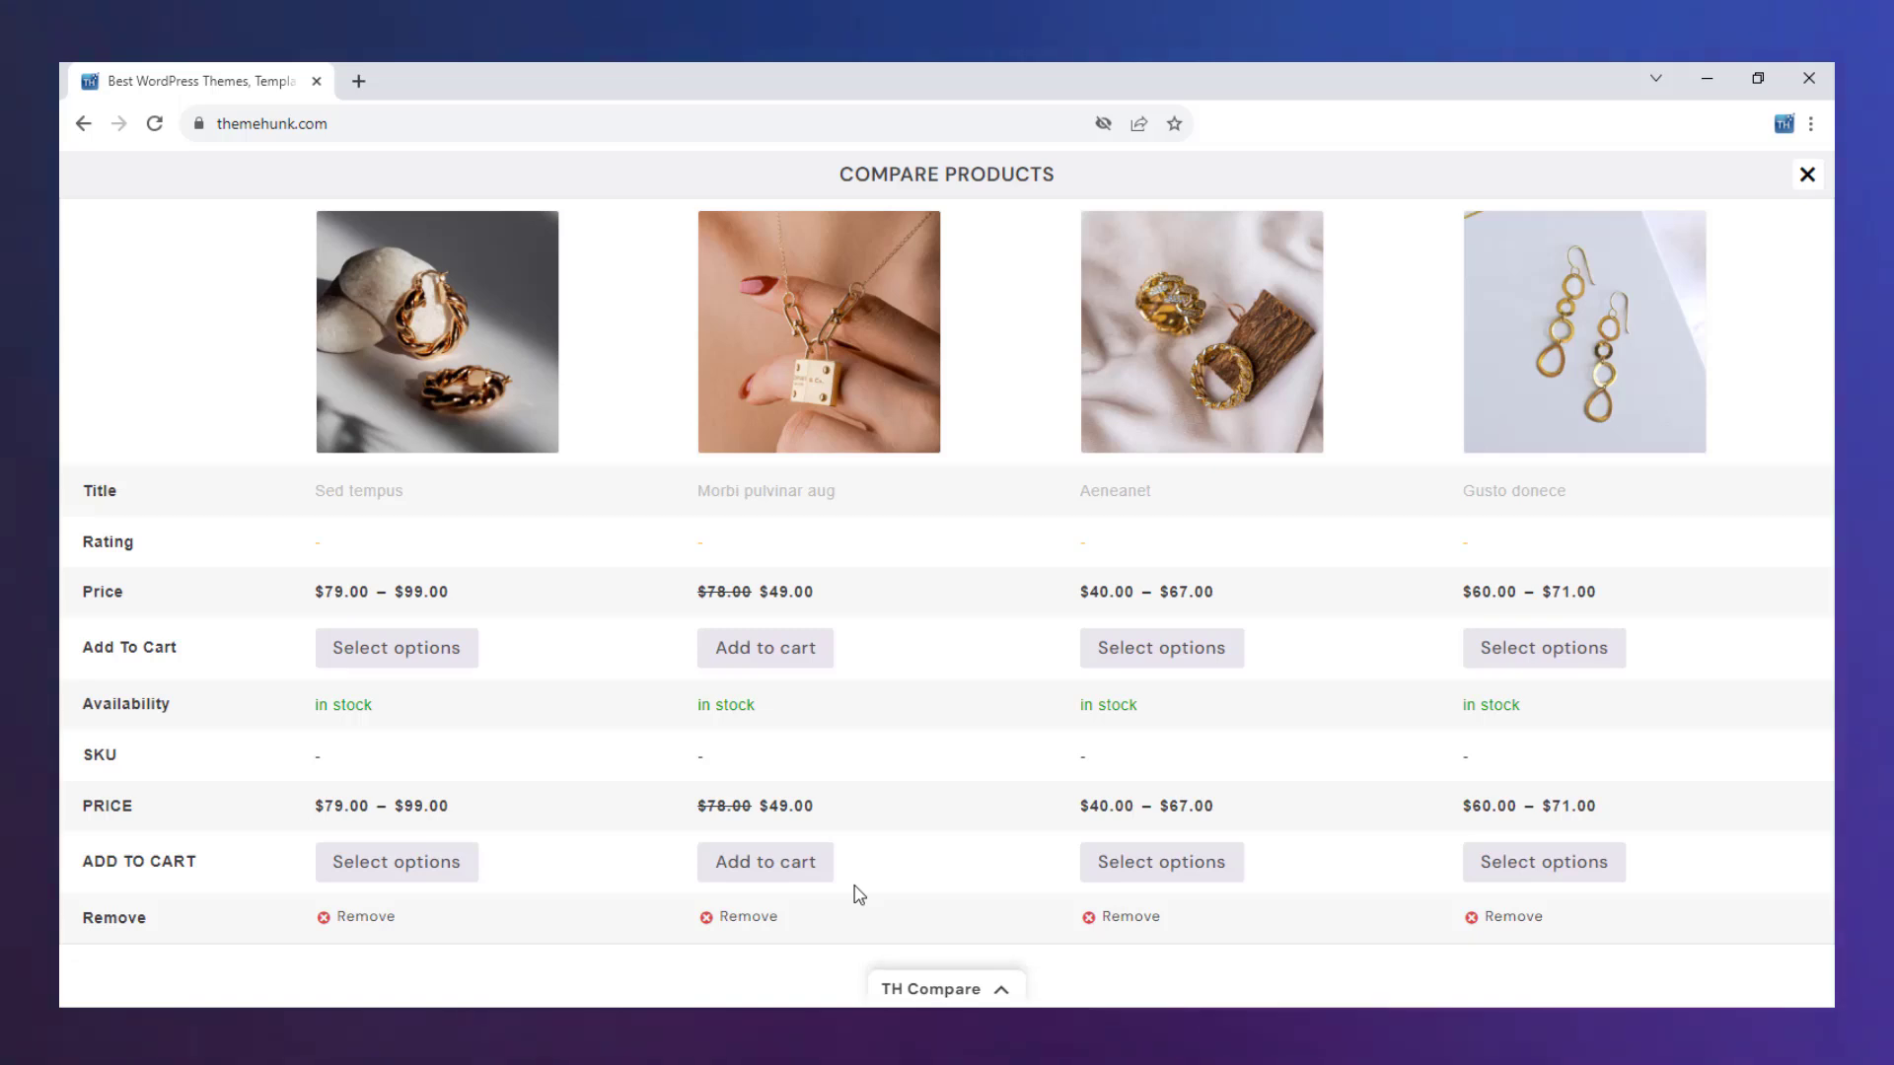
left_click(1469, 914)
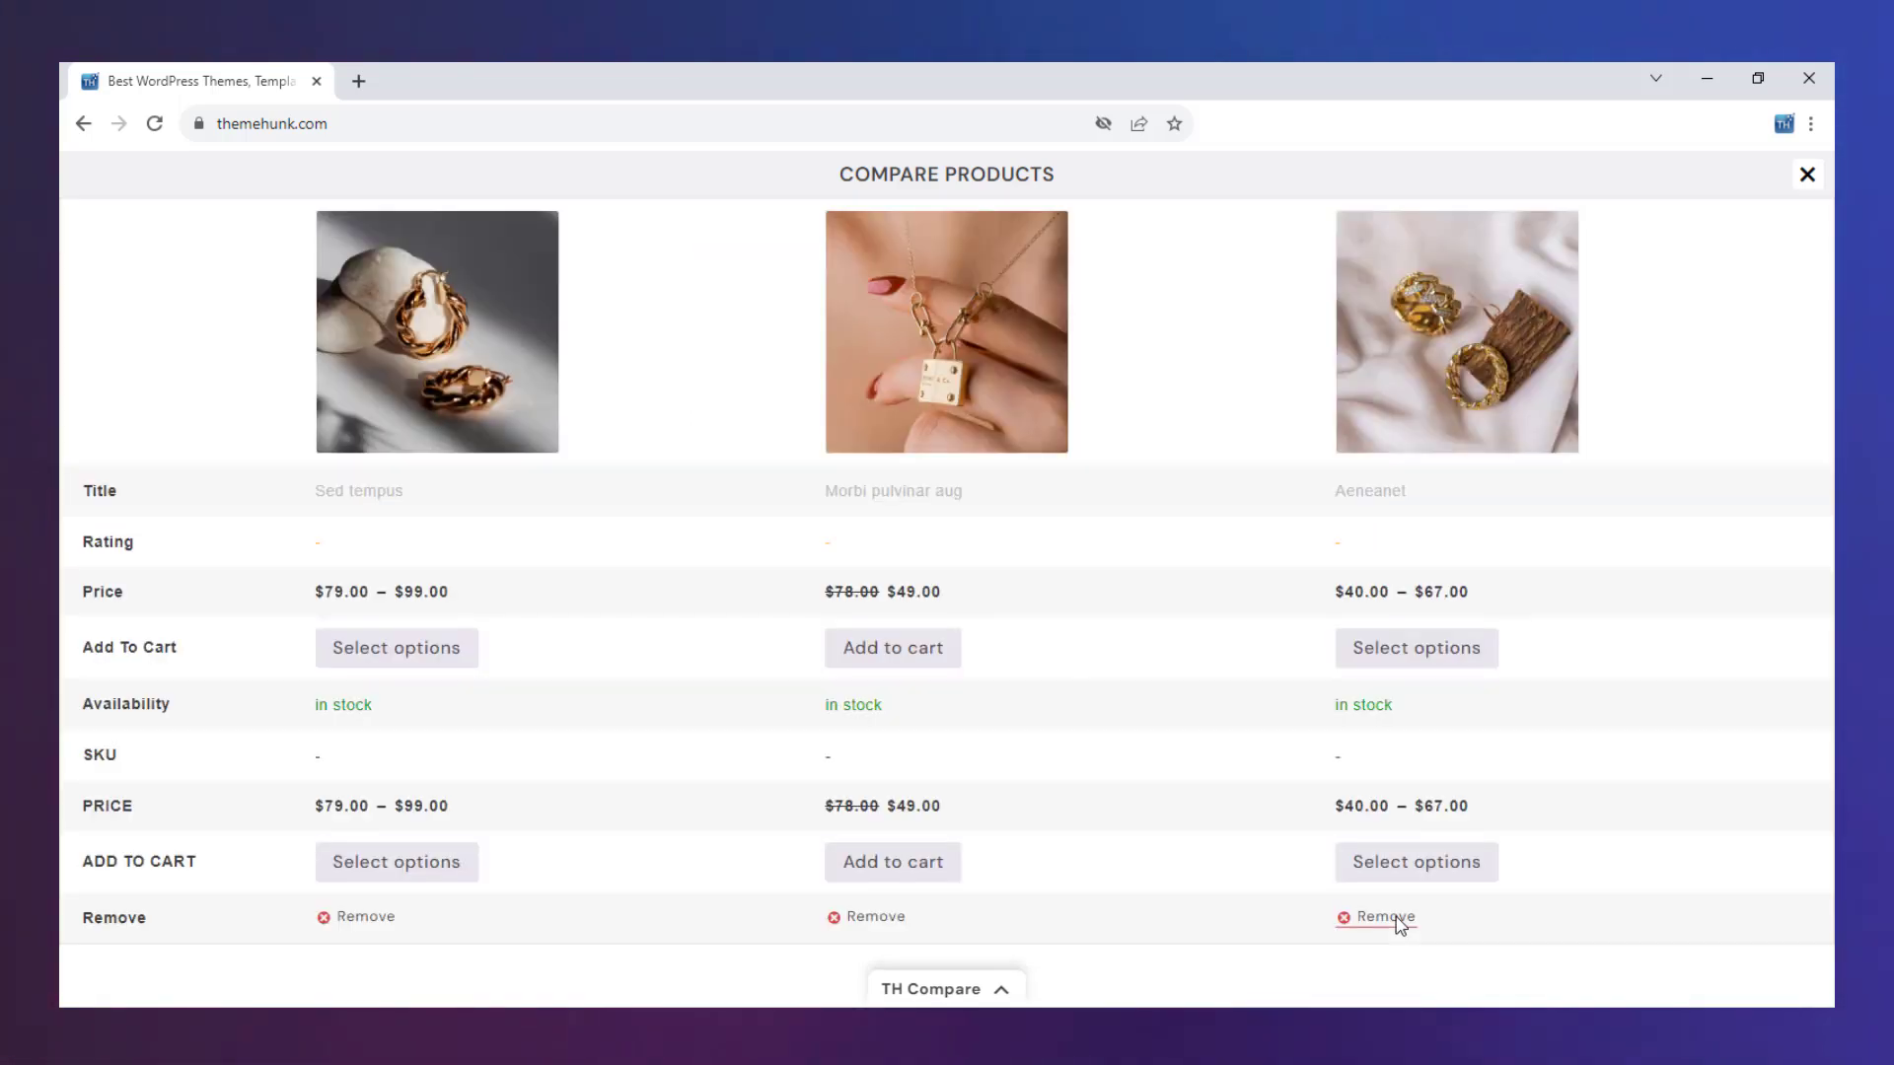
left_click(1357, 923)
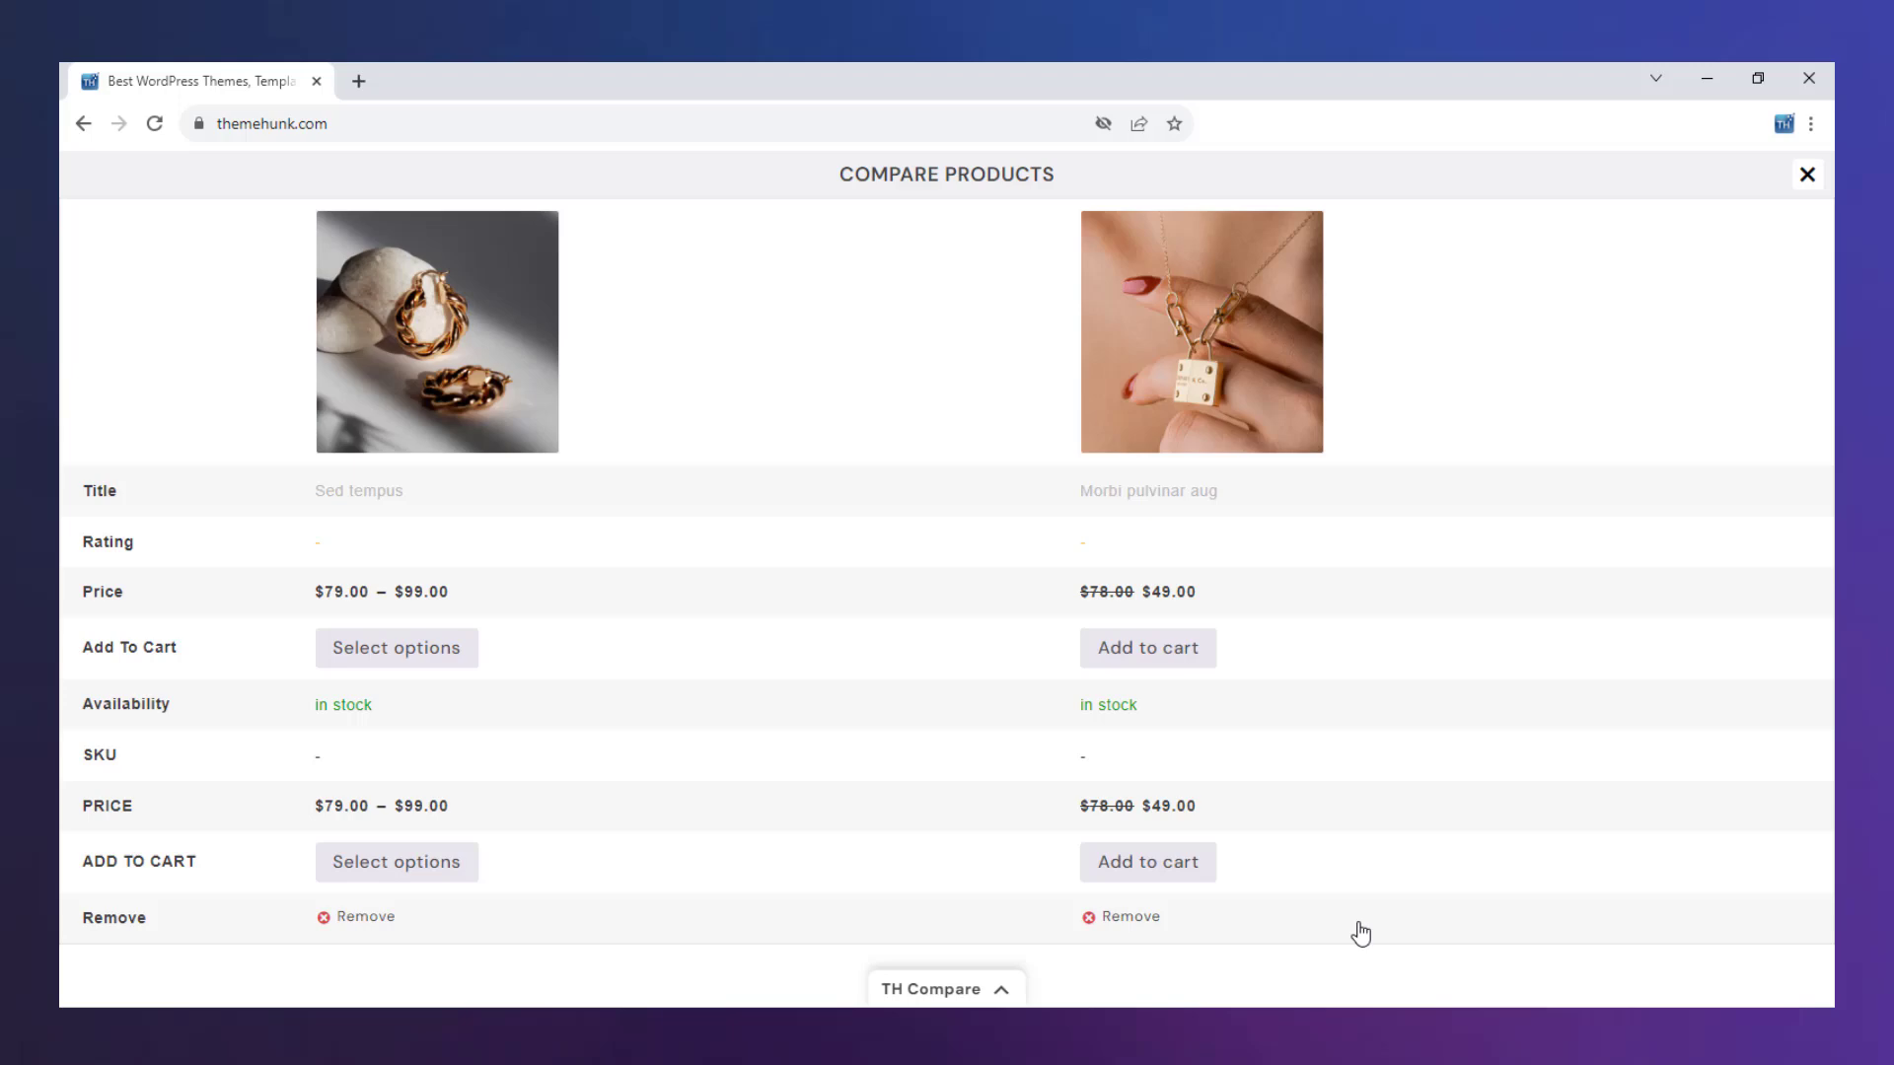
left_click(1086, 867)
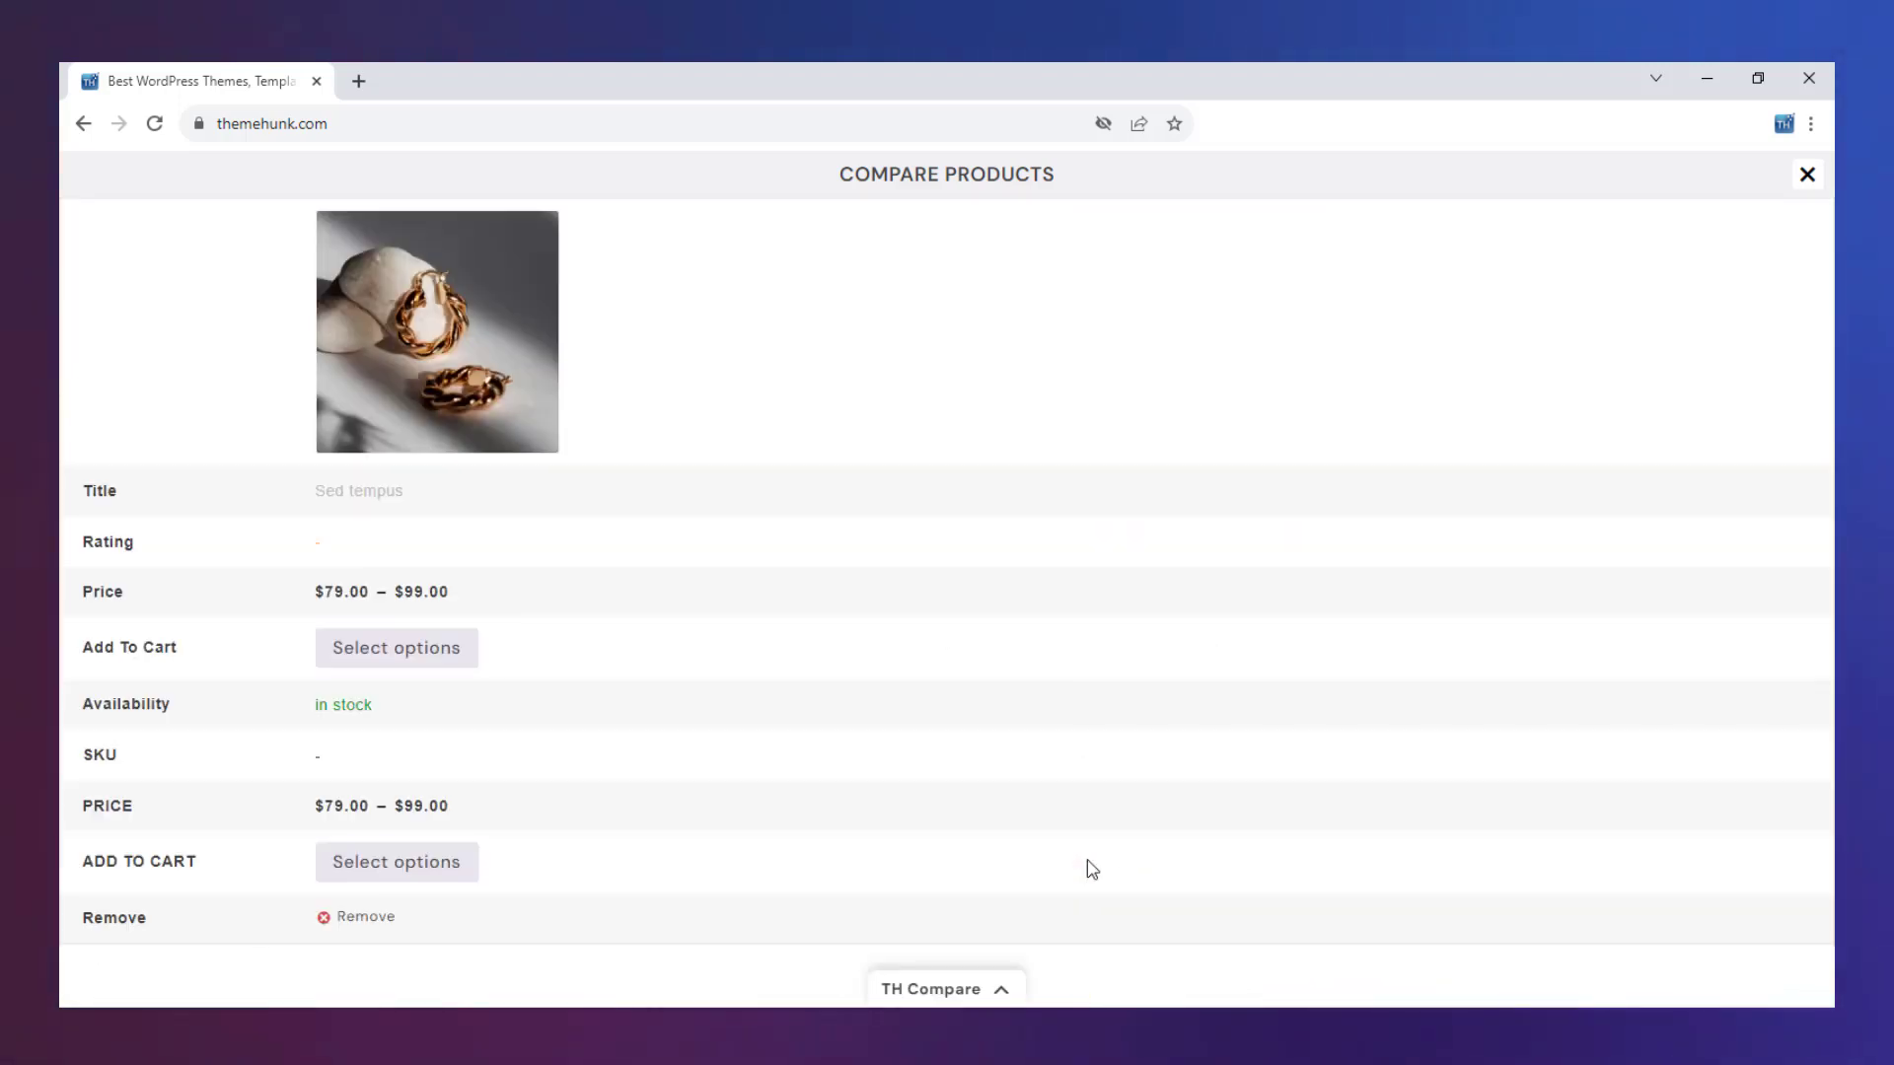
left_click(1021, 876)
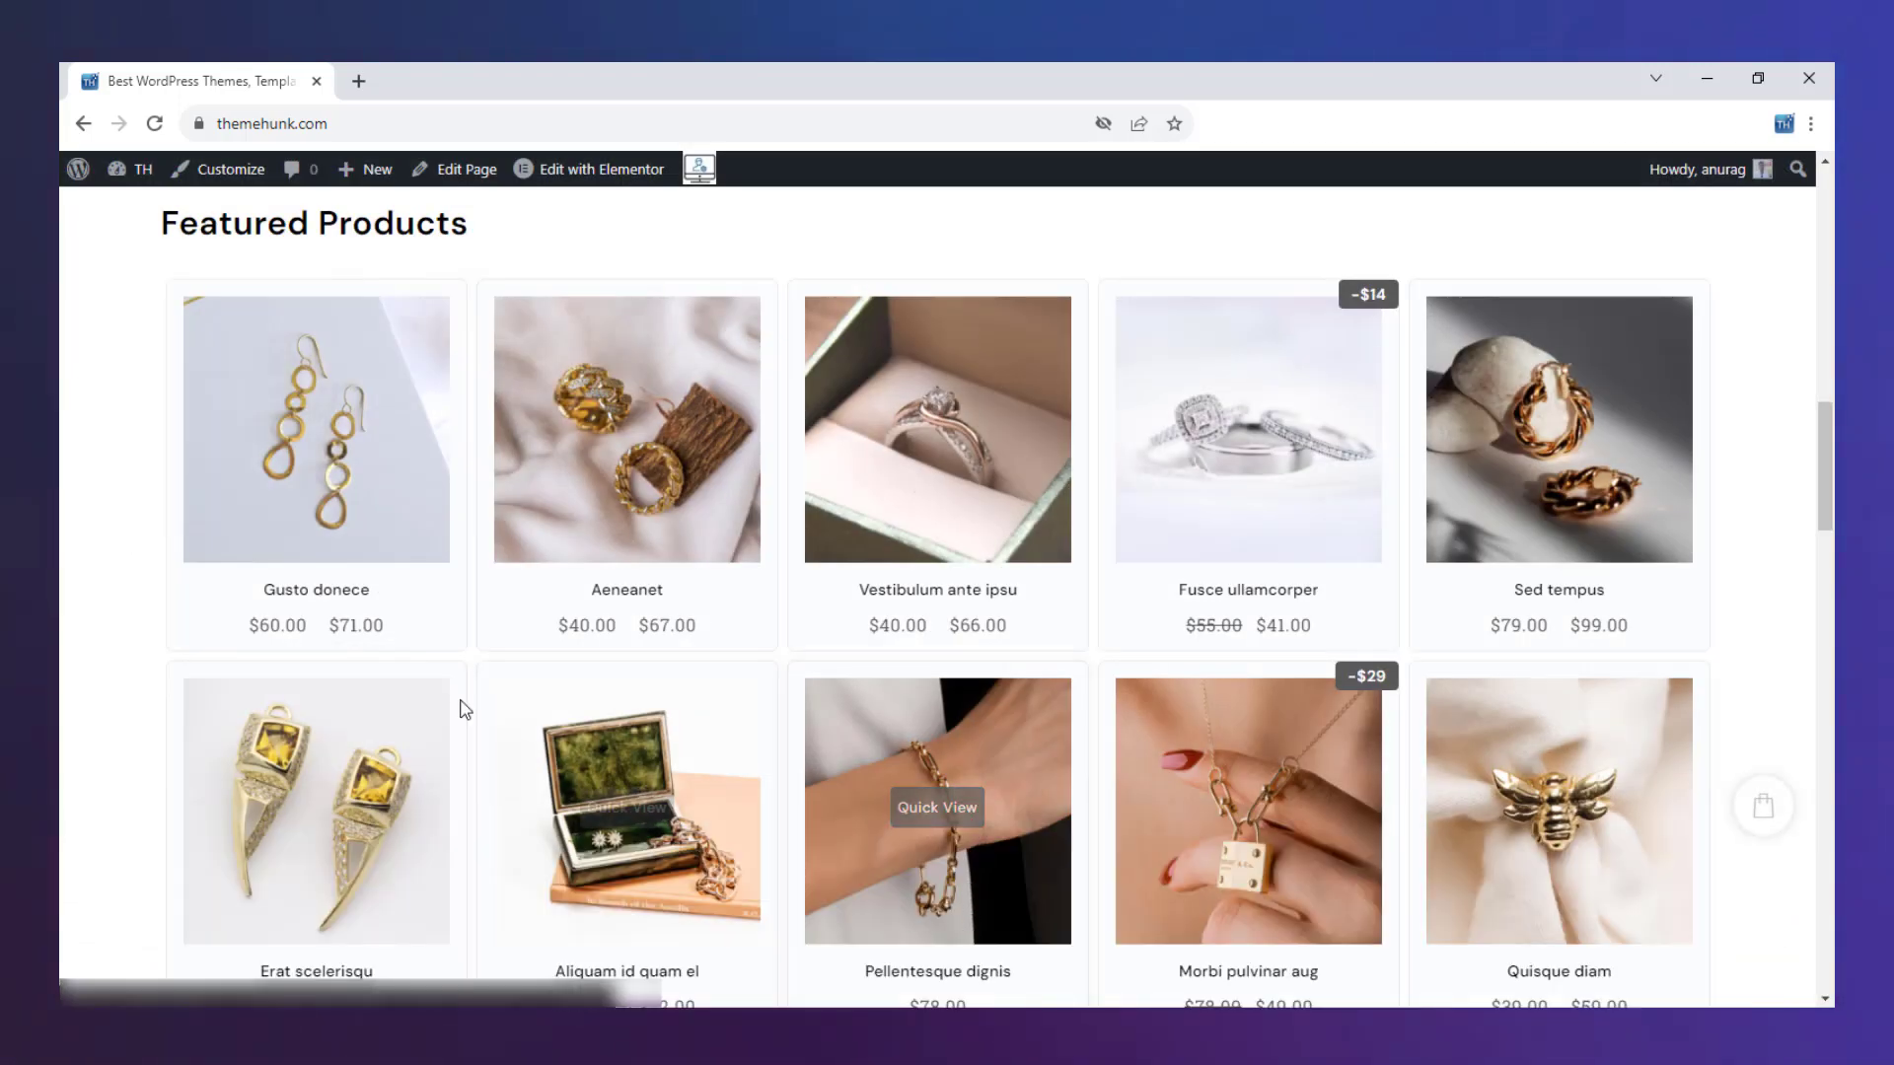
Scroll the home page, expand 'What can you shop?' and 'How to buy?', then return to Featured Products
scroll(478, 590, "down", 2)
scroll(477, 590, "down", 5)
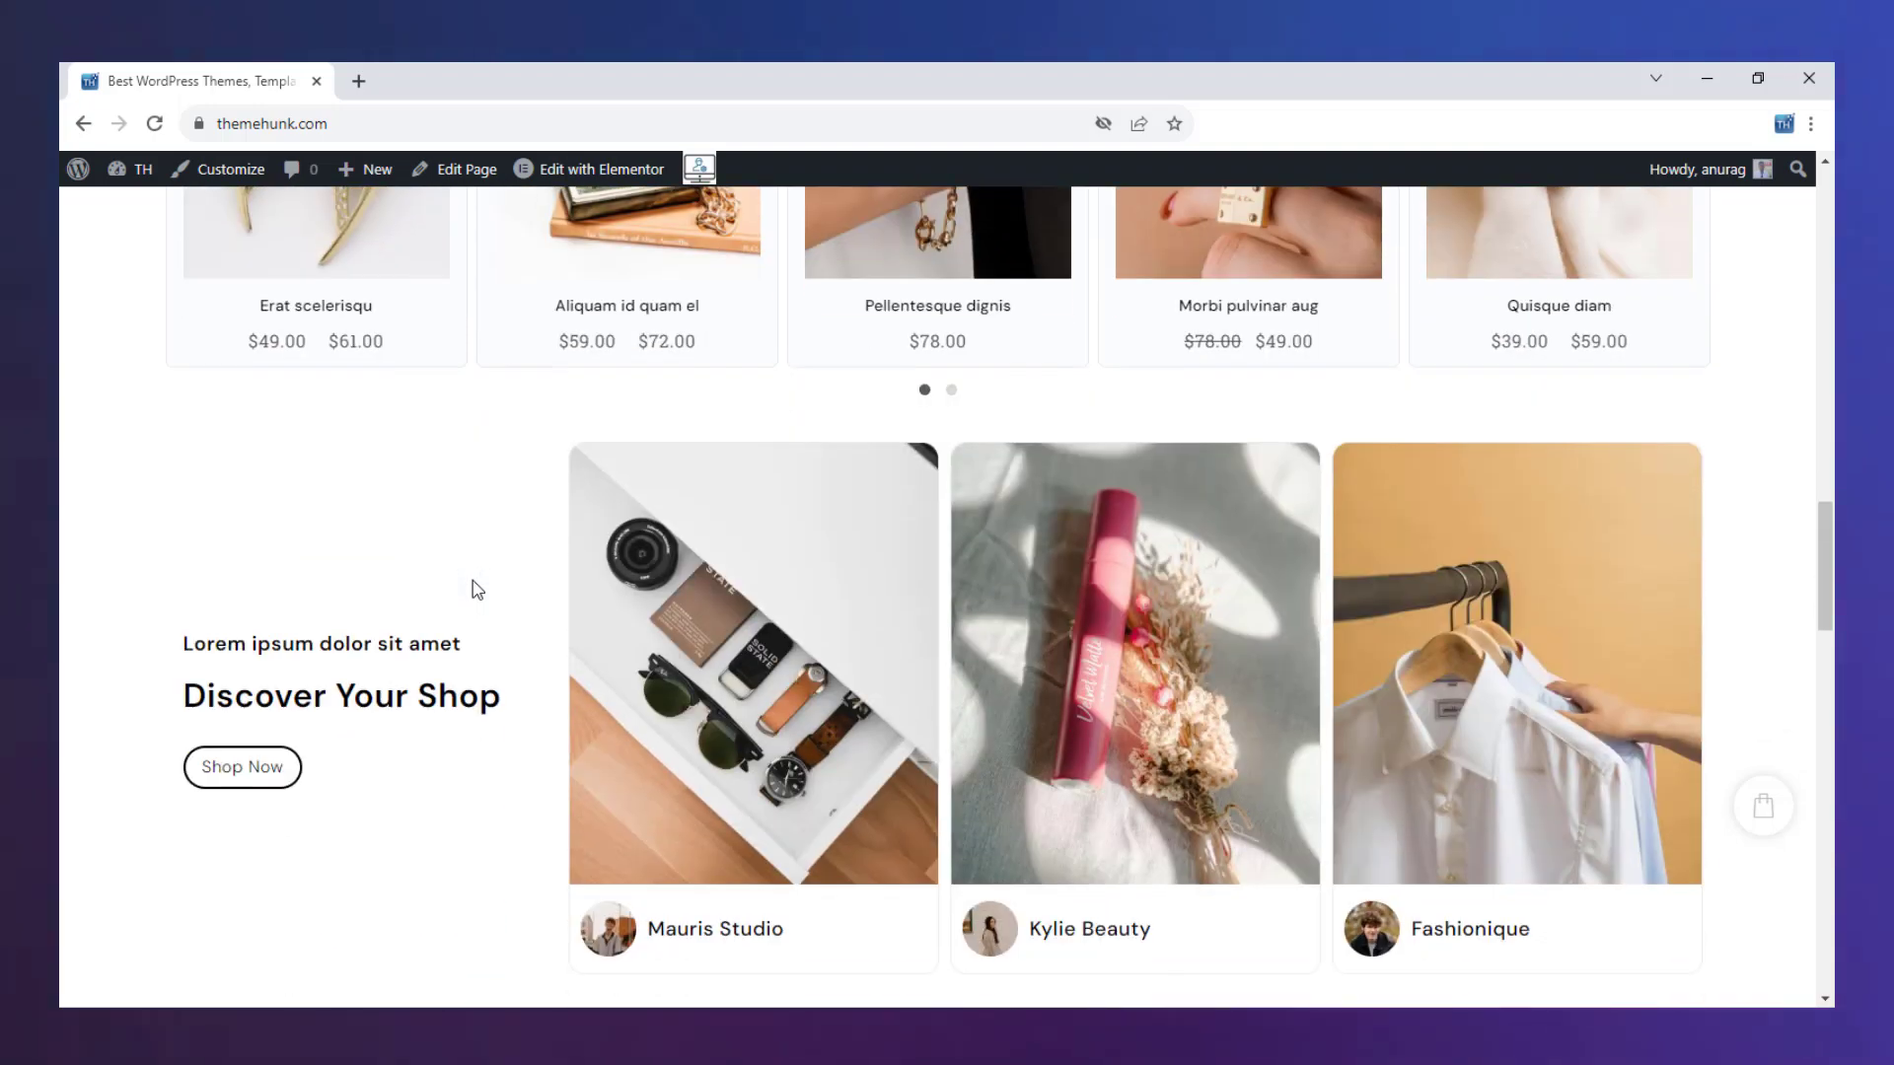
scroll(478, 589, "down", 7)
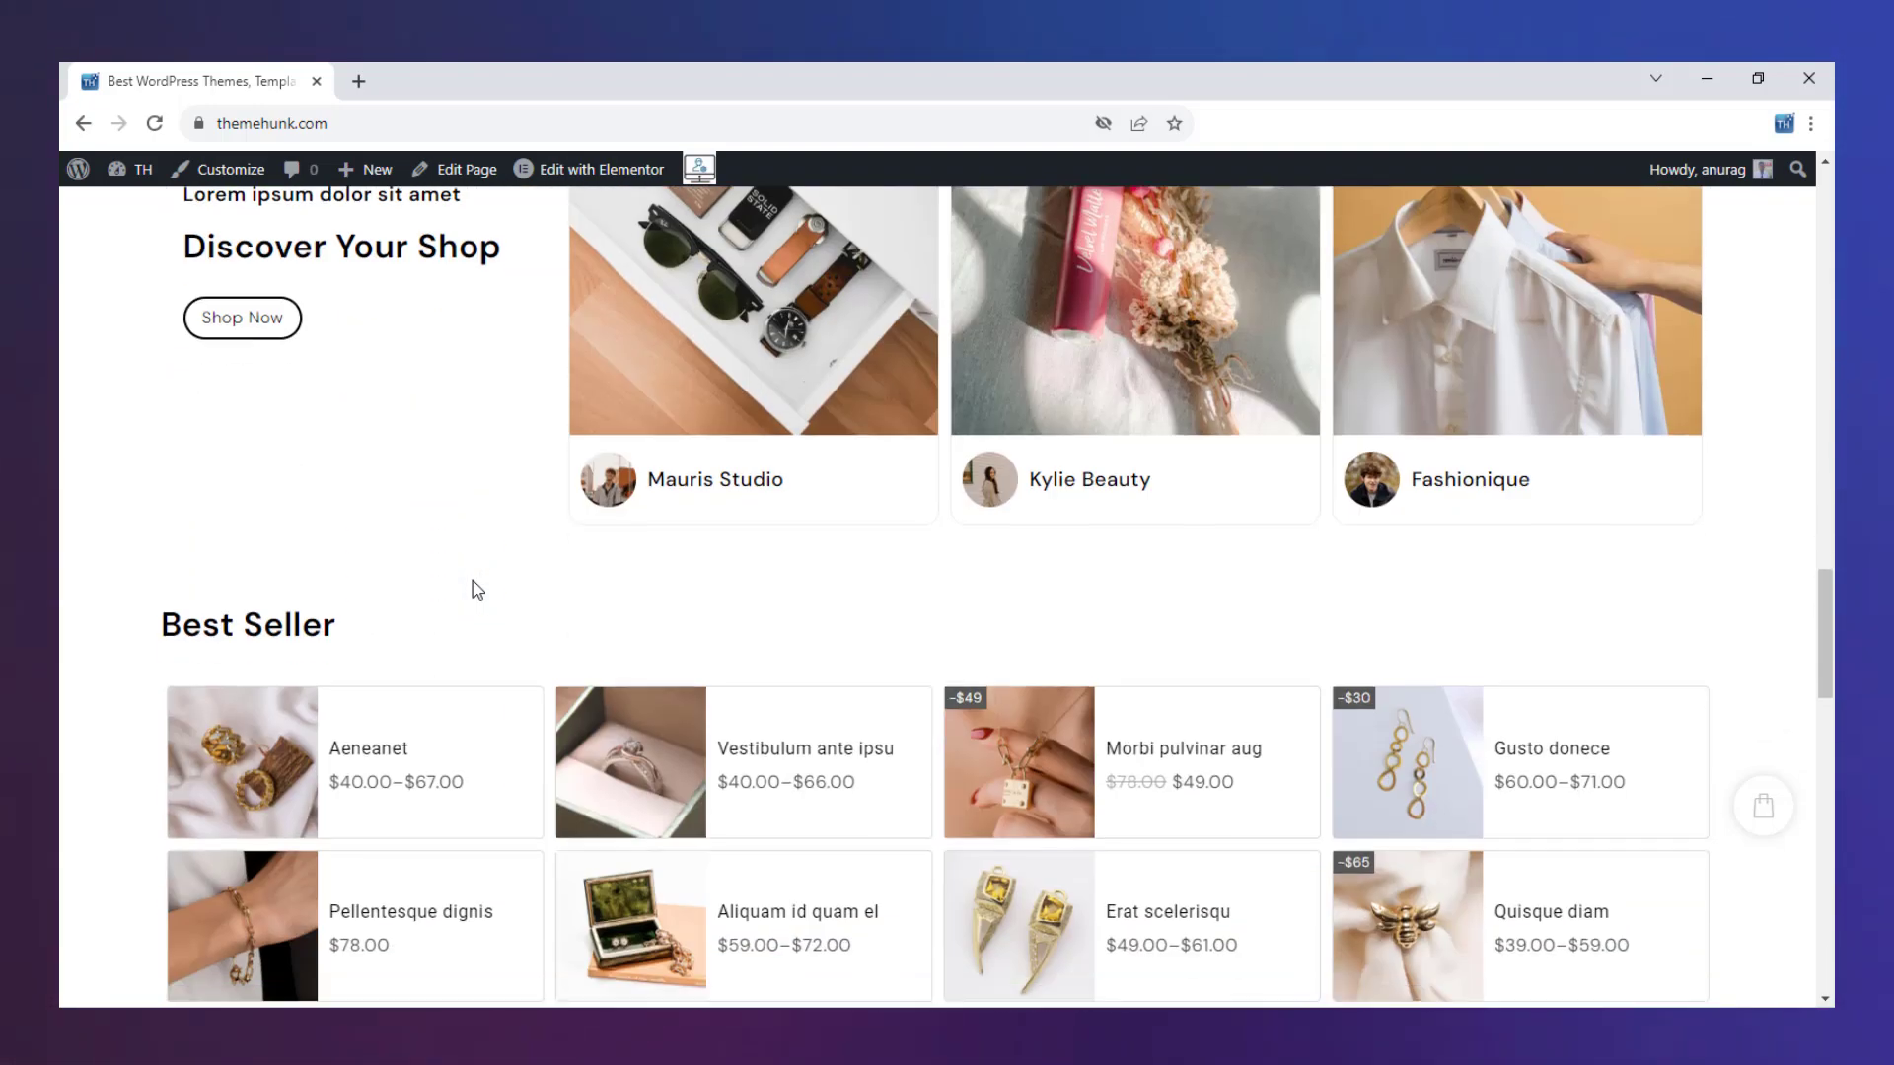
scroll(542, 634, "down", 2)
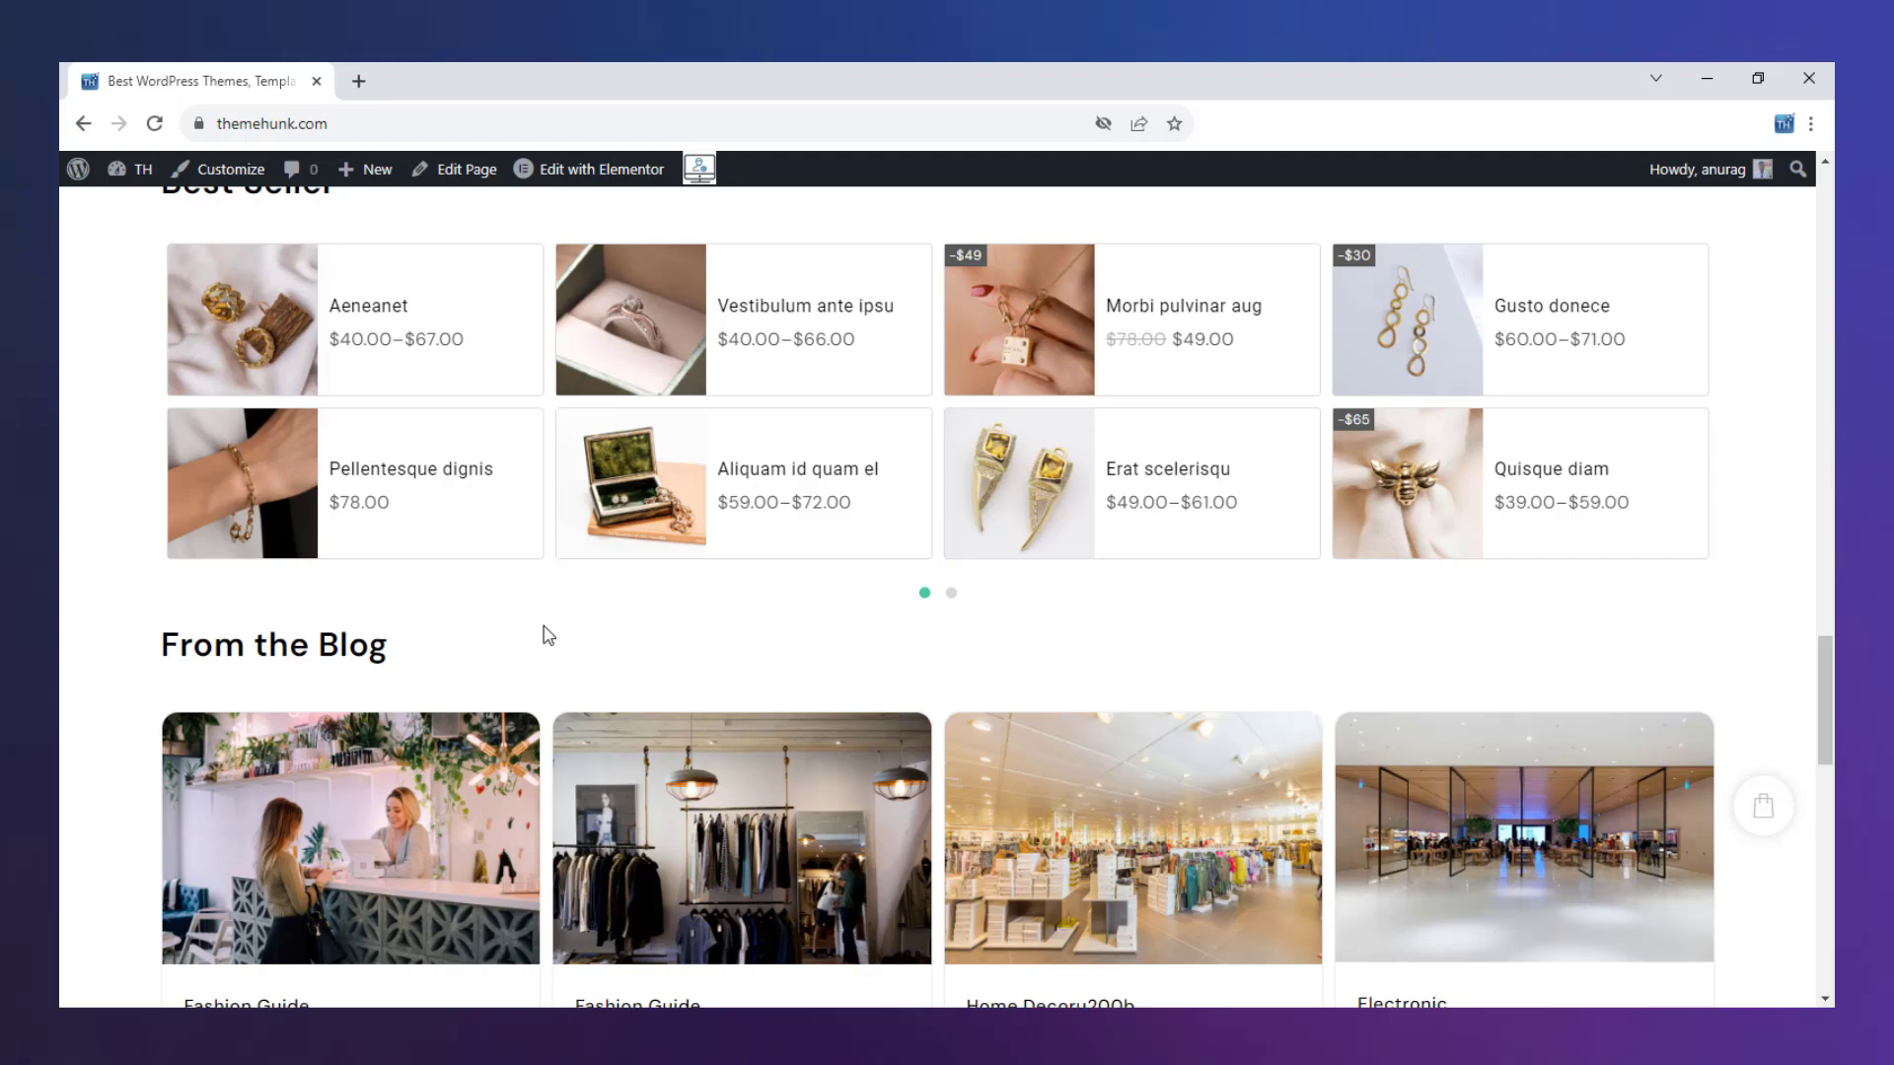
scroll(543, 632, "down", 2)
scroll(544, 632, "down", 7)
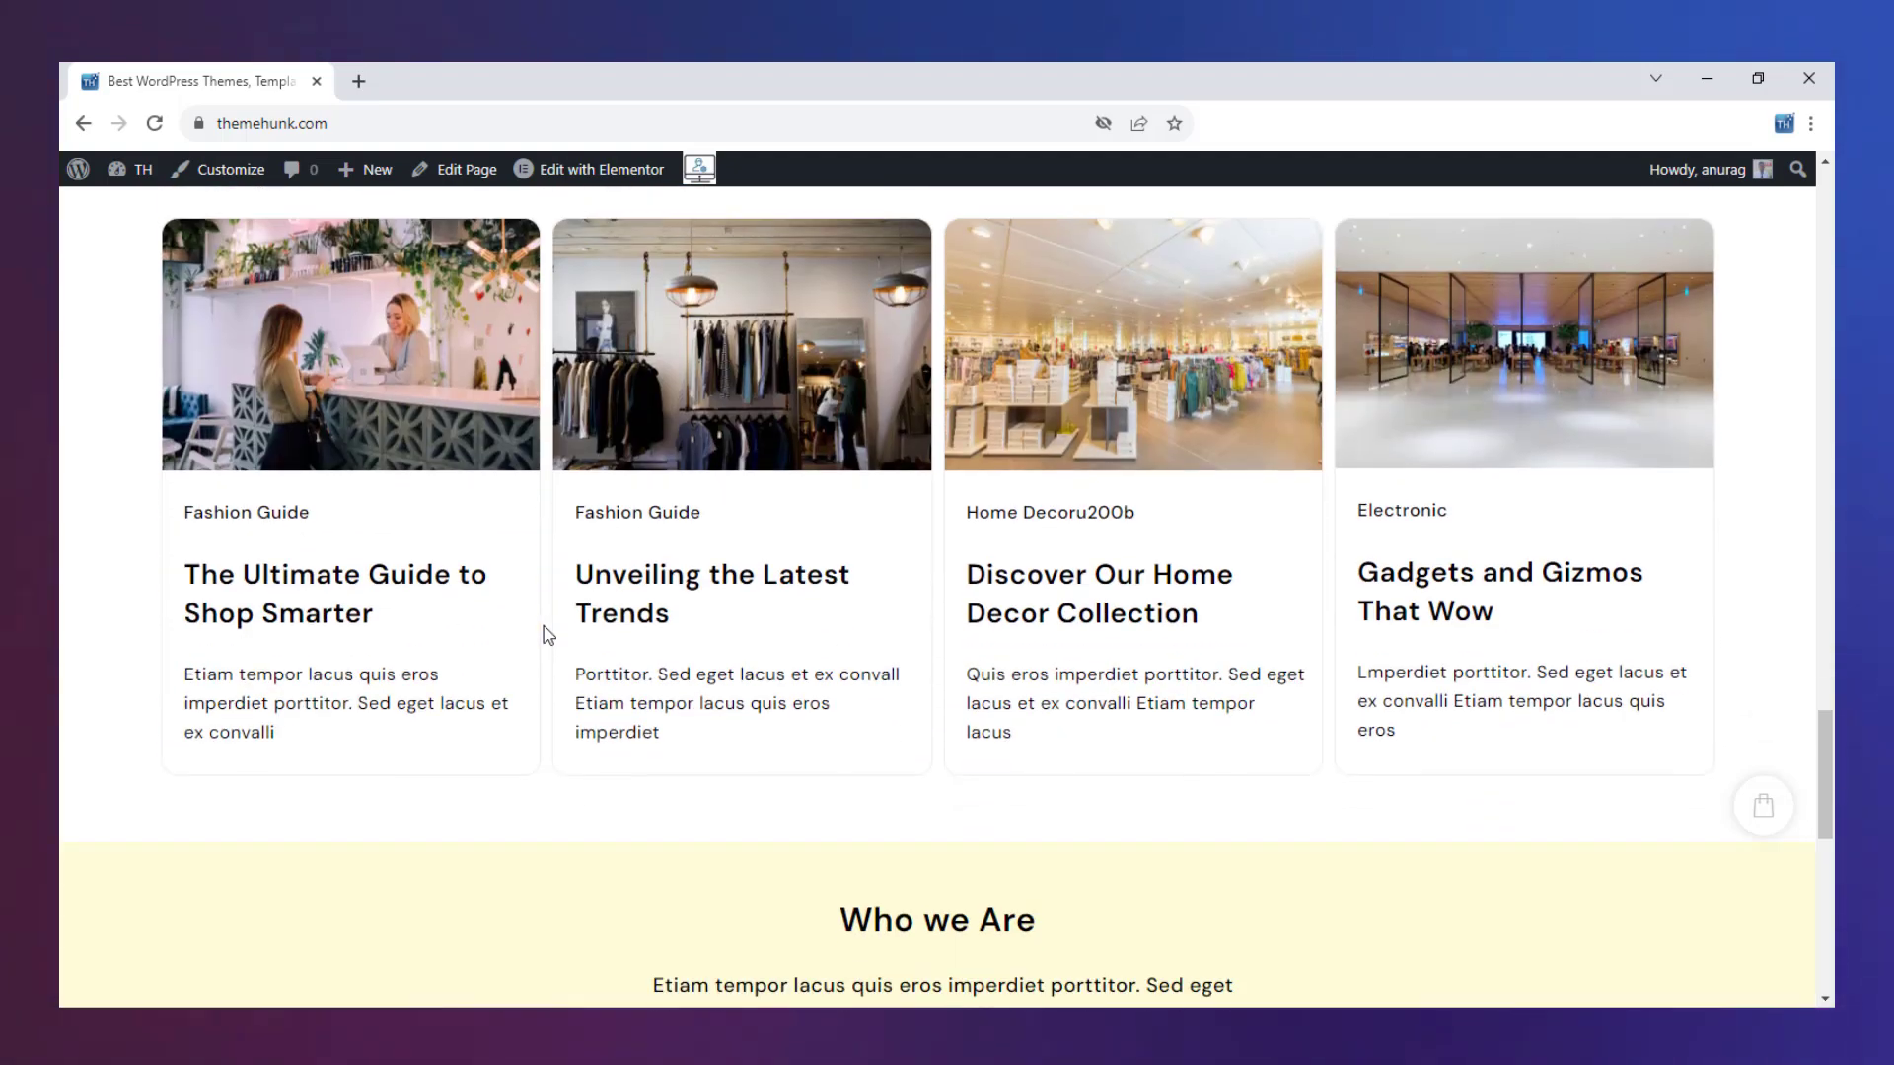
scroll(549, 634, "down", 2)
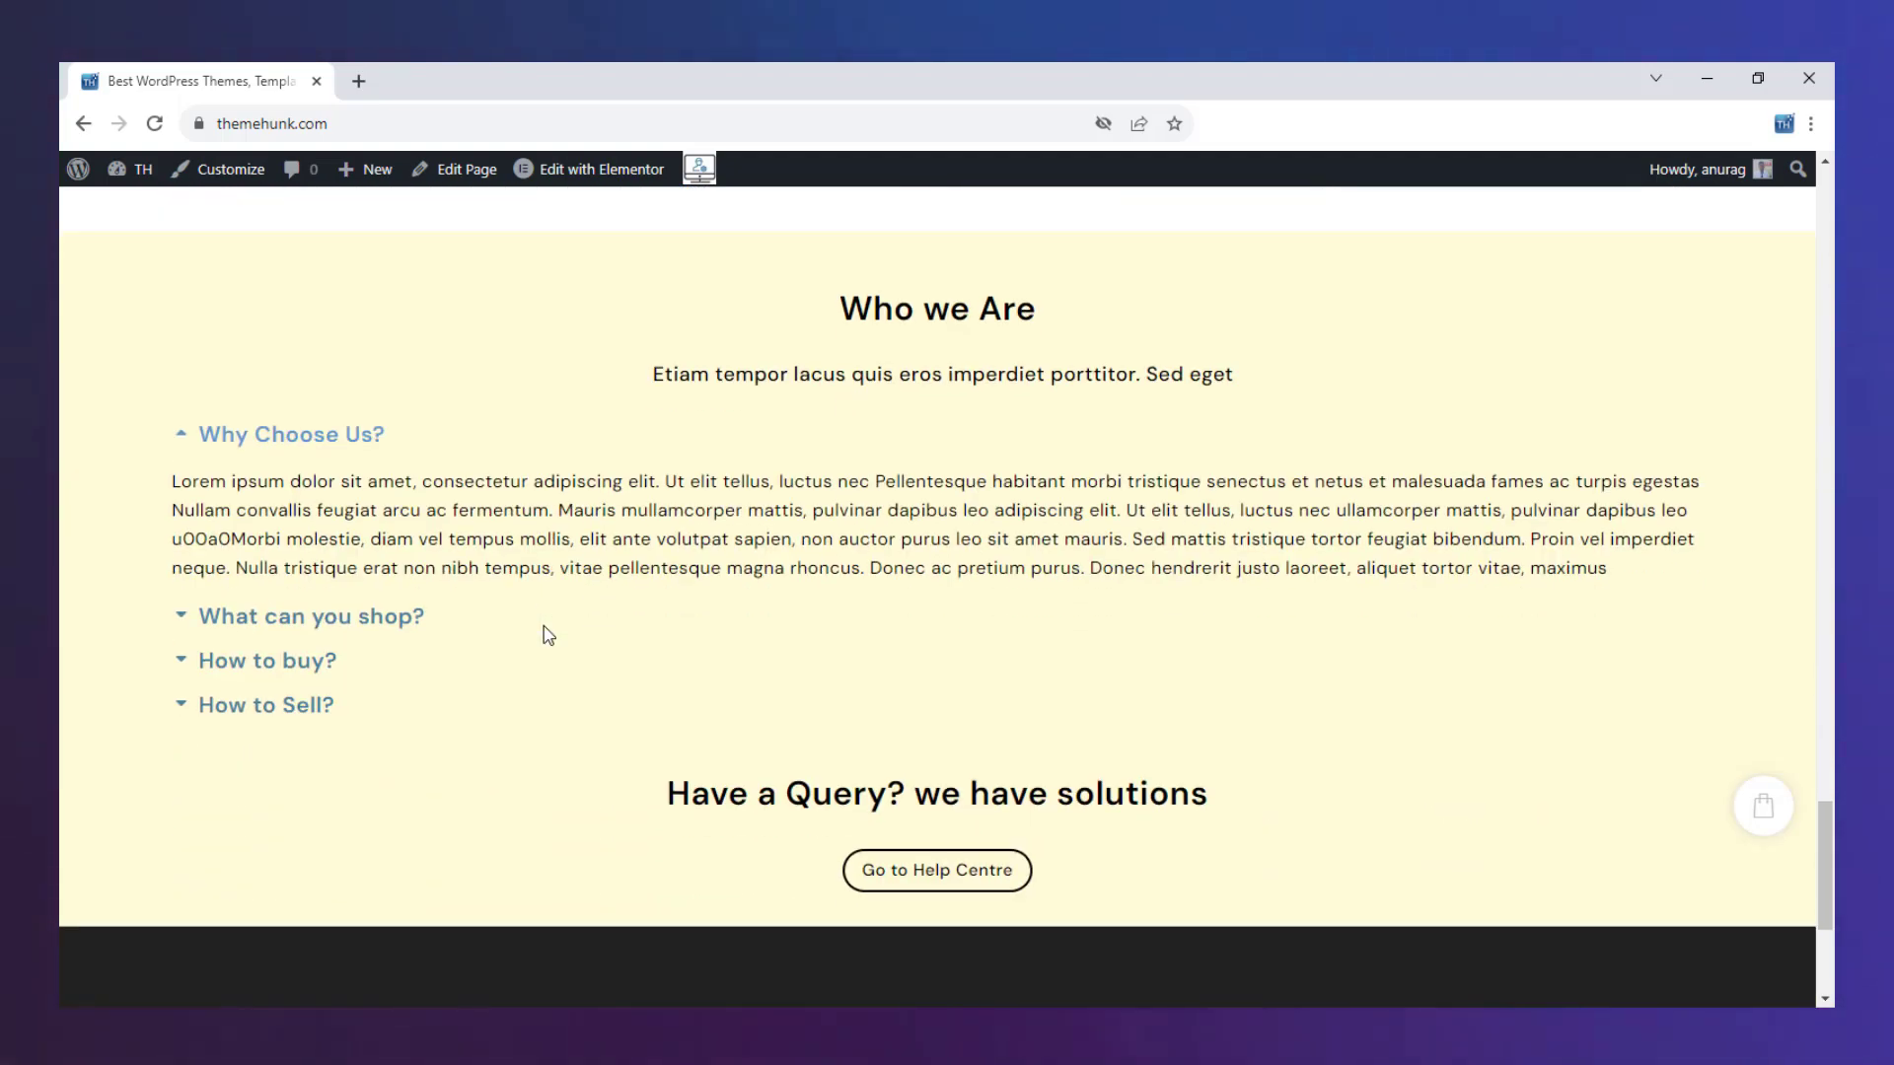
left_click(189, 619)
left_click(193, 663)
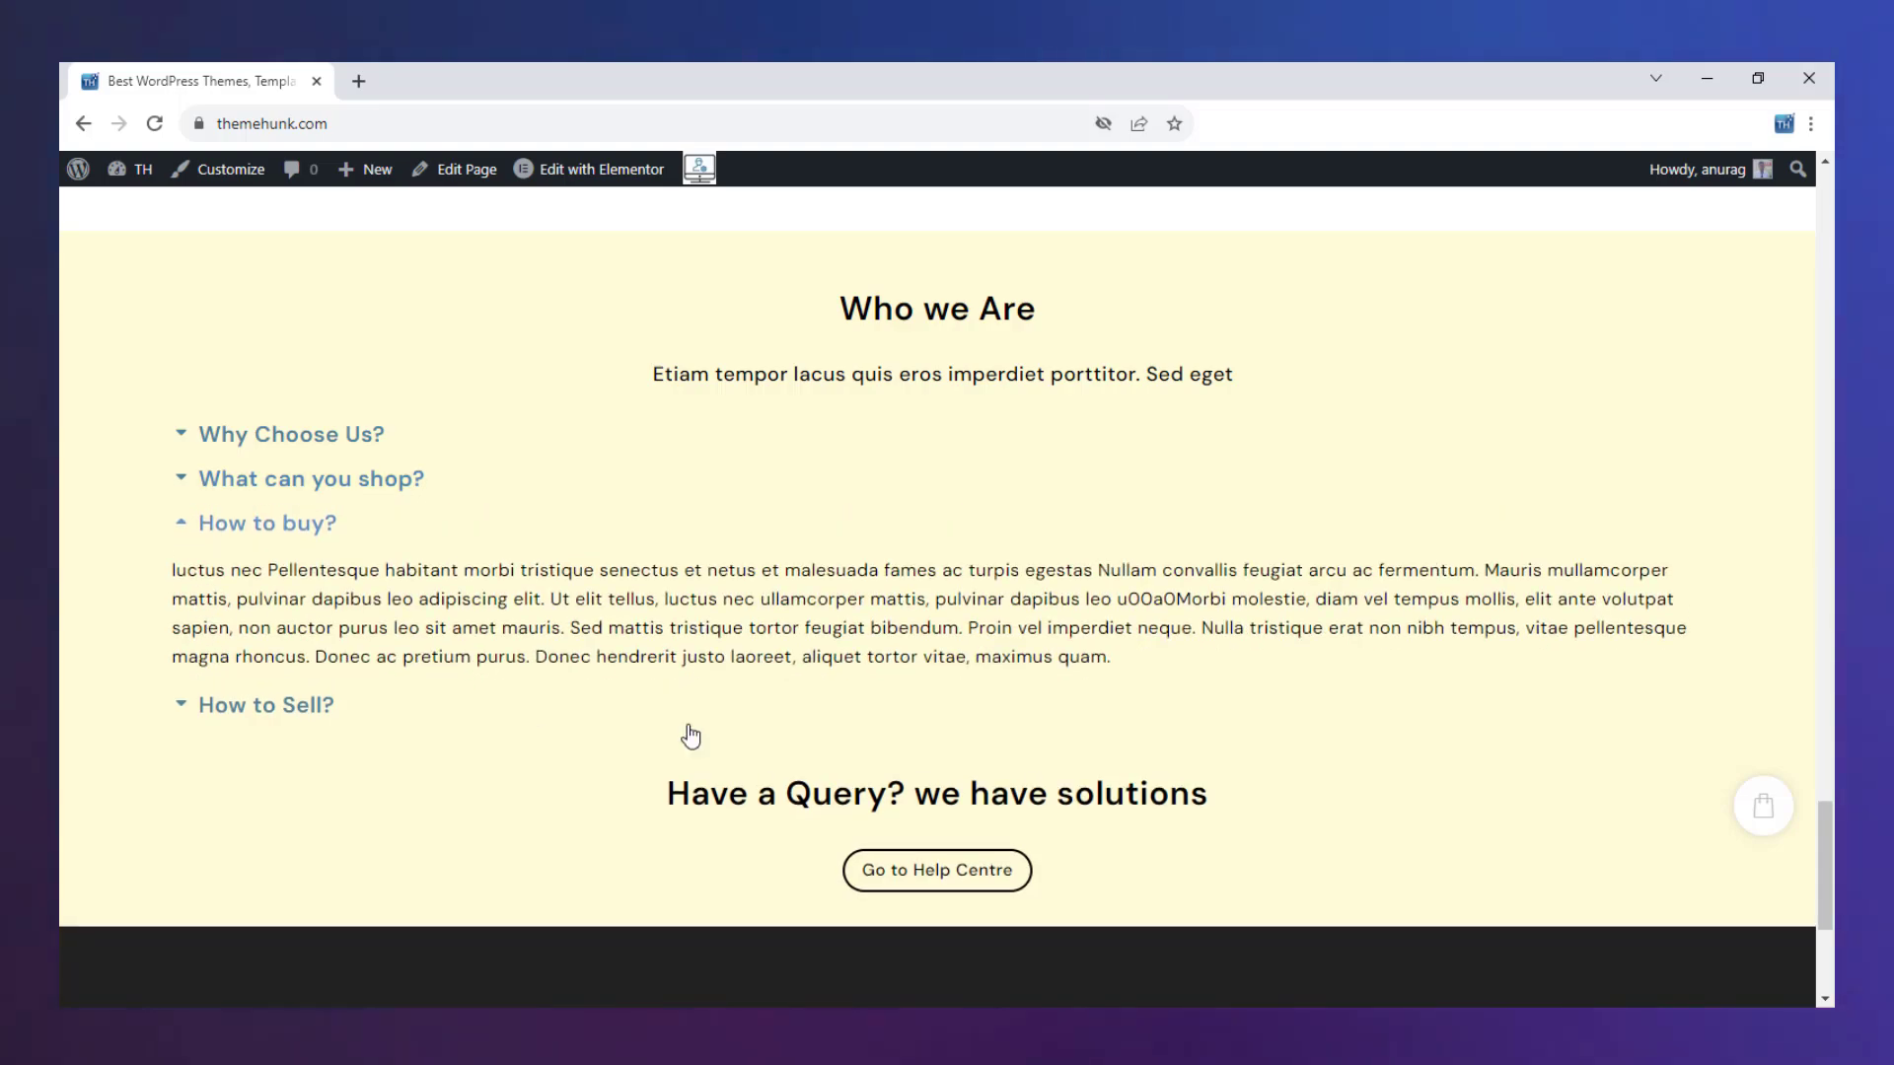
scroll(1371, 779, "down", 4)
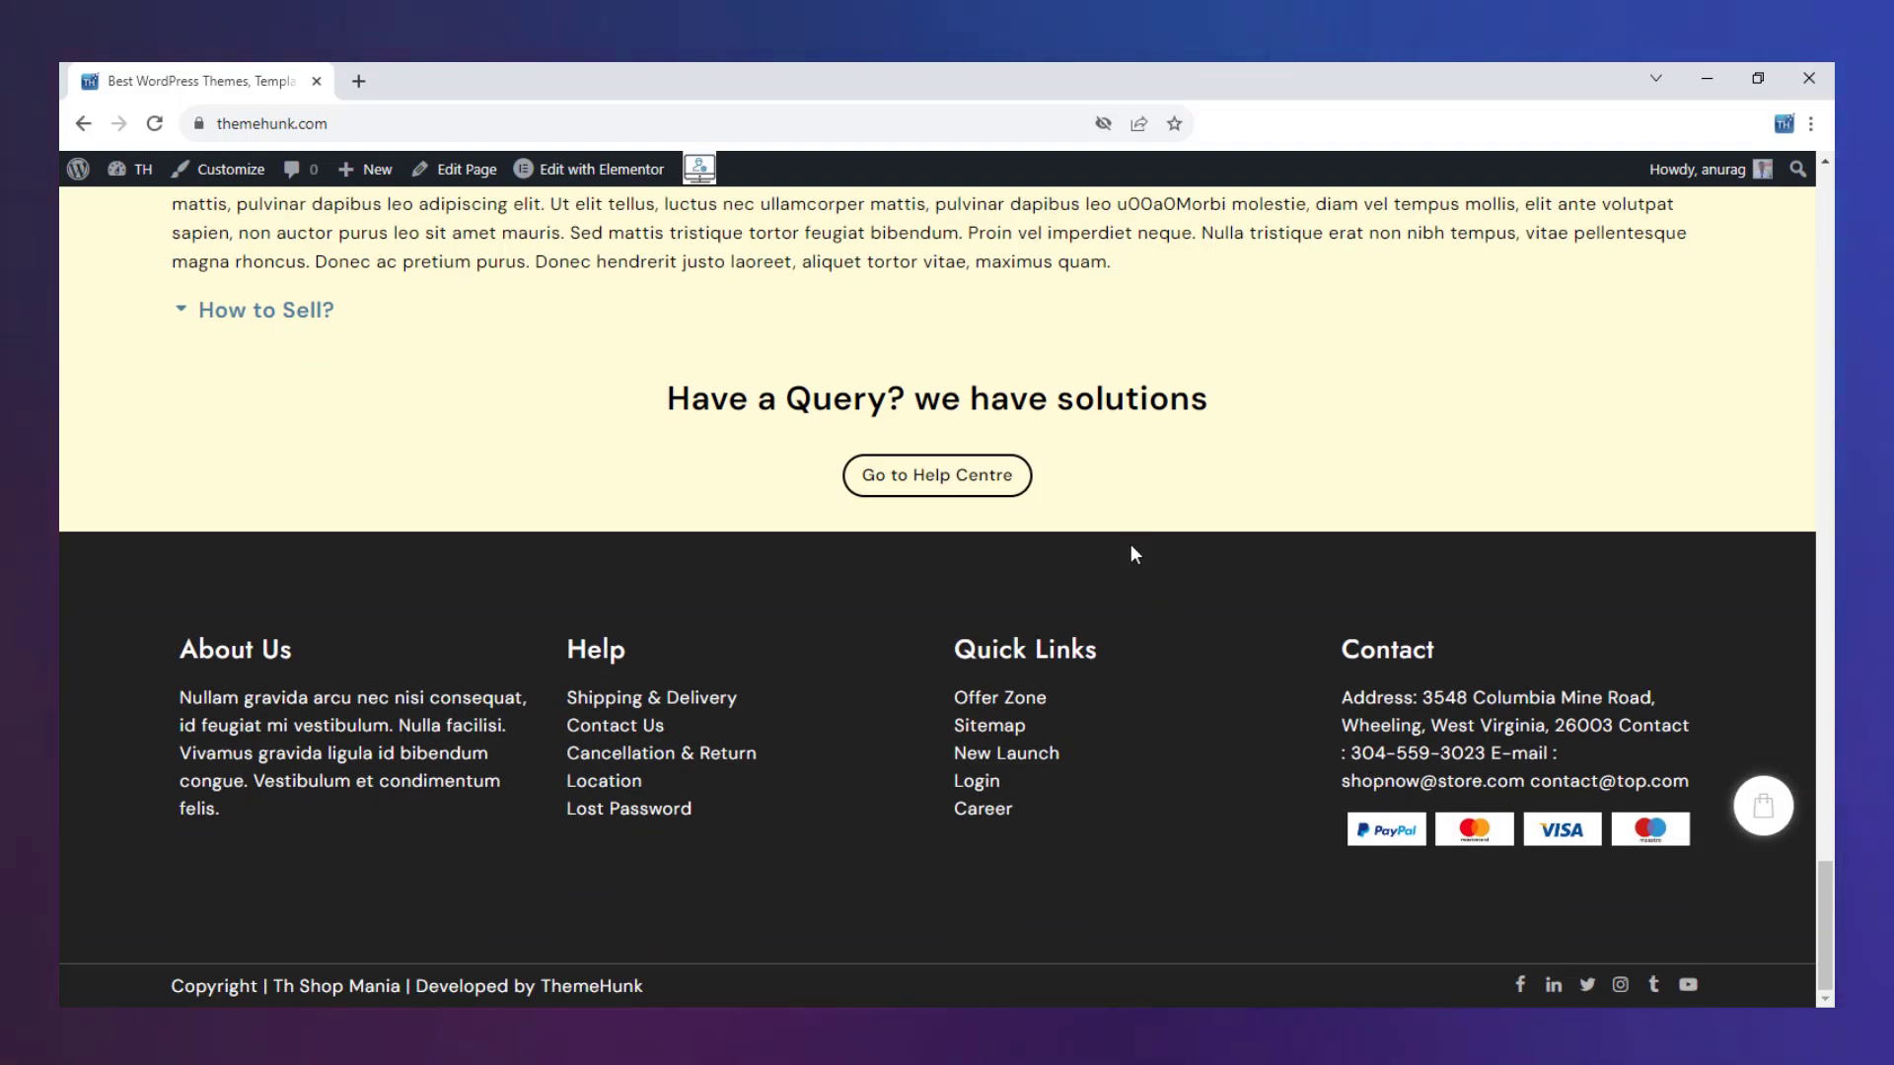
scroll(1733, 693, "up", 20)
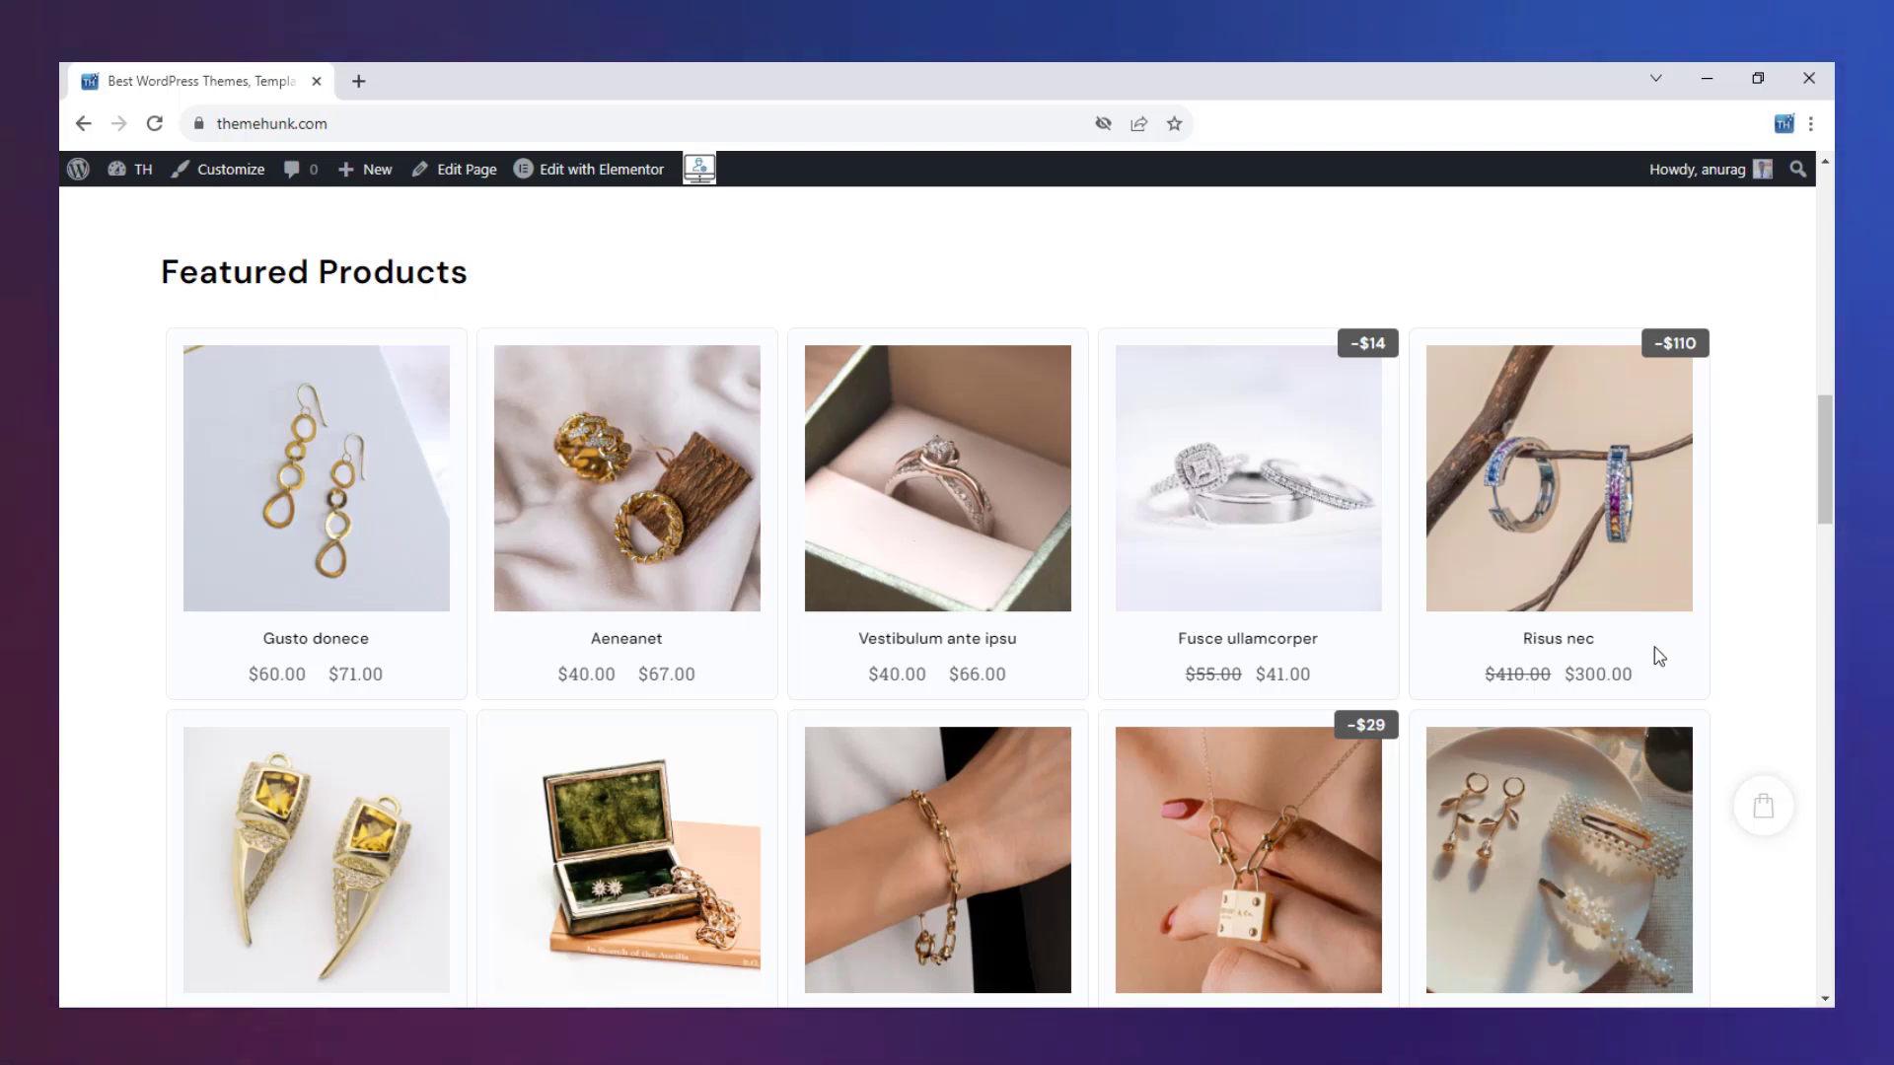
Open the Risus nec product page and browse its Reviews, Policies and Inquiries tabs
mouse_move(1578, 548)
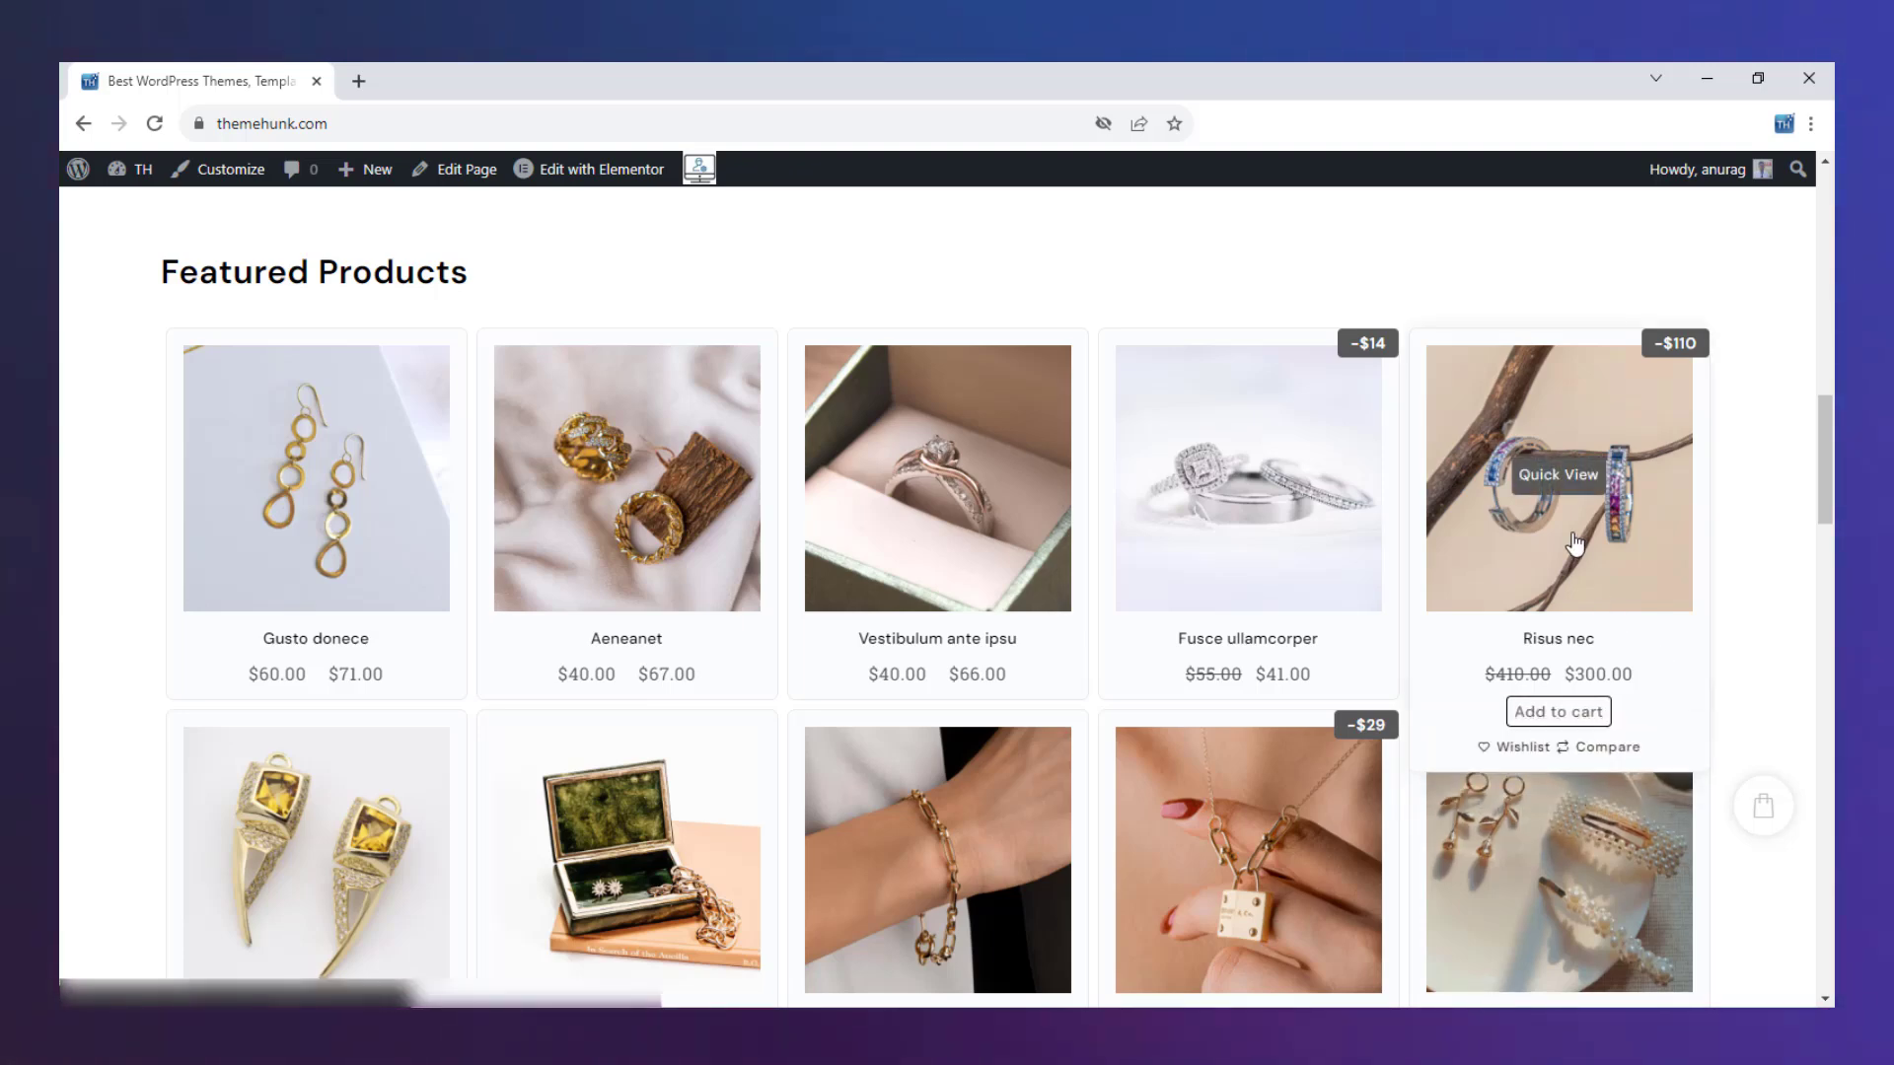
left_click(1575, 542)
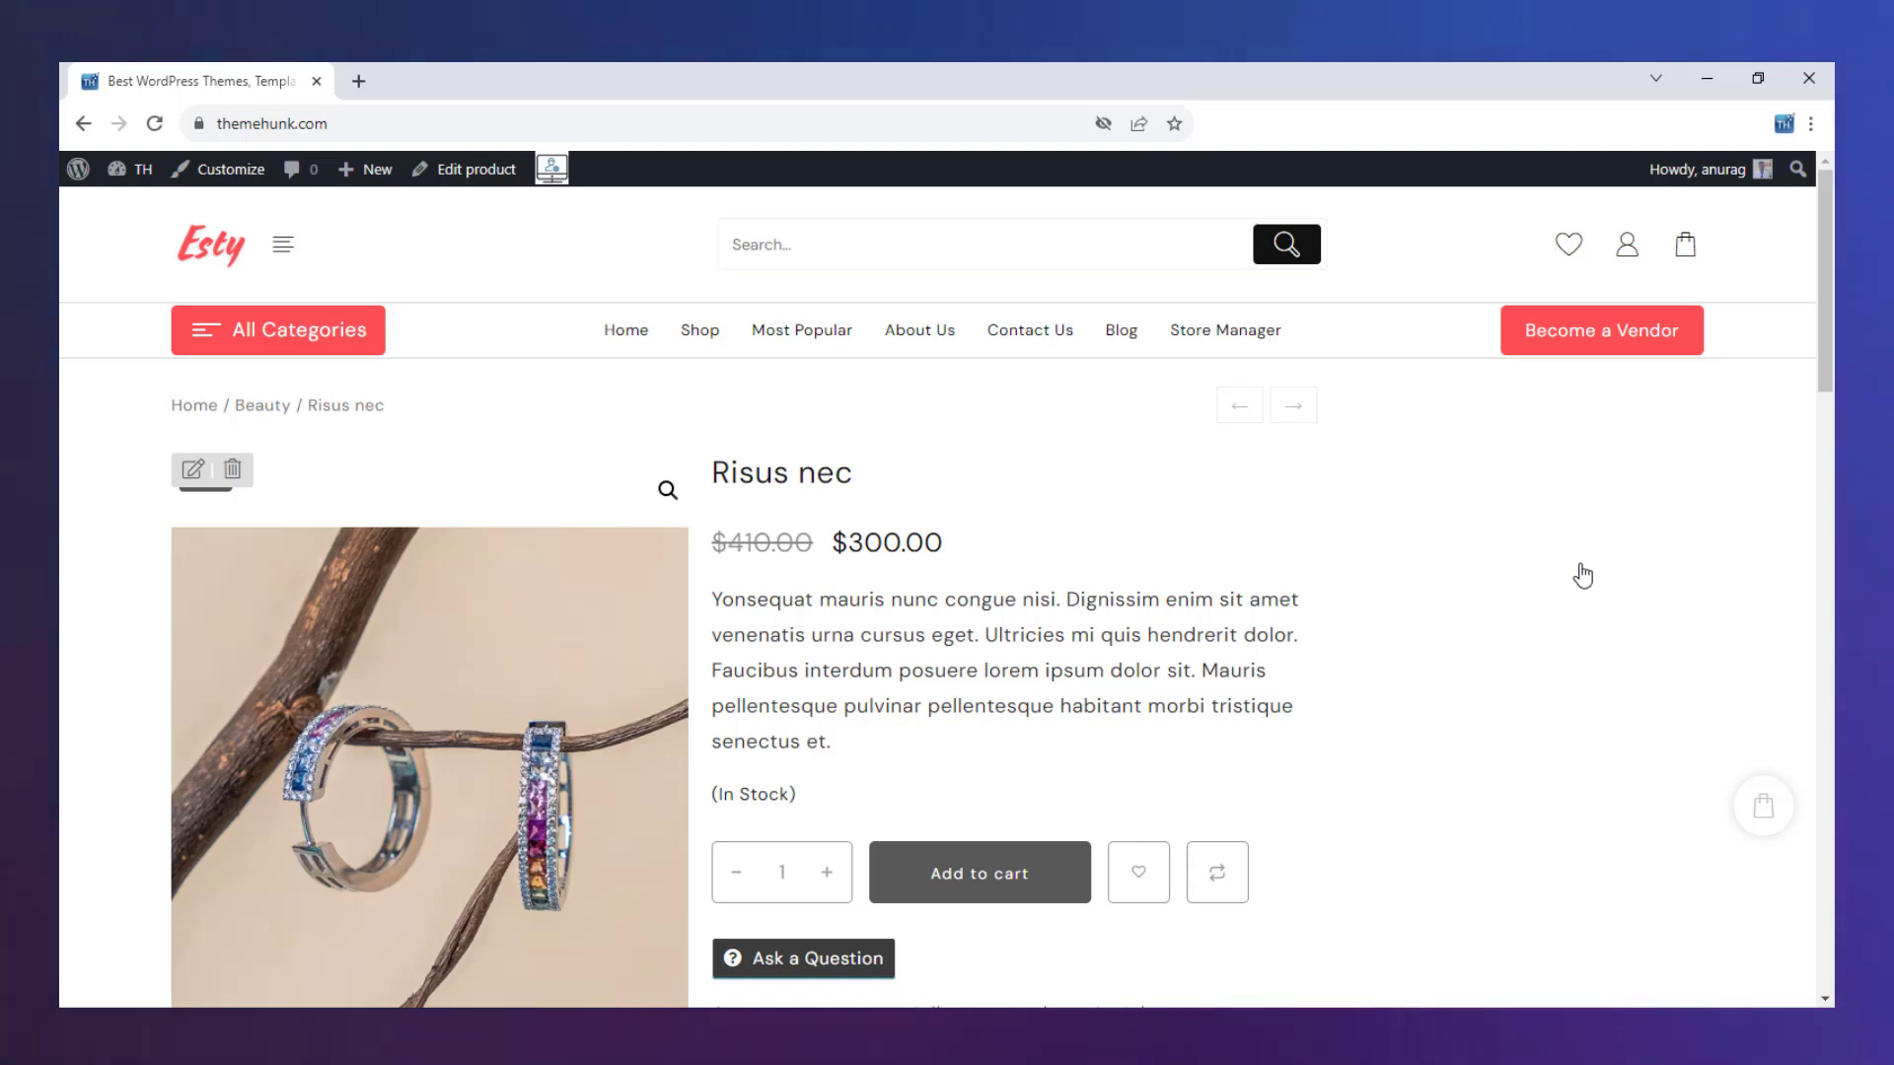
scroll(1435, 688, "down", 6)
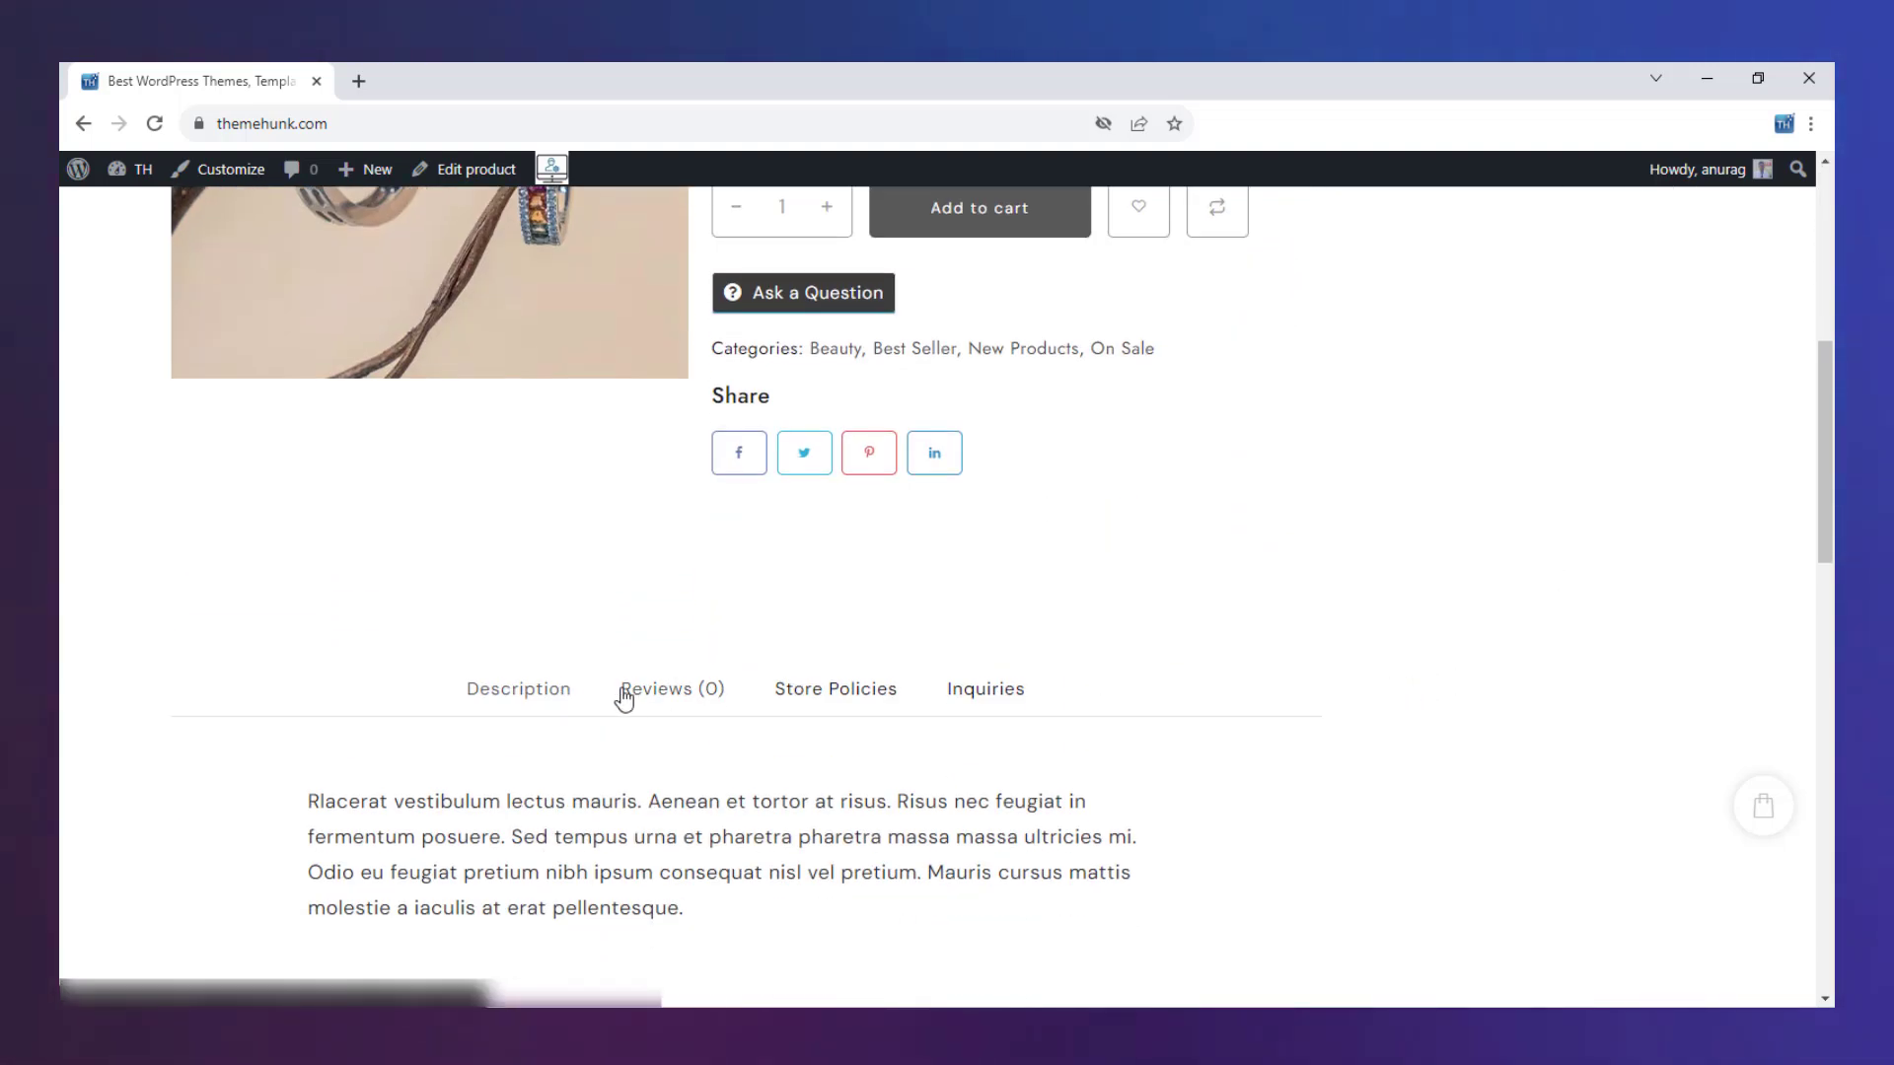
left_click(631, 691)
left_click(897, 693)
left_click(991, 688)
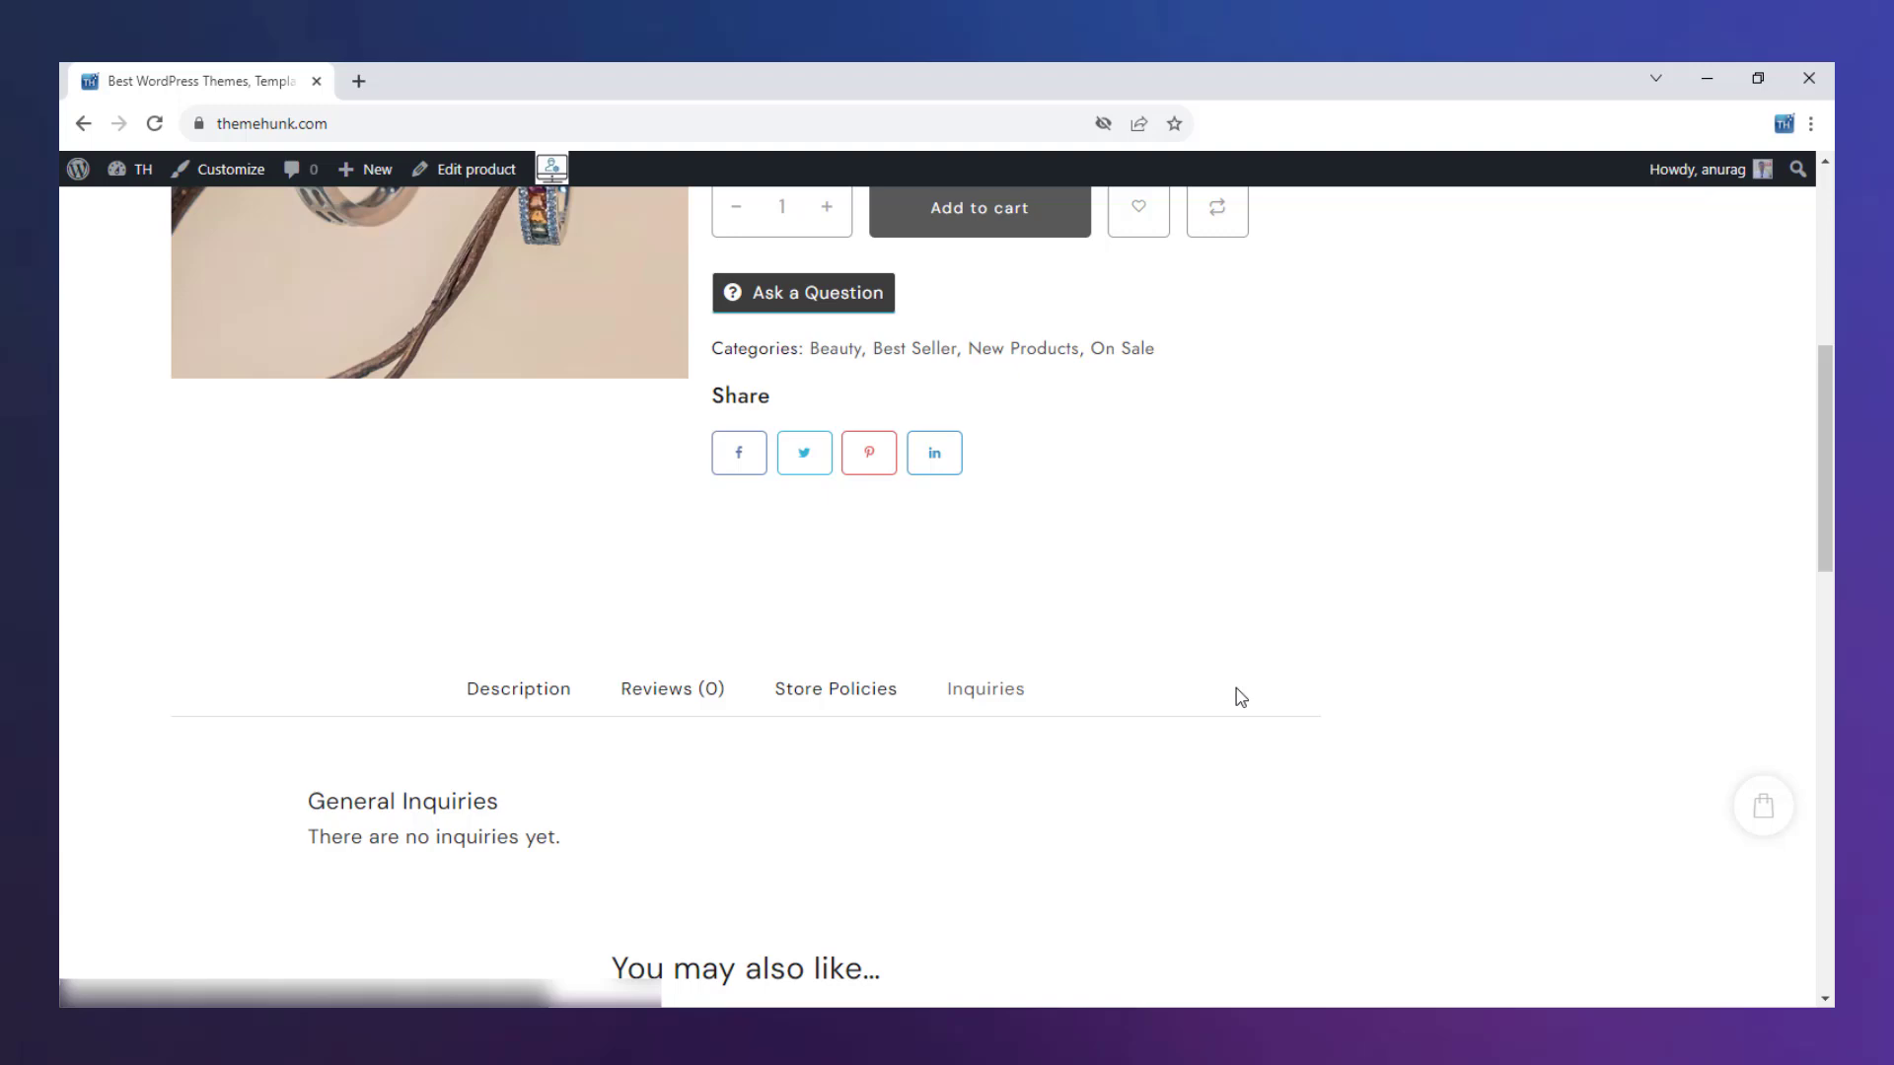
scroll(1240, 698, "up", 5)
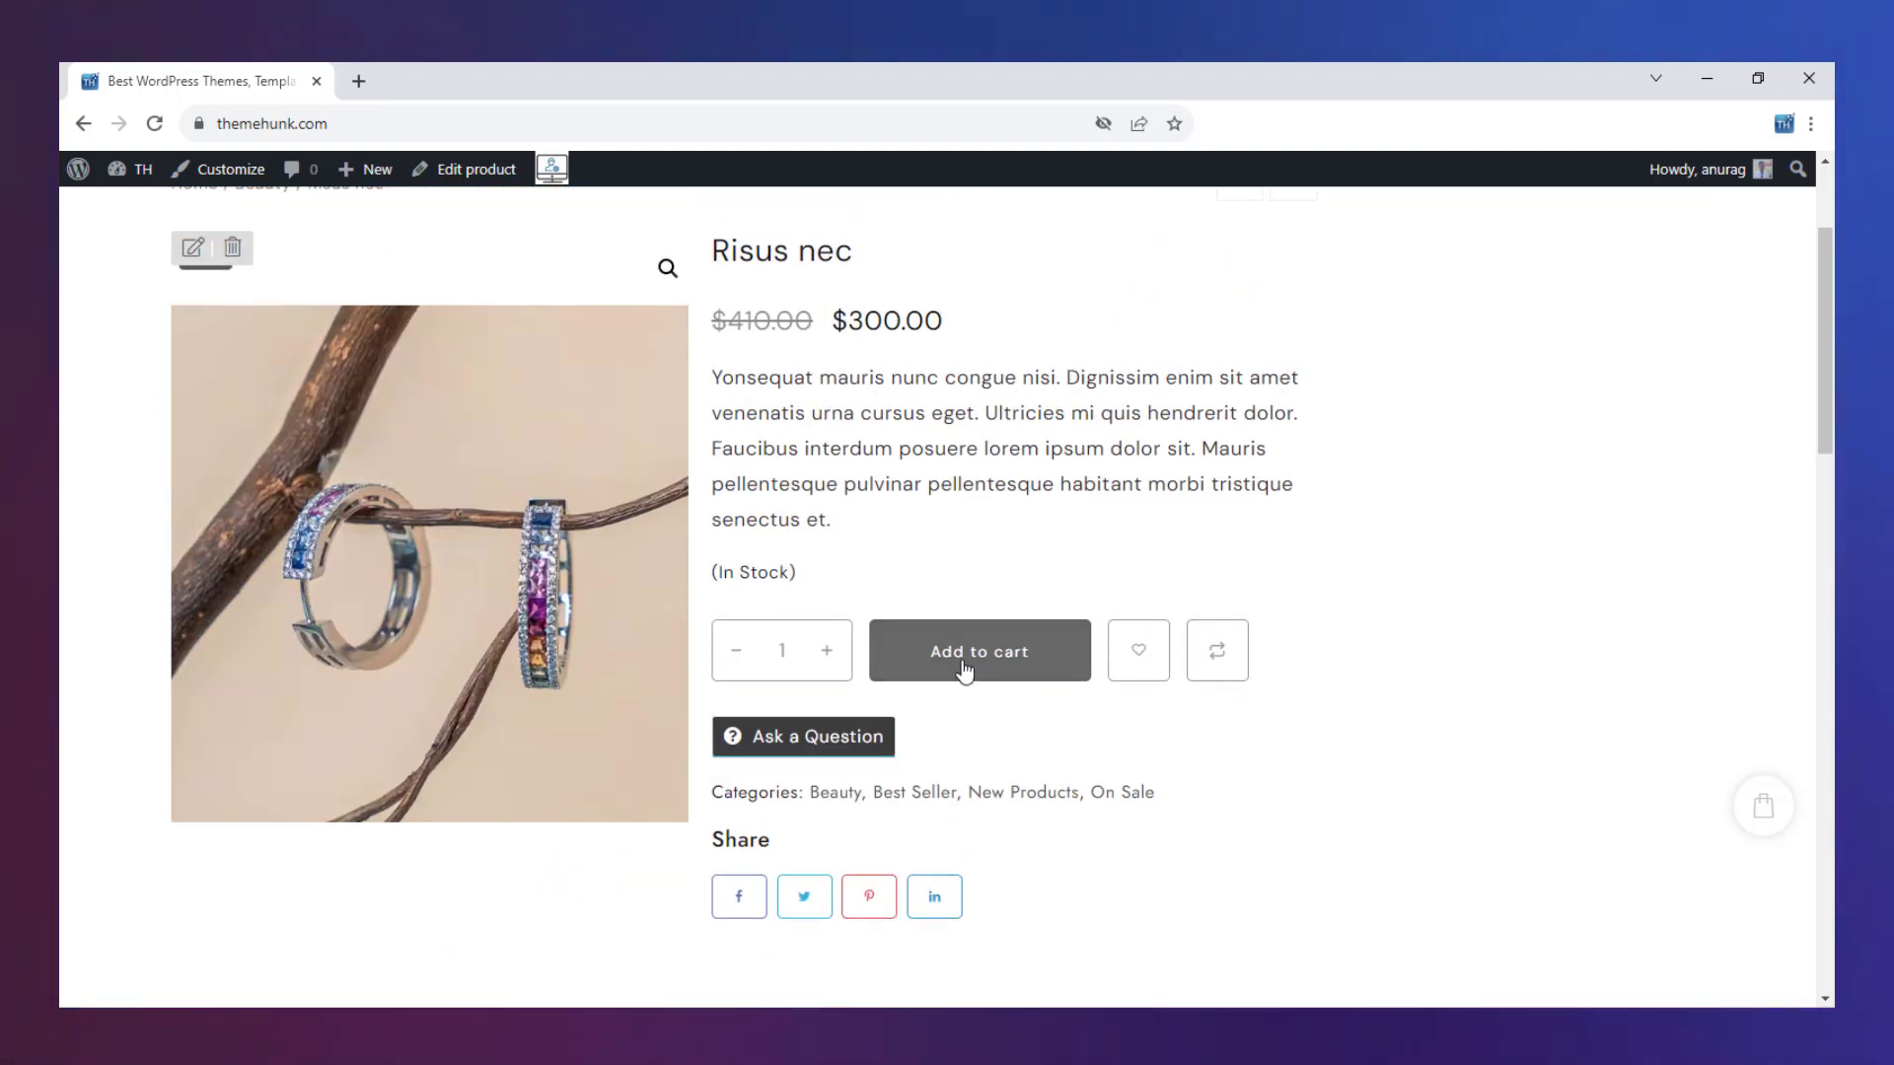
Add three Risus nec to the cart and check the $900.00 cart total
left_click(826, 649)
left_click(826, 650)
left_click(997, 660)
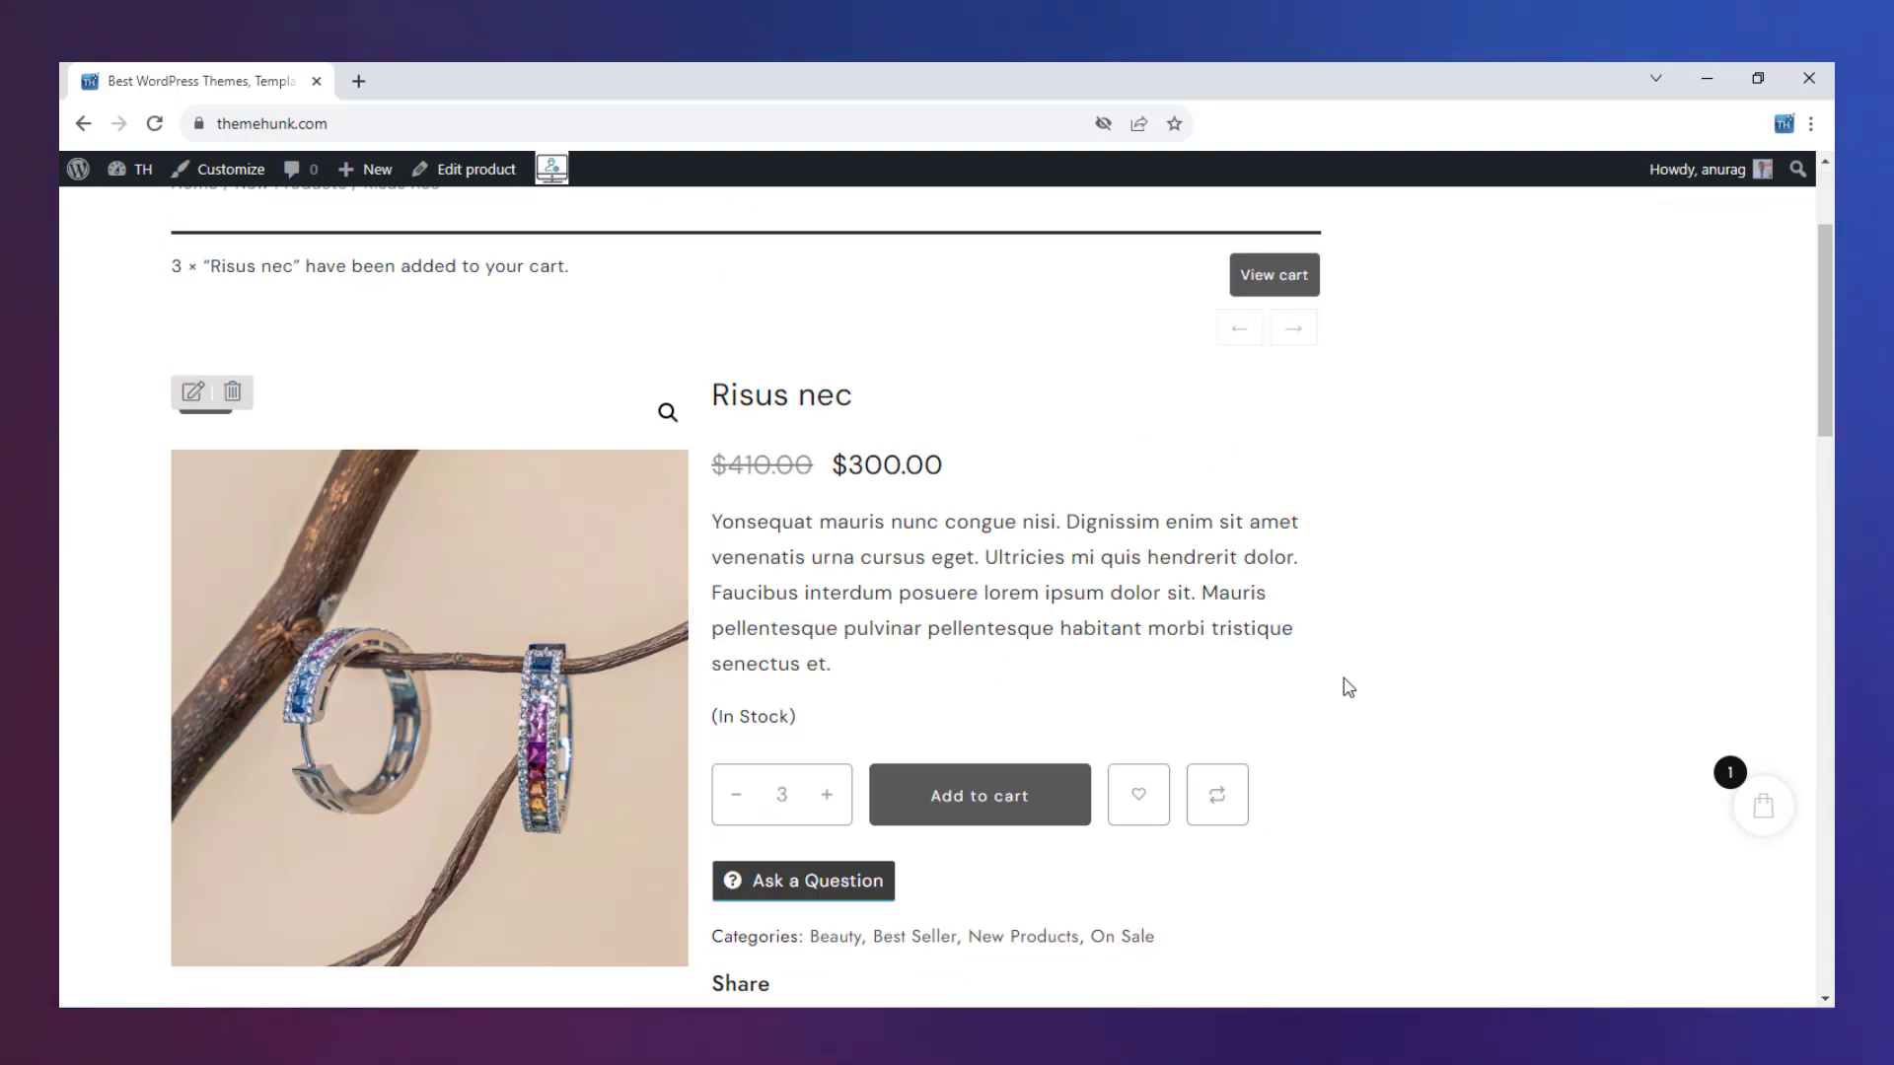
left_click(1785, 817)
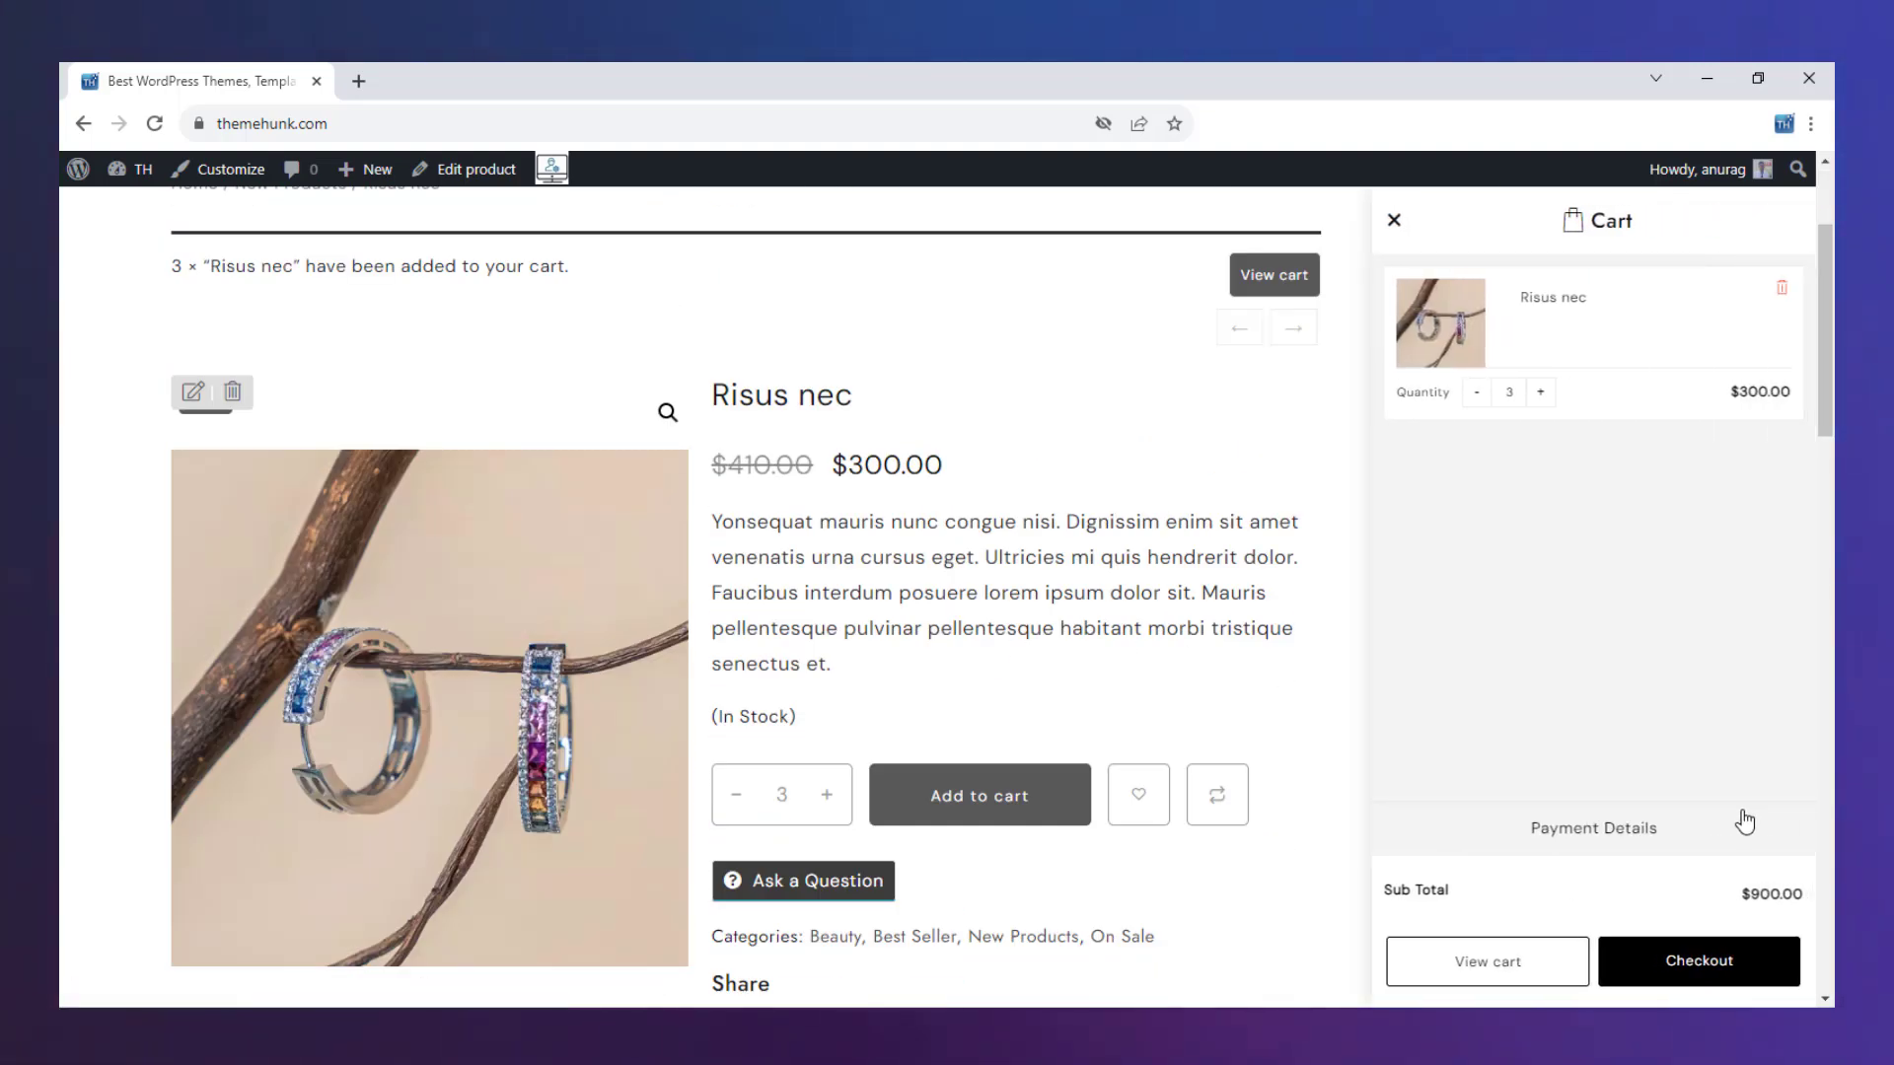
left_click(1341, 441)
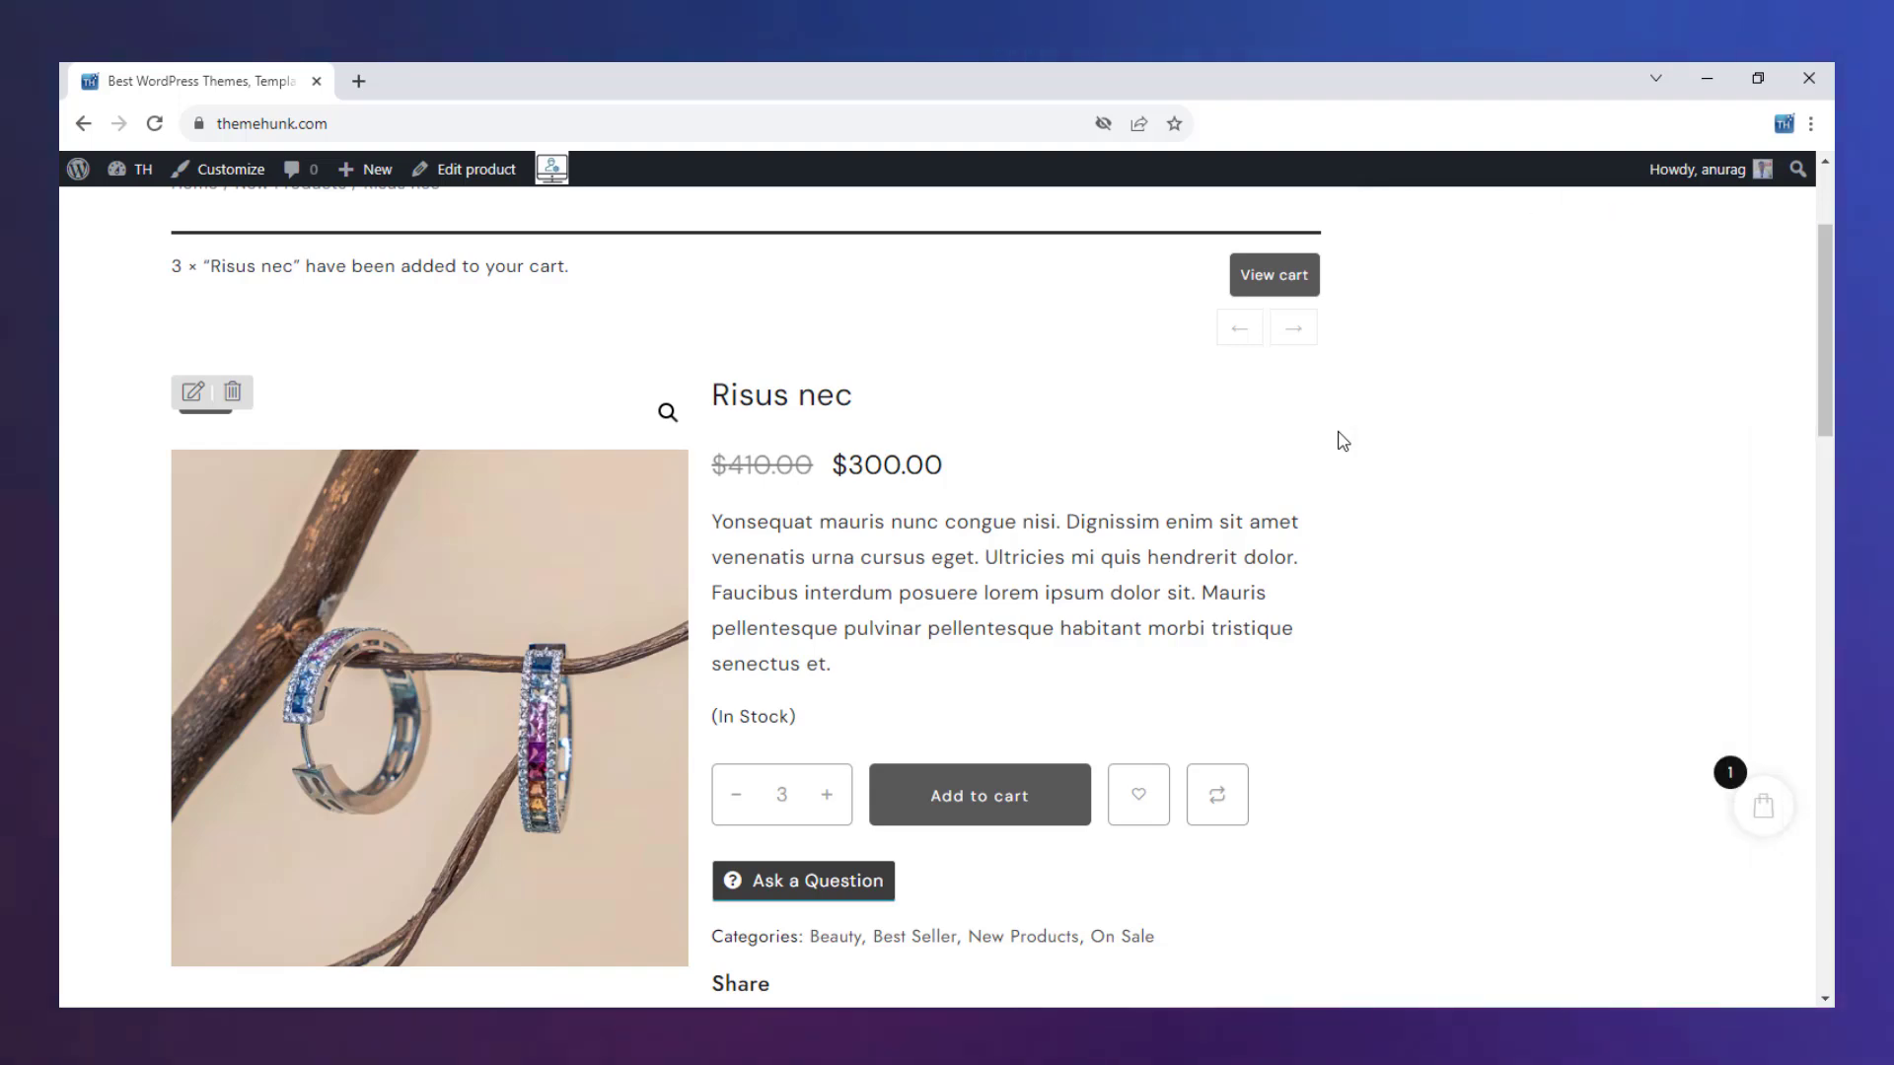
Check the cart page showing three Risus nec at $900.00, then go on to checkout
left_click(1295, 295)
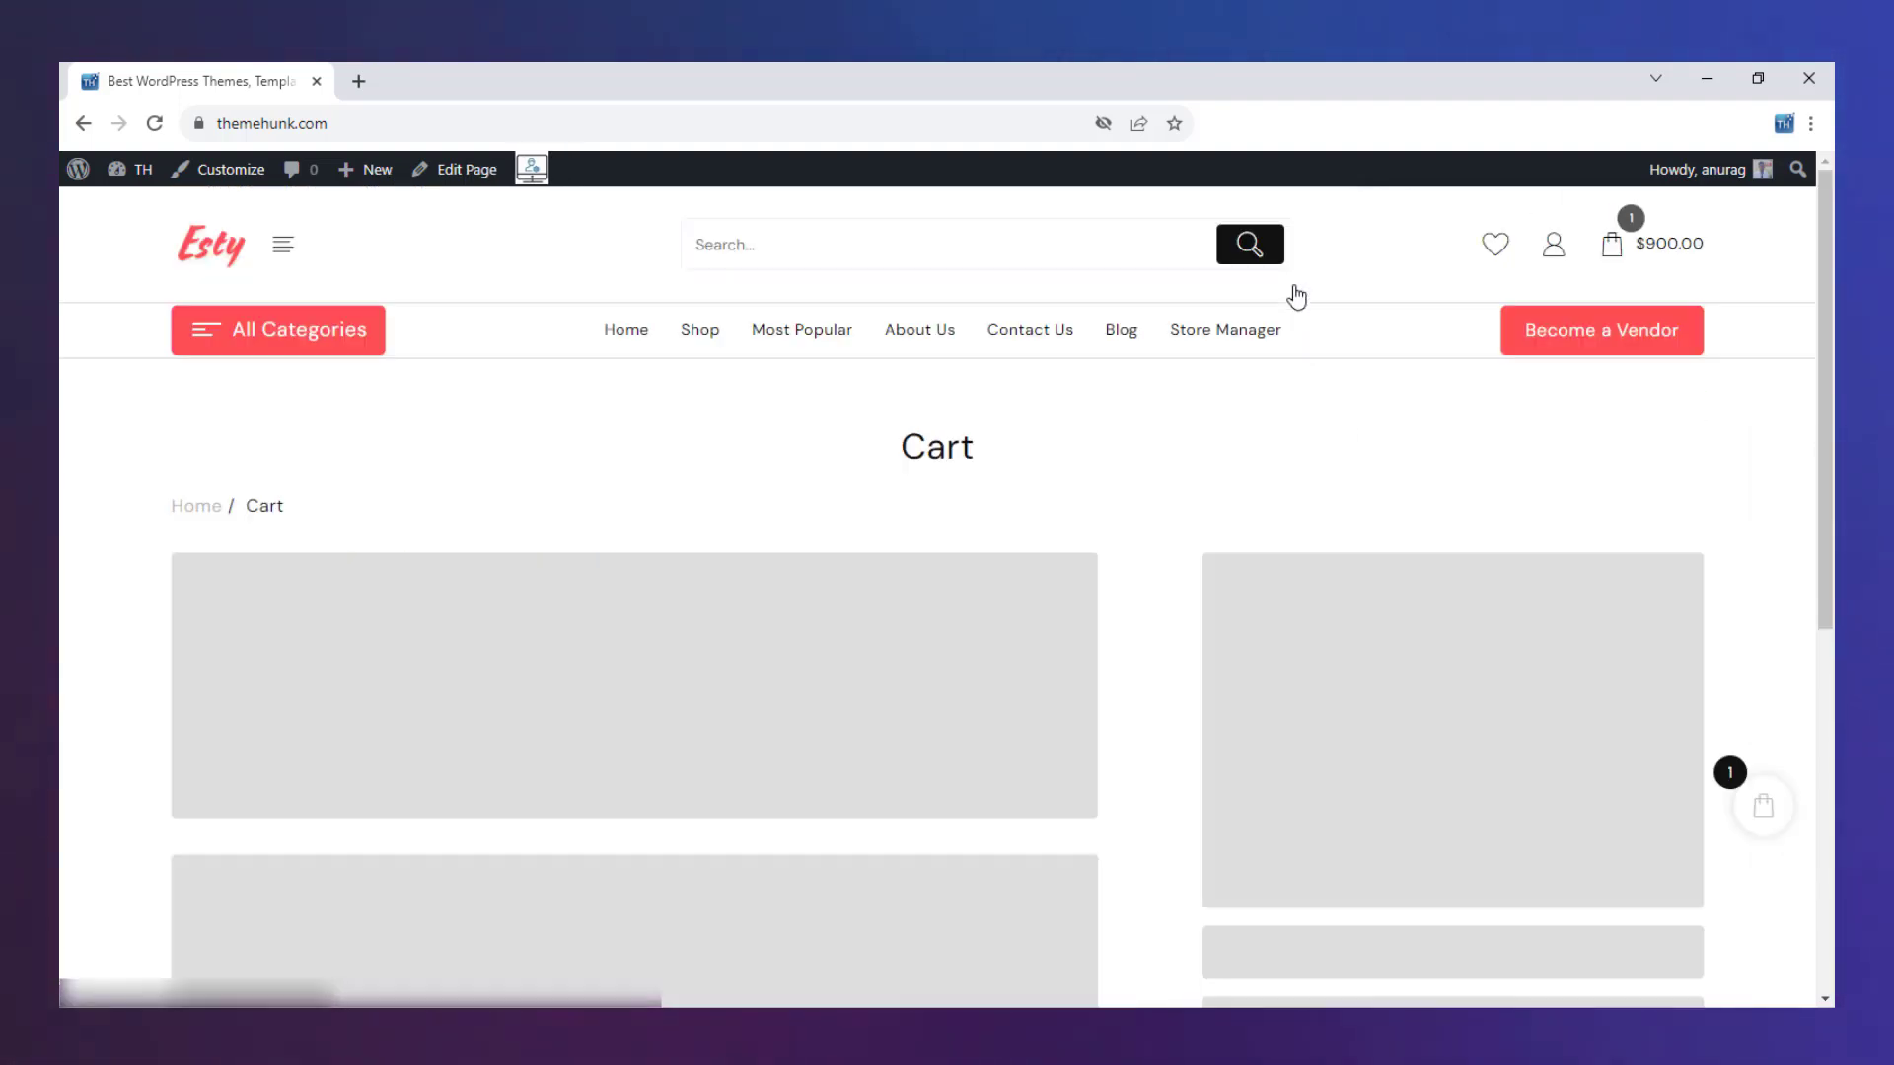
scroll(1389, 485, "down", 2)
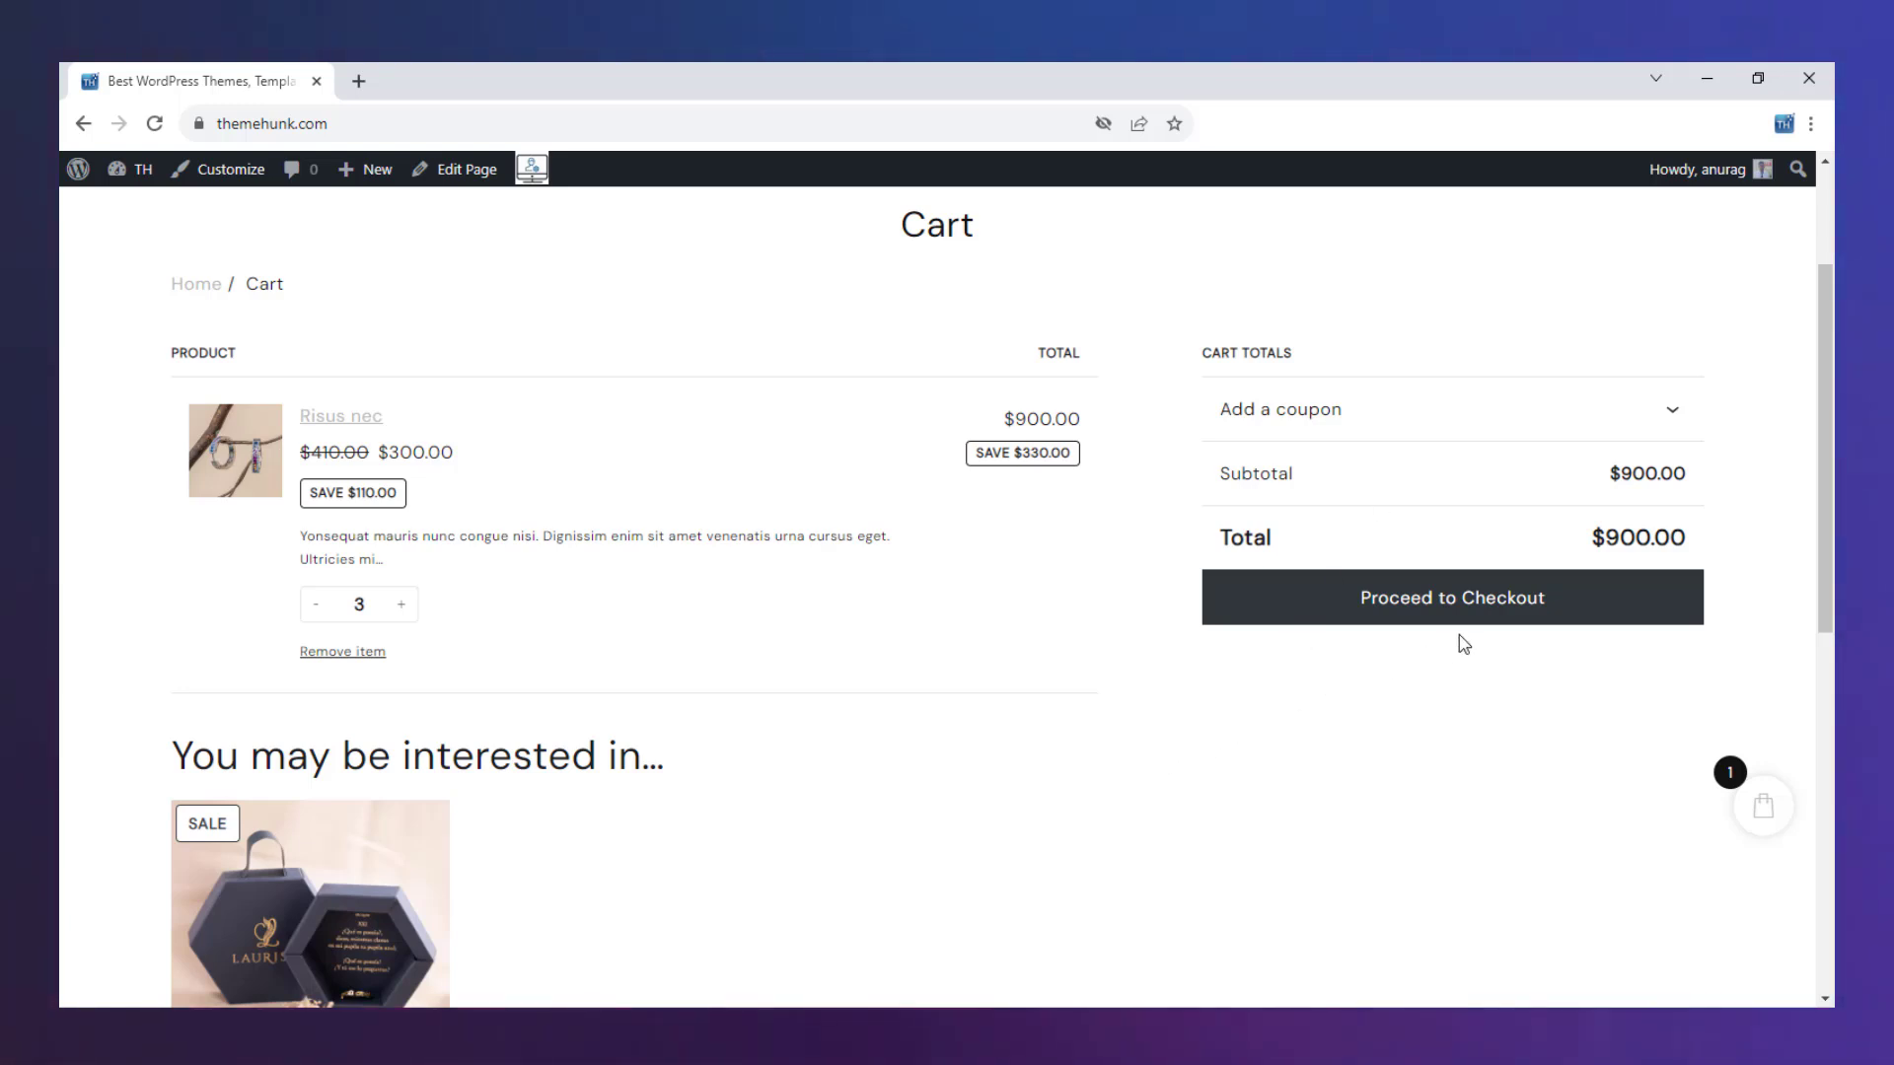
left_click(1490, 612)
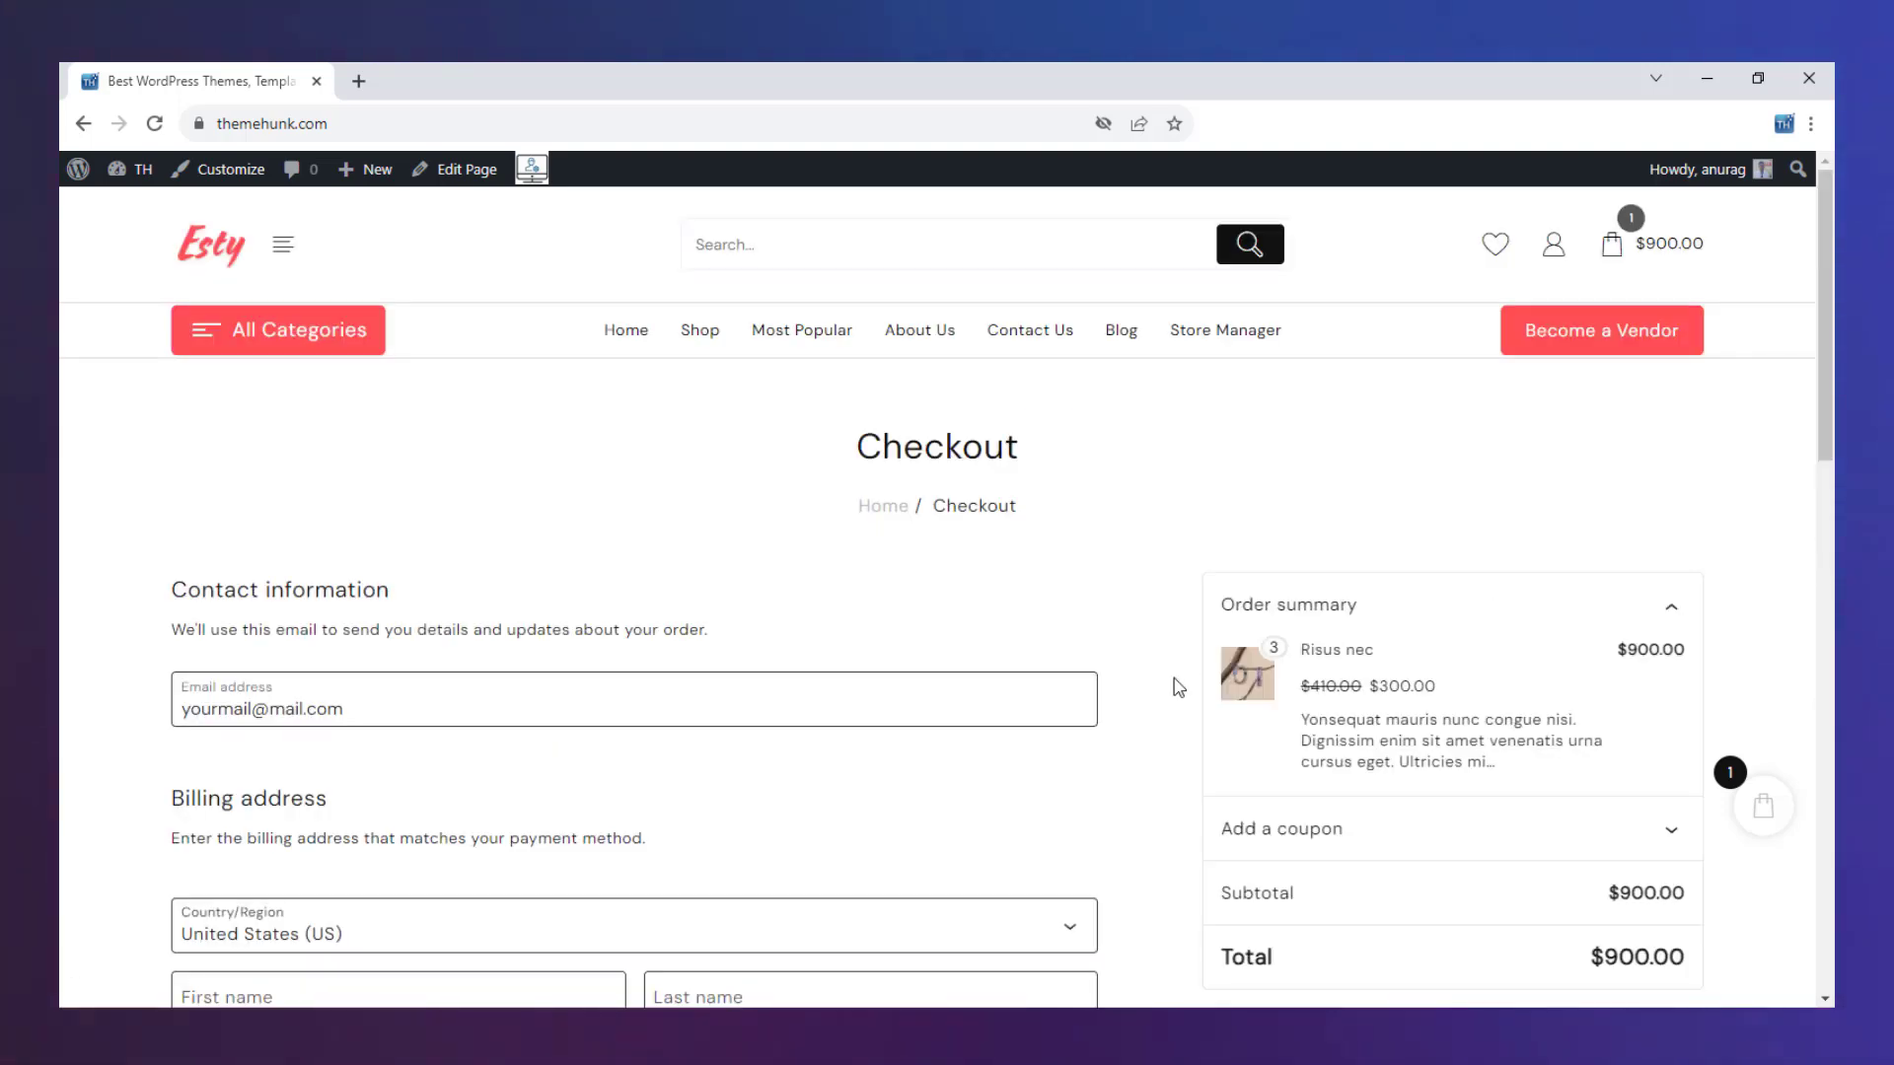
Select Cash on delivery as the payment method and place the $900.00 order
scroll(1176, 687, "down", 5)
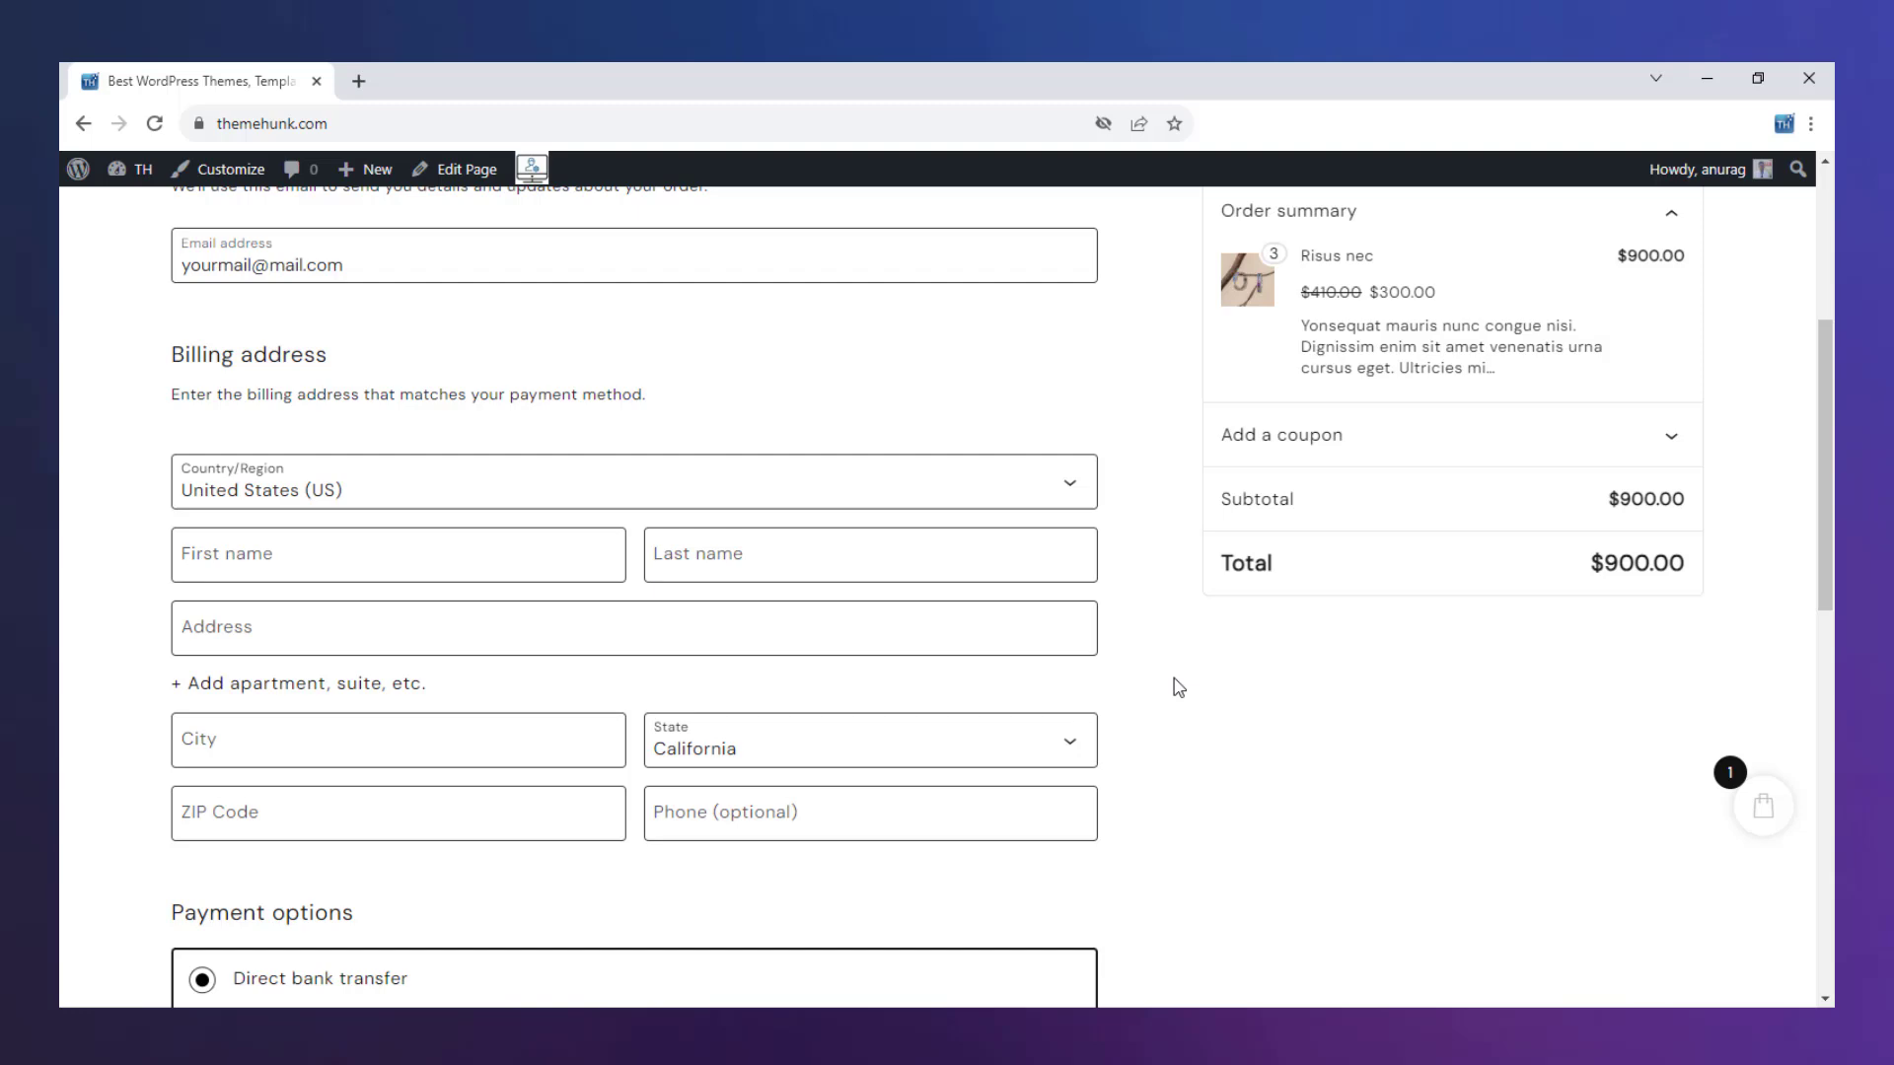
scroll(1177, 687, "down", 5)
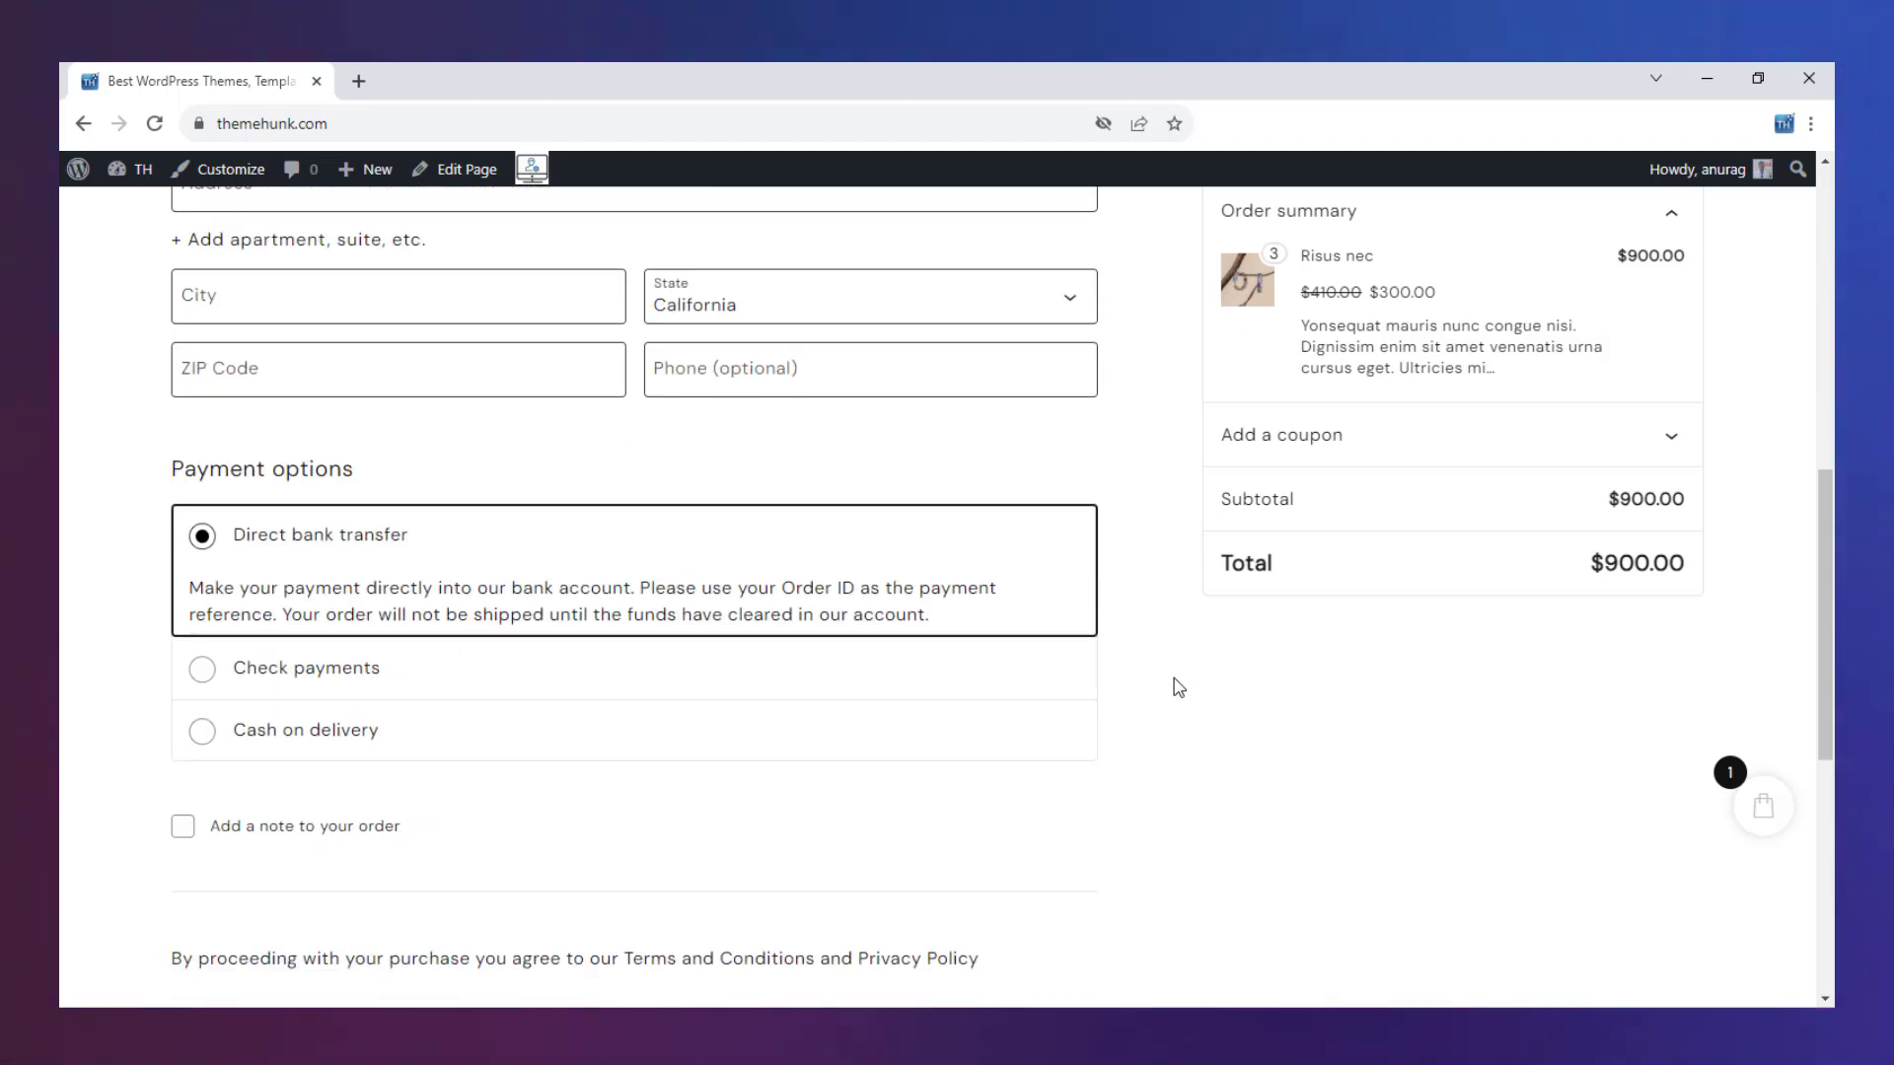
left_click(201, 733)
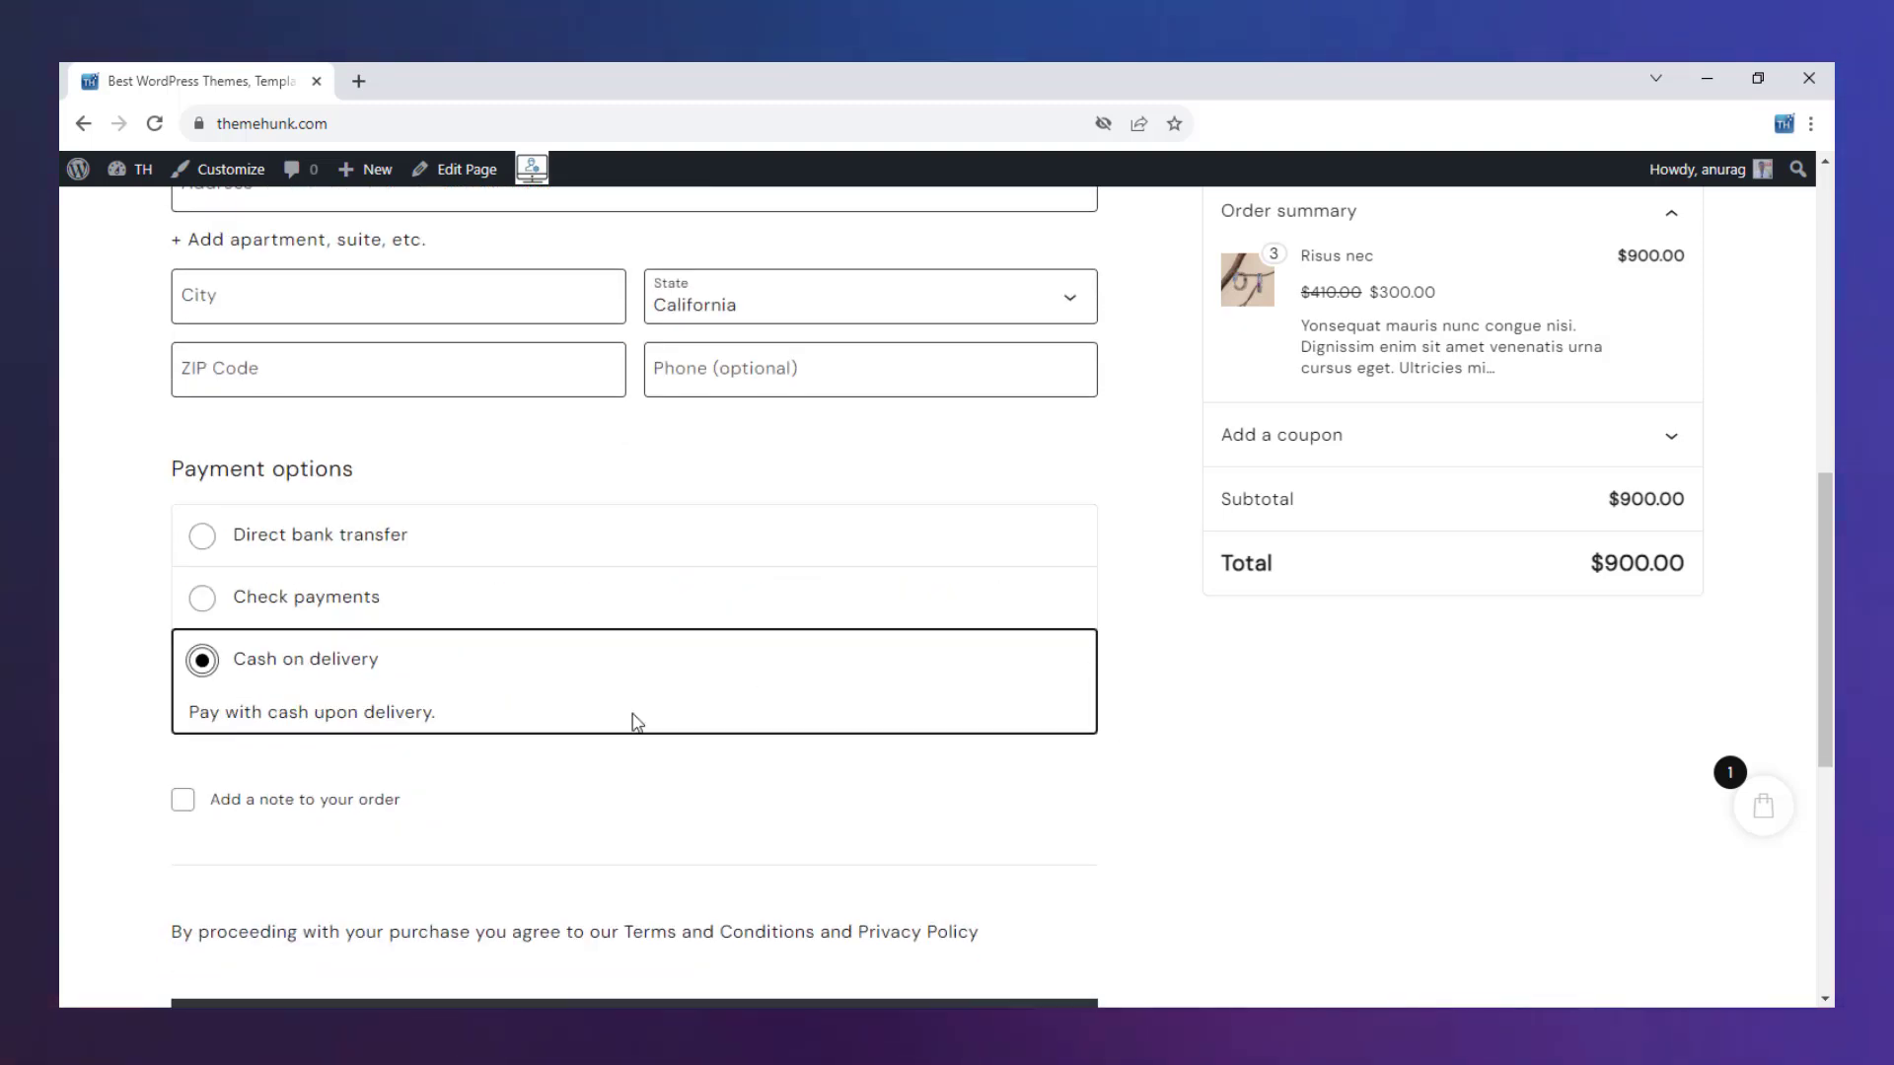
scroll(1289, 704, "down", 5)
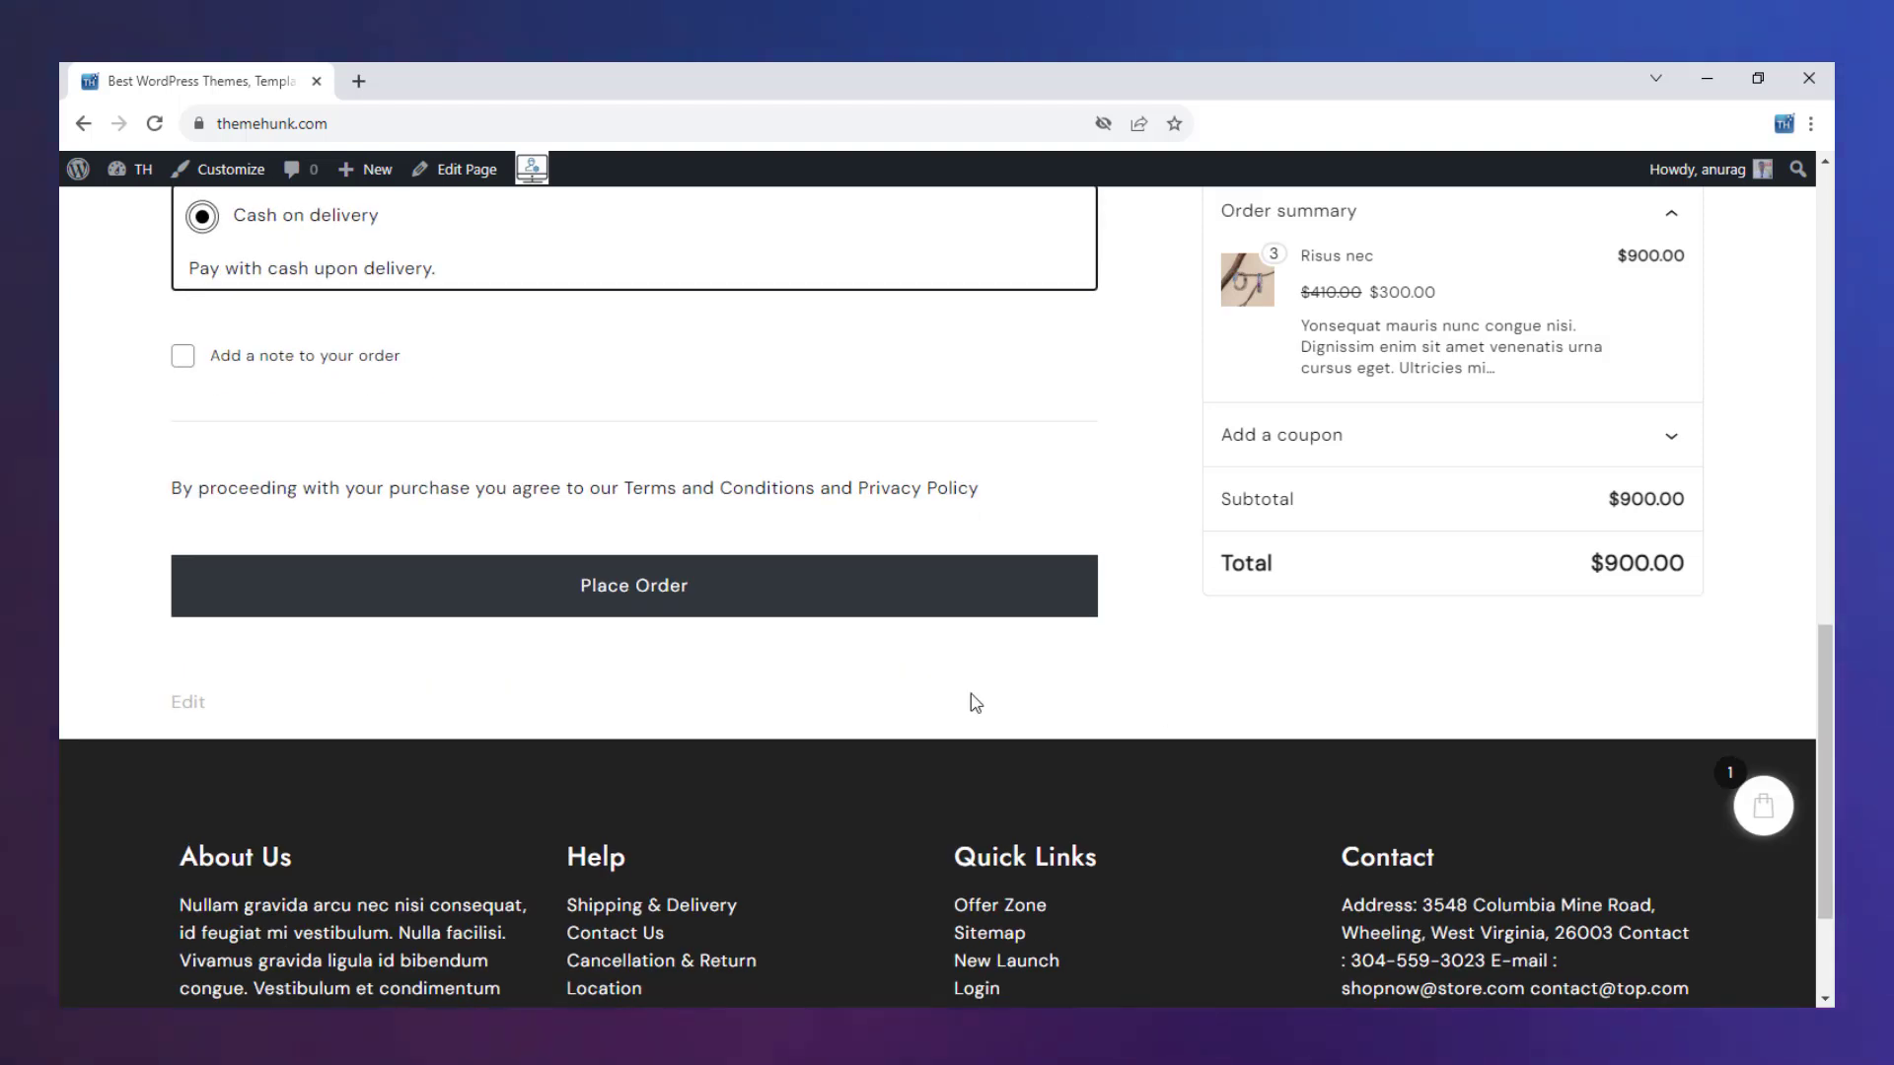
left_click(637, 604)
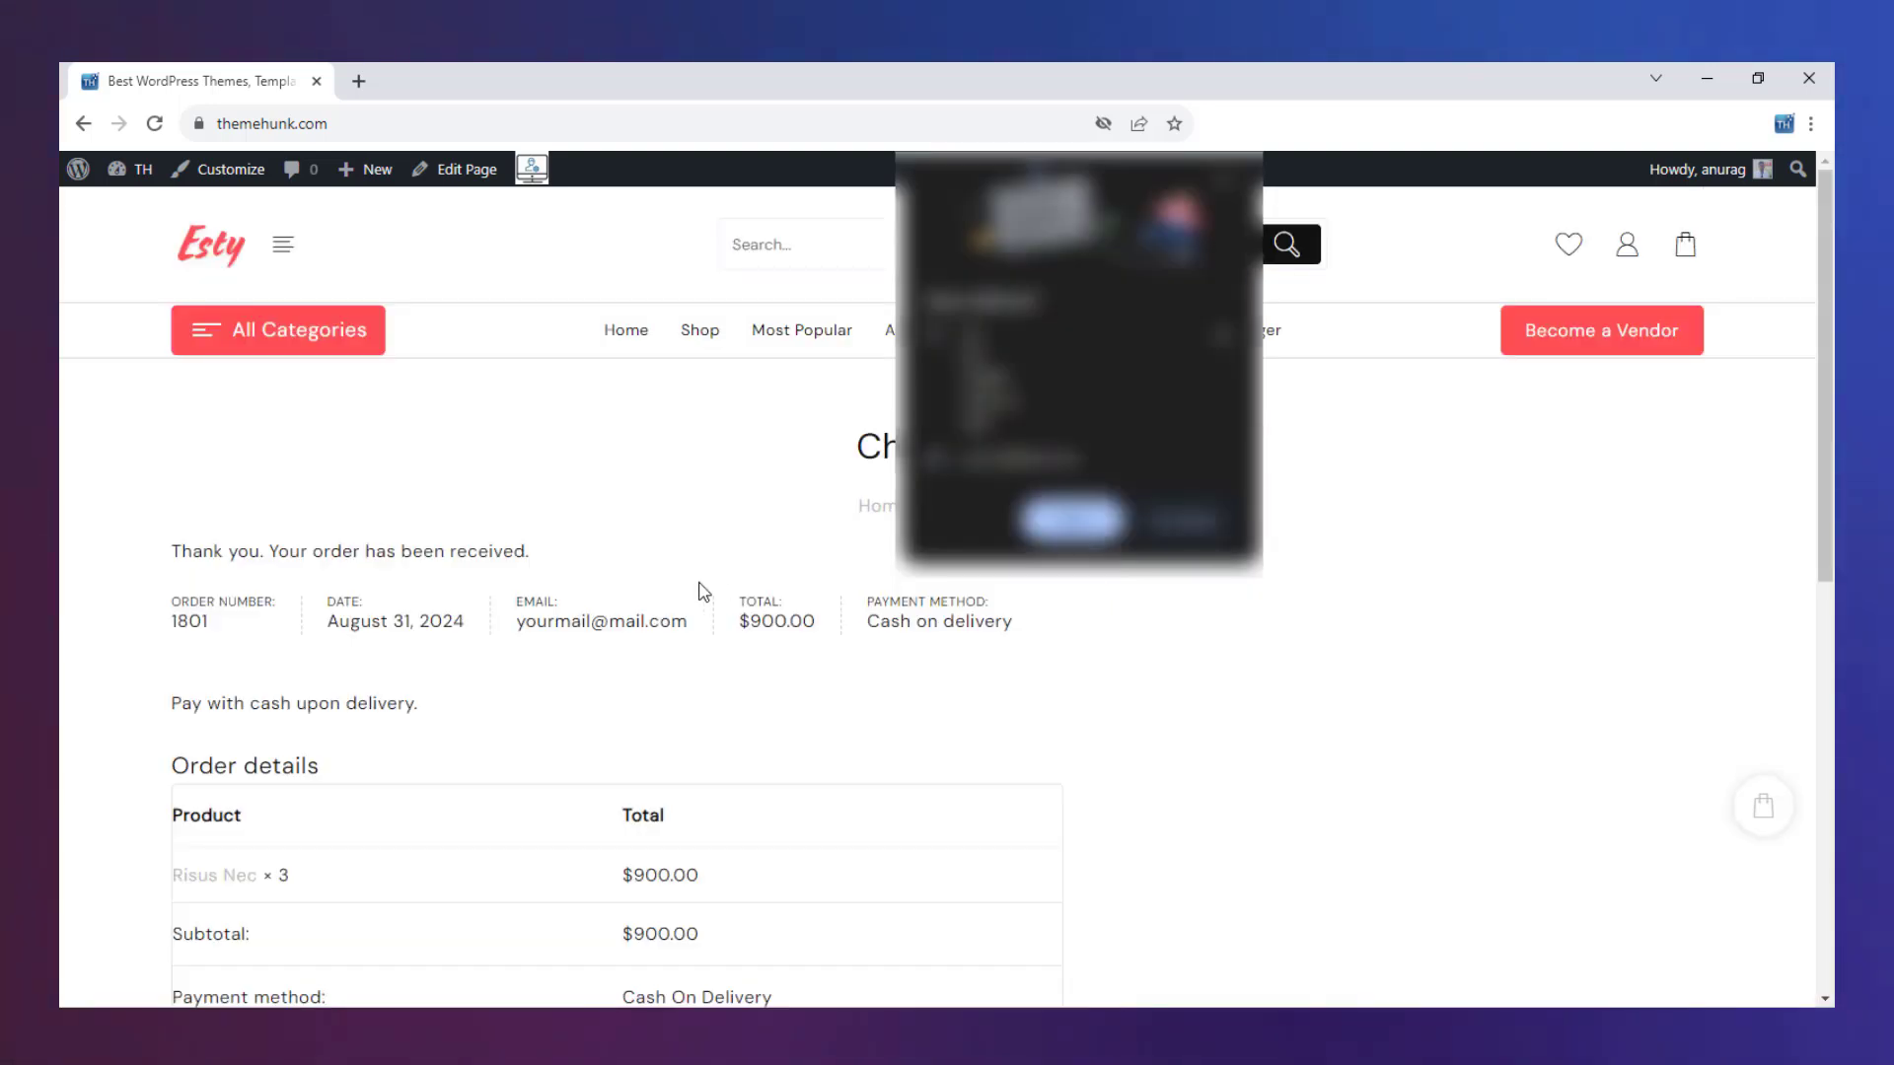
Dismiss the browser popup and scroll the order-received page down to the billing address and back
left_click(621, 642)
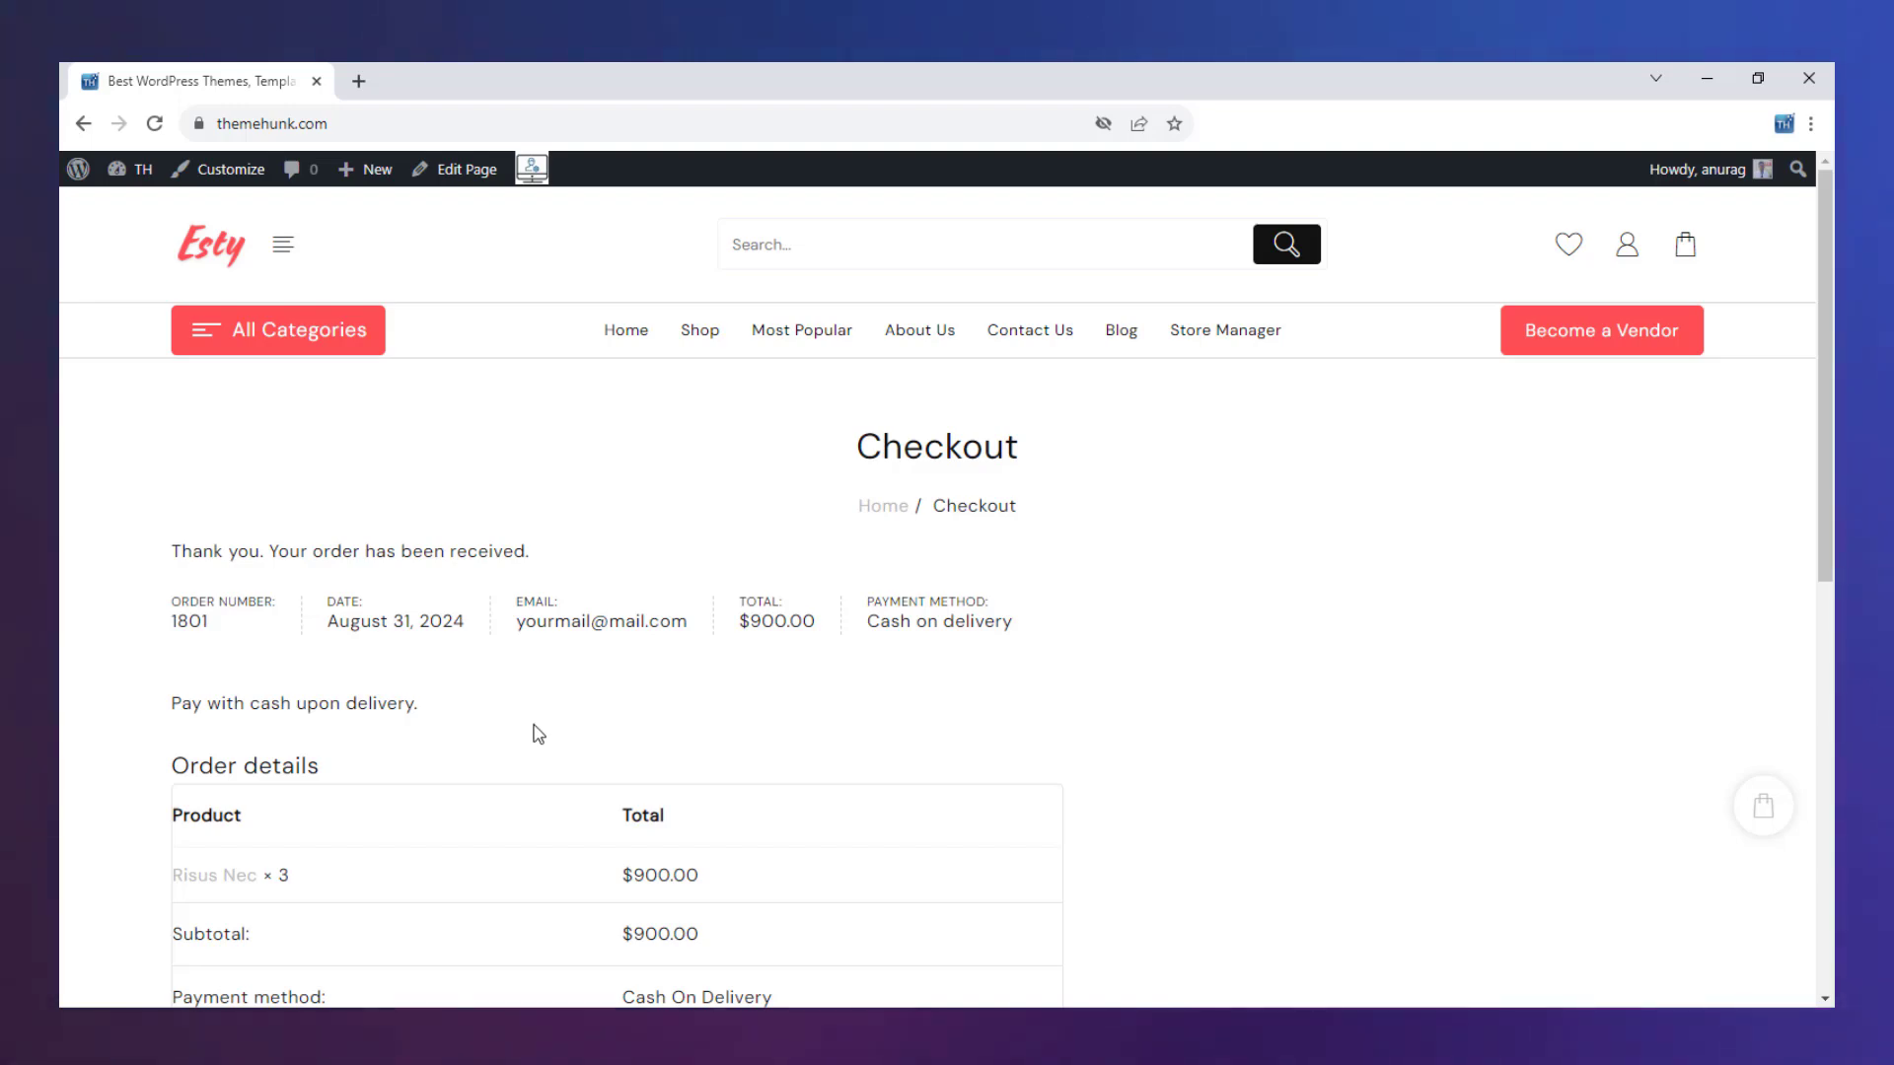
scroll(537, 733, "down", 2)
scroll(537, 732, "down", 2)
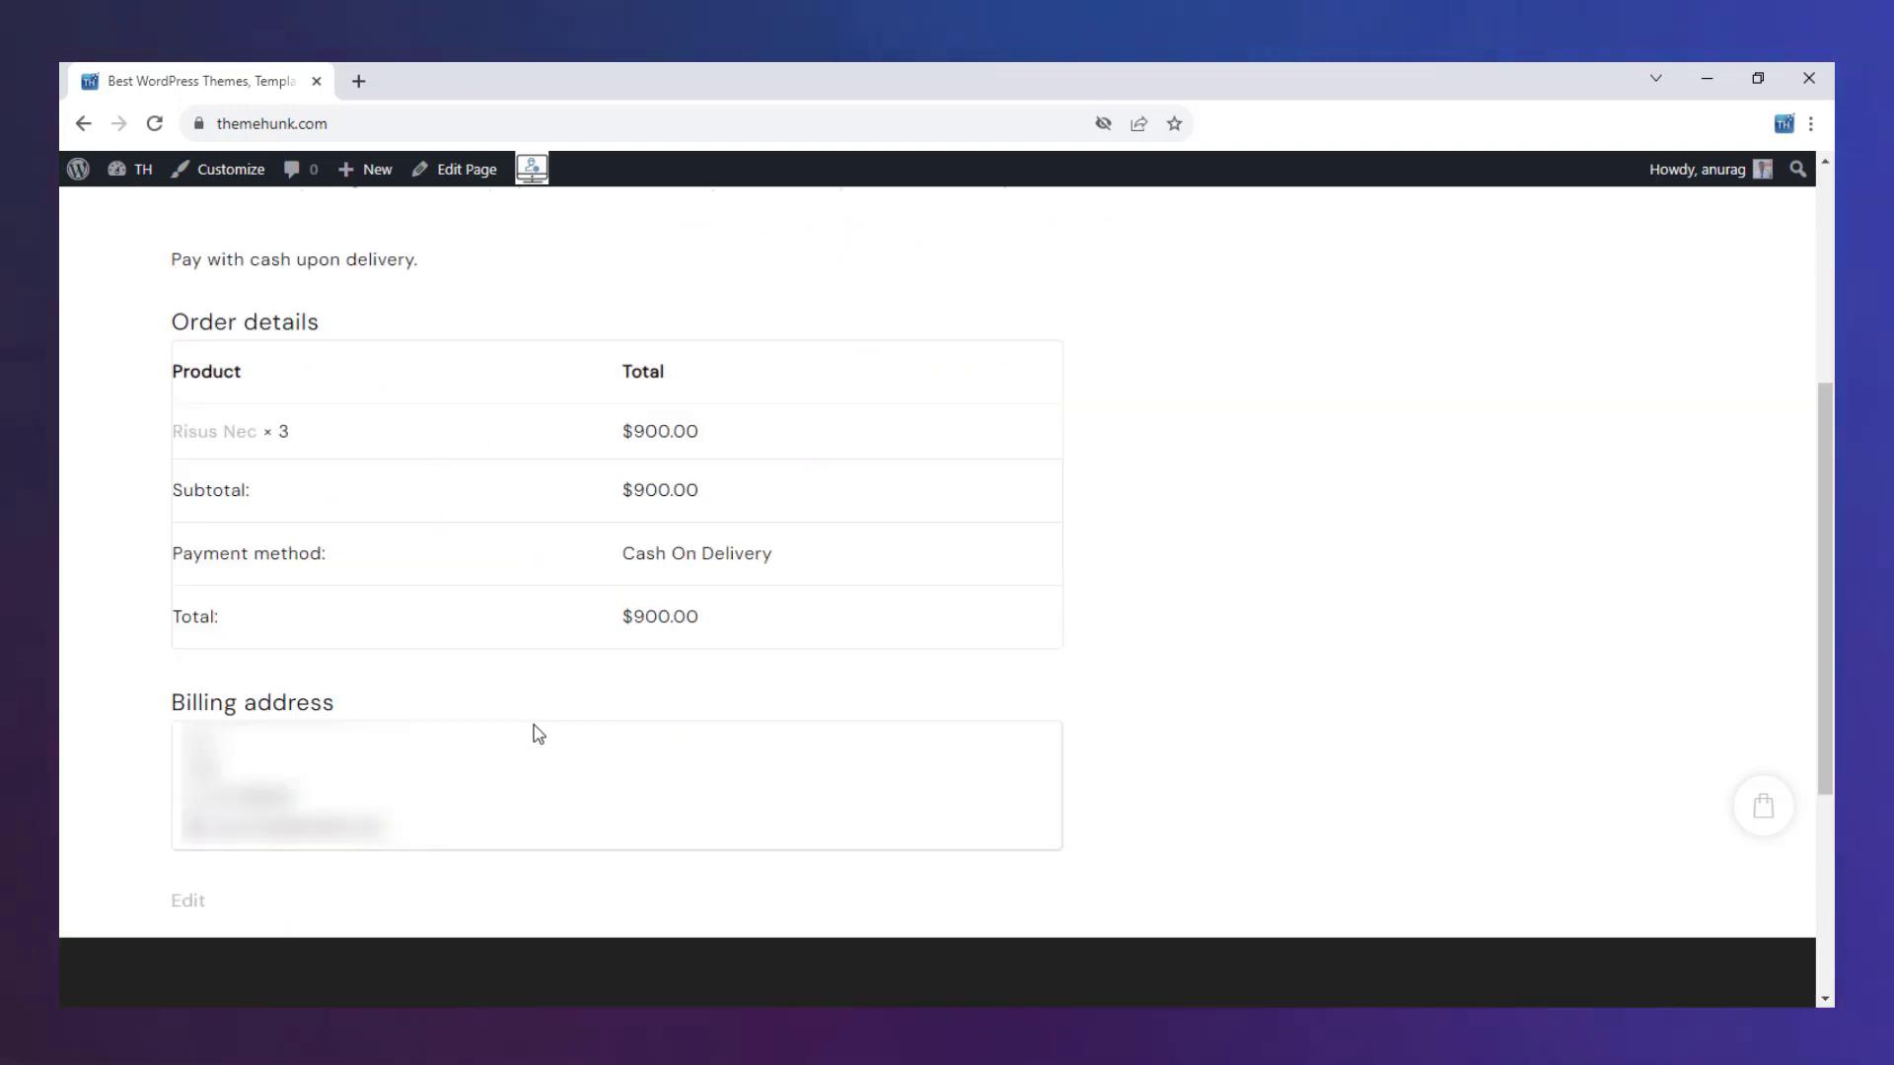
scroll(538, 732, "up", 4)
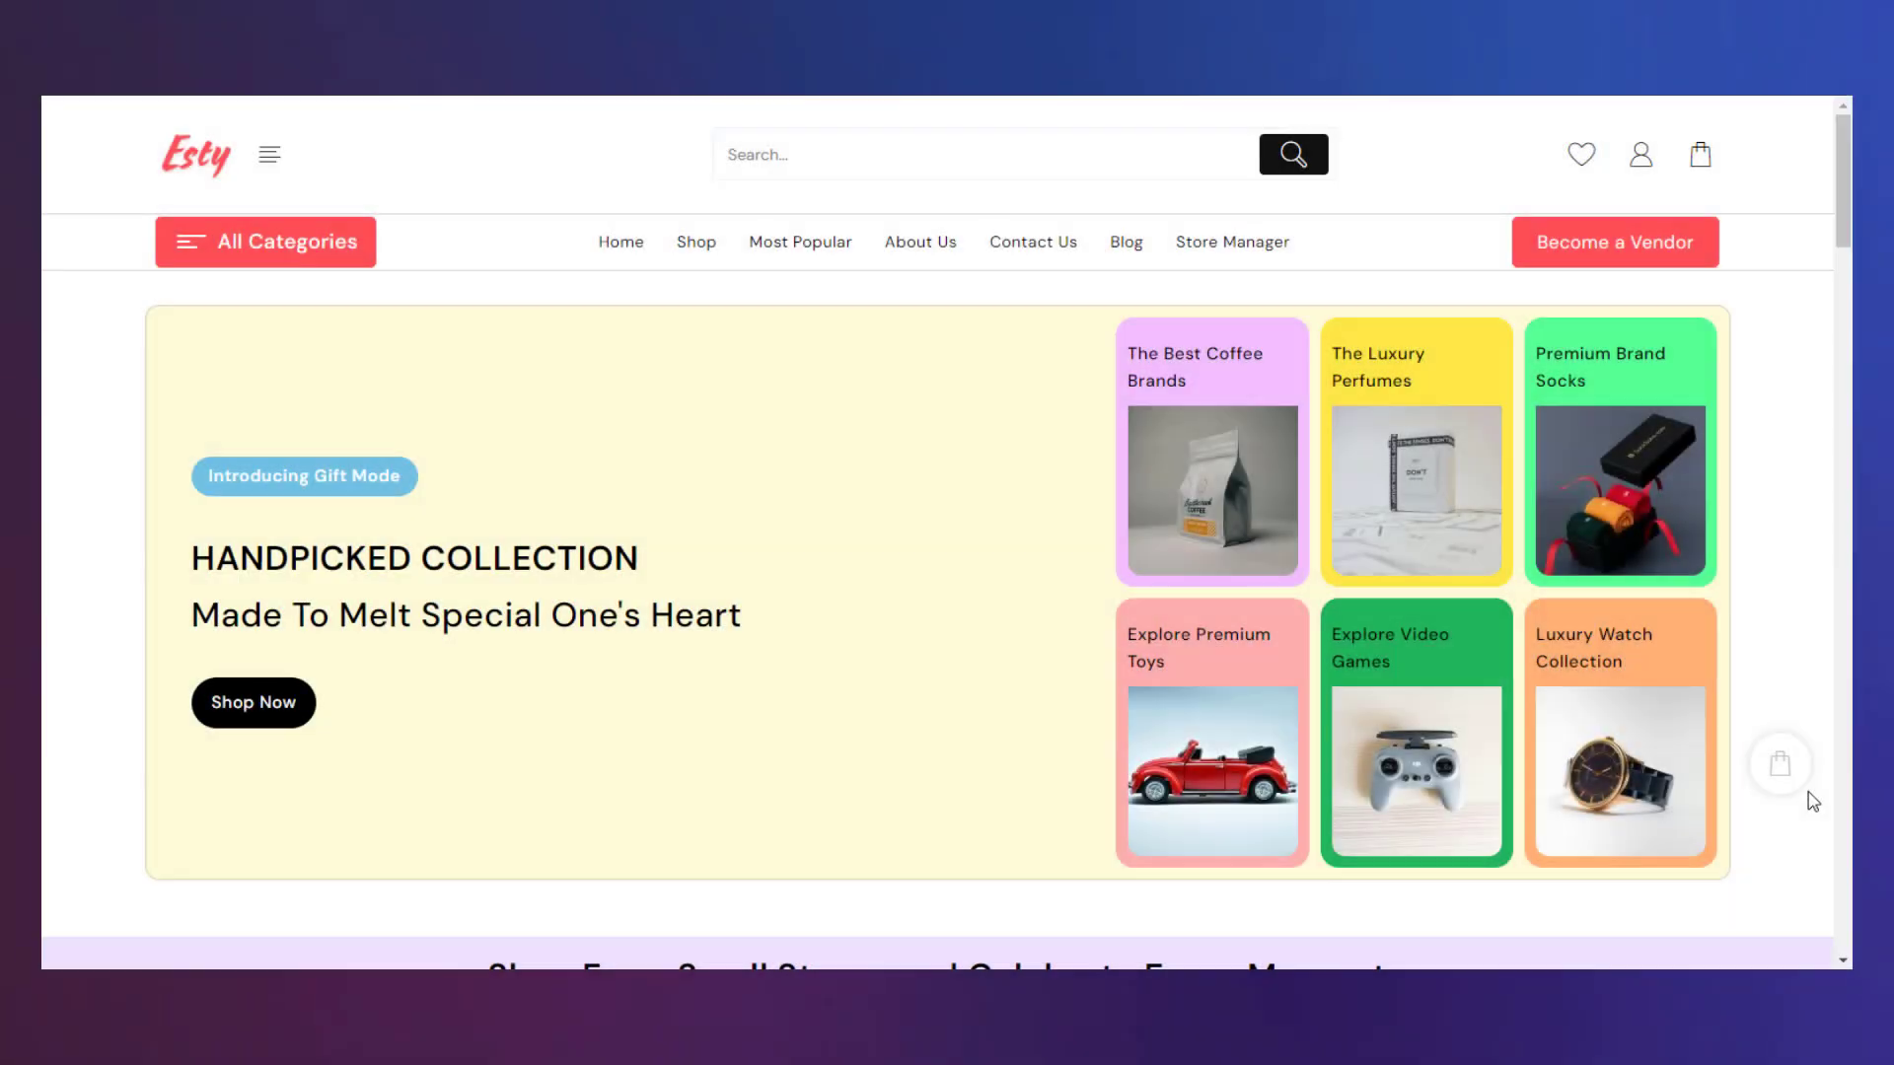
Scroll the Esty homepage from the HANDPICKED COLLECTION hero down to the FAQ and footer columns
scroll(1805, 791, "down", 8)
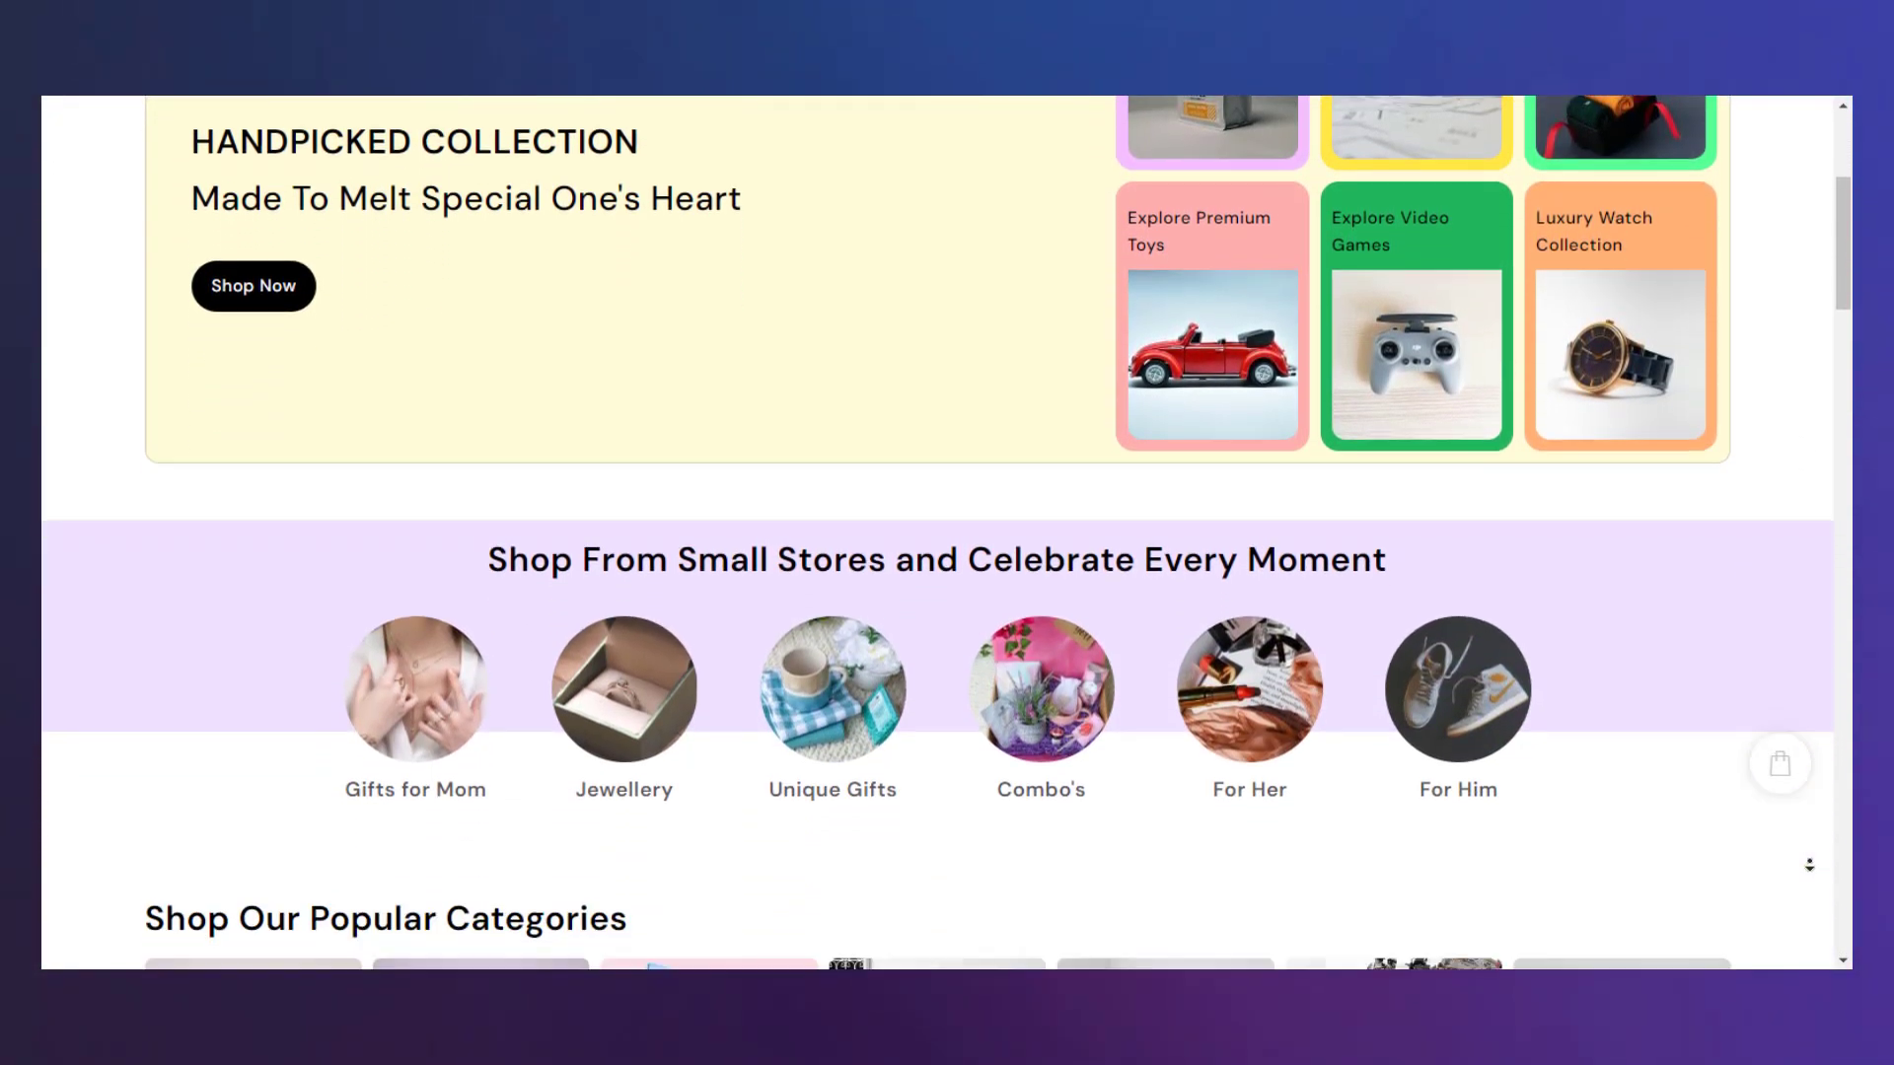
scroll(1809, 865, "down", 10)
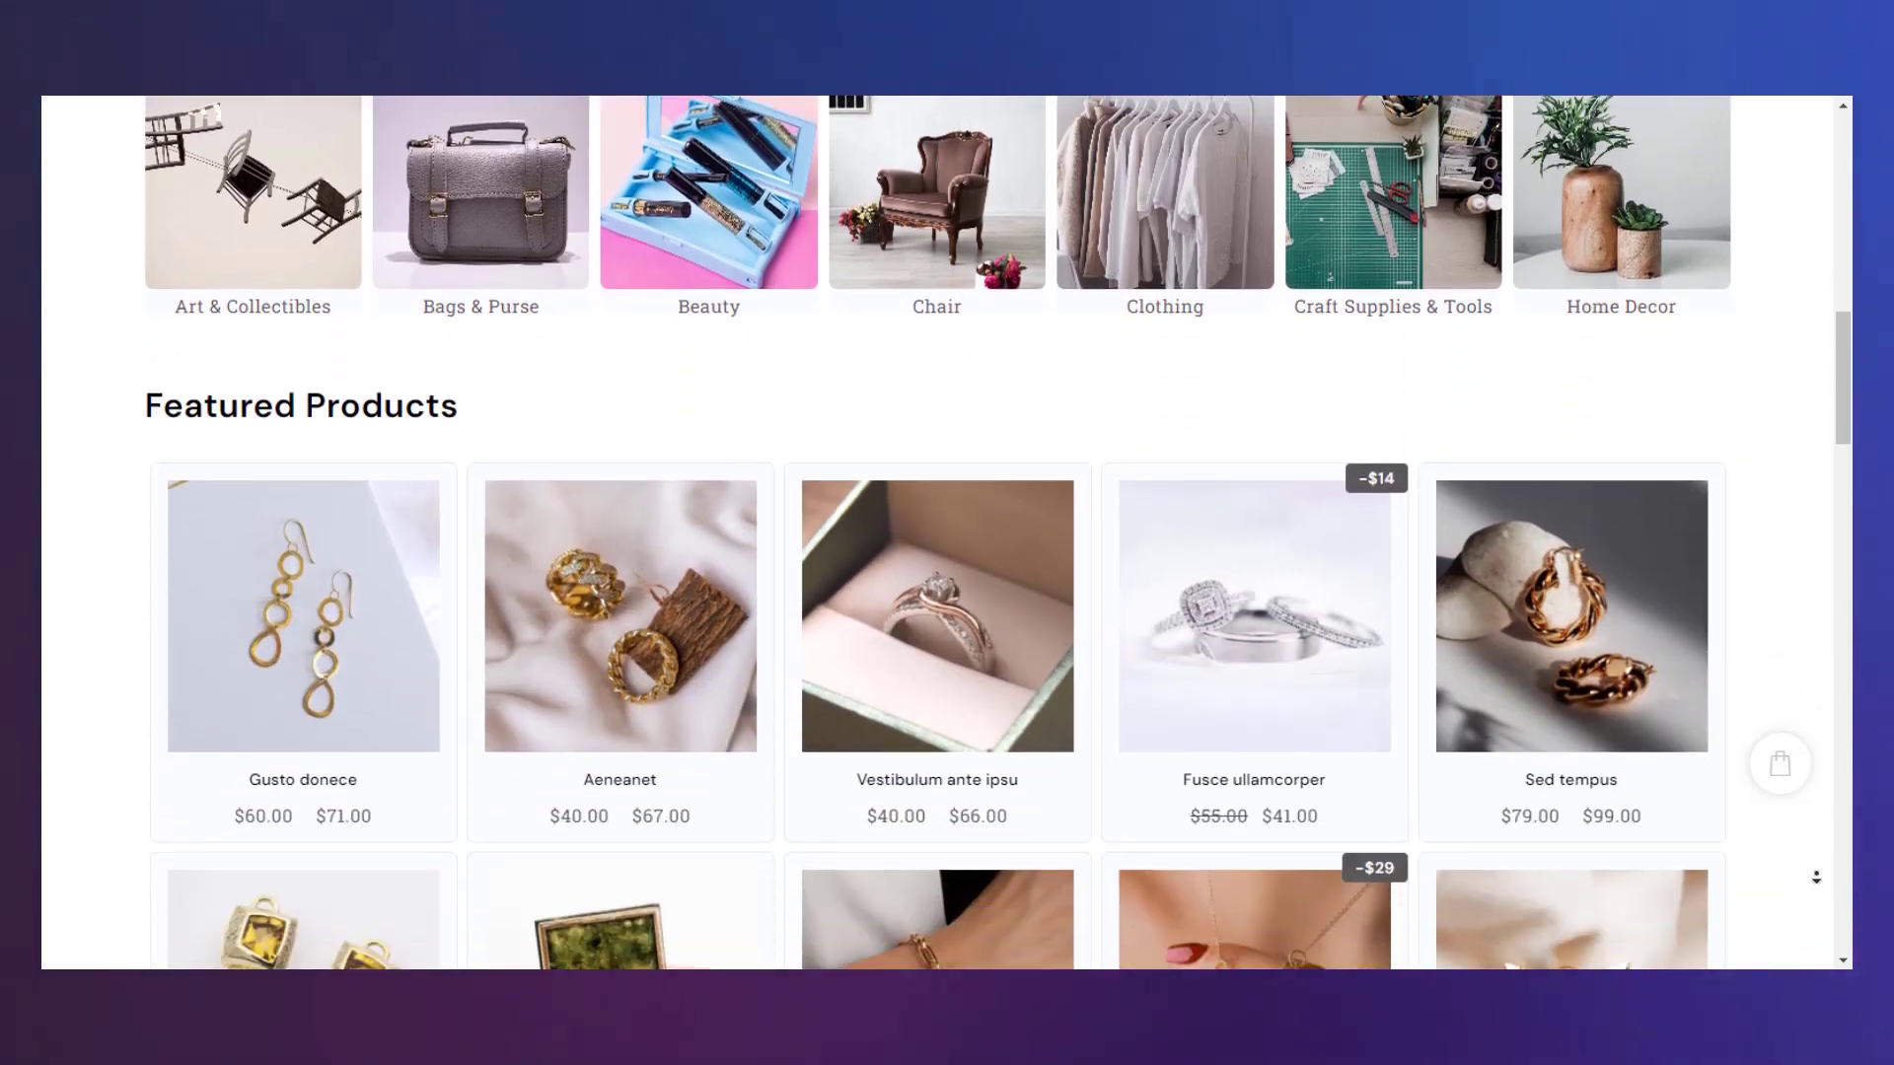
scroll(1815, 877, "down", 12)
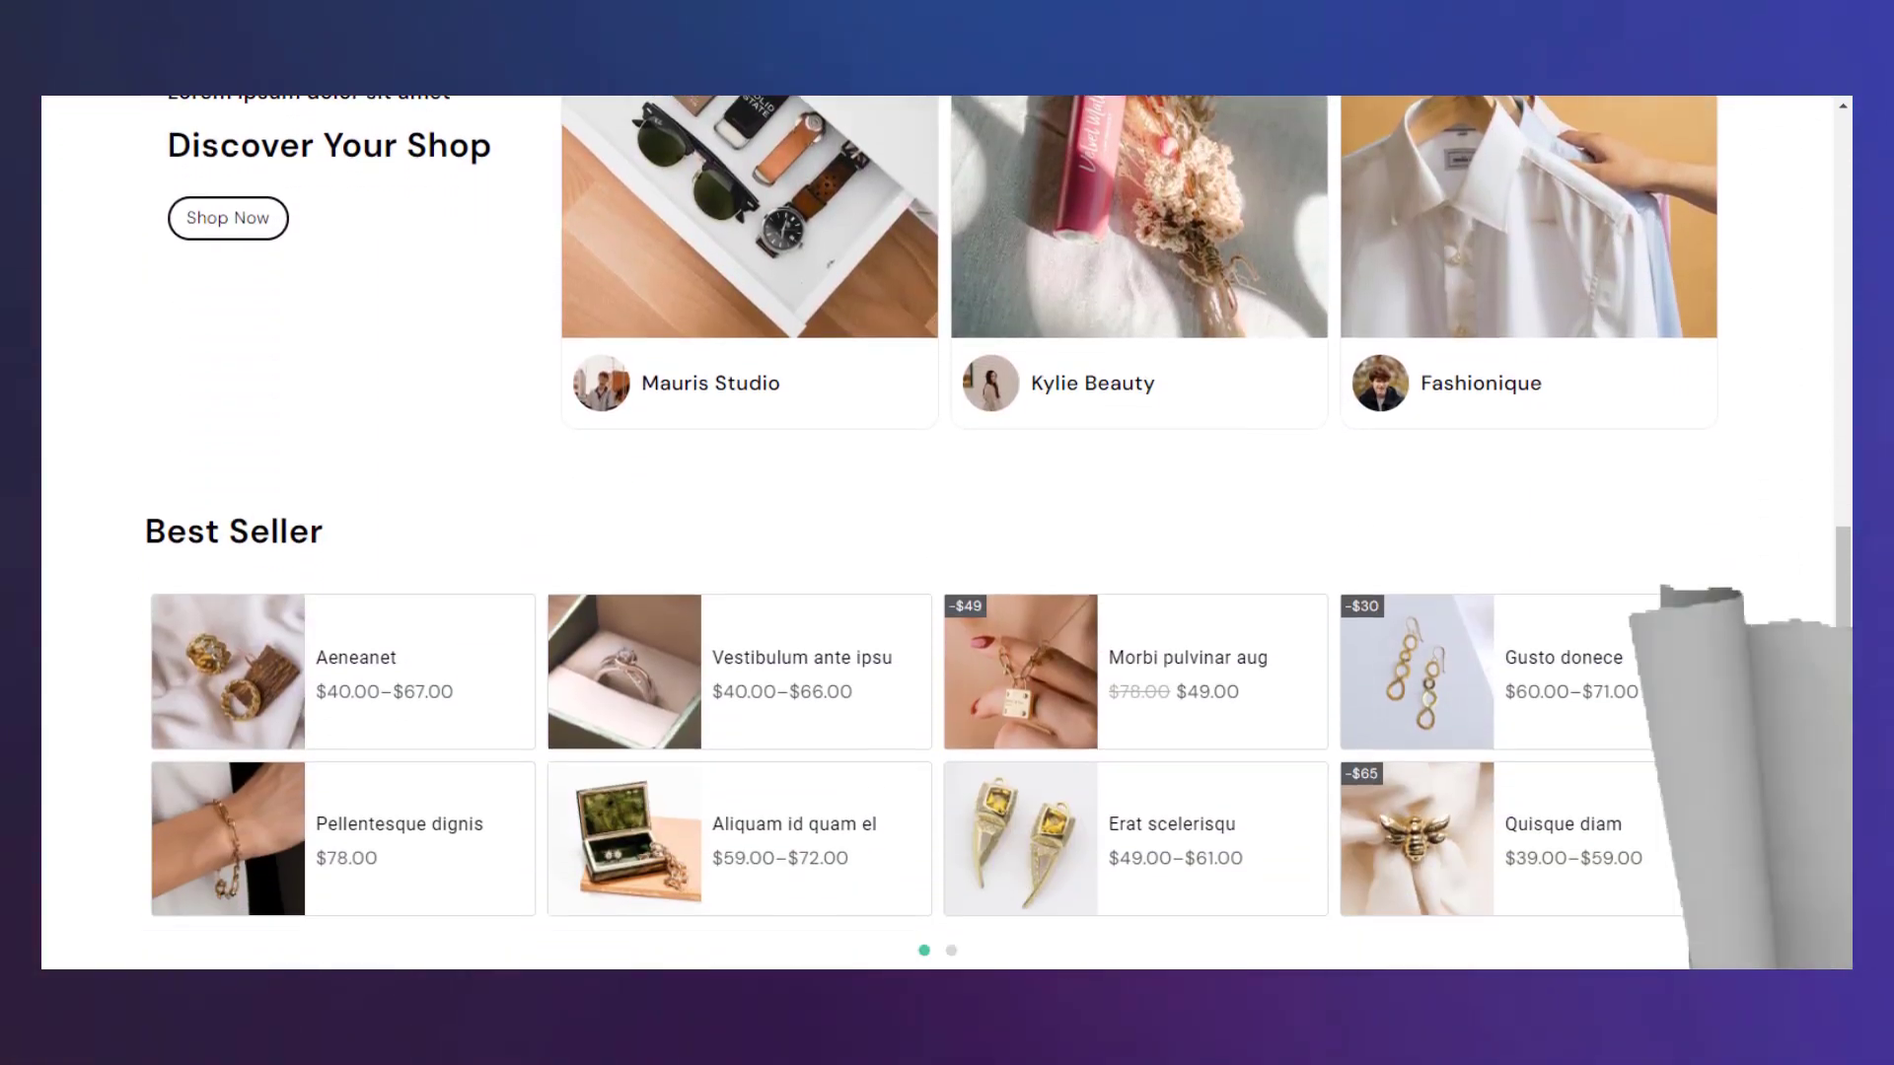
scroll(937, 493, "down", 12)
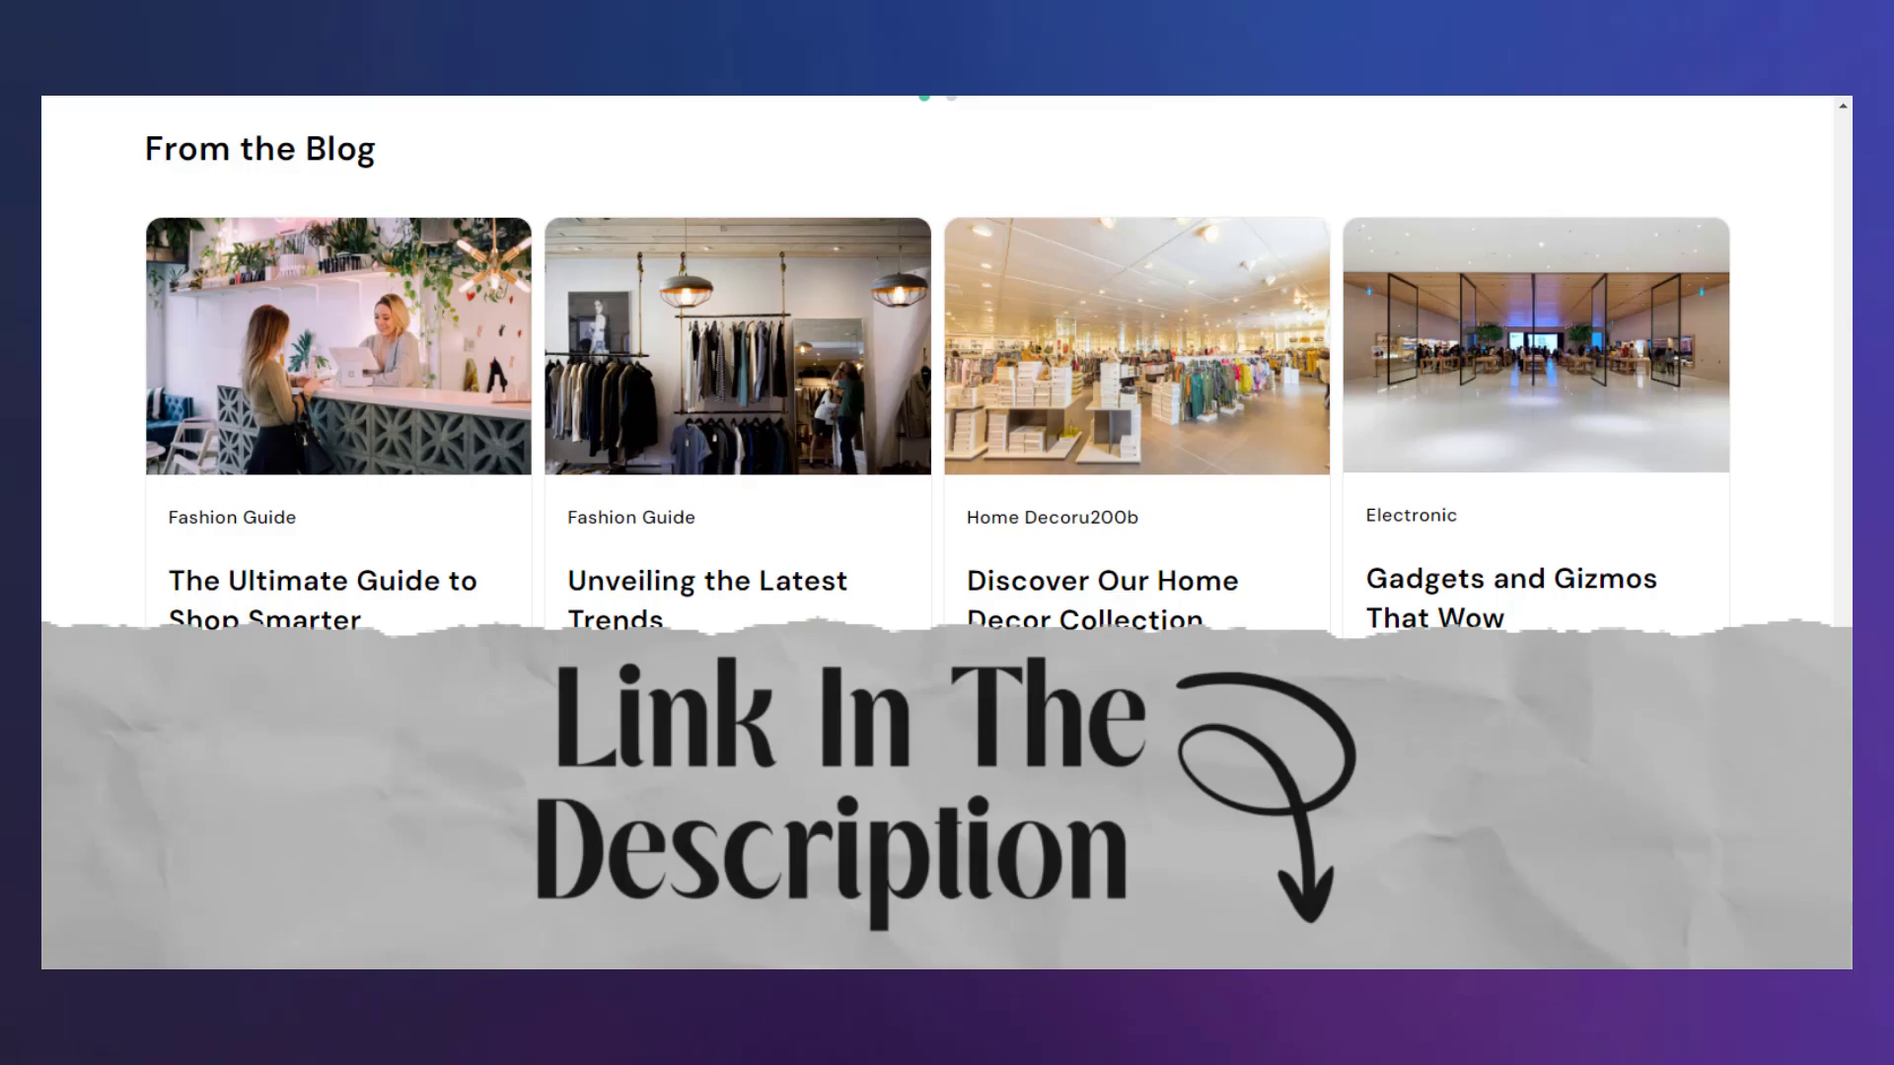
scroll(1819, 880, "down", 10)
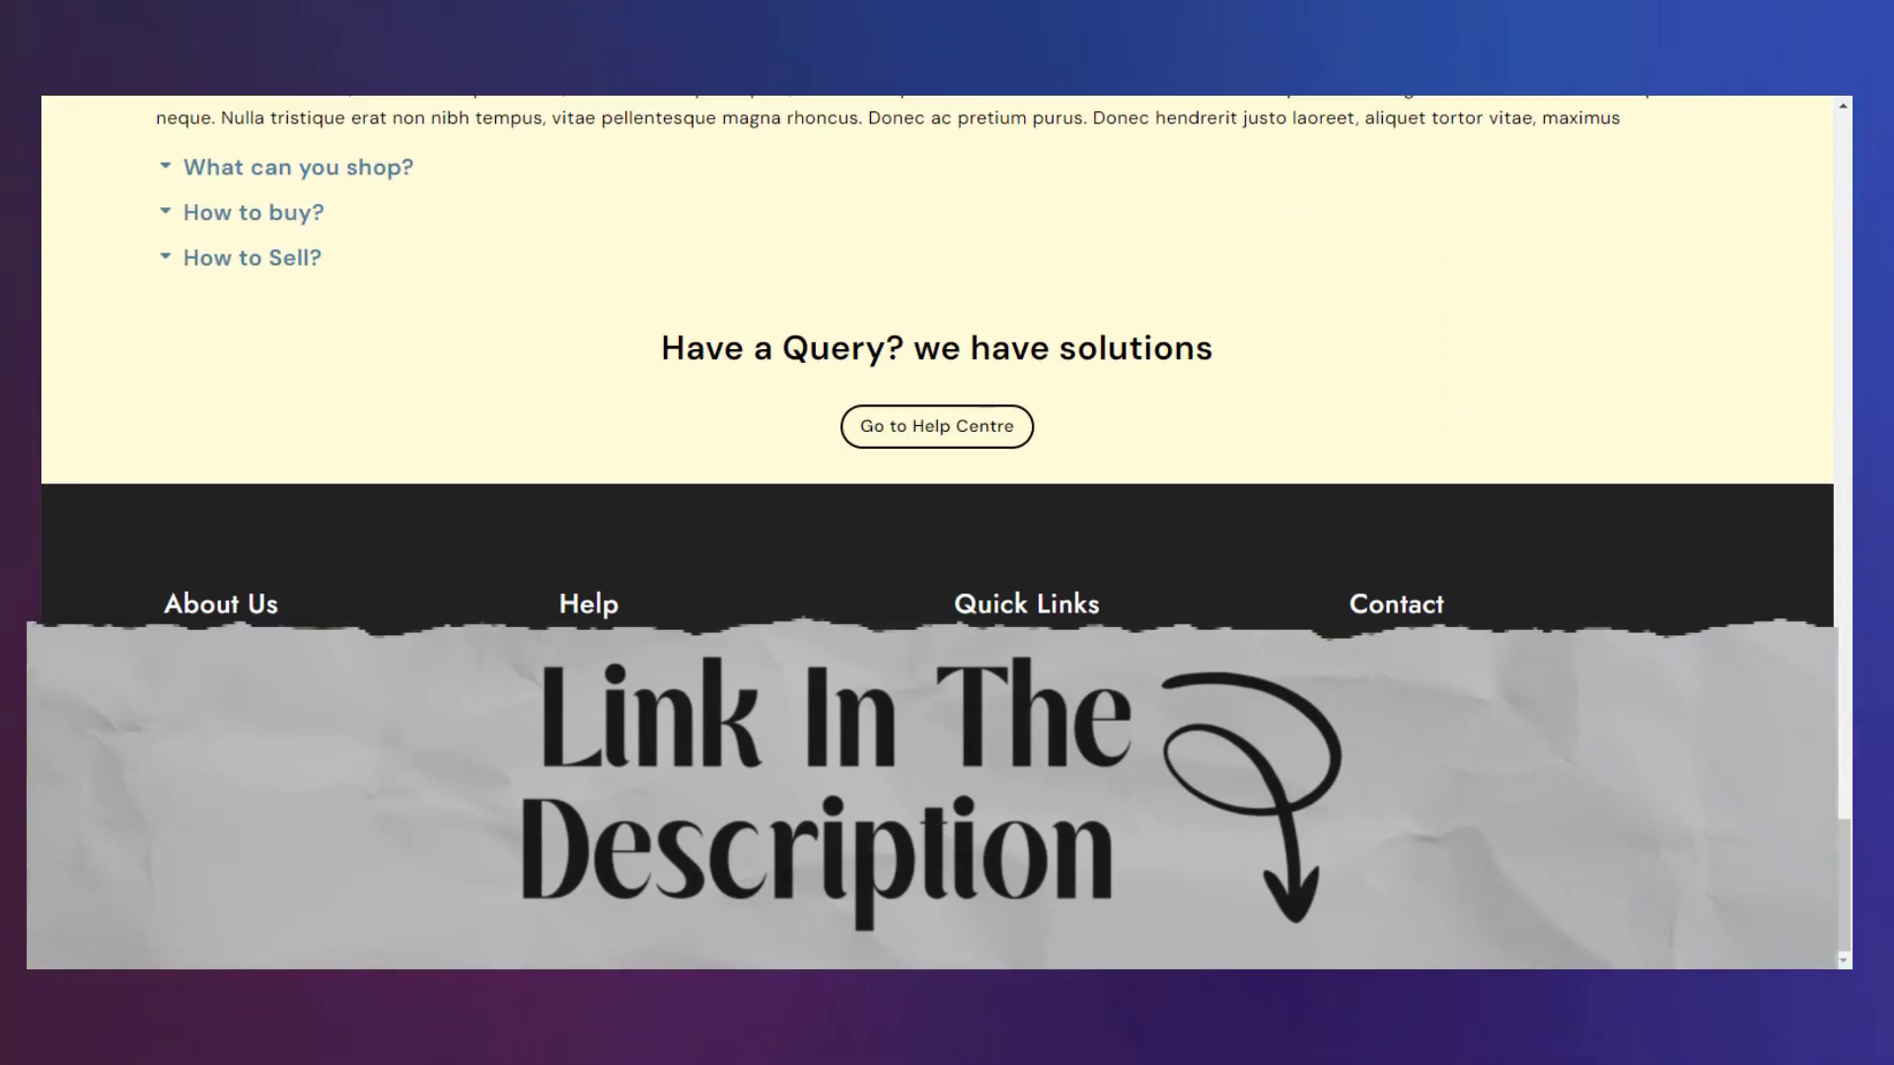